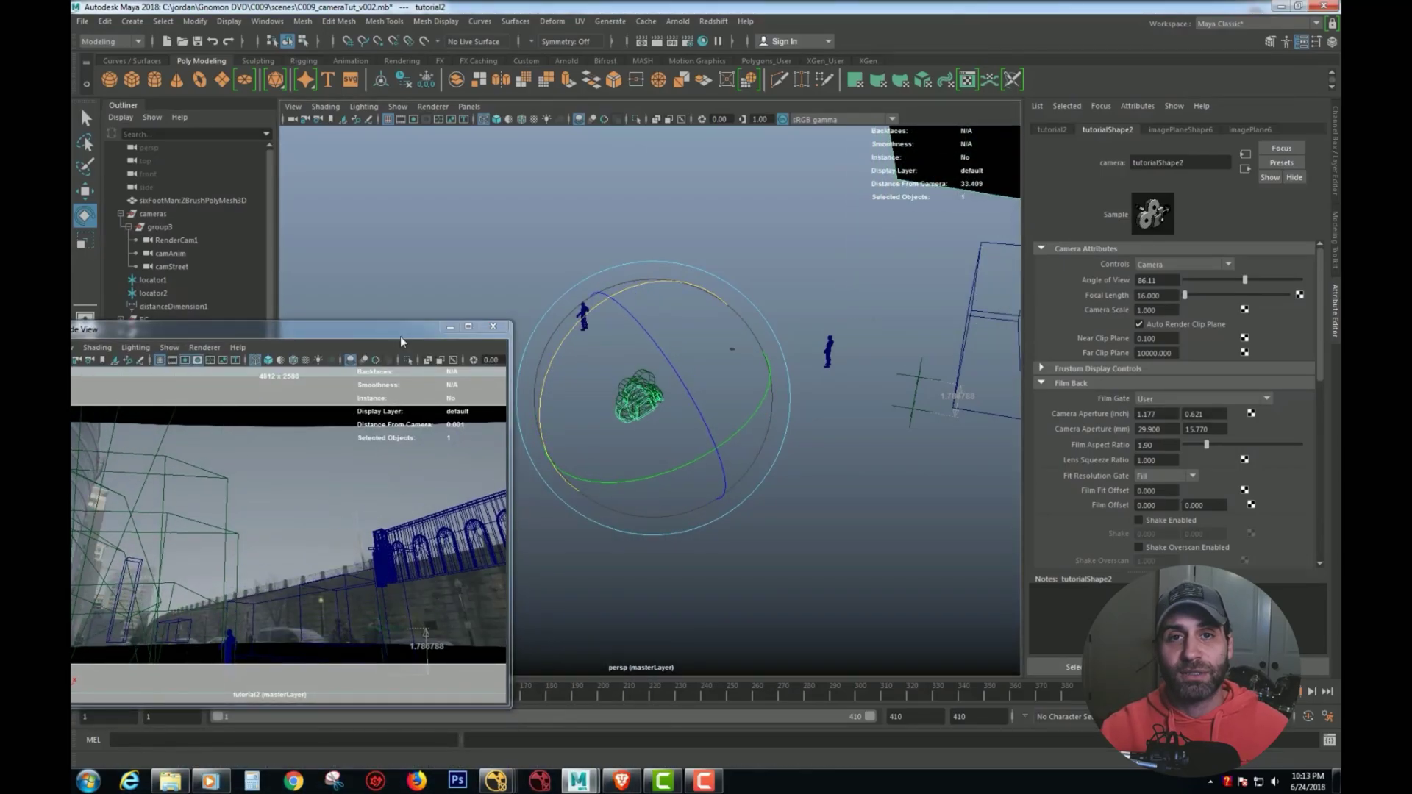
# Undo the last three changes around the tutorial2 camera and activate the Move tool
pyautogui.hotkey('ctrl', 'z')
pyautogui.hotkey('ctrl', 'z')
pyautogui.hotkey('ctrl', 'z')
pyautogui.press('w')
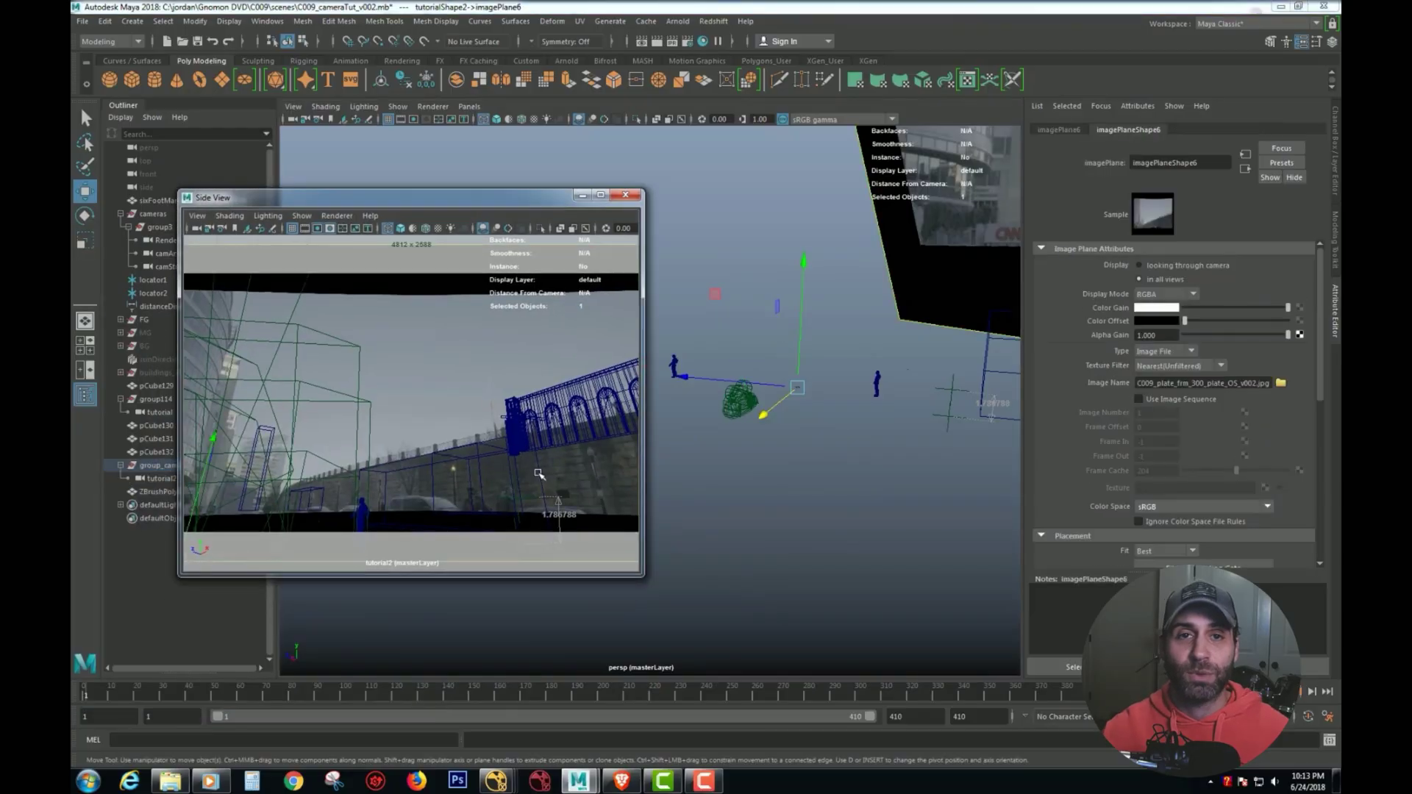
# Slide the pCube130 box along the X axis to about -22 within the tutorial2 camera view
pyautogui.click(538, 474)
pyautogui.moveTo(538, 475); pyautogui.dragTo(368, 505, button='middle')
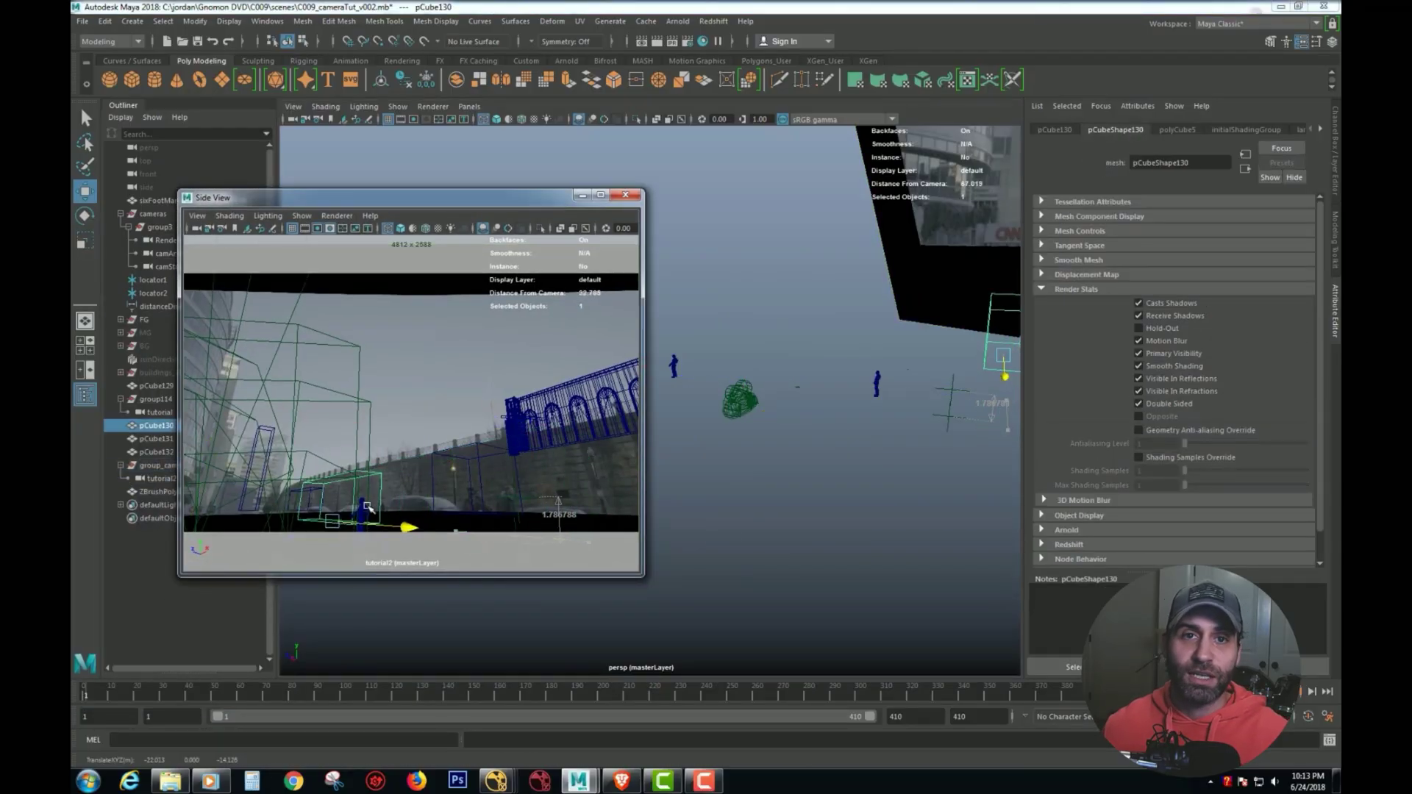
# Clear the selection of the pCube133 box and reposition the floating Side View window
pyautogui.press('r')
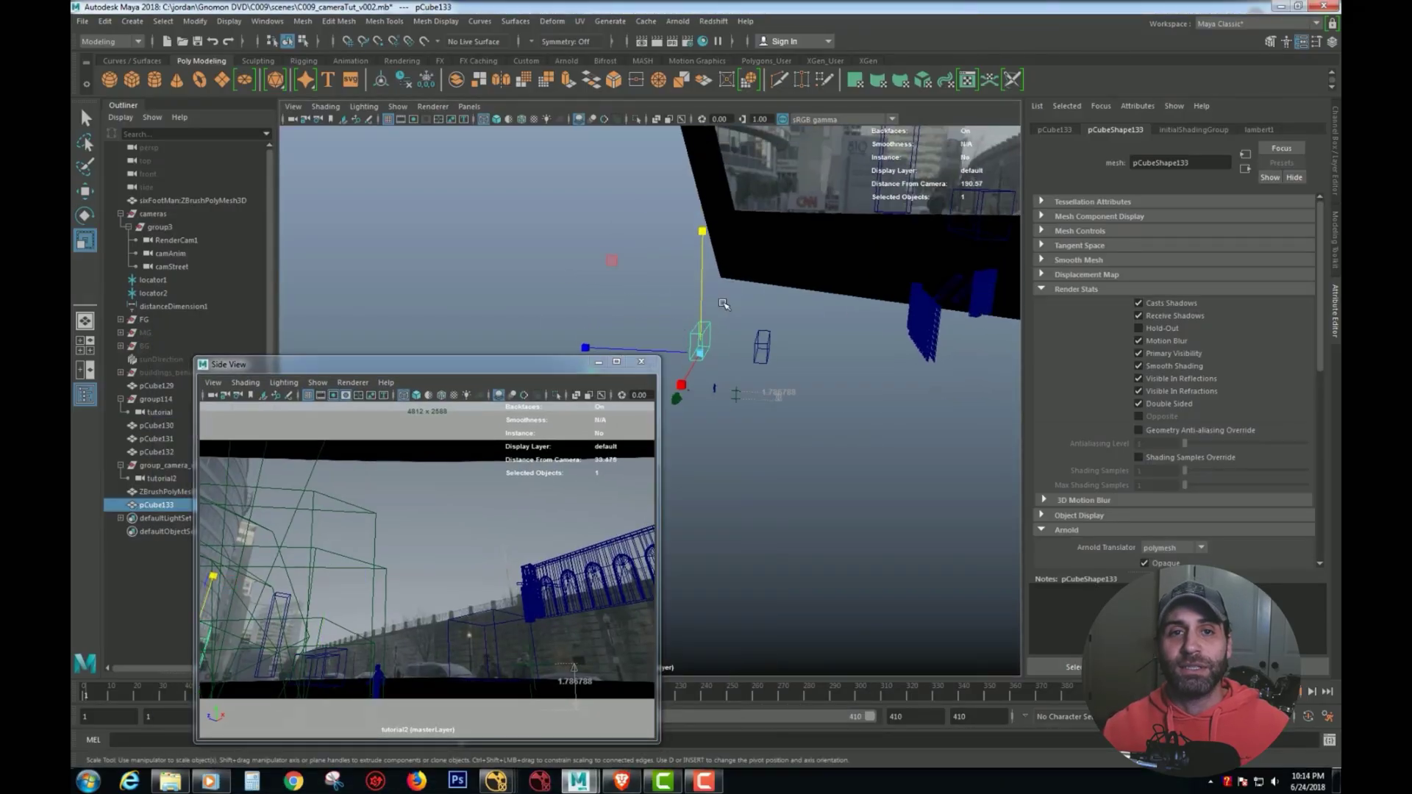
pyautogui.press('w')
pyautogui.click(734, 451)
pyautogui.moveTo(556, 369); pyautogui.dragTo(514, 397)
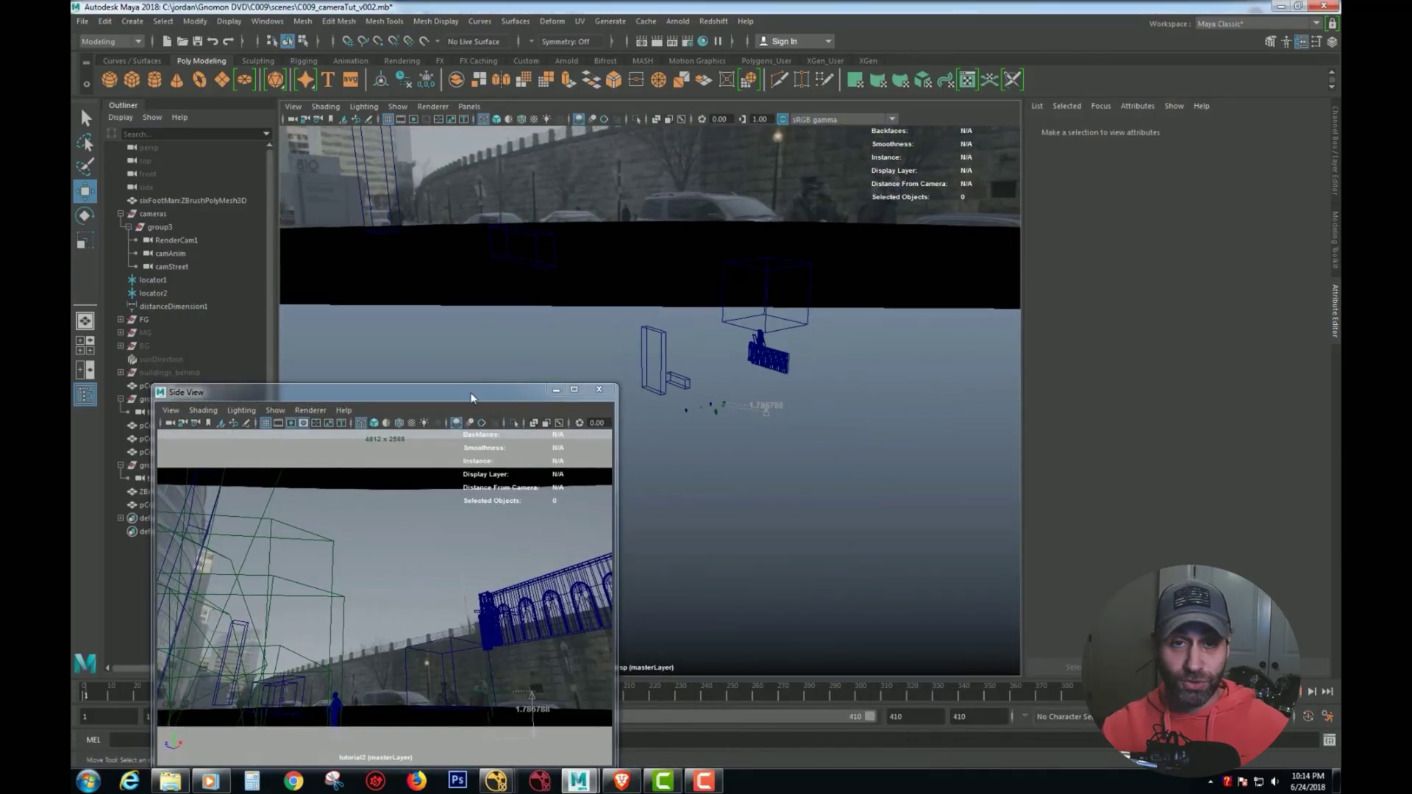
pyautogui.moveTo(471, 398); pyautogui.dragTo(660, 457)
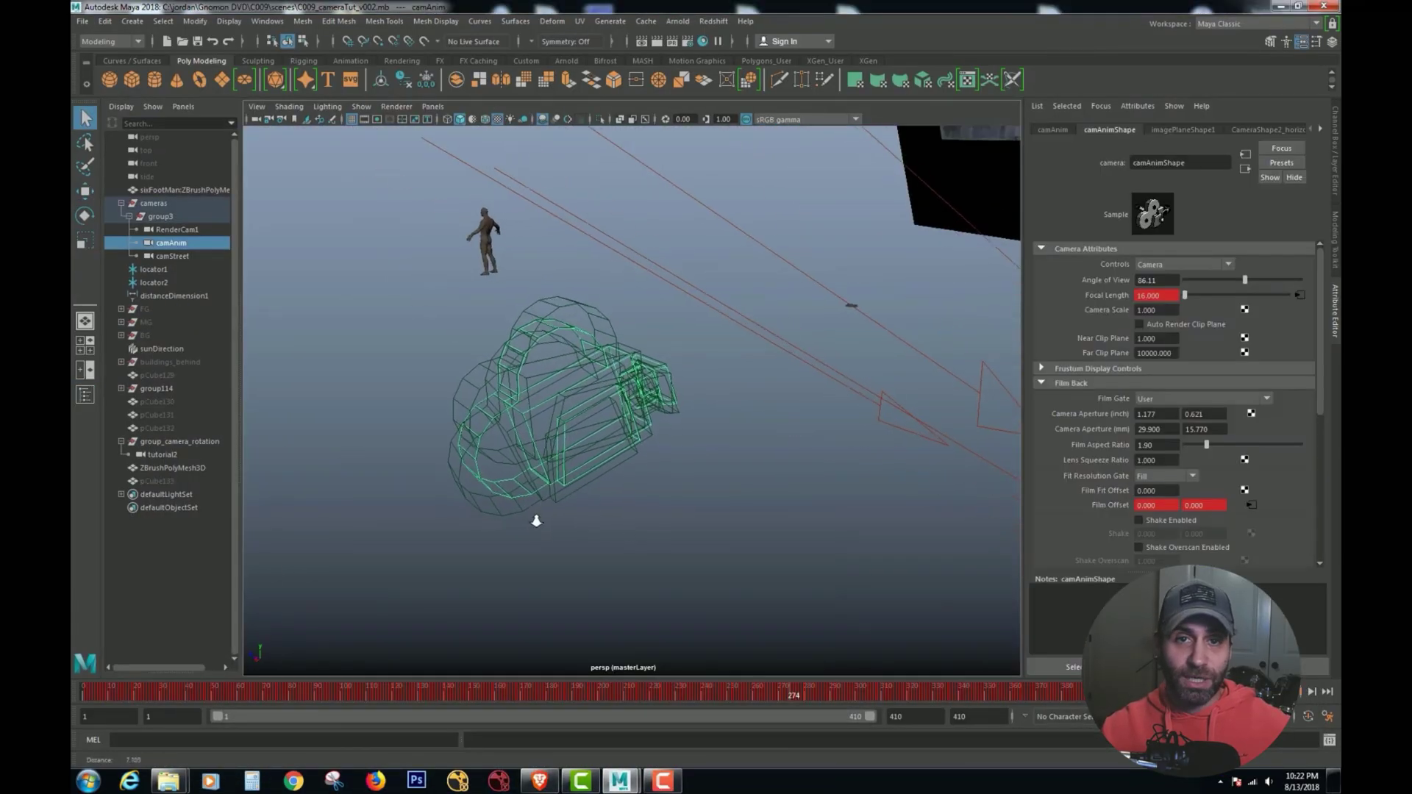
# Select the camAnim camera and scrub its animation to frame 292 to watch how the camera rotates
pyautogui.keyDown('alt'); pyautogui.moveTo(536, 520); pyautogui.dragTo(647, 536); pyautogui.keyUp('alt')
pyautogui.click(170, 244)
pyautogui.moveTo(594, 692); pyautogui.dragTo(840, 692)
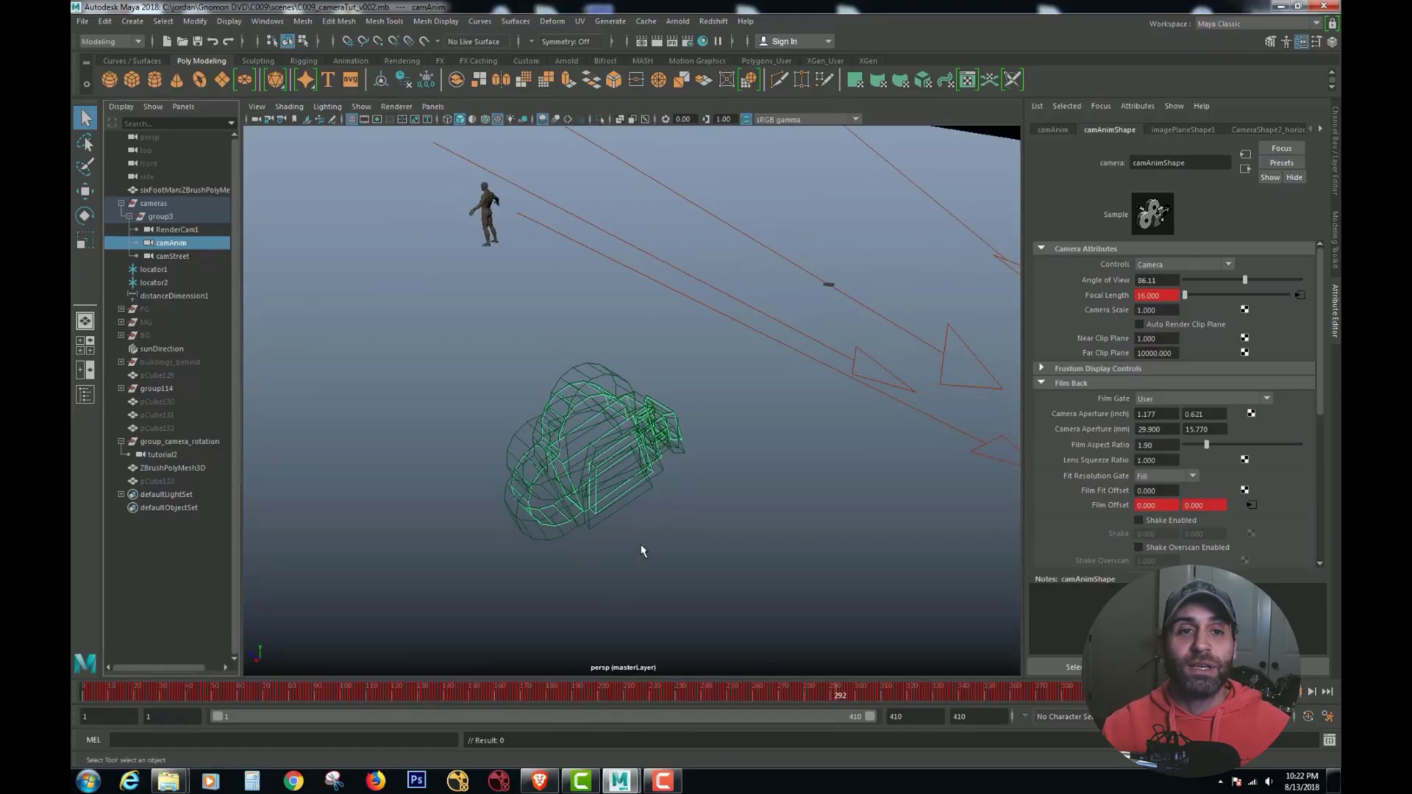
pyautogui.keyDown('alt'); pyautogui.moveTo(654, 413); pyautogui.dragTo(680, 420); pyautogui.keyUp('alt')
# Examine the group3 and cameras parent groups that contain the camAnim camera
pyautogui.click(160, 216)
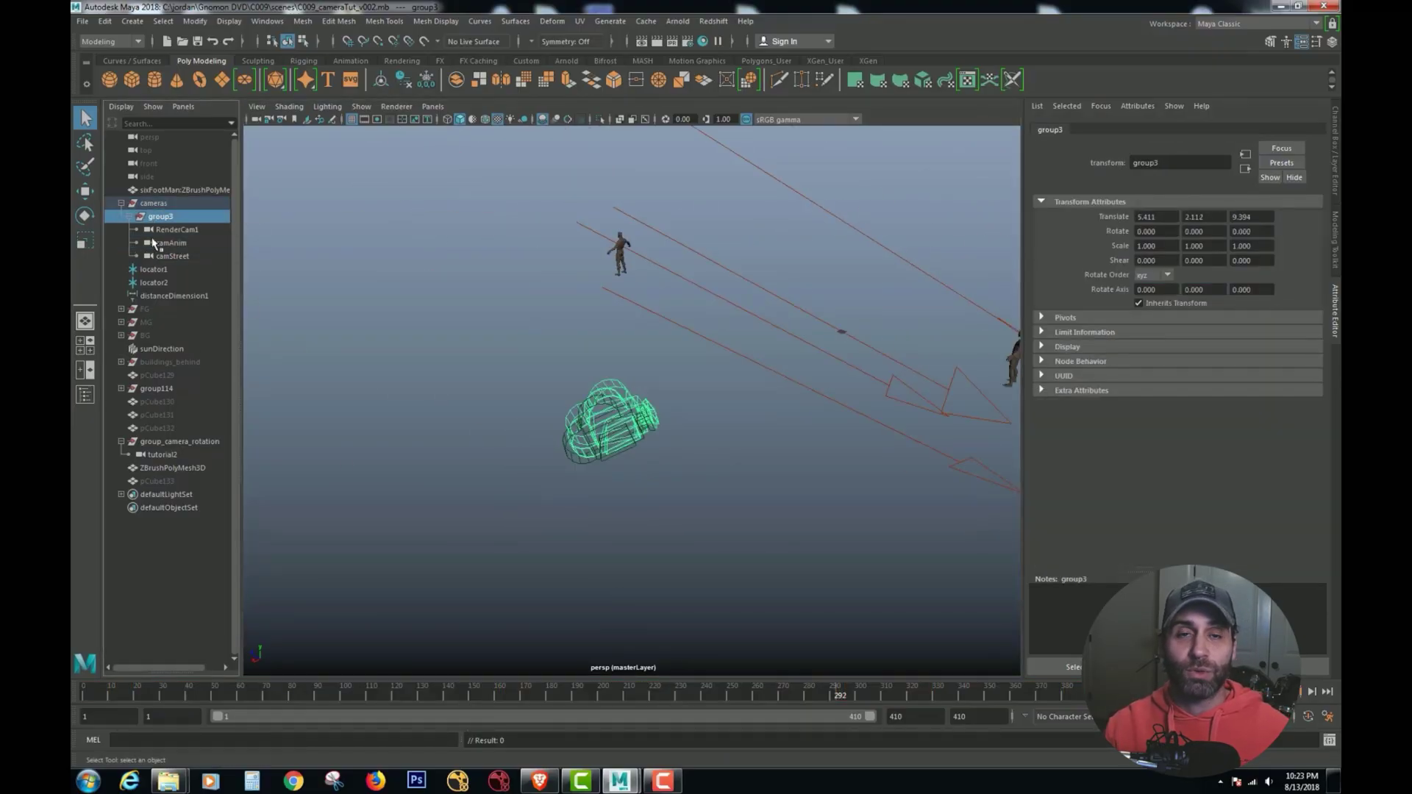
pyautogui.click(163, 243)
pyautogui.click(157, 216)
pyautogui.click(152, 204)
pyautogui.click(166, 217)
pyautogui.keyDown('alt'); pyautogui.moveTo(442, 367); pyautogui.dragTo(456, 364); pyautogui.keyUp('alt')
pyautogui.keyDown('alt'); pyautogui.moveTo(456, 364); pyautogui.dragTo(500, 375, button='right'); pyautogui.keyUp('alt')
# Duplicate the camAnim camera, unparent the copy and place it just above the cameras group in the Outliner
pyautogui.click(171, 242)
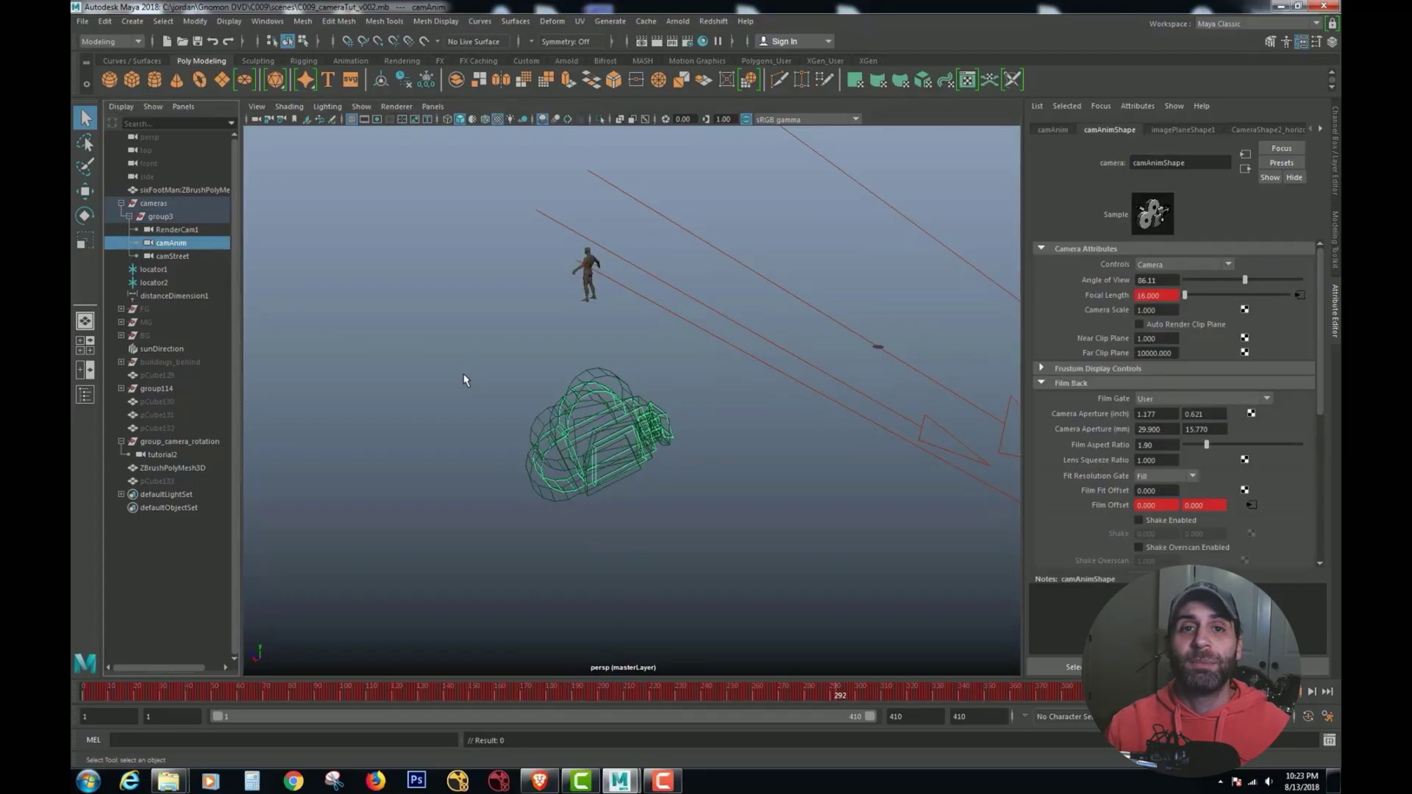
pyautogui.hotkey('ctrl', 'd')
pyautogui.hotkey('shift', 'p')
pyautogui.moveTo(146, 497); pyautogui.dragTo(122, 197, button='middle')
pyautogui.keyDown('alt'); pyautogui.moveTo(441, 368); pyautogui.dragTo(471, 371, button='right'); pyautogui.keyUp('alt')
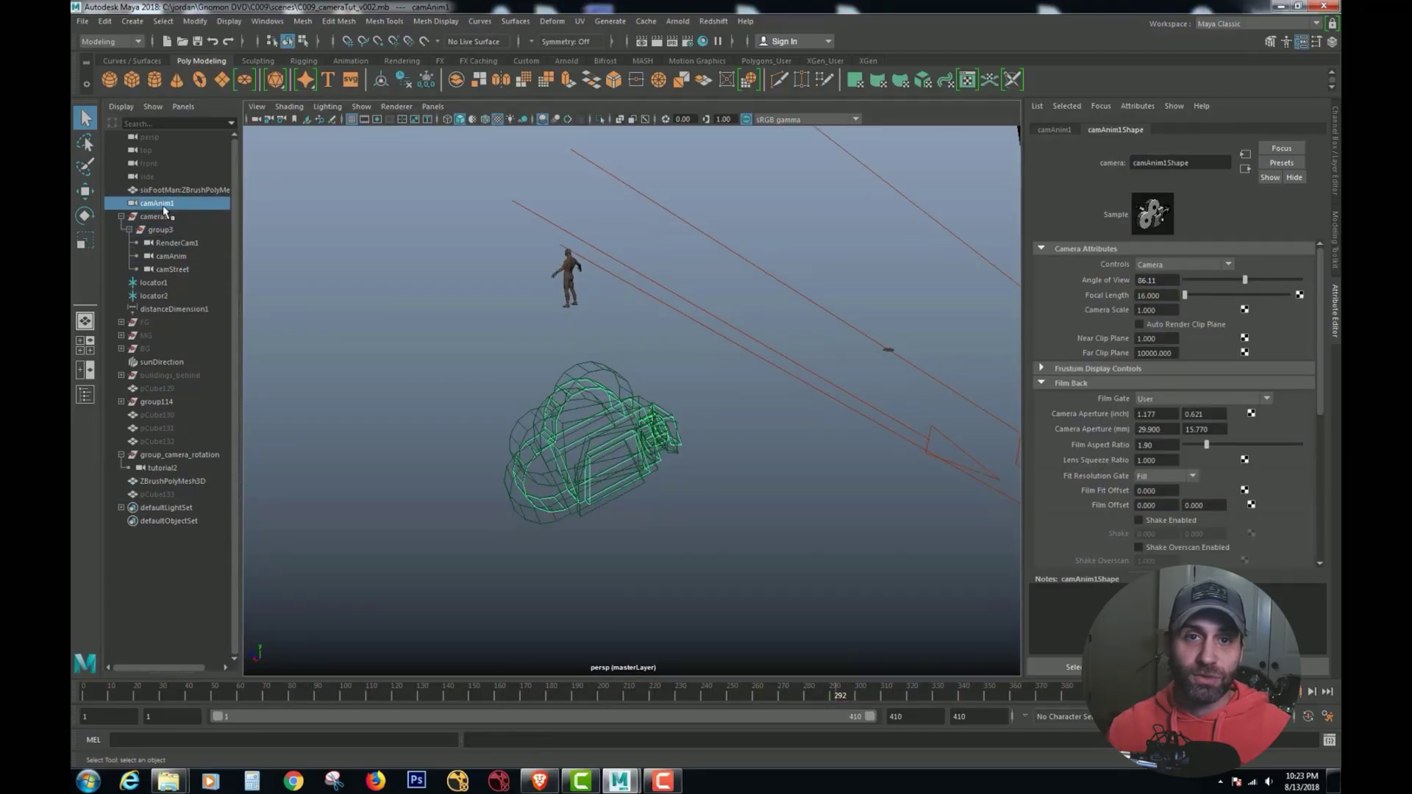
# Compare the duplicate camAnim1 with the original camAnim by selecting them in turn and checking their animation keys
pyautogui.click(162, 205)
pyautogui.keyDown('ctrl'); pyautogui.click(173, 256); pyautogui.keyUp('ctrl')
pyautogui.click(162, 205)
pyautogui.moveTo(684, 687); pyautogui.dragTo(683, 682)
pyautogui.click(166, 257)
pyautogui.click(163, 204)
pyautogui.click(172, 258)
pyautogui.click(164, 203)
pyautogui.keyDown('ctrl'); pyautogui.click(175, 258); pyautogui.keyUp('ctrl')
# Switch the active command set to Animation
pyautogui.click(481, 22)
pyautogui.click(126, 42)
pyautogui.click(111, 82)
pyautogui.click(444, 22)
pyautogui.click(172, 257)
# Hide the RenderCam1 and camStreet cameras and the group_camera_rotation group
pyautogui.click(176, 243)
pyautogui.hotkey('ctrl', 'h')
pyautogui.click(165, 270)
pyautogui.hotkey('ctrl', 'h')
pyautogui.click(178, 455)
pyautogui.hotkey('ctrl', 'h')
# Scrub the timeline to frame 95 to compare the position of camAnim1 with the animated camAnim
pyautogui.click(155, 204)
pyautogui.keyDown('alt'); pyautogui.moveTo(578, 386); pyautogui.dragTo(664, 430, button='right'); pyautogui.keyUp('alt')
pyautogui.moveTo(630, 684); pyautogui.dragTo(330, 686)
pyautogui.click(441, 542)
# Apply a parent constraint from camAnim1 to camAnim with Maintain offset turned off
pyautogui.click(156, 204)
pyautogui.keyDown('ctrl'); pyautogui.click(169, 258); pyautogui.keyUp('ctrl')
pyautogui.click(445, 21)
pyautogui.click(465, 54)
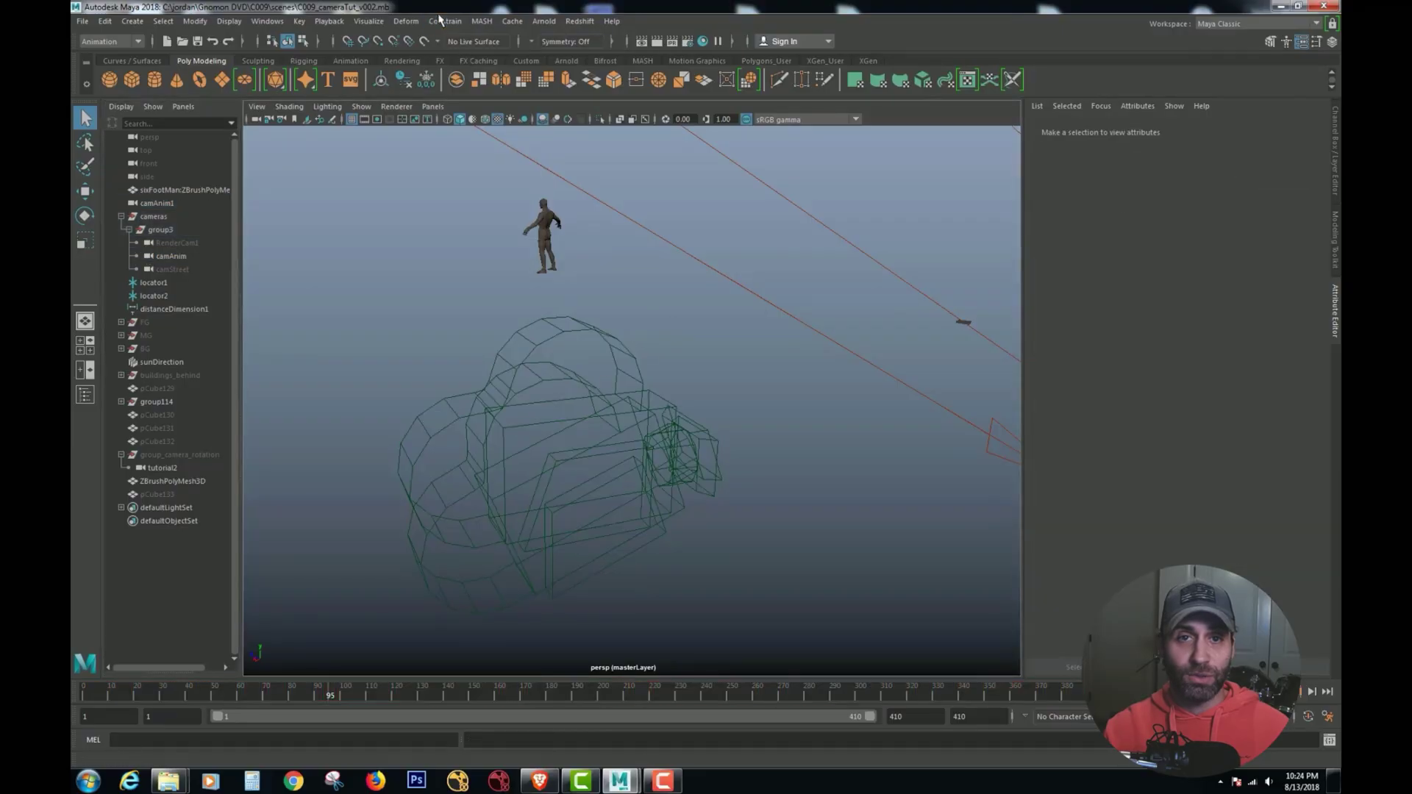
pyautogui.click(156, 204)
pyautogui.keyDown('ctrl'); pyautogui.click(171, 256); pyautogui.keyUp('ctrl')
pyautogui.click(444, 20)
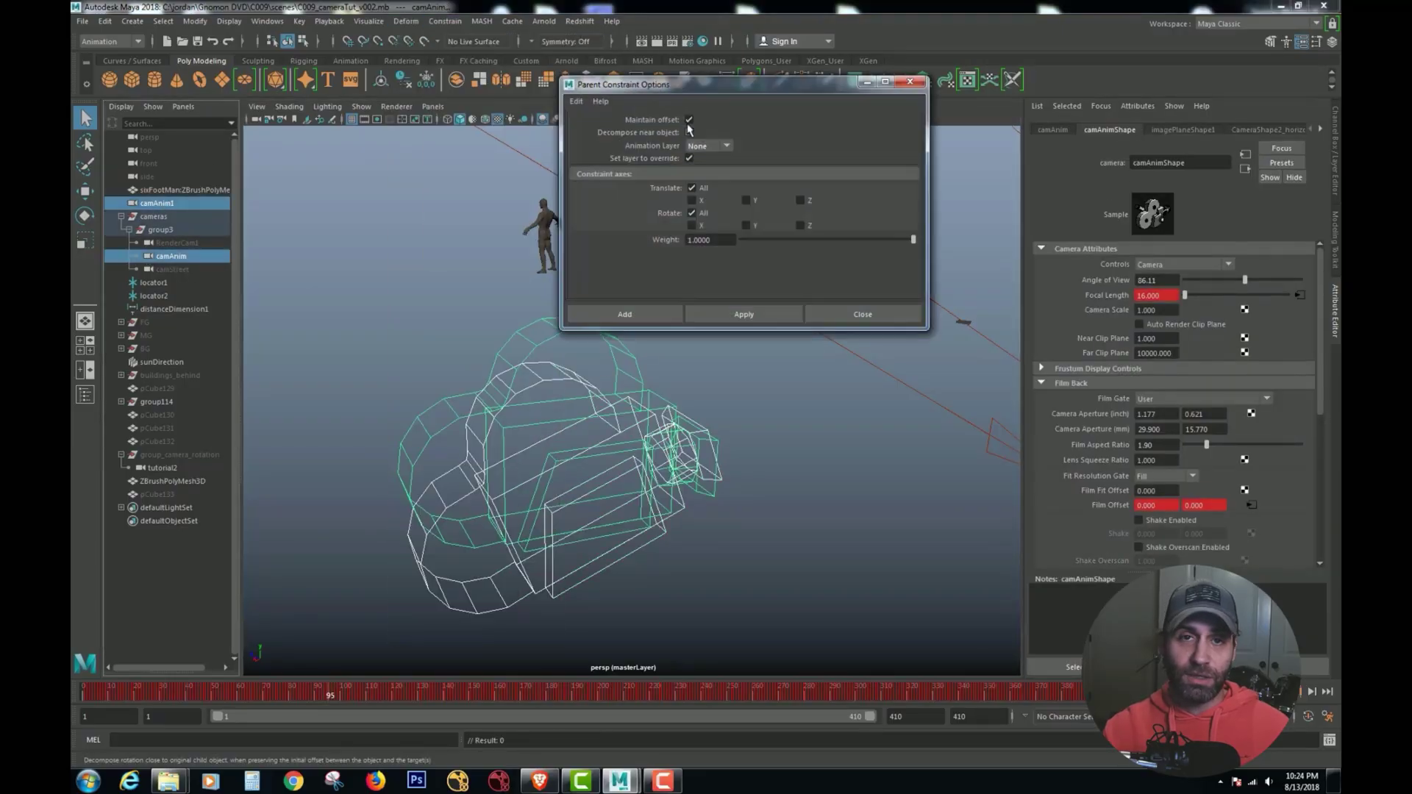
pyautogui.click(573, 54)
# Undo the parent constraint placed on camAnim and scrub the timeline to frame 76
pyautogui.click(545, 390)
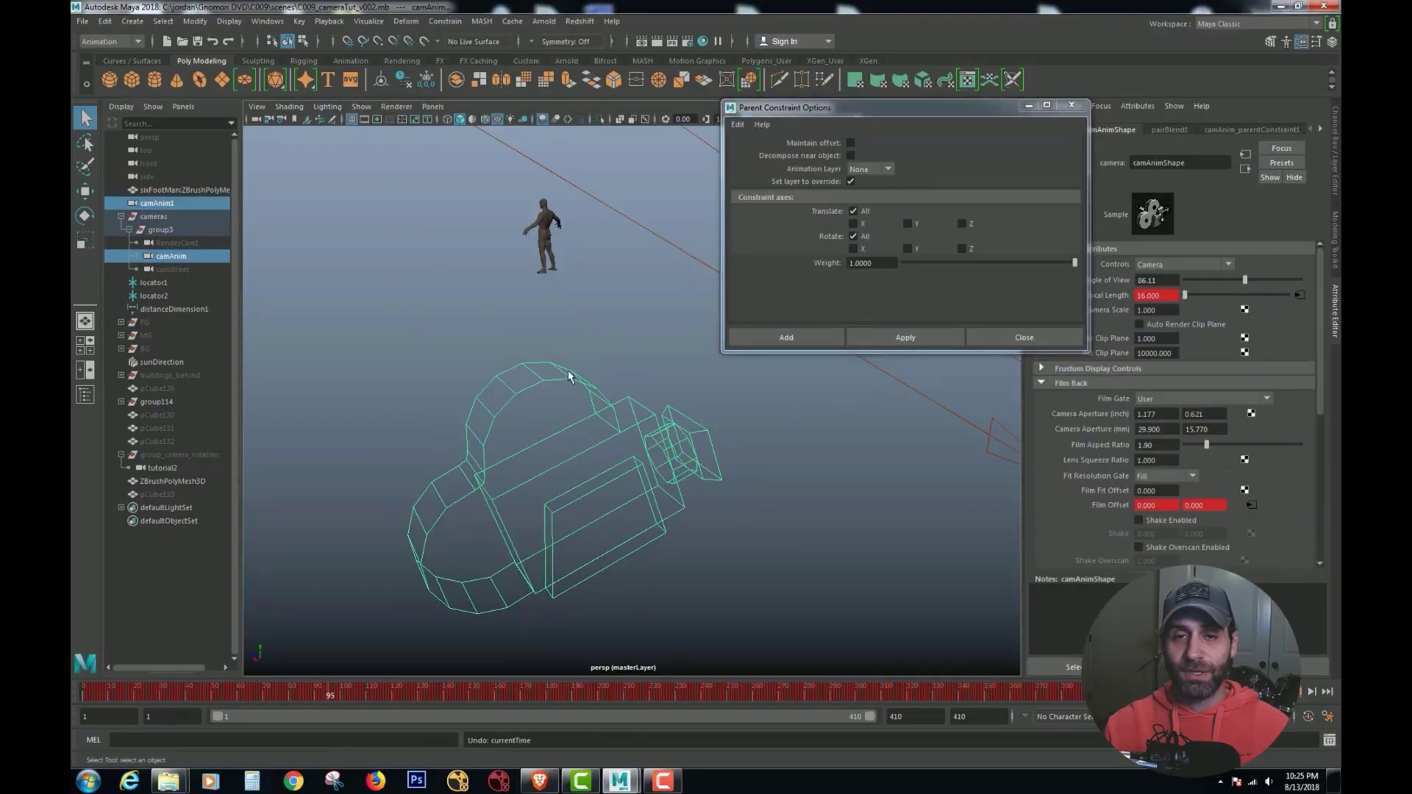
pyautogui.hotkey('ctrl', 'z')
pyautogui.click(441, 640)
pyautogui.moveTo(330, 691); pyautogui.dragTo(282, 691)
pyautogui.click(462, 612)
pyautogui.click(462, 616)
# Parent-constrain camAnim1 to camAnim without maintaining offset and scrub to frame 192 to test the motion
pyautogui.click(171, 257)
pyautogui.keyDown('ctrl'); pyautogui.click(161, 204); pyautogui.keyUp('ctrl')
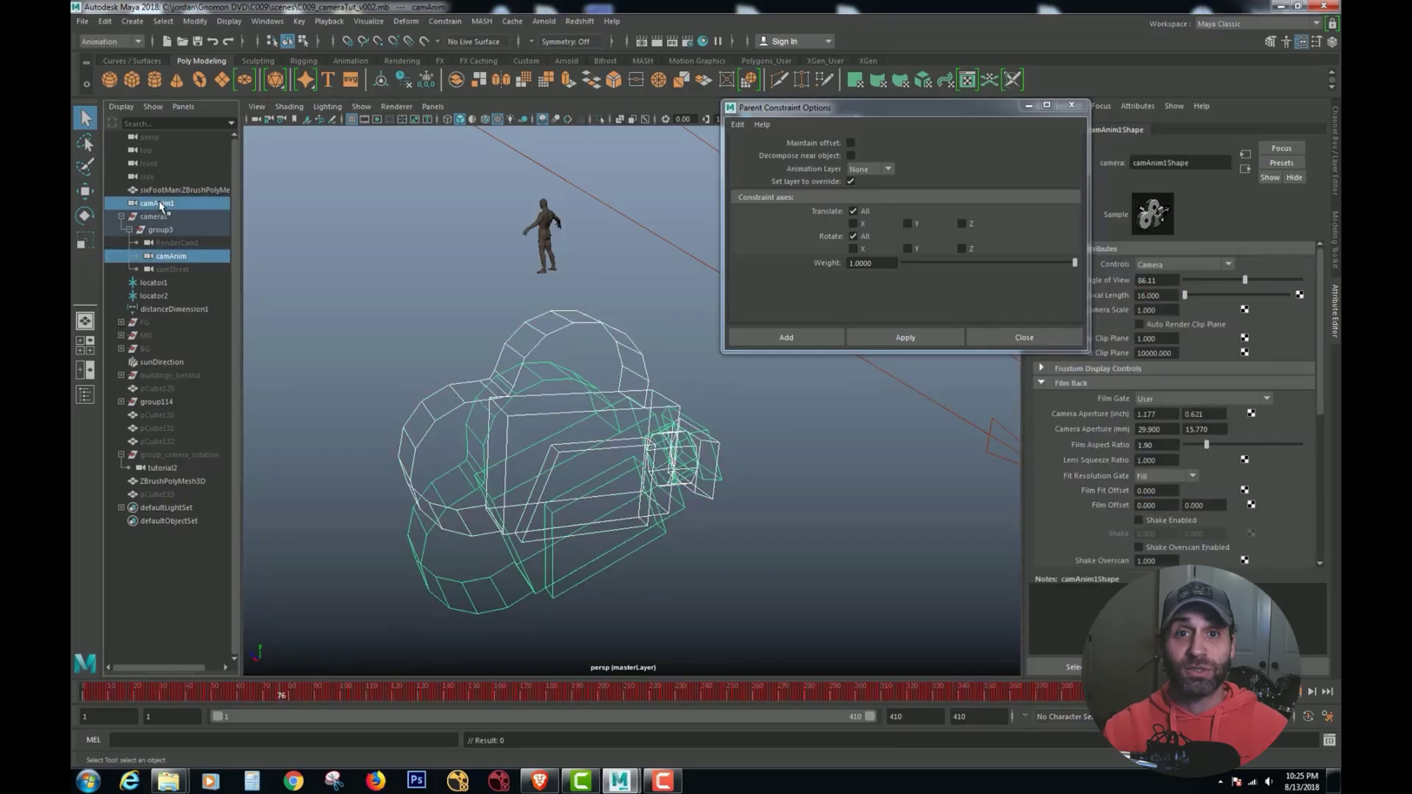
pyautogui.click(908, 337)
pyautogui.moveTo(699, 691); pyautogui.dragTo(583, 691)
# Expand camAnim1 in the Outliner and inspect its parent constraint
pyautogui.click(156, 205)
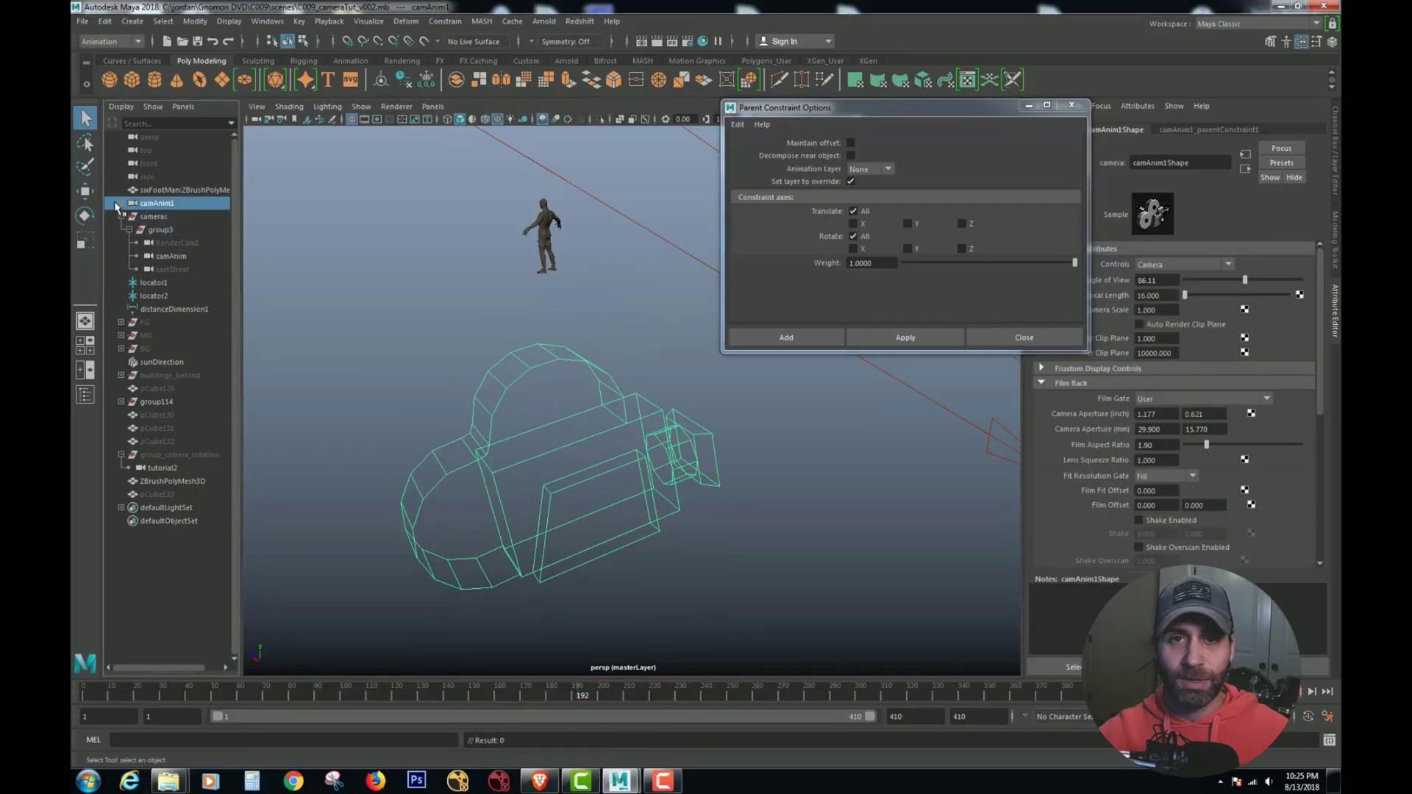
pyautogui.click(121, 204)
pyautogui.click(179, 218)
pyautogui.click(153, 203)
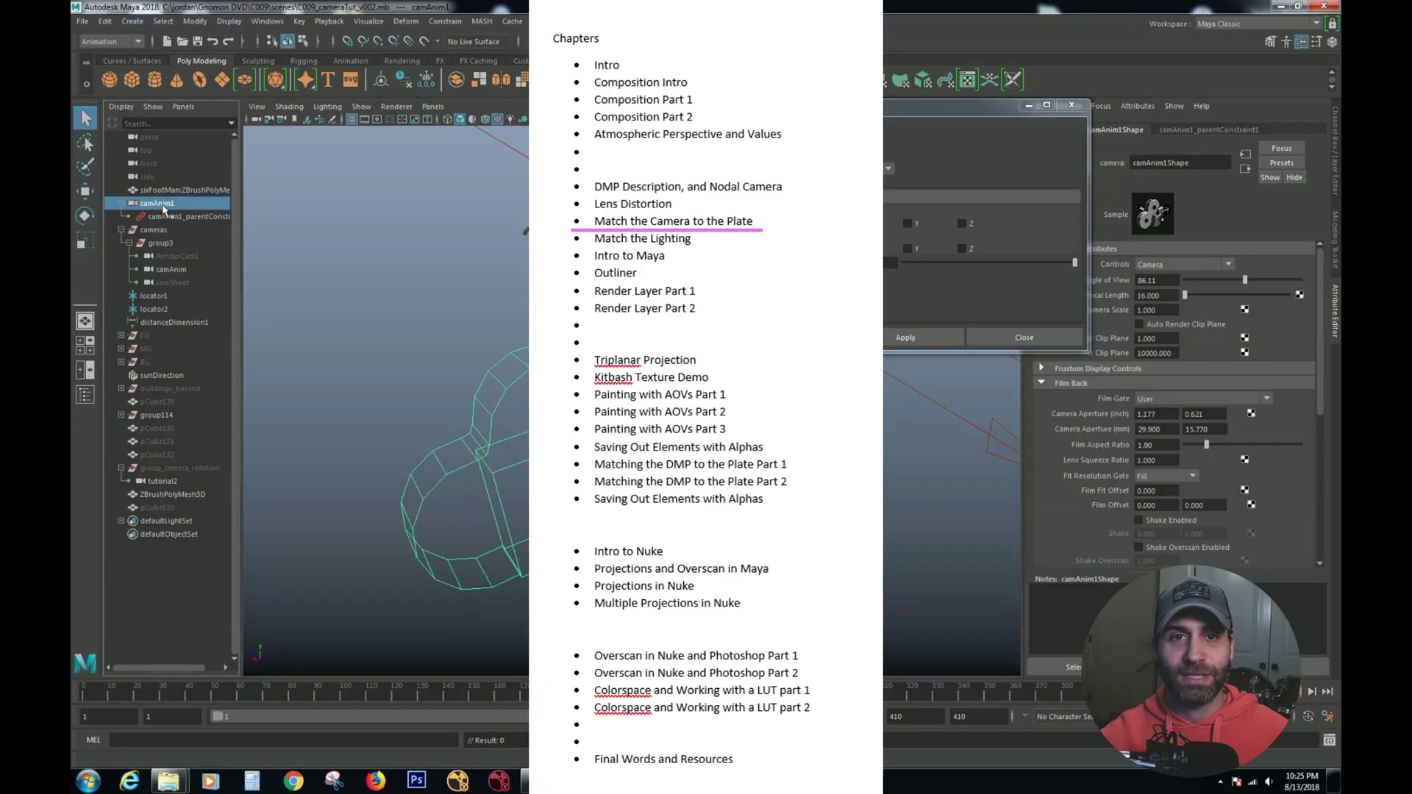
# Rename the constrained duplicate camera as camAnim1_dup
pyautogui.doubleClick(160, 204)
pyautogui.write('_dup')
pyautogui.press('Return')
pyautogui.click(157, 22)
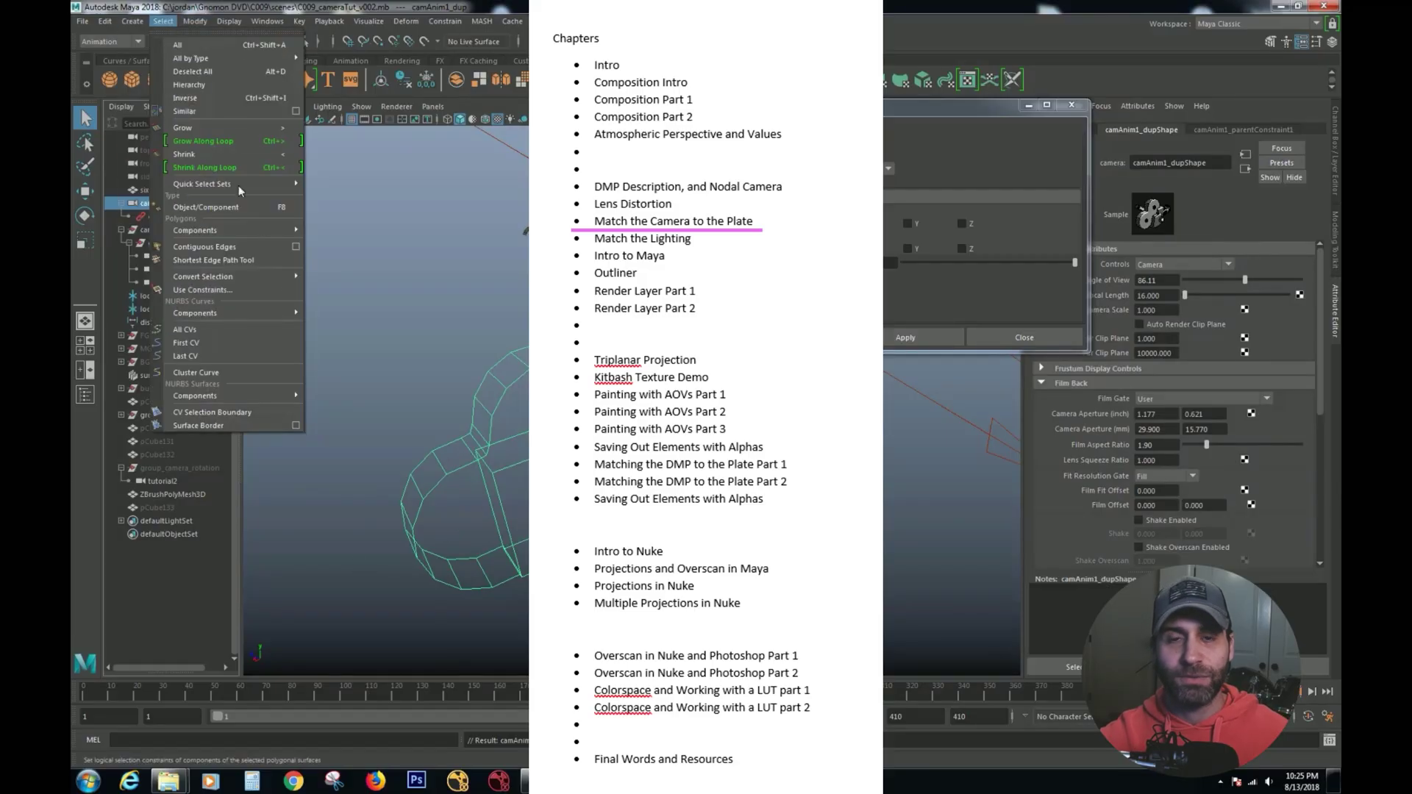
pyautogui.moveTo(106, 22)
pyautogui.click(130, 164)
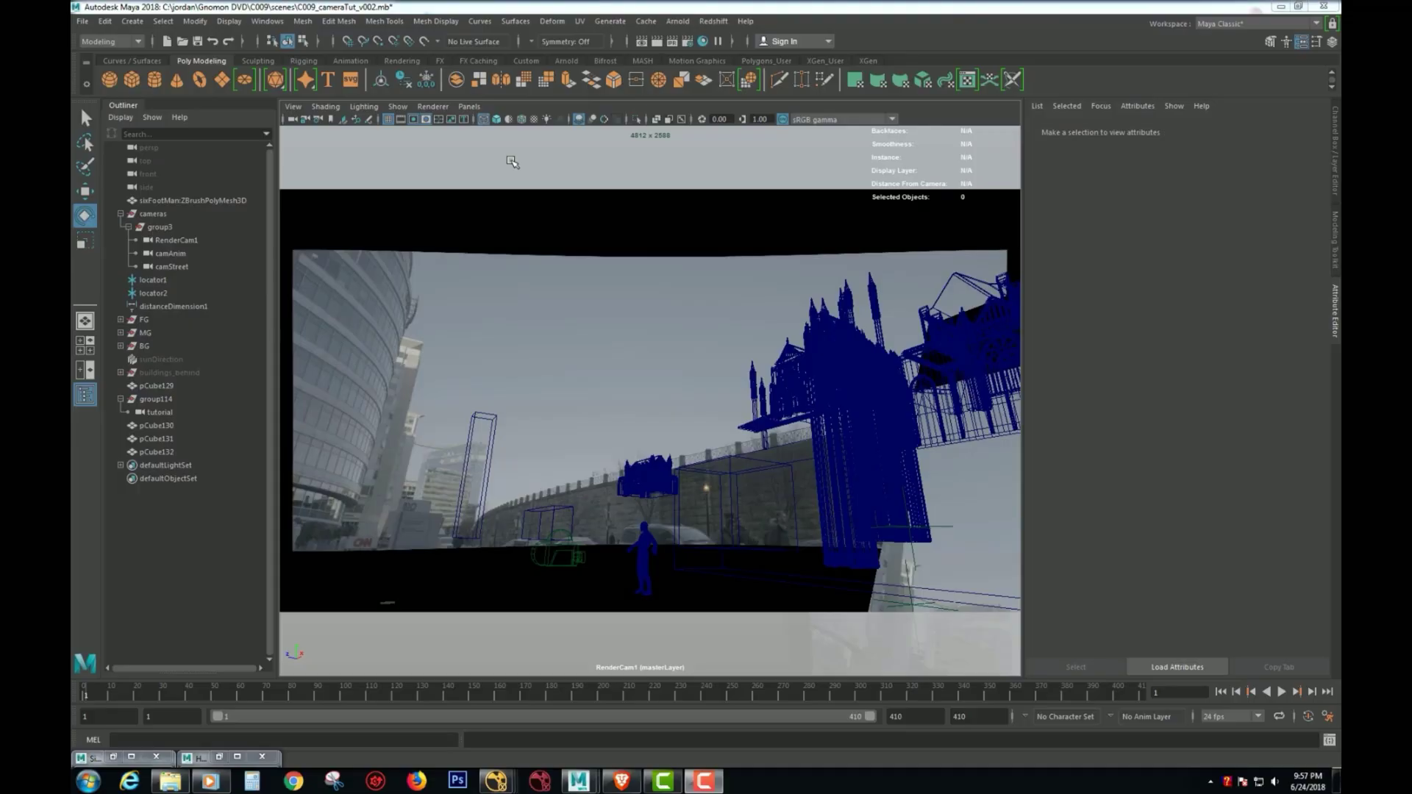
# Try to move the pCube130 box far along its X axis in the RenderCam1 view, and undo the move
pyautogui.click(469, 106)
pyautogui.click(688, 164)
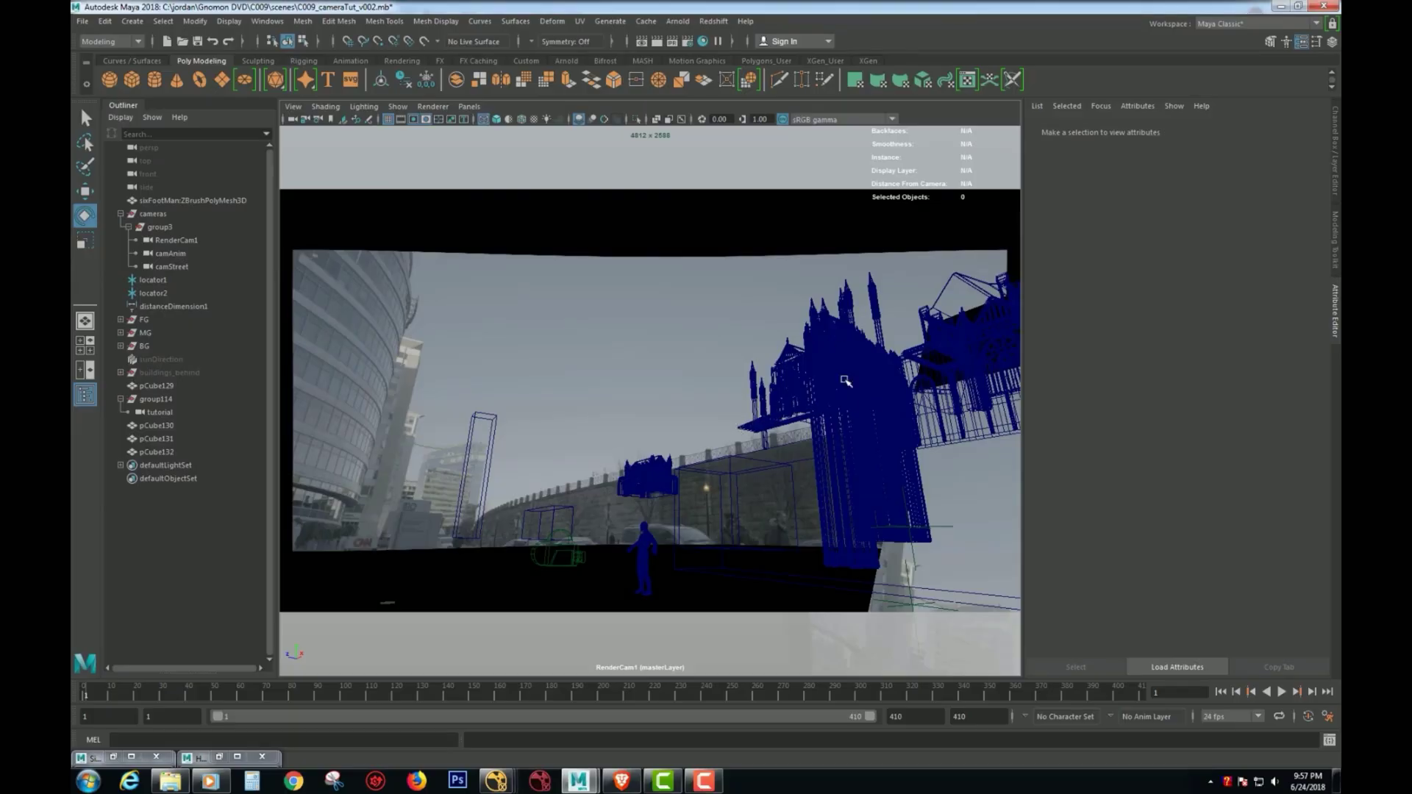
pyautogui.click(732, 471)
pyautogui.press('w')
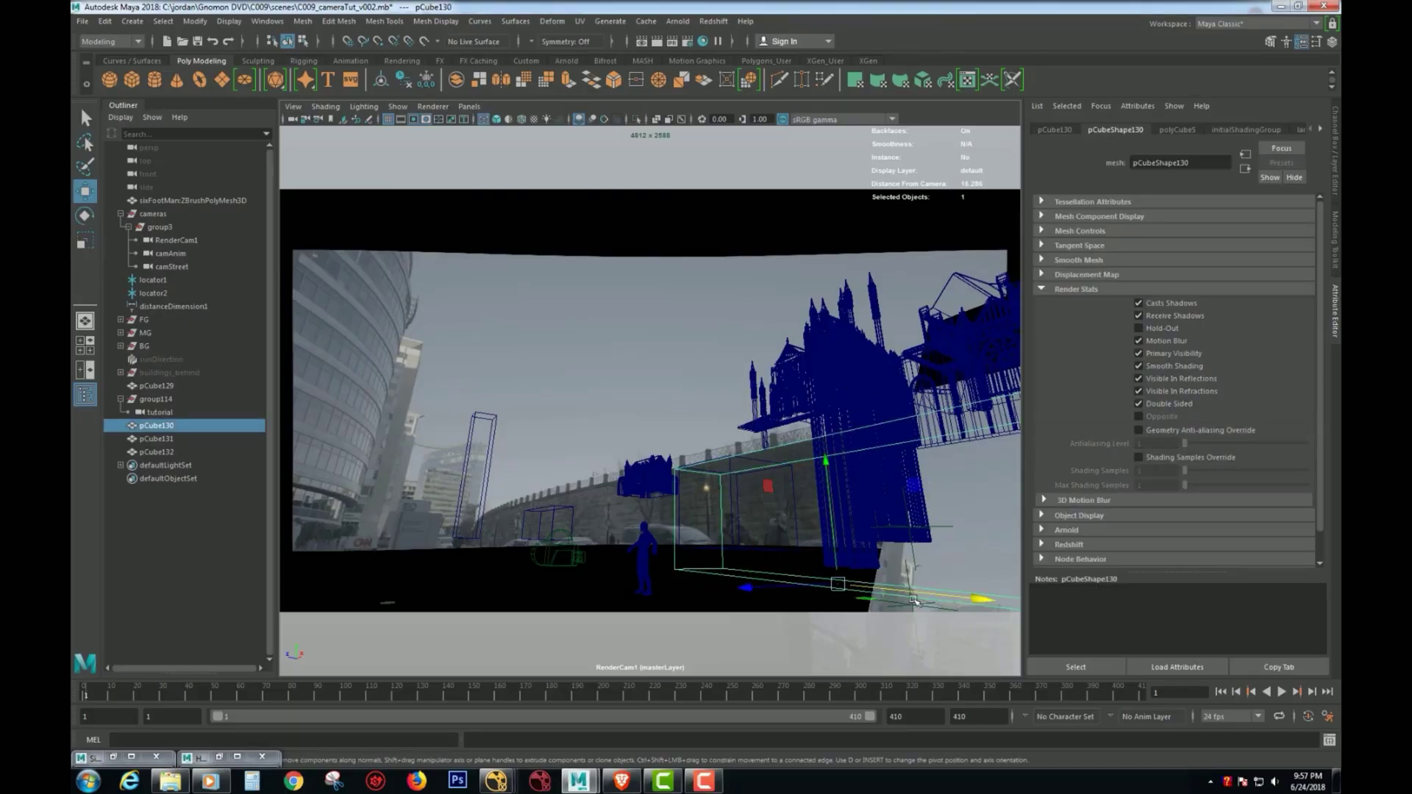
pyautogui.moveTo(983, 601); pyautogui.dragTo(445, 601)
pyautogui.hotkey('ctrl', 'z')
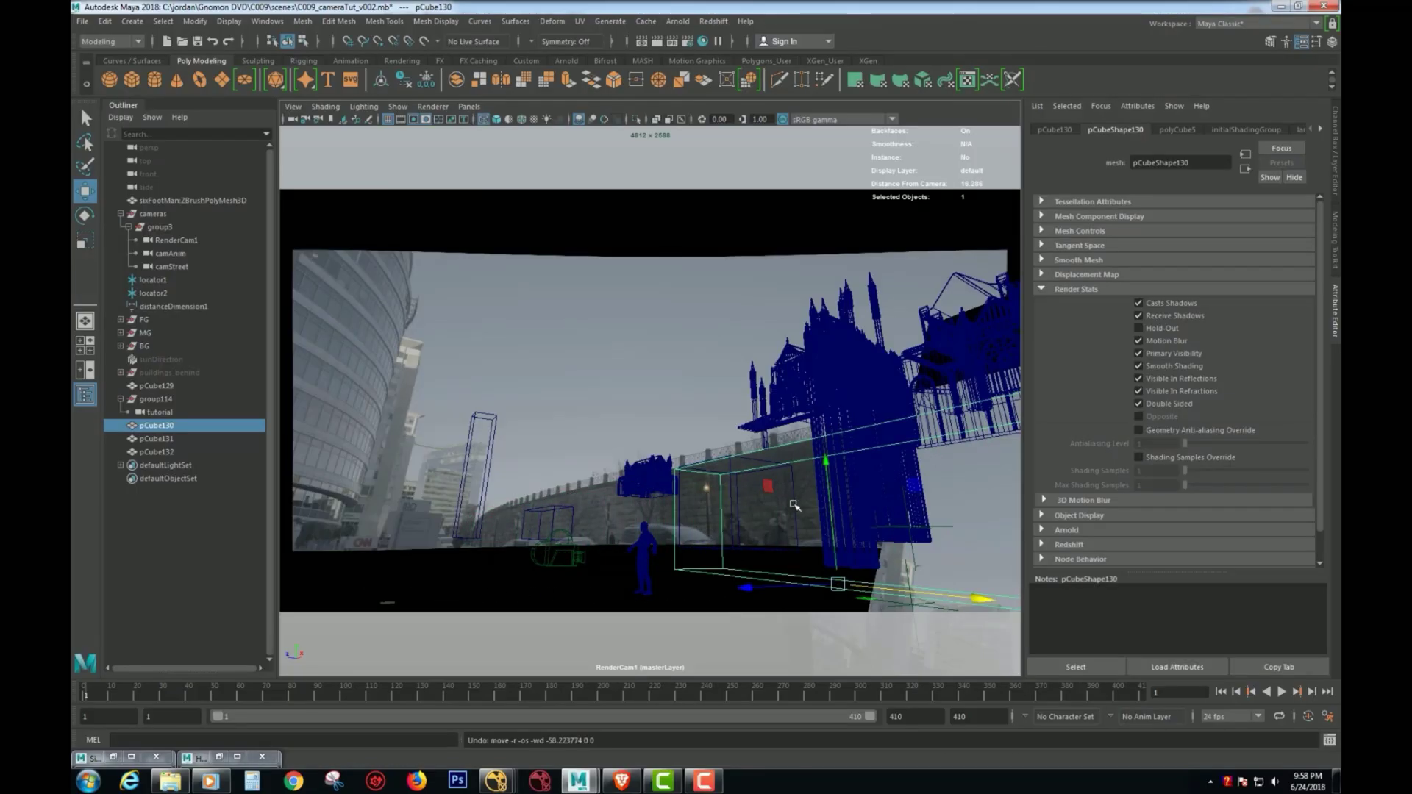
# Hide the MG and BG geometry groups
pyautogui.click(145, 333)
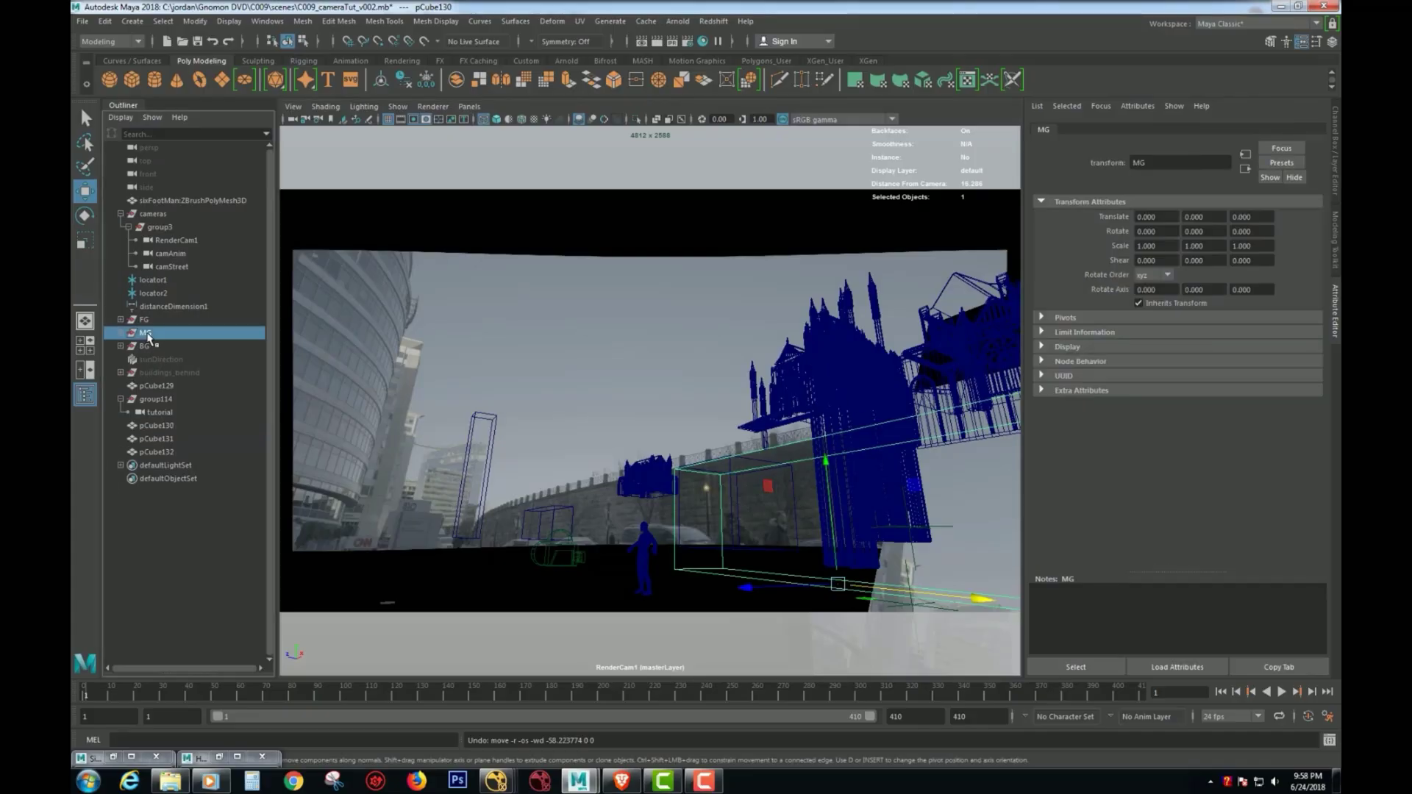
pyautogui.hotkey('ctrl', 'h')
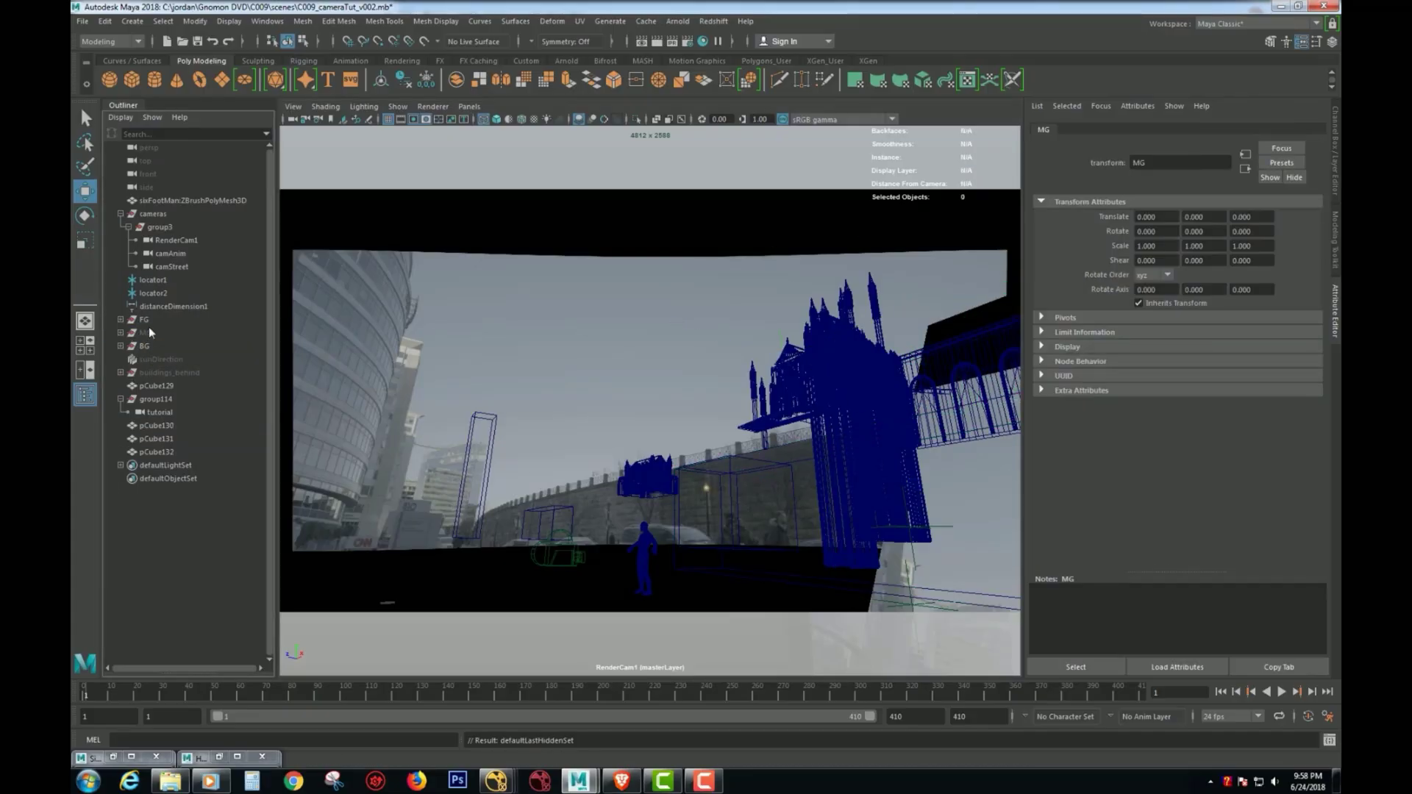
pyautogui.hotkey('ctrl', 'h')
# Move the pCube130 box along the X axis to about -3.139 and clear it from the selection
pyautogui.click(732, 479)
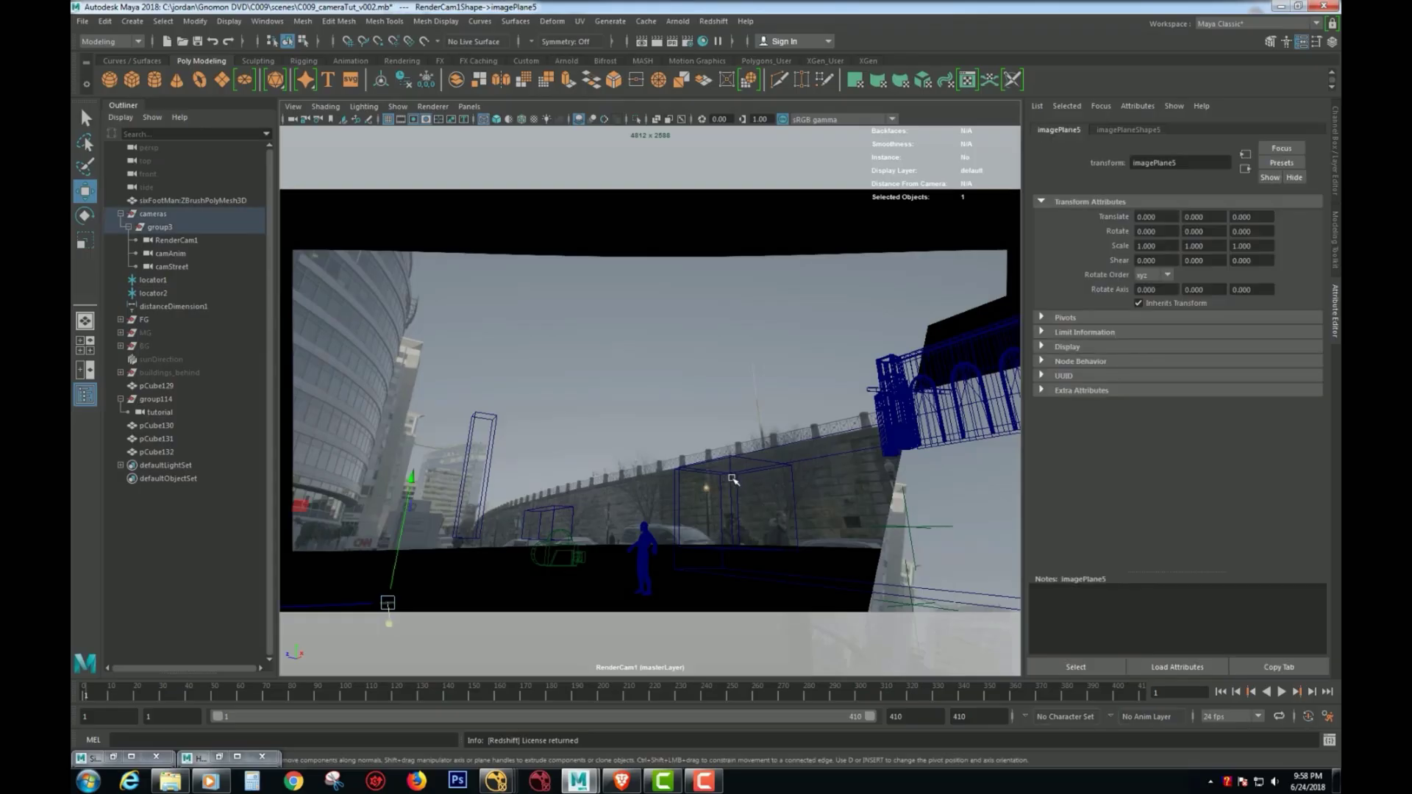
pyautogui.click(796, 448)
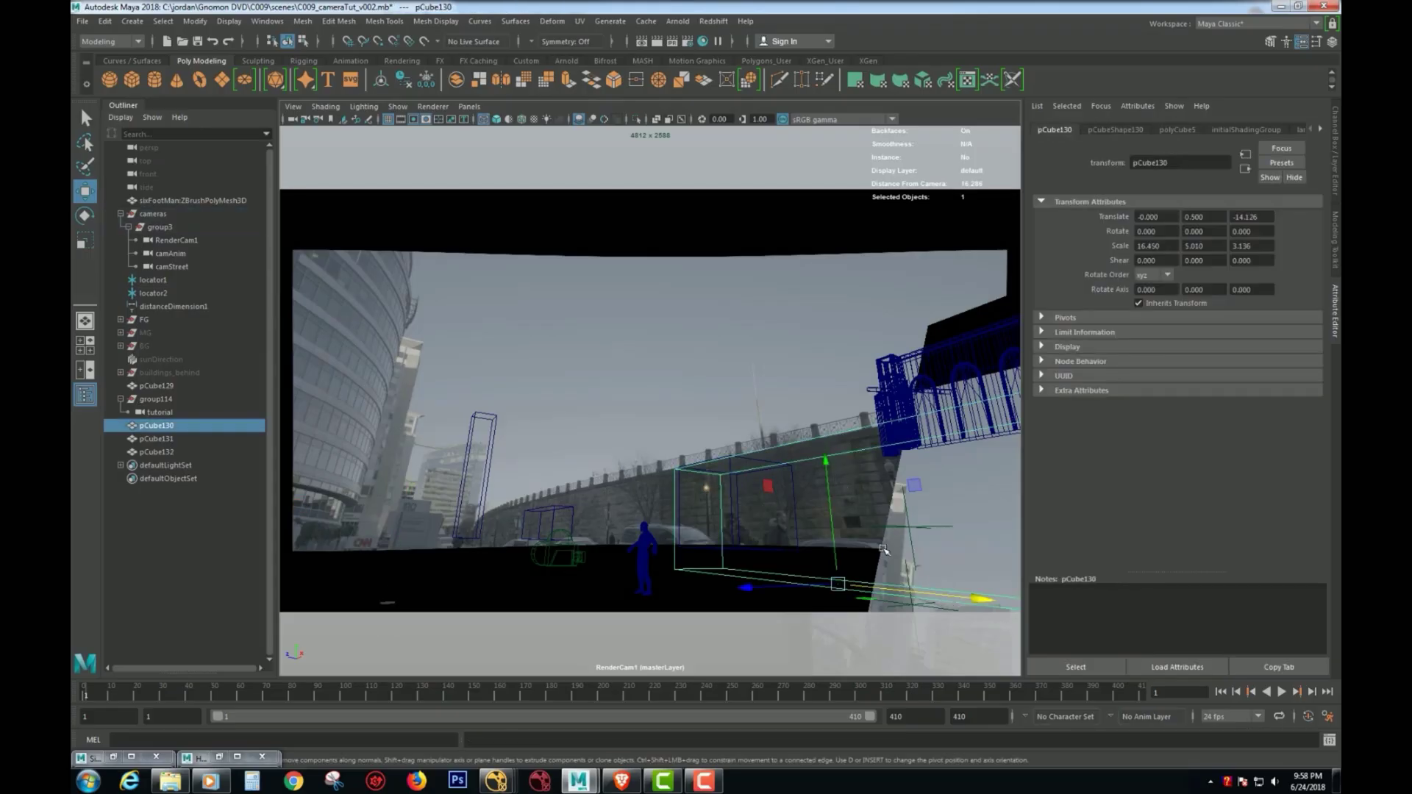
pyautogui.moveTo(977, 597); pyautogui.dragTo(865, 570)
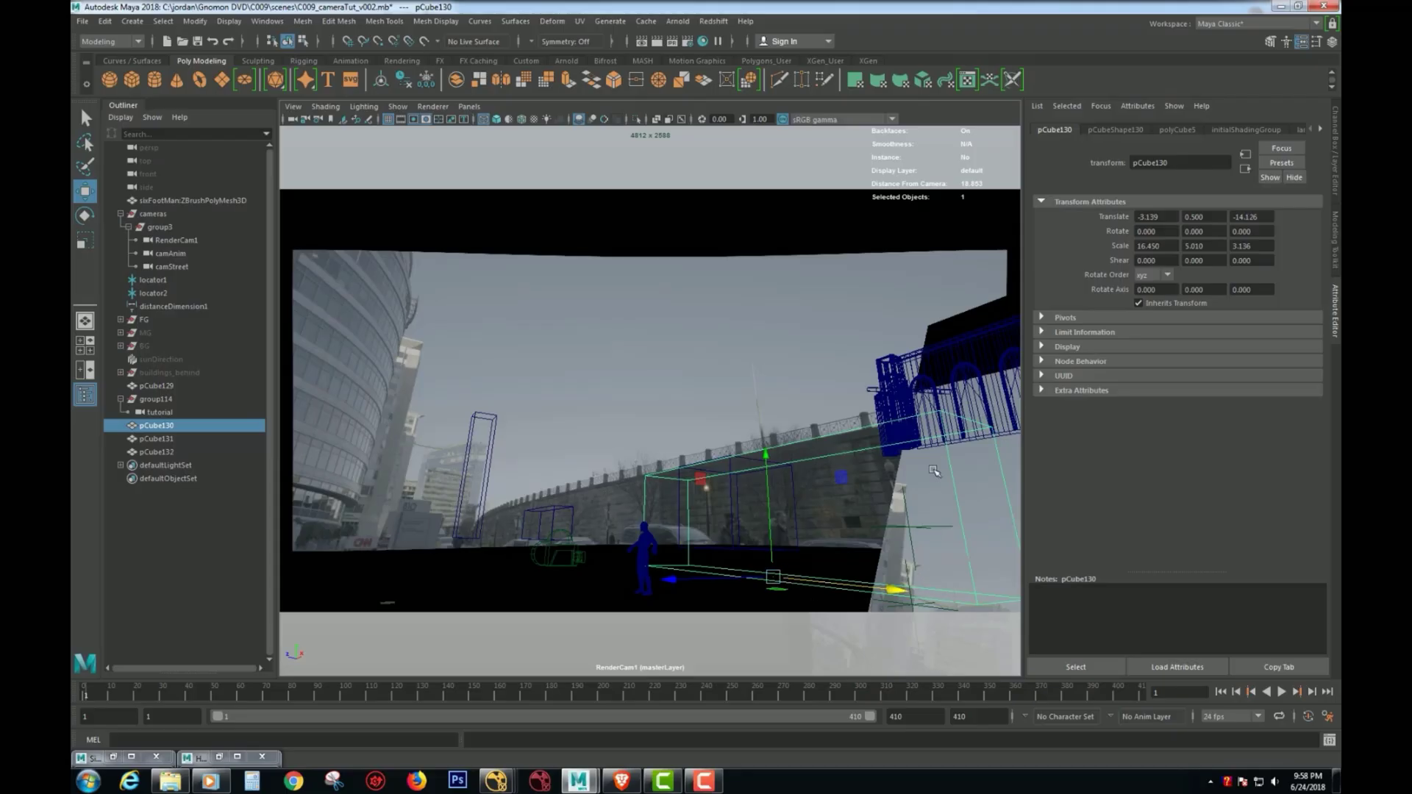
pyautogui.click(1004, 521)
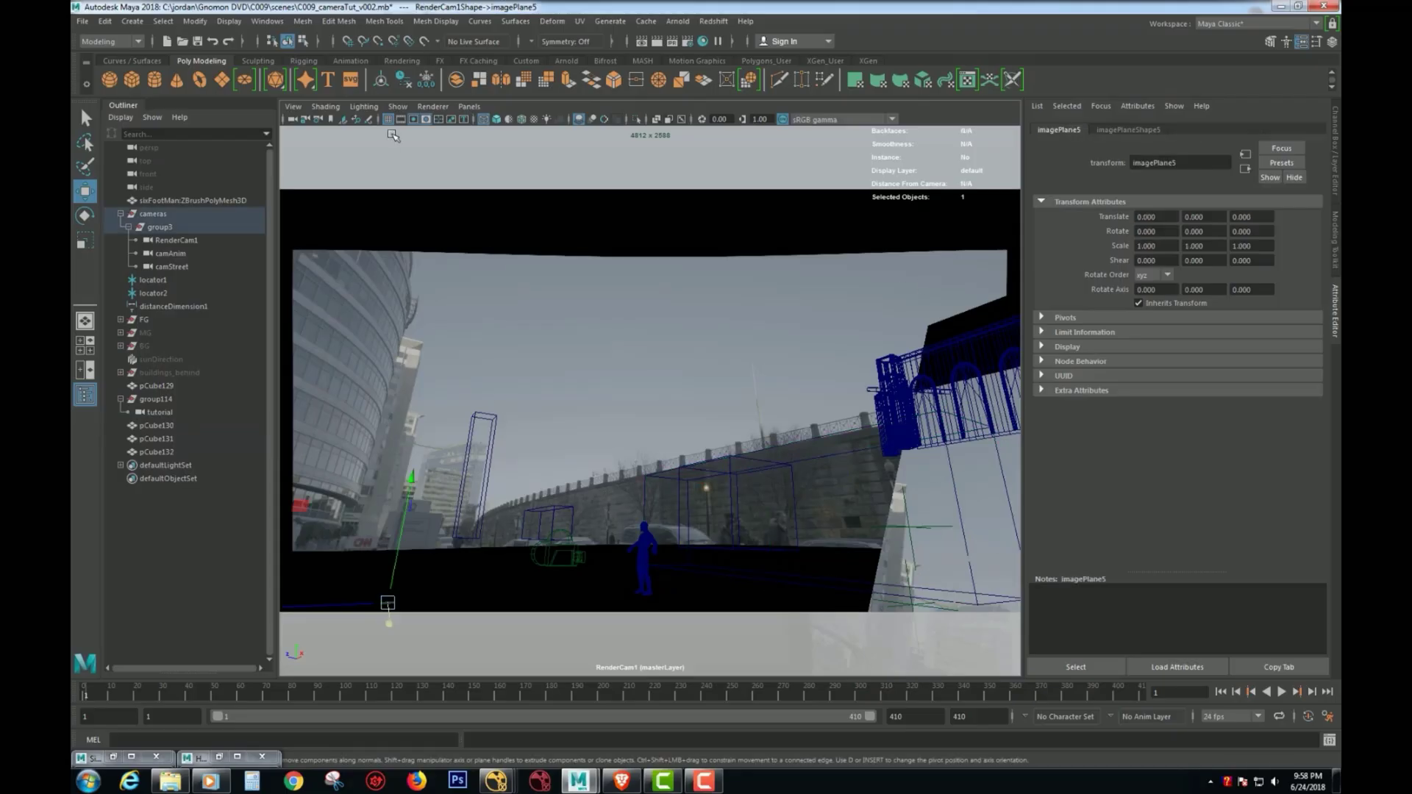
# Set the display mode of the tutorial camera's image plane to None
pyautogui.click(468, 107)
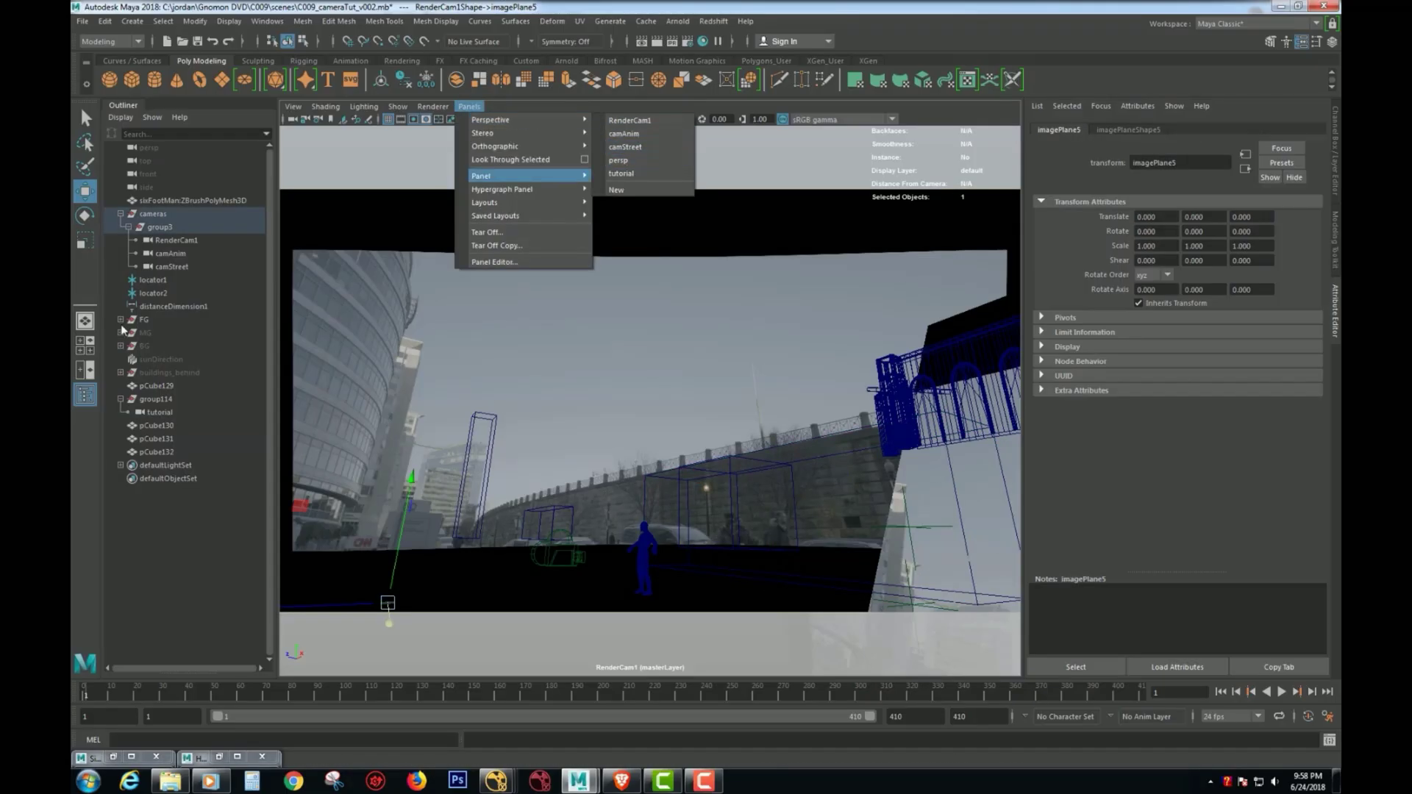
pyautogui.click(160, 411)
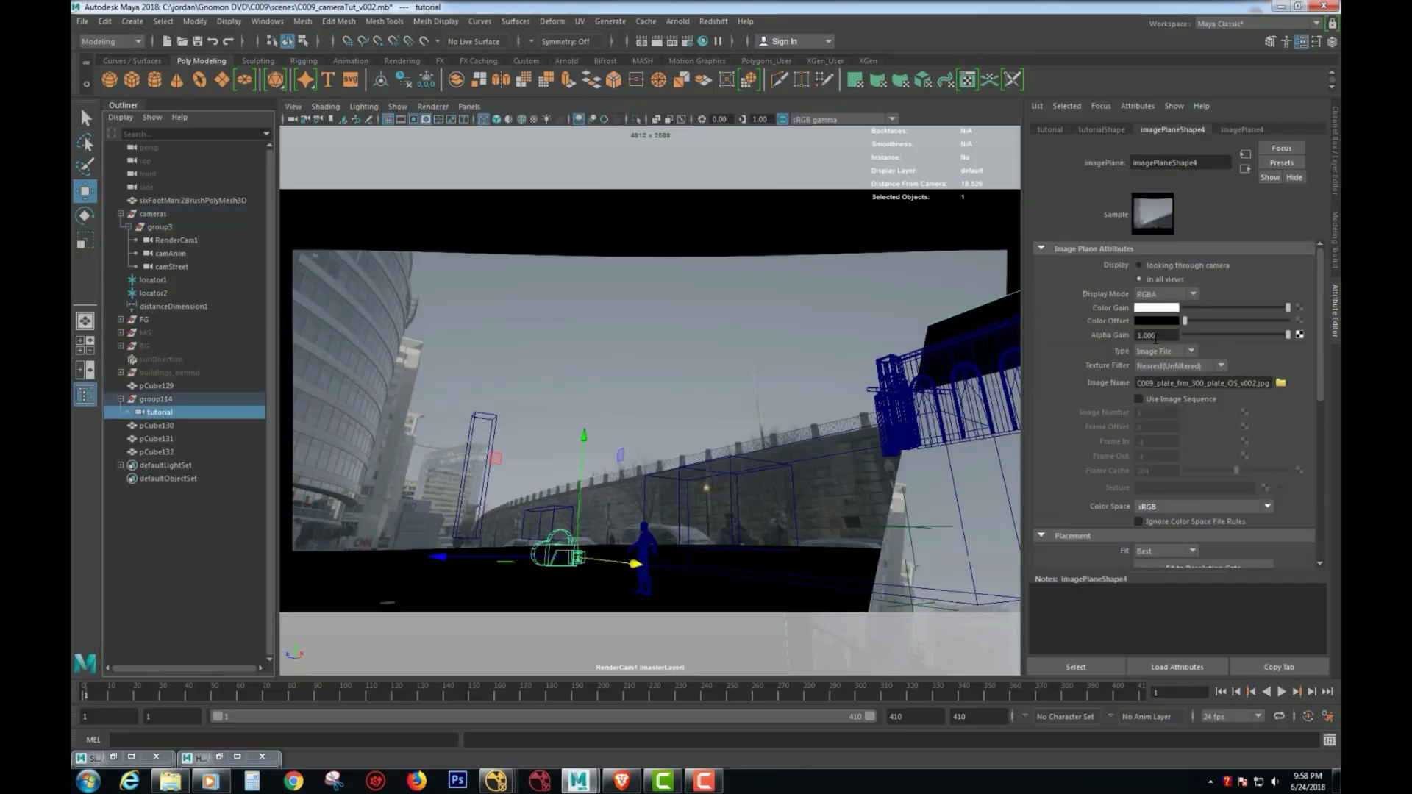
pyautogui.click(1165, 294)
pyautogui.click(1152, 305)
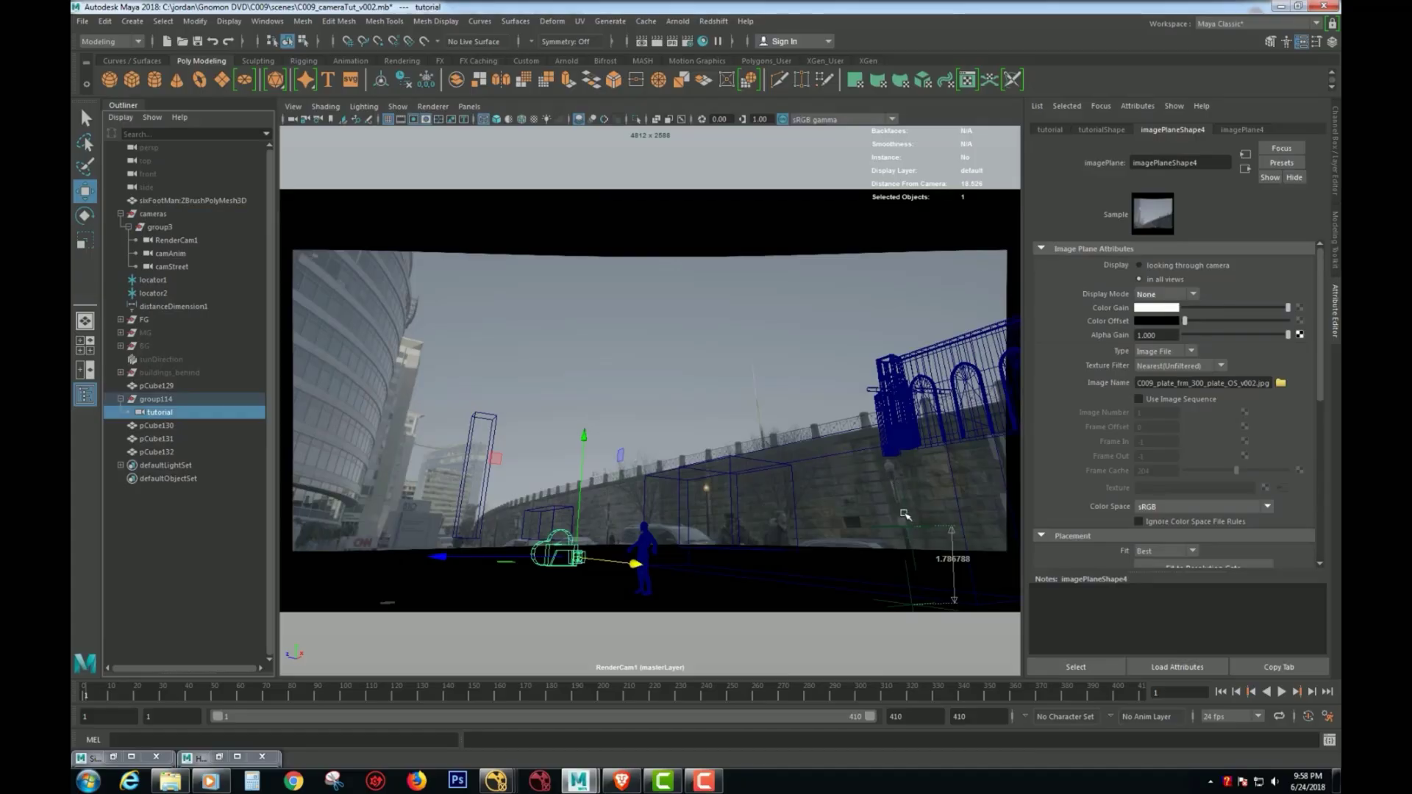
# Slide the pCube130 box farther along the X axis until it surrounds the standing figure in front of the wall
pyautogui.click(953, 491)
pyautogui.moveTo(896, 588); pyautogui.dragTo(695, 520)
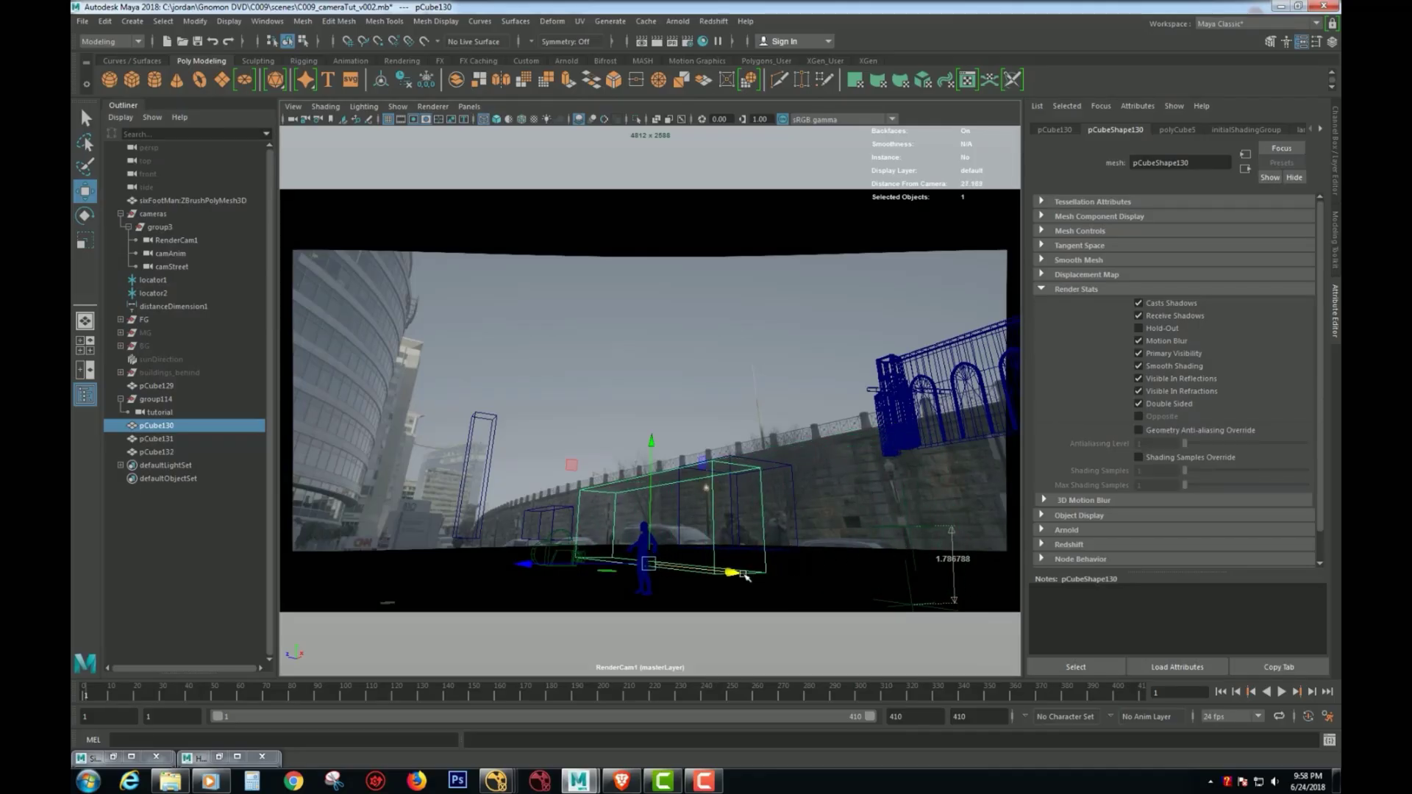
# Try moving the pCube130 box along its X and Z axes to test the perspective, and undo the moves
pyautogui.moveTo(743, 578); pyautogui.dragTo(215, 561)
pyautogui.hotkey('ctrl', 'z')
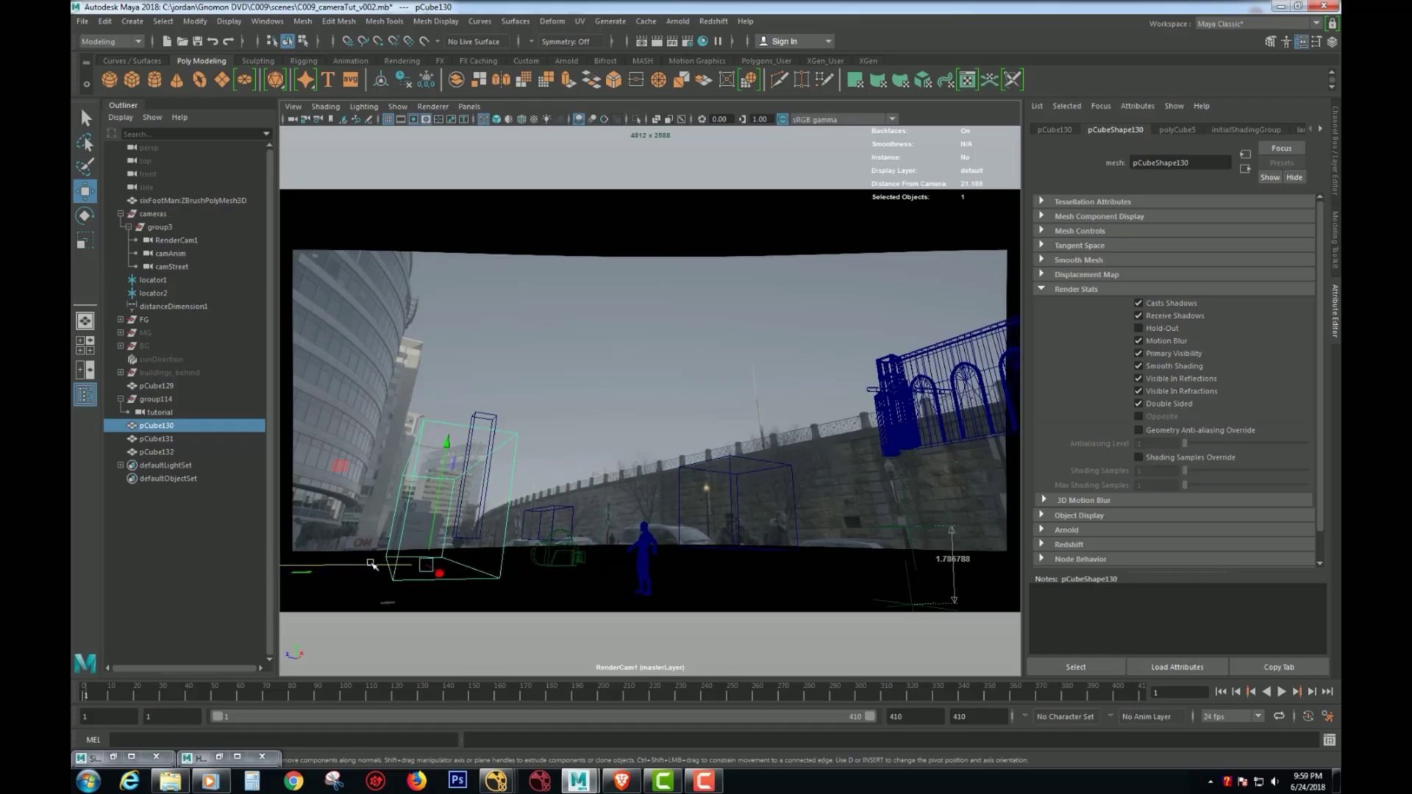
pyautogui.moveTo(376, 563); pyautogui.dragTo(921, 544)
pyautogui.hotkey('ctrl', 'z')
pyautogui.hotkey('ctrl', 'z')
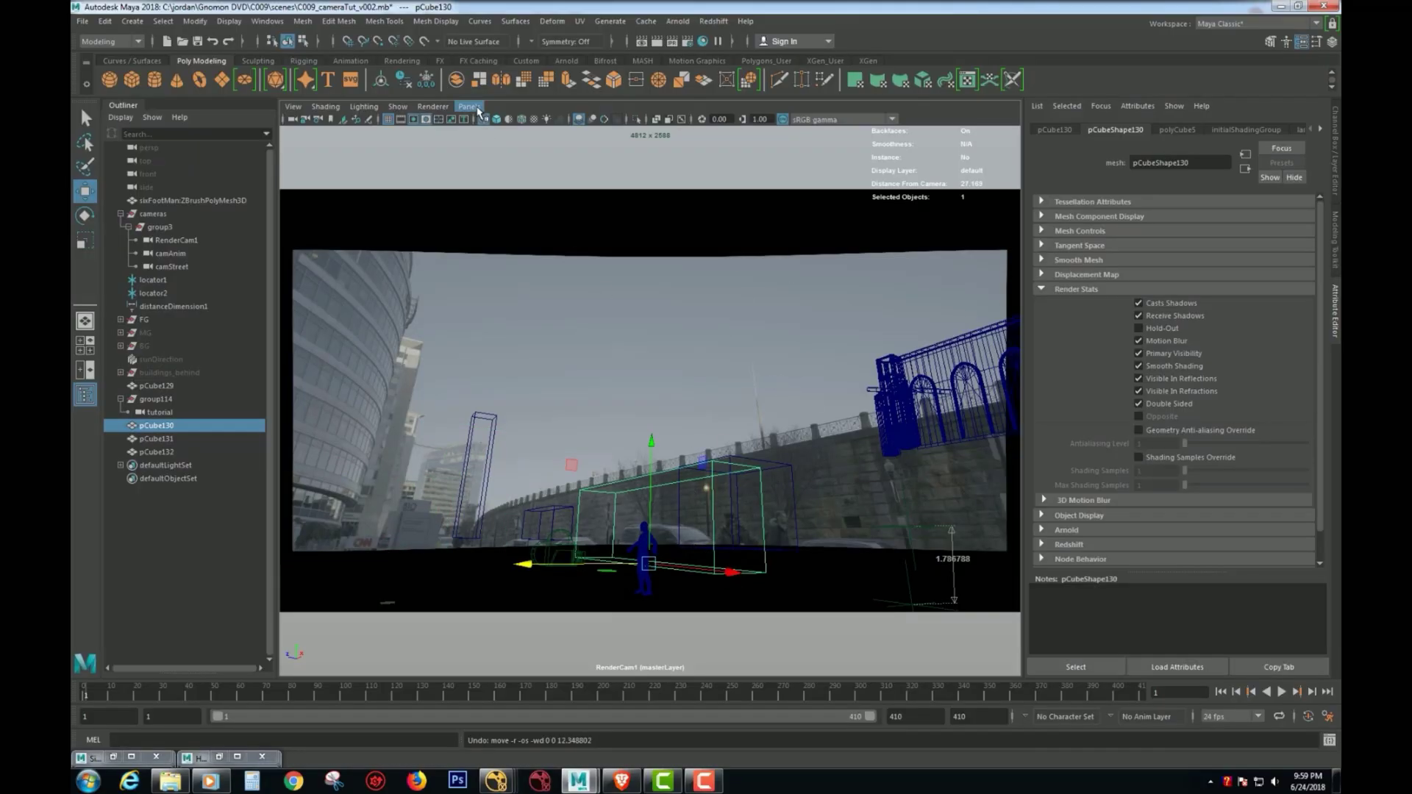
pyautogui.moveTo(734, 573); pyautogui.dragTo(782, 577)
pyautogui.hotkey('ctrl', 'z')
# Select the RenderCam1 camera and check its focal length
pyautogui.click(165, 243)
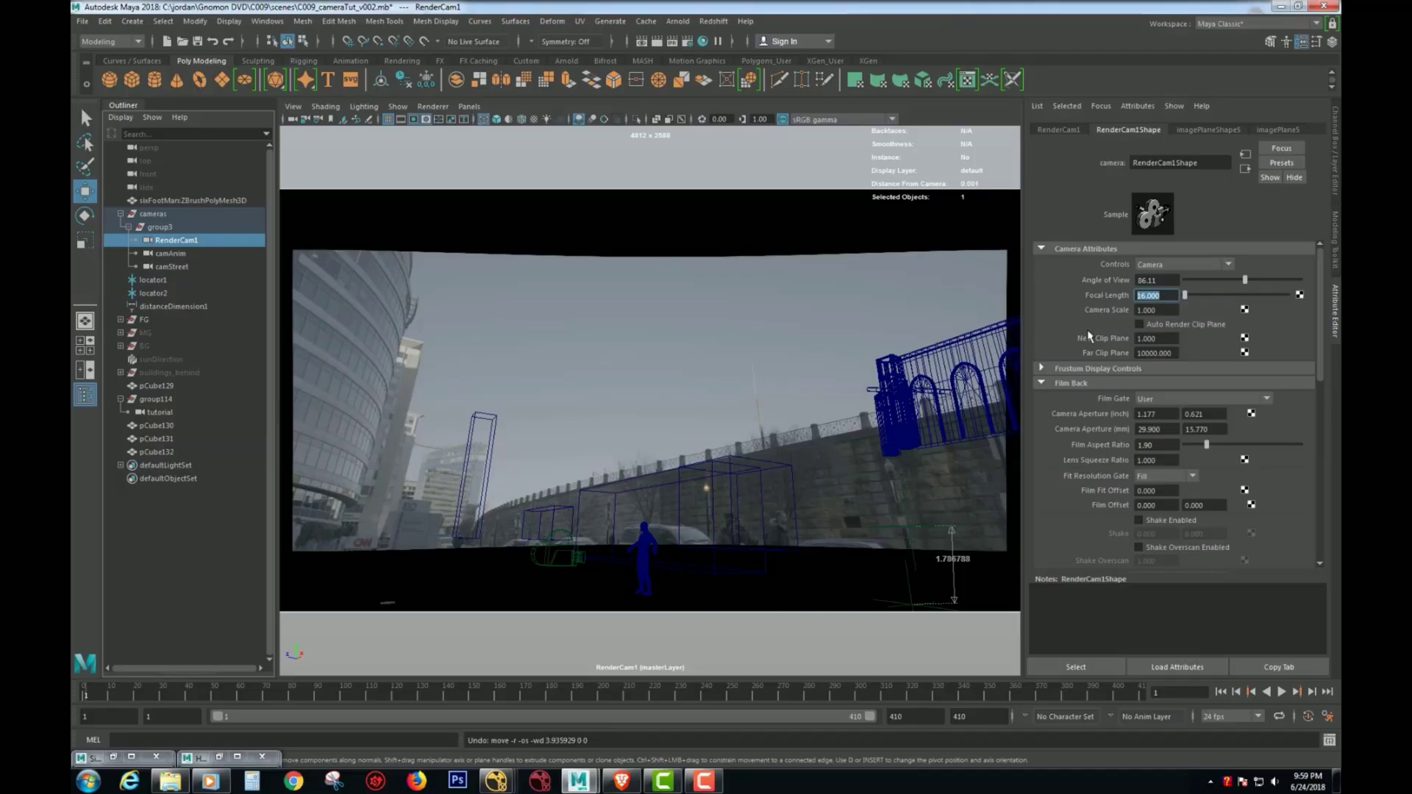
pyautogui.click(938, 111)
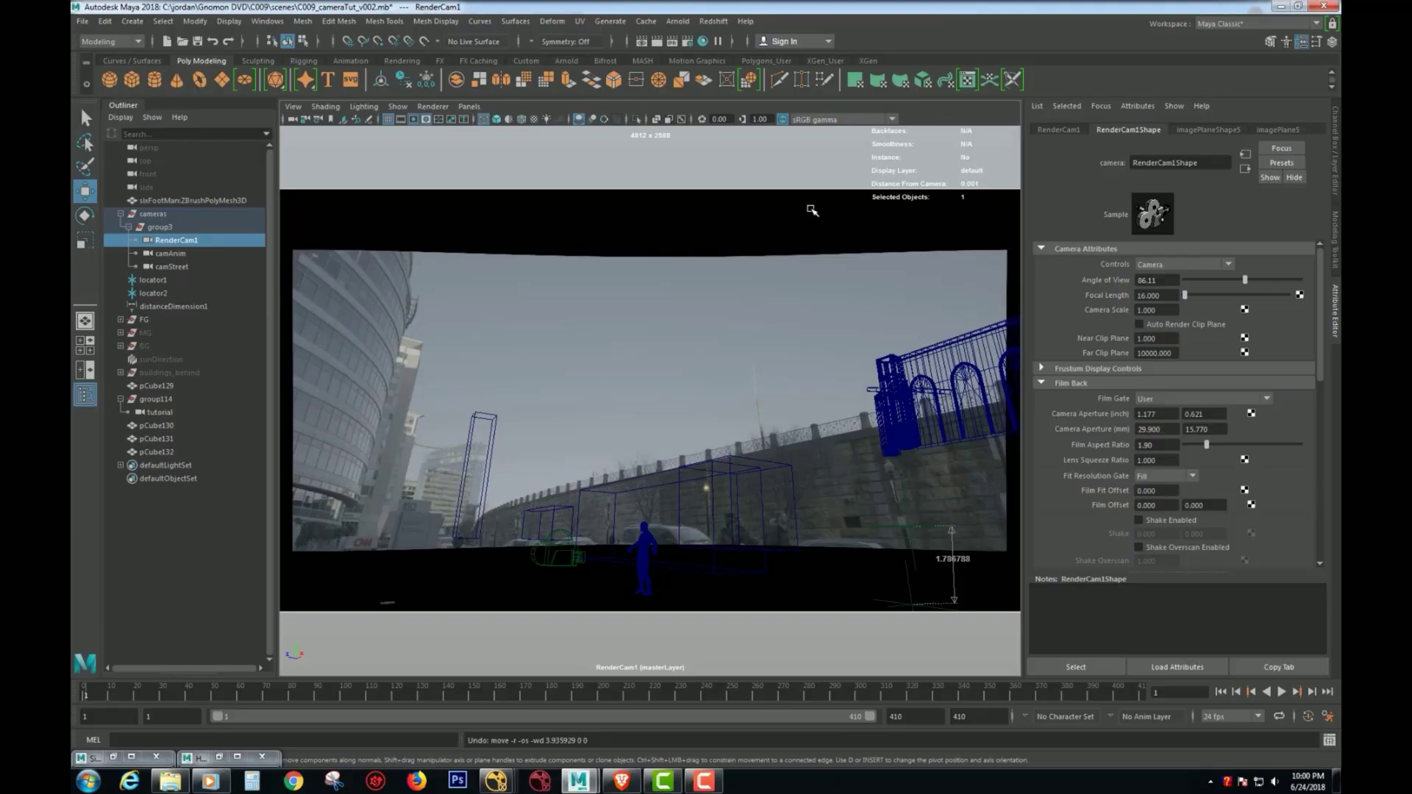
# Move the pCube129 box along its X axis, away from the standing figure, to a spot in front of the stone wall
pyautogui.click(795, 497)
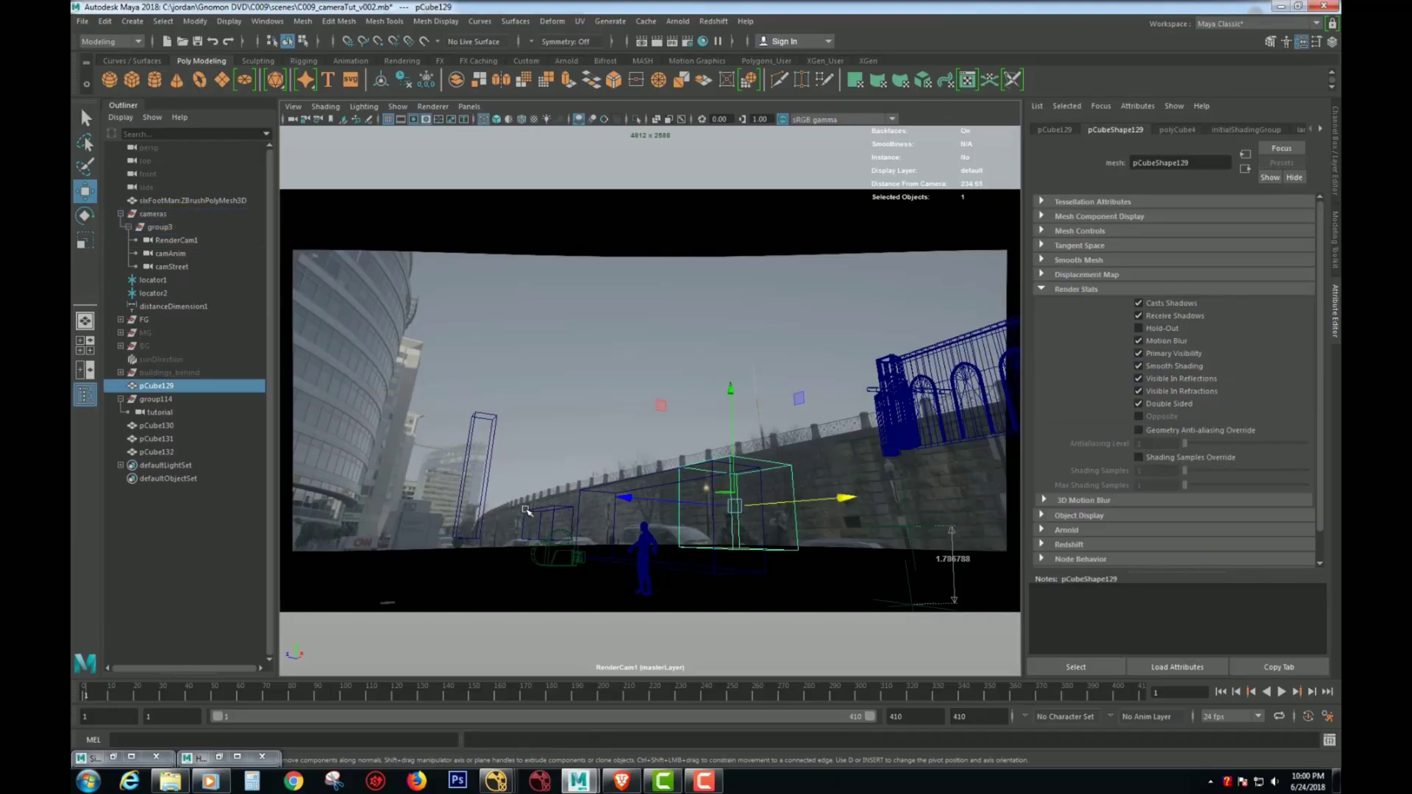
pyautogui.moveTo(846, 500); pyautogui.dragTo(1067, 494)
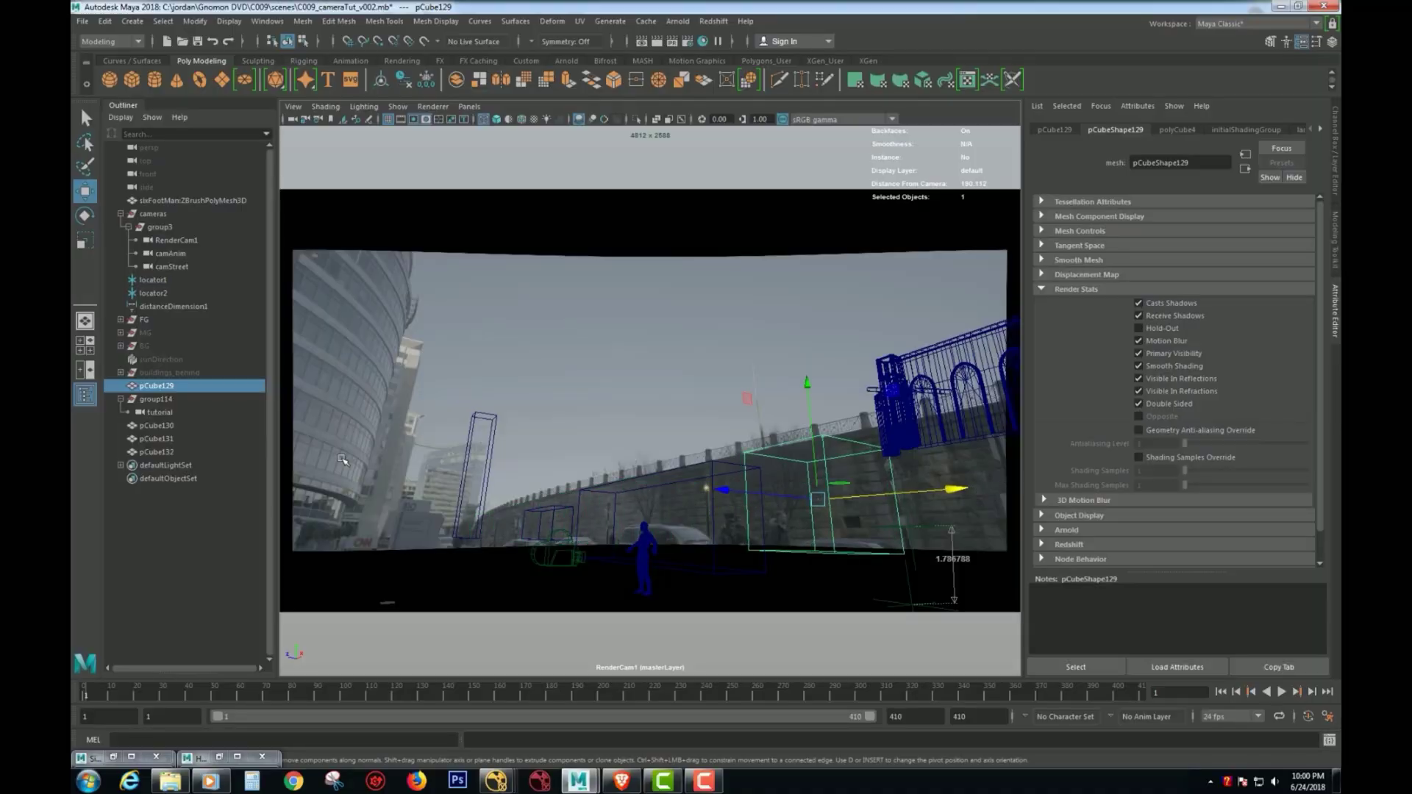
# Switch the viewport to the persp camera and frame the tutorial camera under group114
pyautogui.click(469, 106)
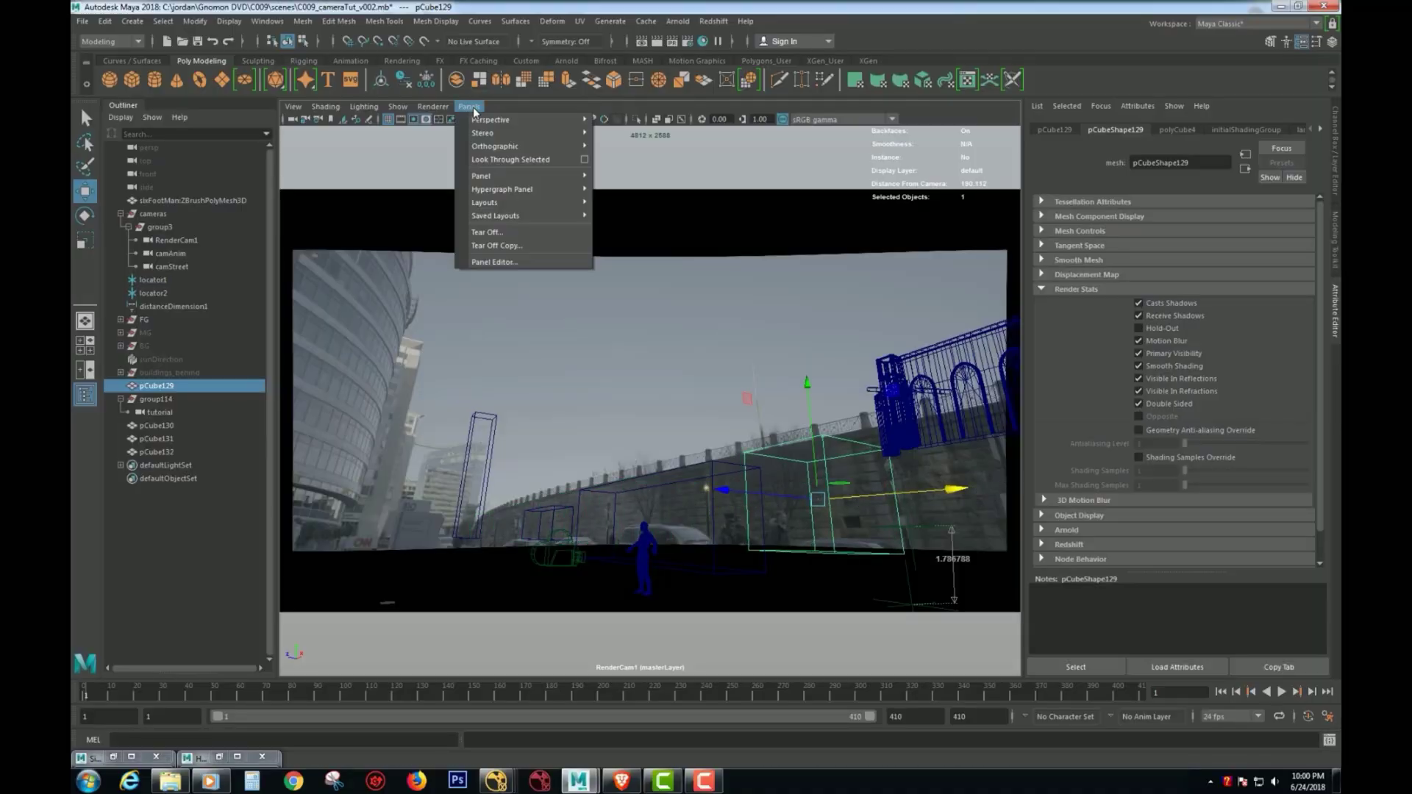
pyautogui.moveTo(515, 119)
pyautogui.click(644, 160)
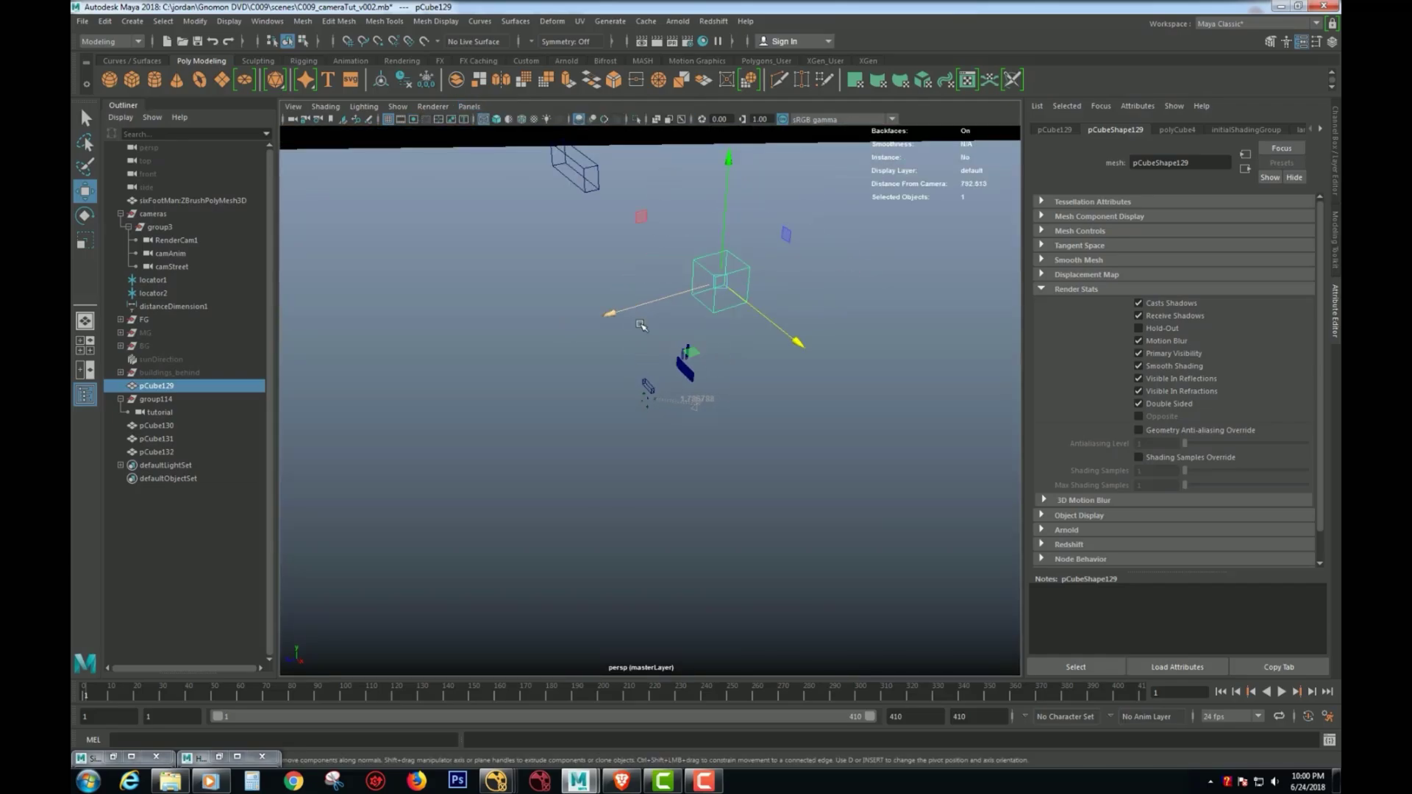
pyautogui.click(152, 414)
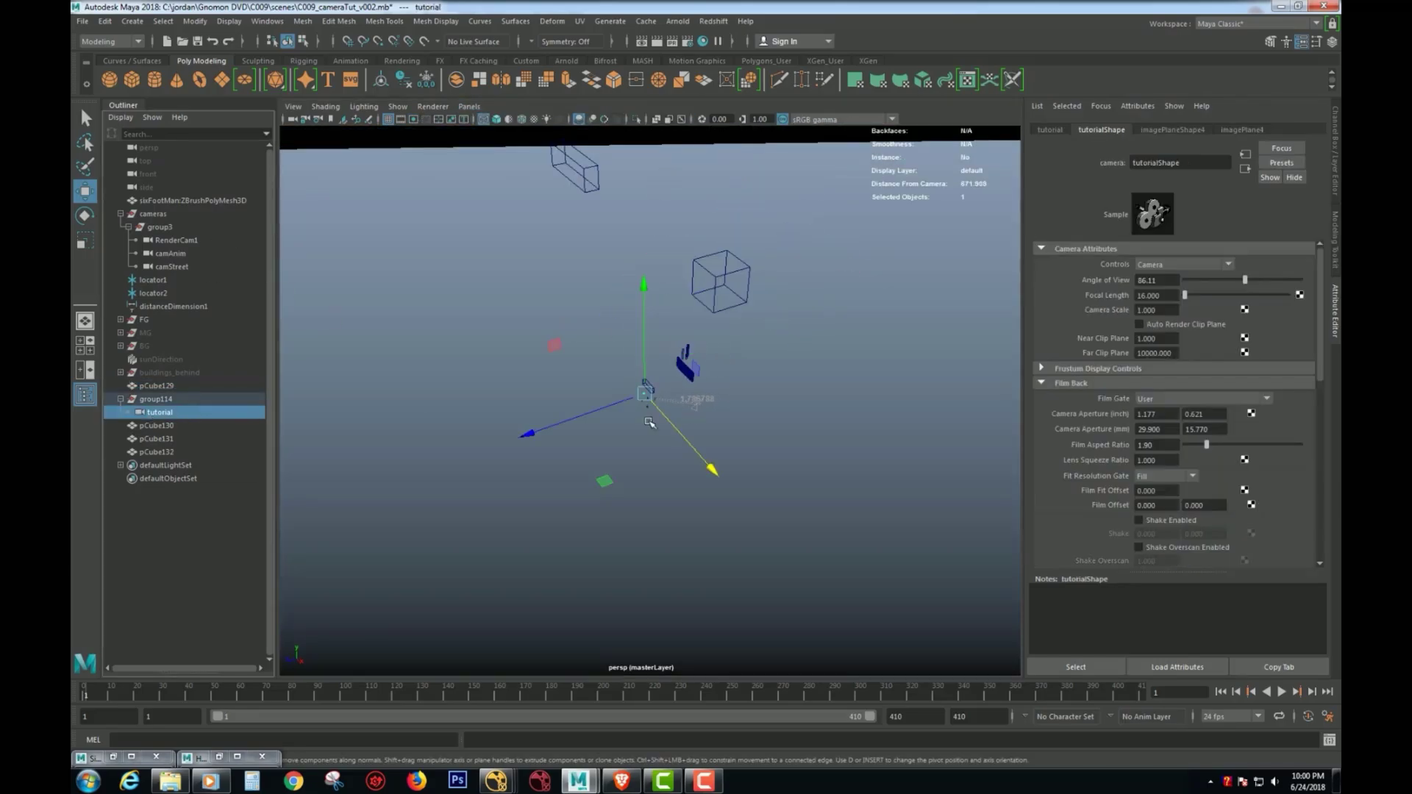
pyautogui.press('f')
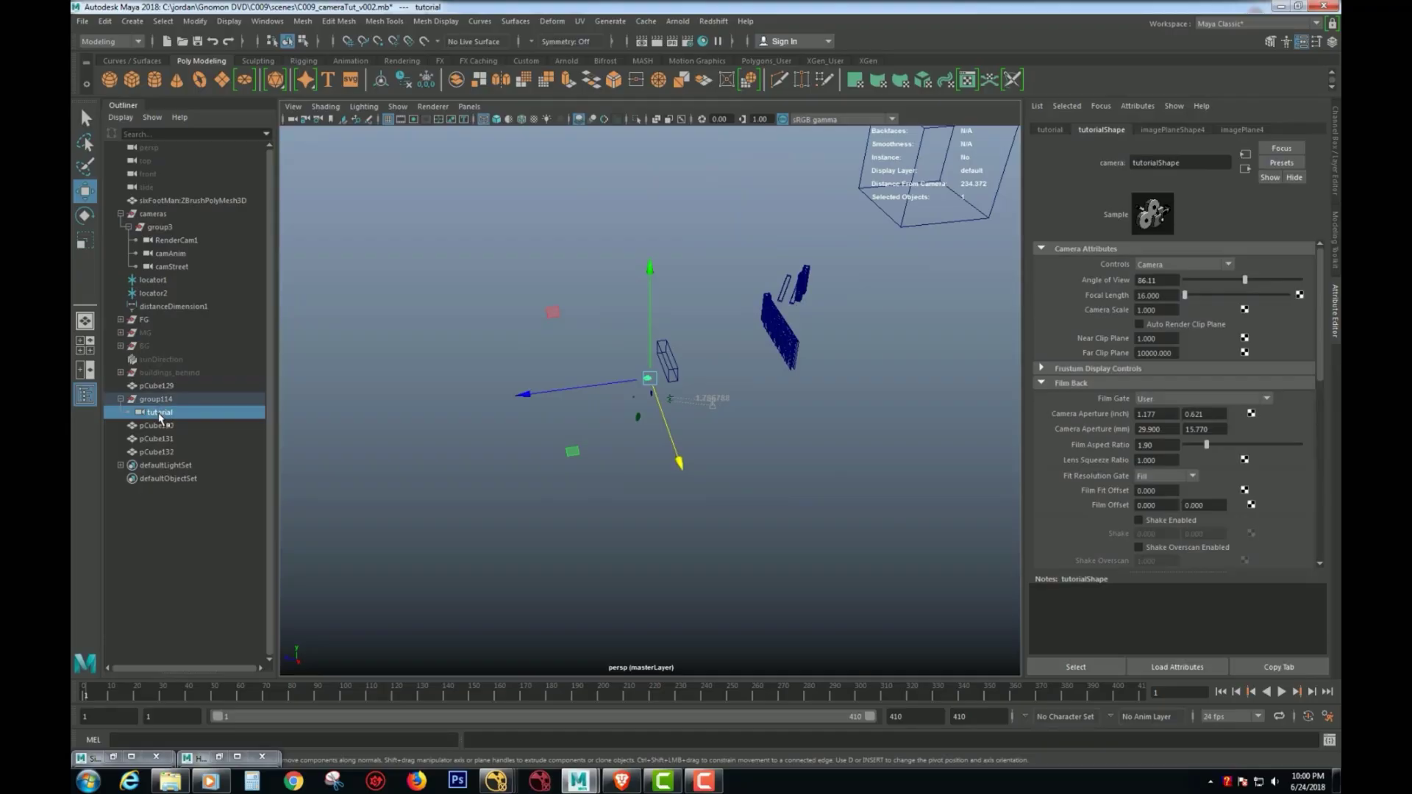
# Set the tutorial camera's Locator Scale to 0.1 in its Object Display attributes
pyautogui.keyDown('alt'); pyautogui.moveTo(640, 450); pyautogui.dragTo(1235, 441, button='right'); pyautogui.keyUp('alt')
pyautogui.keyDown('alt'); pyautogui.moveTo(1235, 441); pyautogui.dragTo(1222, 332); pyautogui.keyUp('alt')
pyautogui.scroll(-8, 1153, 485)
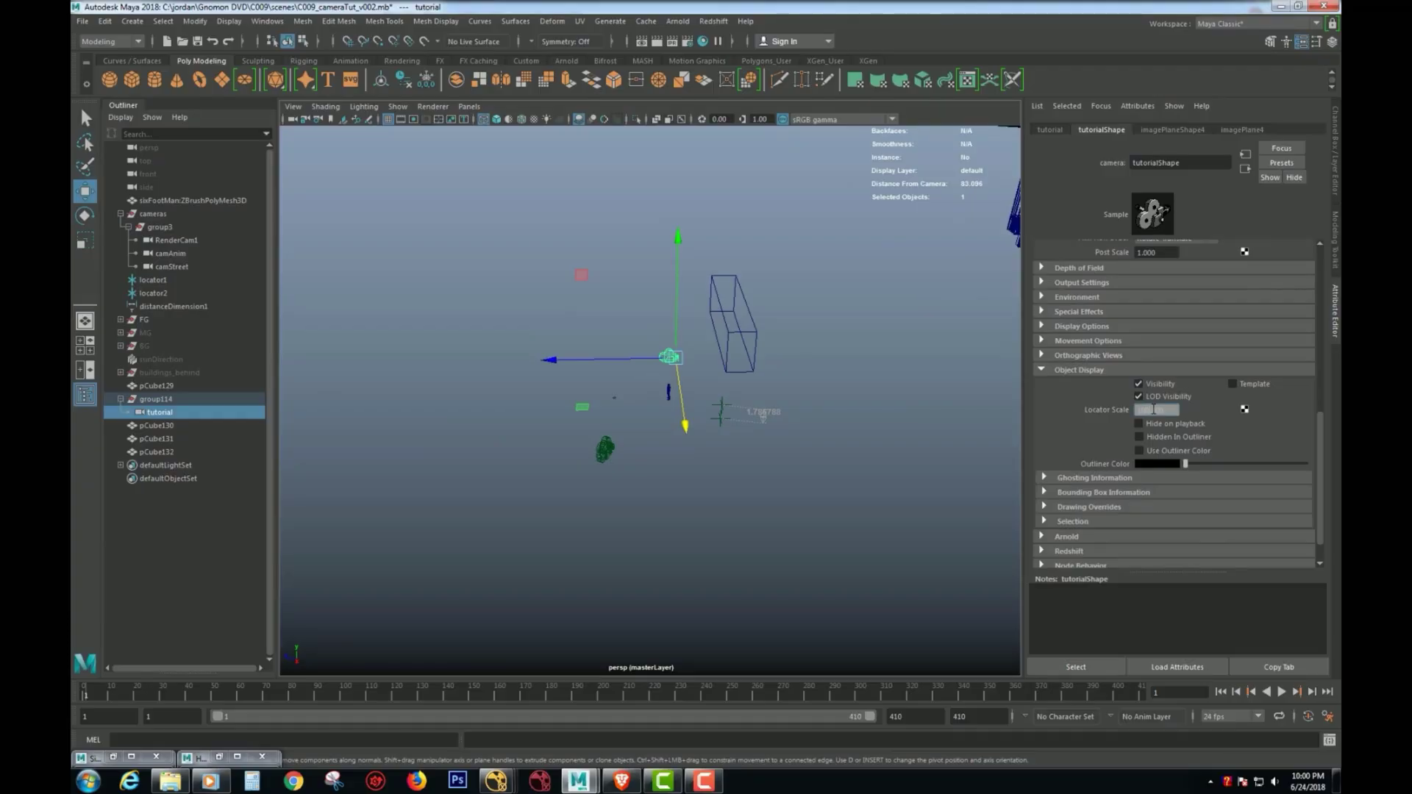
pyautogui.write('.1')
pyautogui.press('Return')
# Try duplicating the tutorial camera under group114 and undo the duplicate
pyautogui.scroll(4, 794, 394)
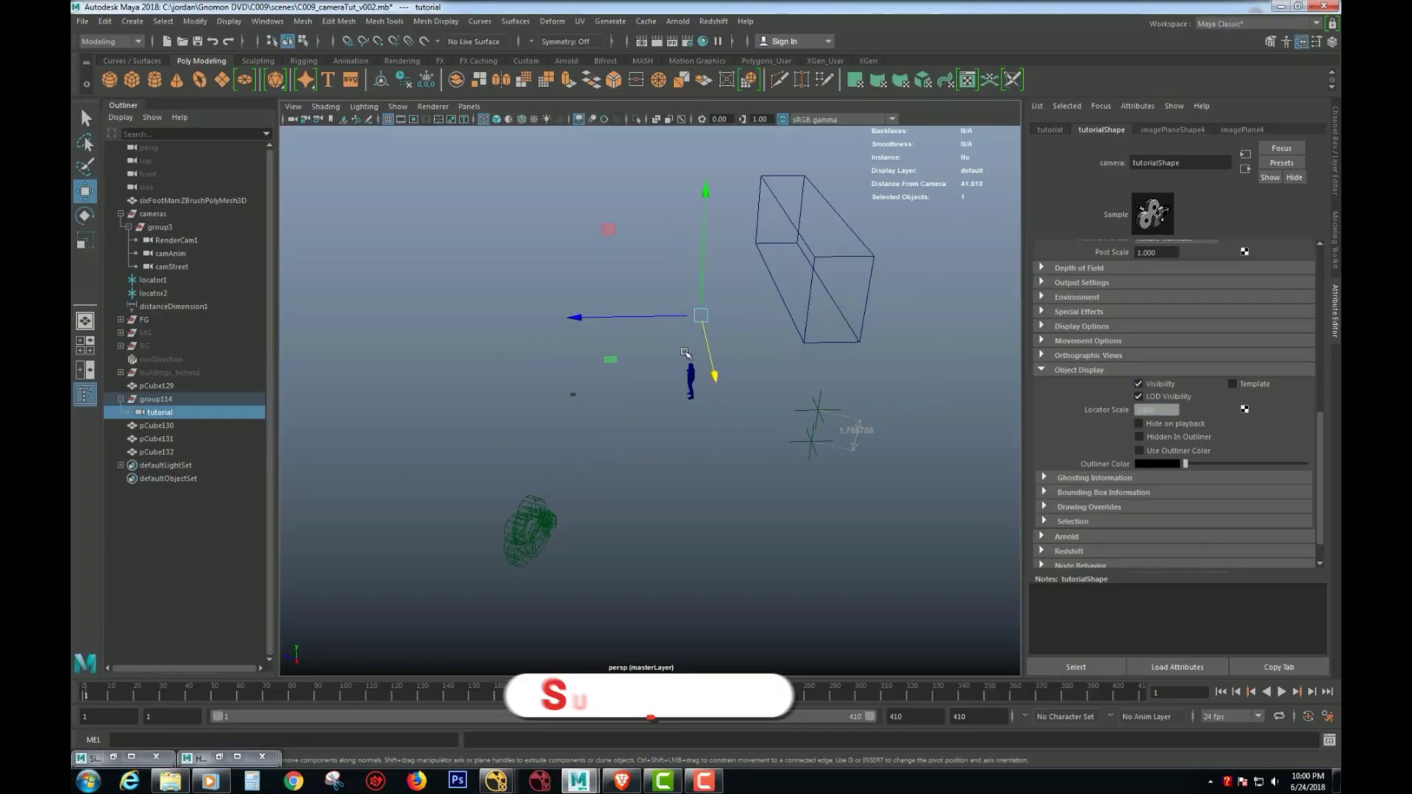
pyautogui.press('f')
pyautogui.keyDown('alt'); pyautogui.moveTo(674, 413); pyautogui.dragTo(441, 407, button='right'); pyautogui.keyUp('alt')
pyautogui.keyDown('alt'); pyautogui.moveTo(654, 434); pyautogui.dragTo(464, 411, button='right'); pyautogui.keyUp('alt')
pyautogui.press('Up')
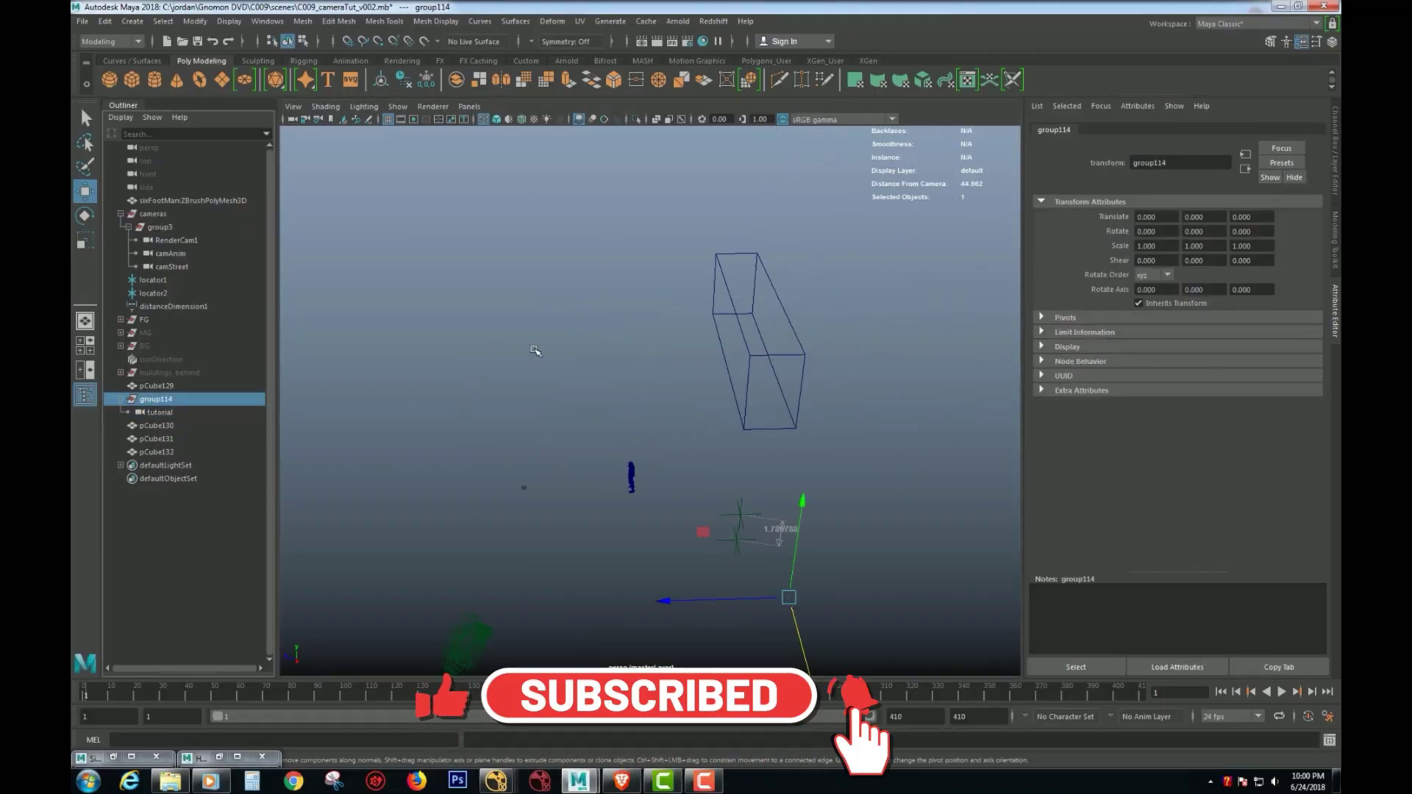
pyautogui.click(160, 412)
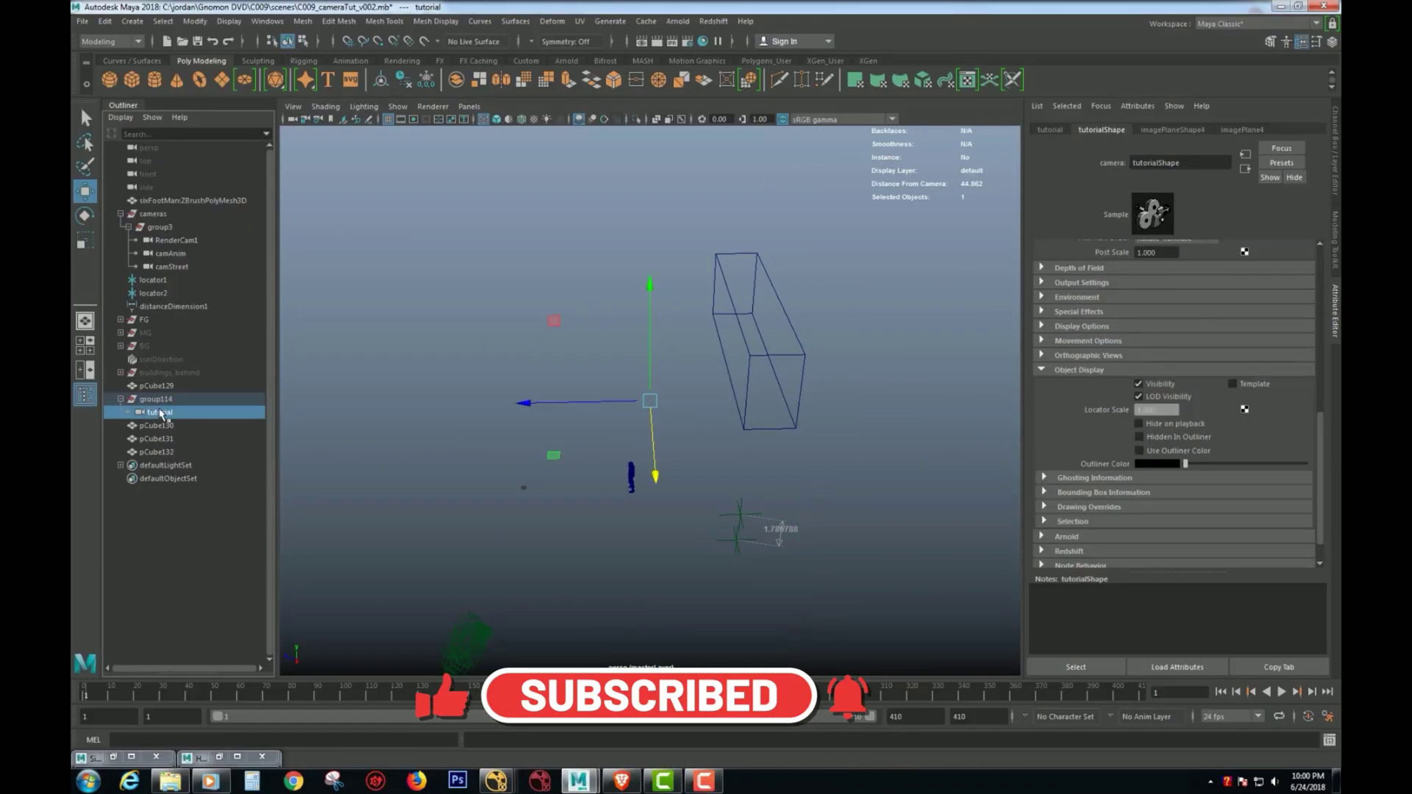
pyautogui.hotkey('ctrl', 'z')
# Create a new perspective camera and look through it in the viewport
pyautogui.click(469, 107)
pyautogui.moveTo(515, 119)
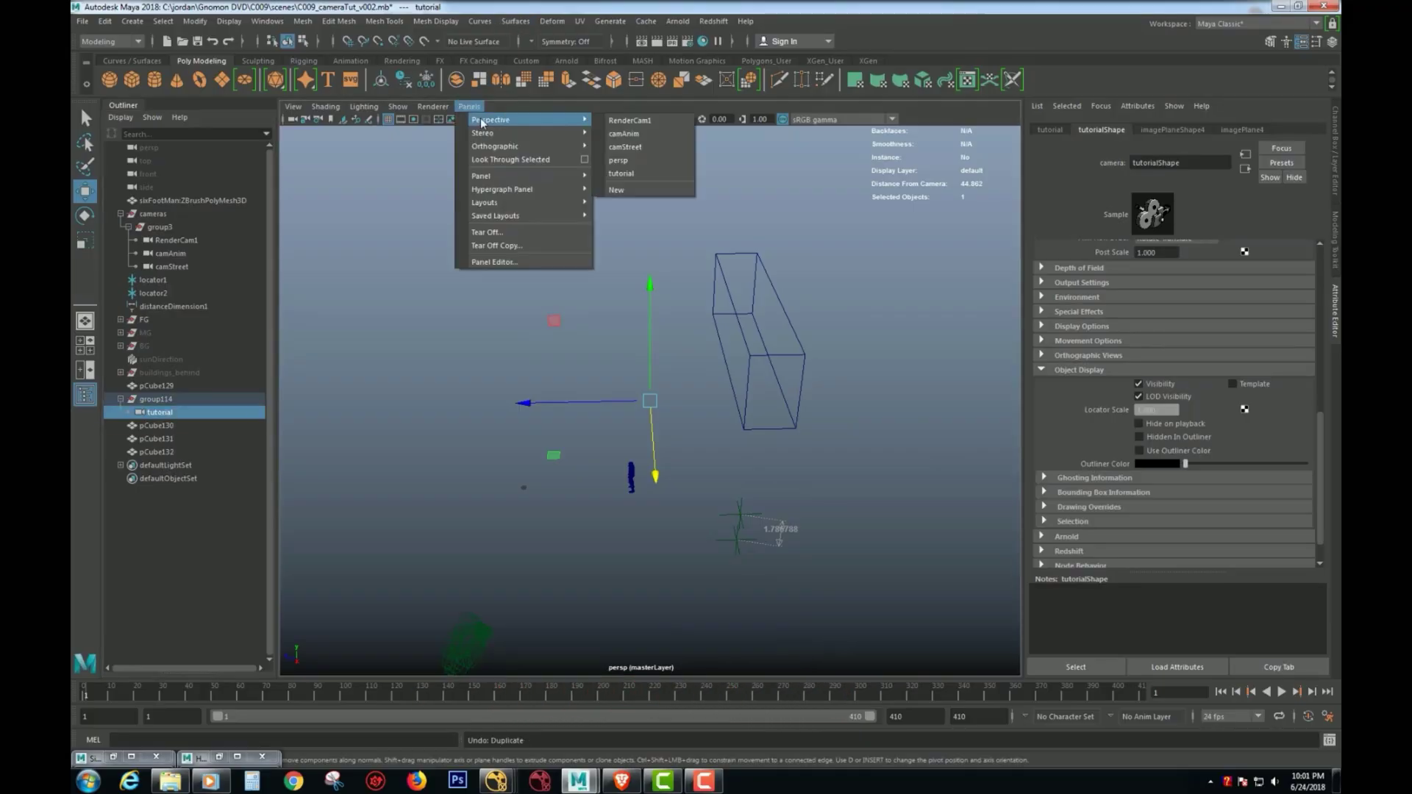
pyautogui.click(637, 190)
# Set the new persp1 camera's Translate X, Y, Z and Rotate X, Y to 0
pyautogui.click(1335, 190)
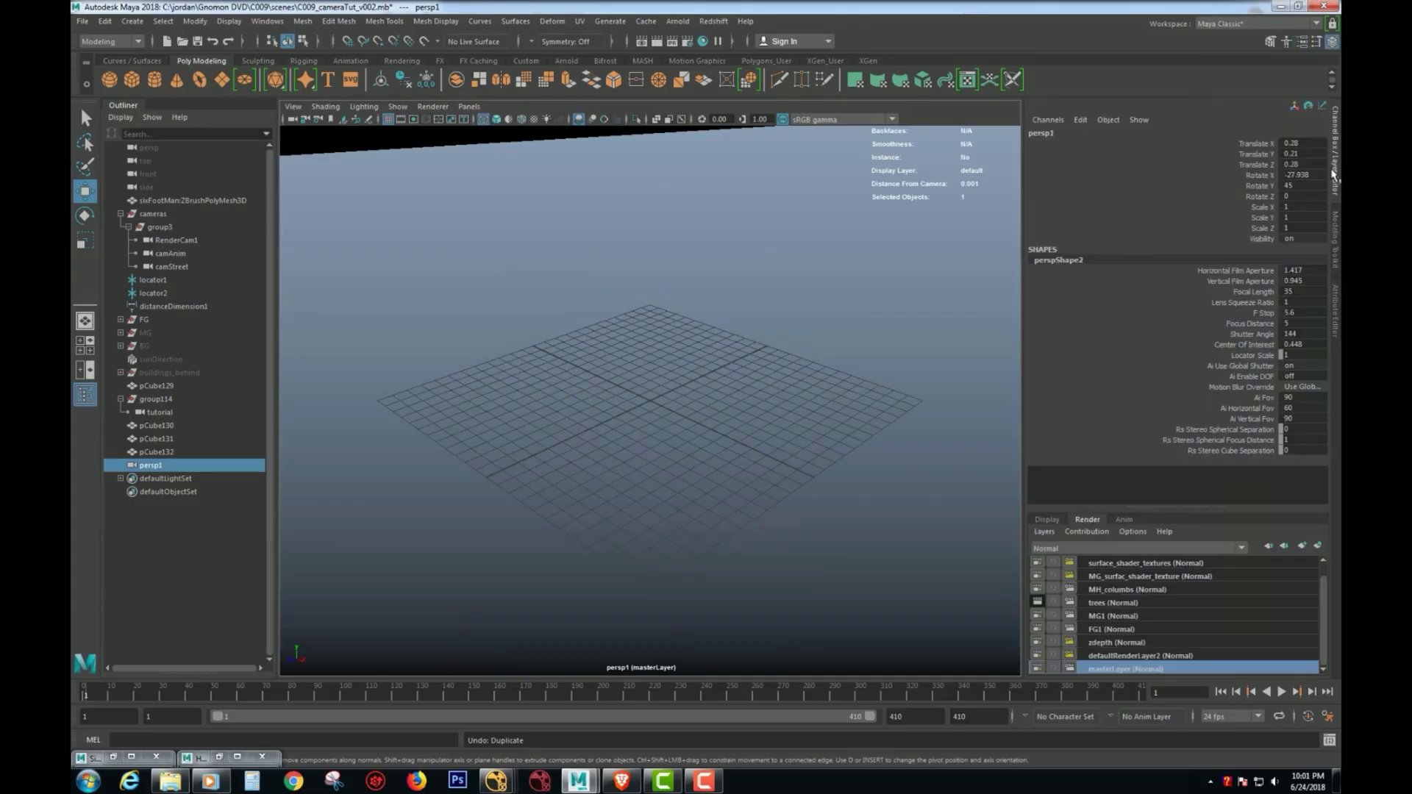
pyautogui.click(1299, 144)
pyautogui.keyDown('shift'); pyautogui.click(1298, 185); pyautogui.keyUp('shift')
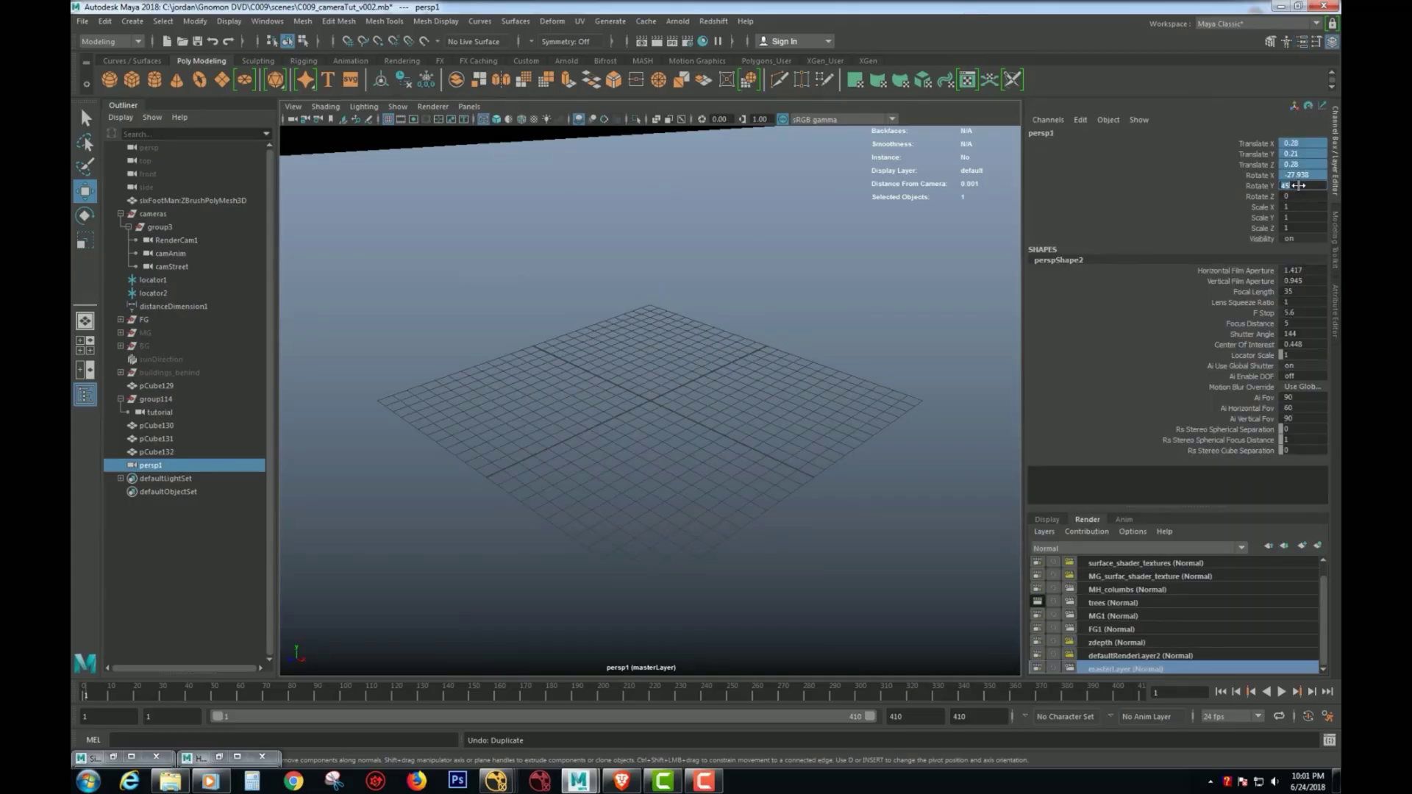
pyautogui.write('0')
pyautogui.press('Return')
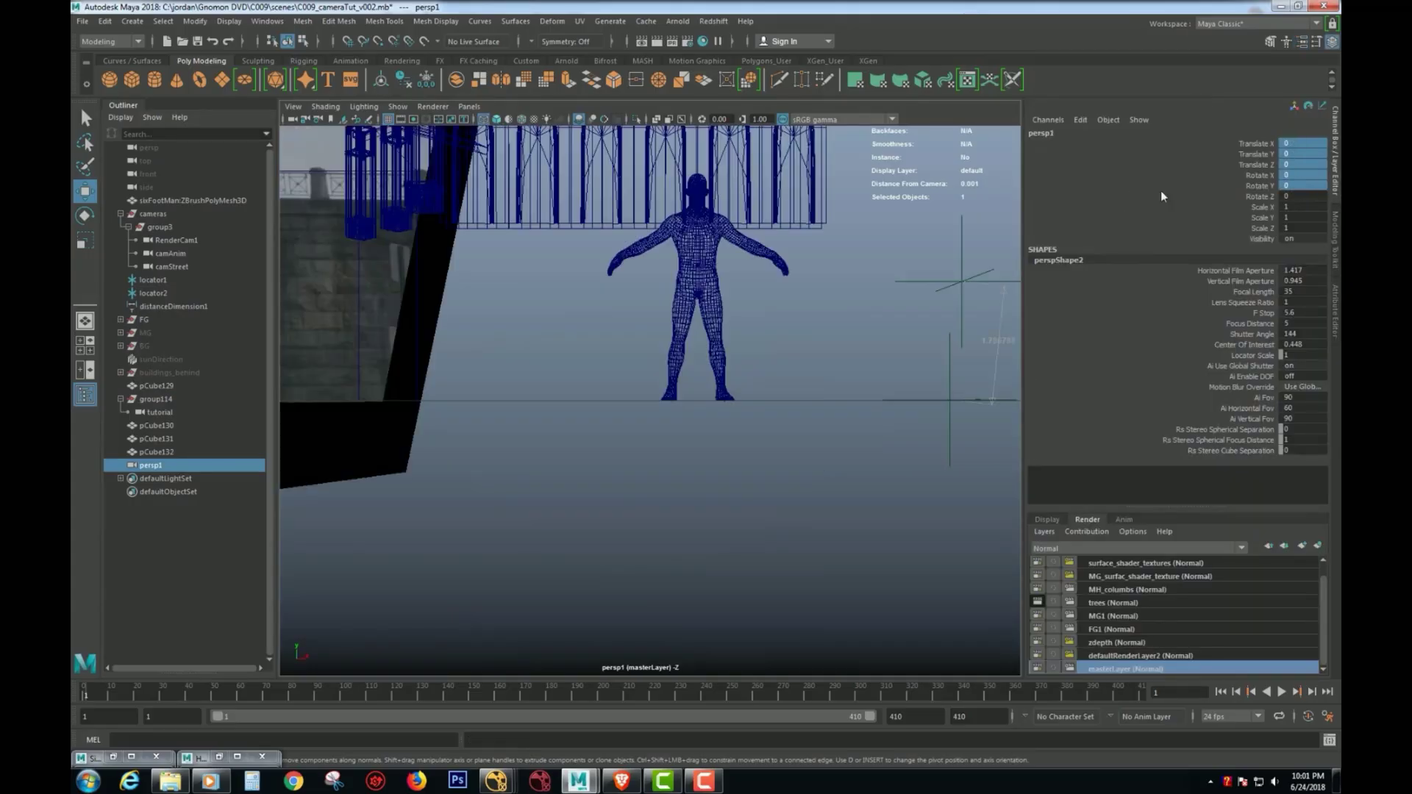
# Tear off a copy of the persp1 view as a floating window and shrink it
pyautogui.click(468, 106)
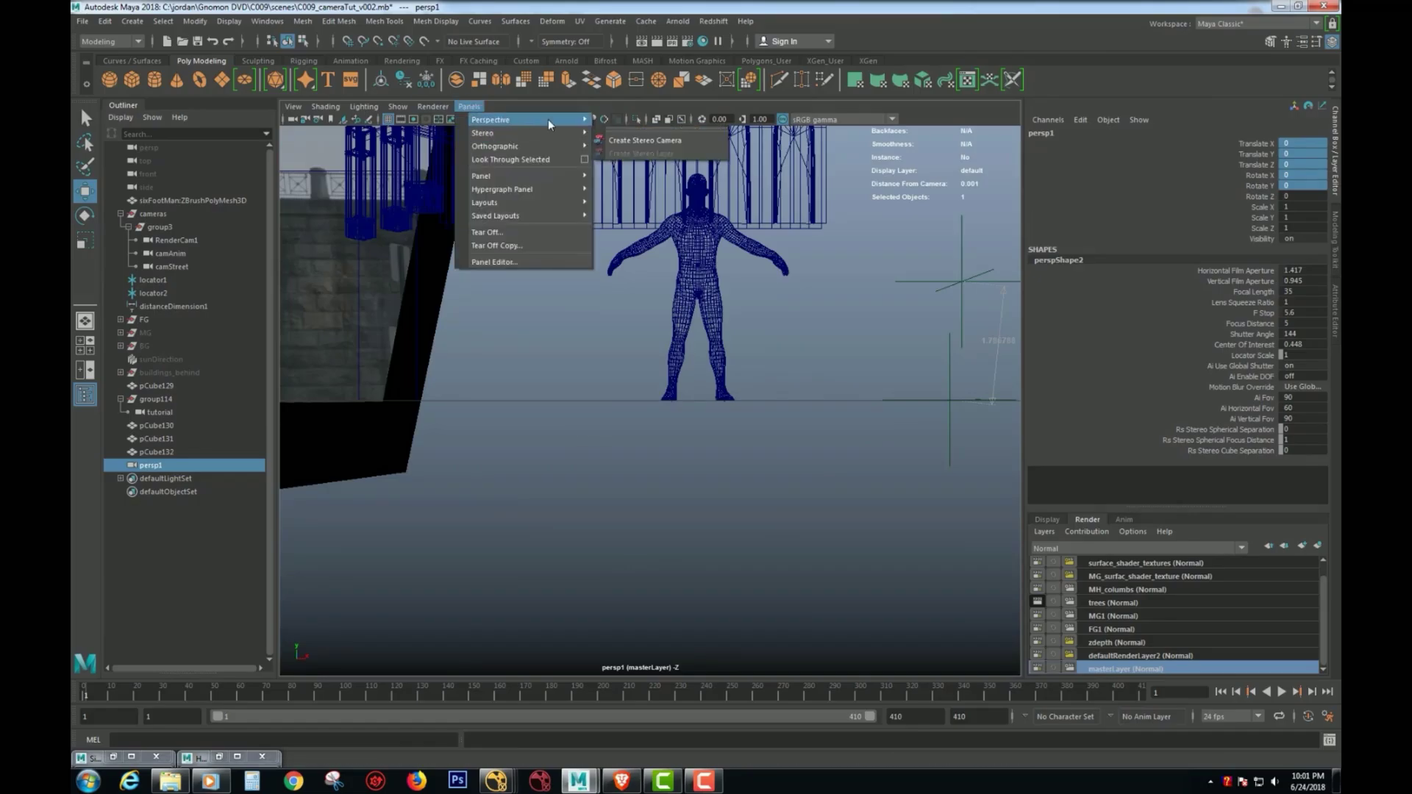
pyautogui.click(531, 246)
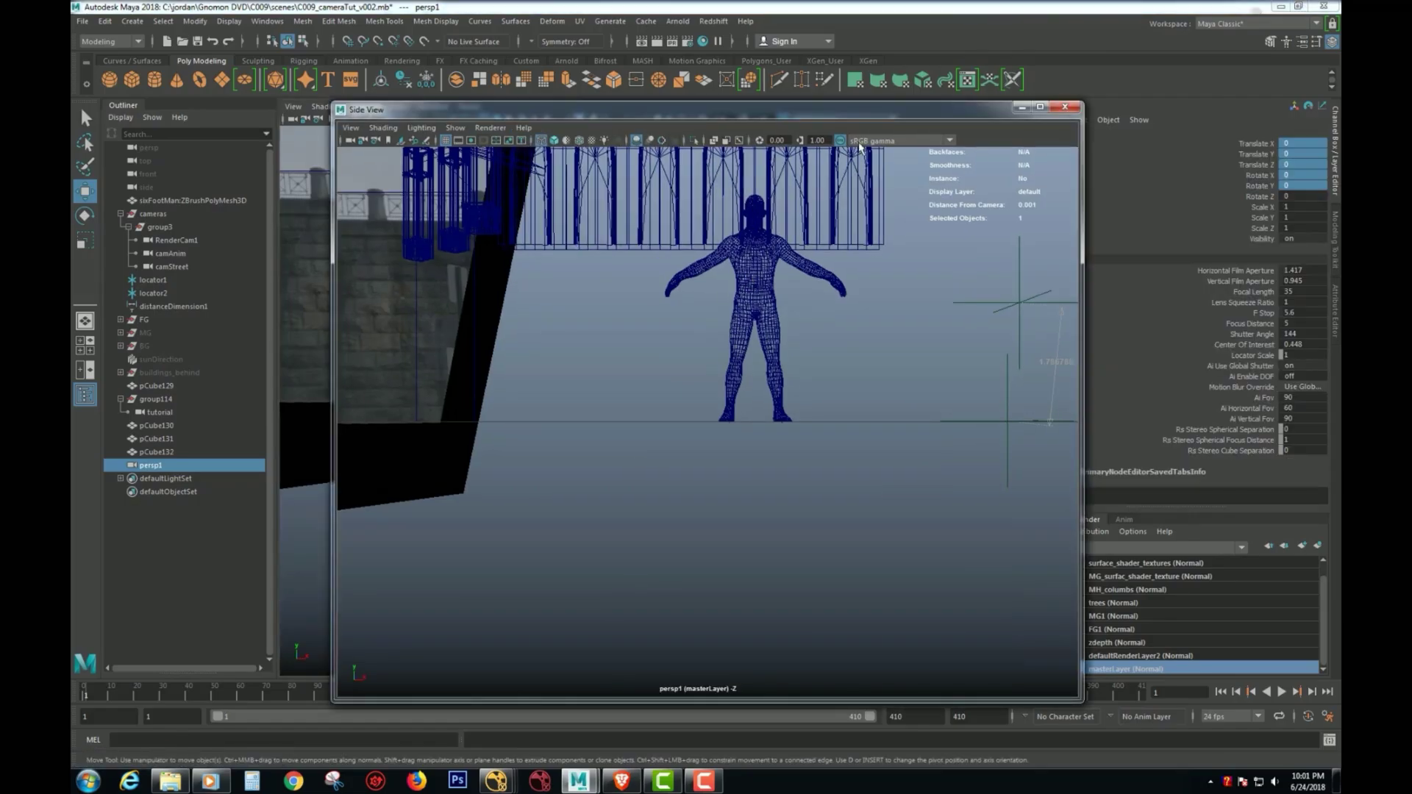
pyautogui.moveTo(809, 109); pyautogui.dragTo(605, 130)
pyautogui.moveTo(875, 124); pyautogui.dragTo(593, 336)
# Return the main viewport to the persp camera and reposition the floating persp1 view over it
pyautogui.click(468, 107)
pyautogui.moveTo(573, 117)
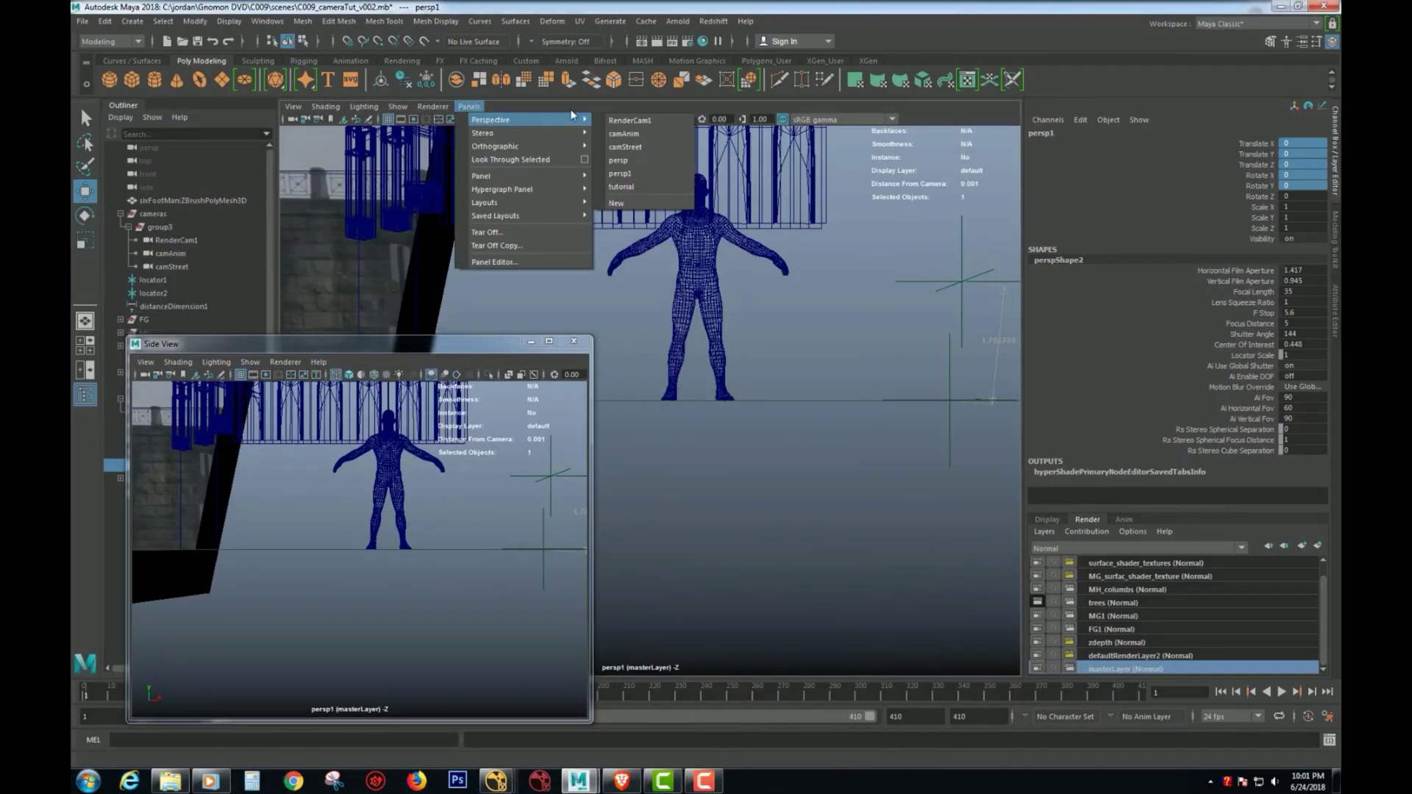
pyautogui.click(643, 160)
pyautogui.moveTo(428, 349); pyautogui.dragTo(585, 325)
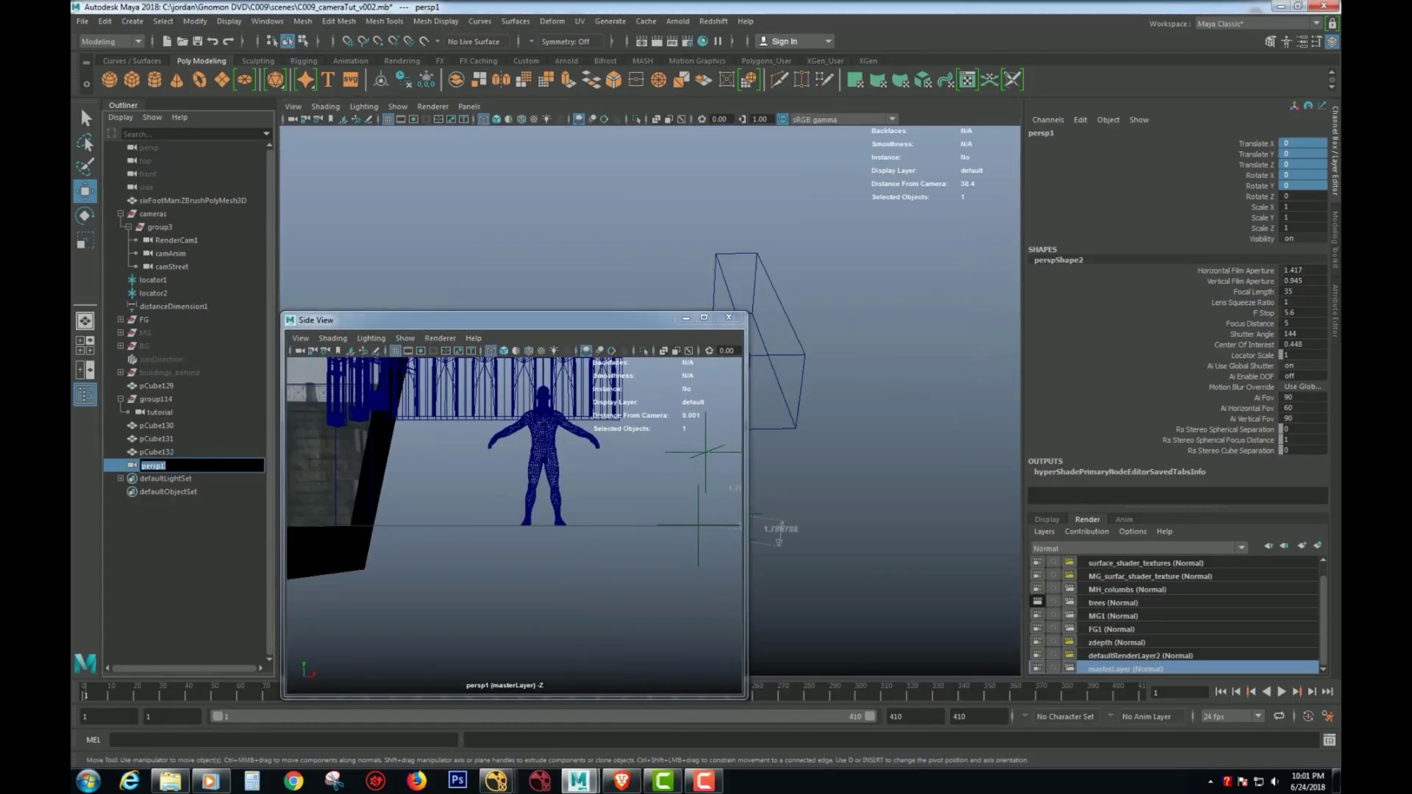
# Rename the persp1 camera as tutorial2
pyautogui.click(179, 468)
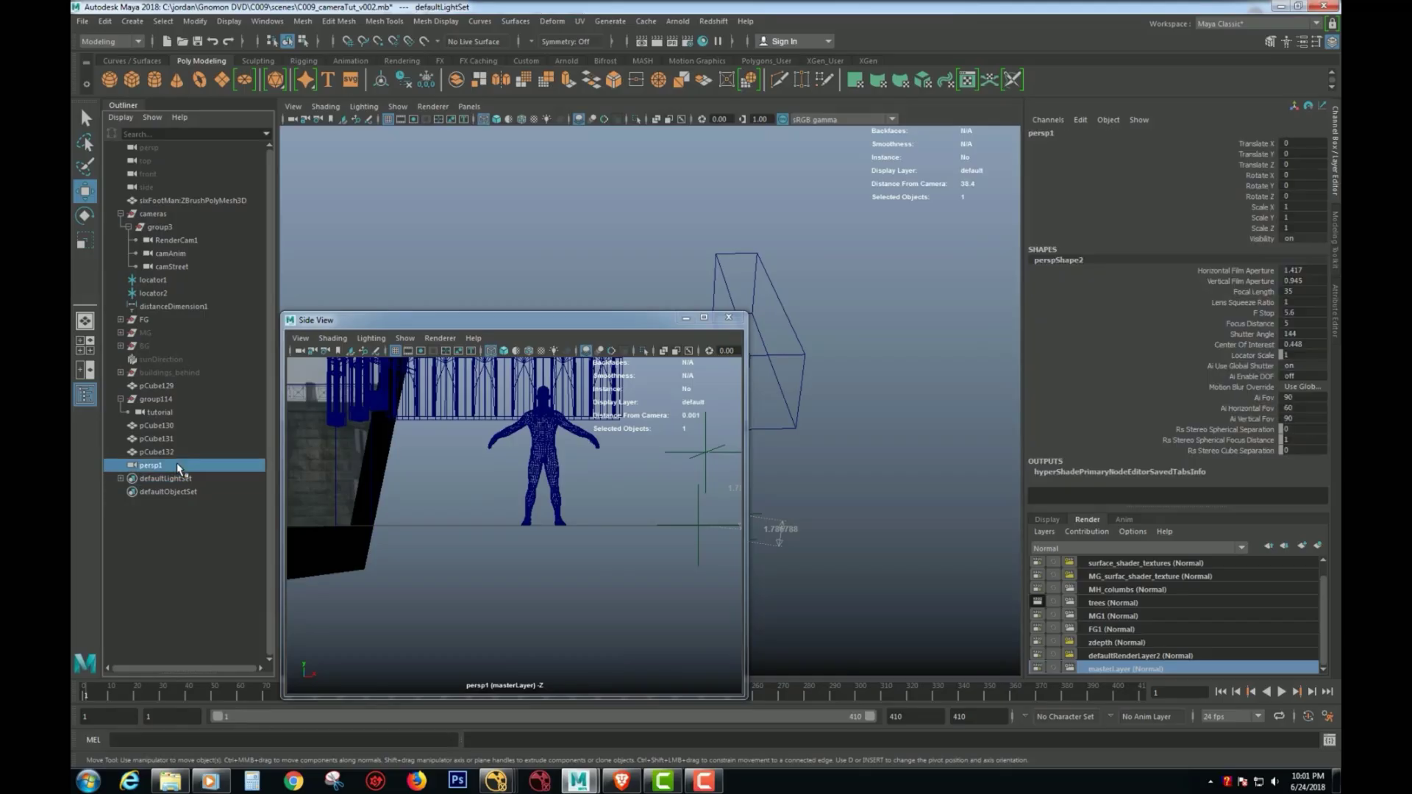
pyautogui.write('tutorial2')
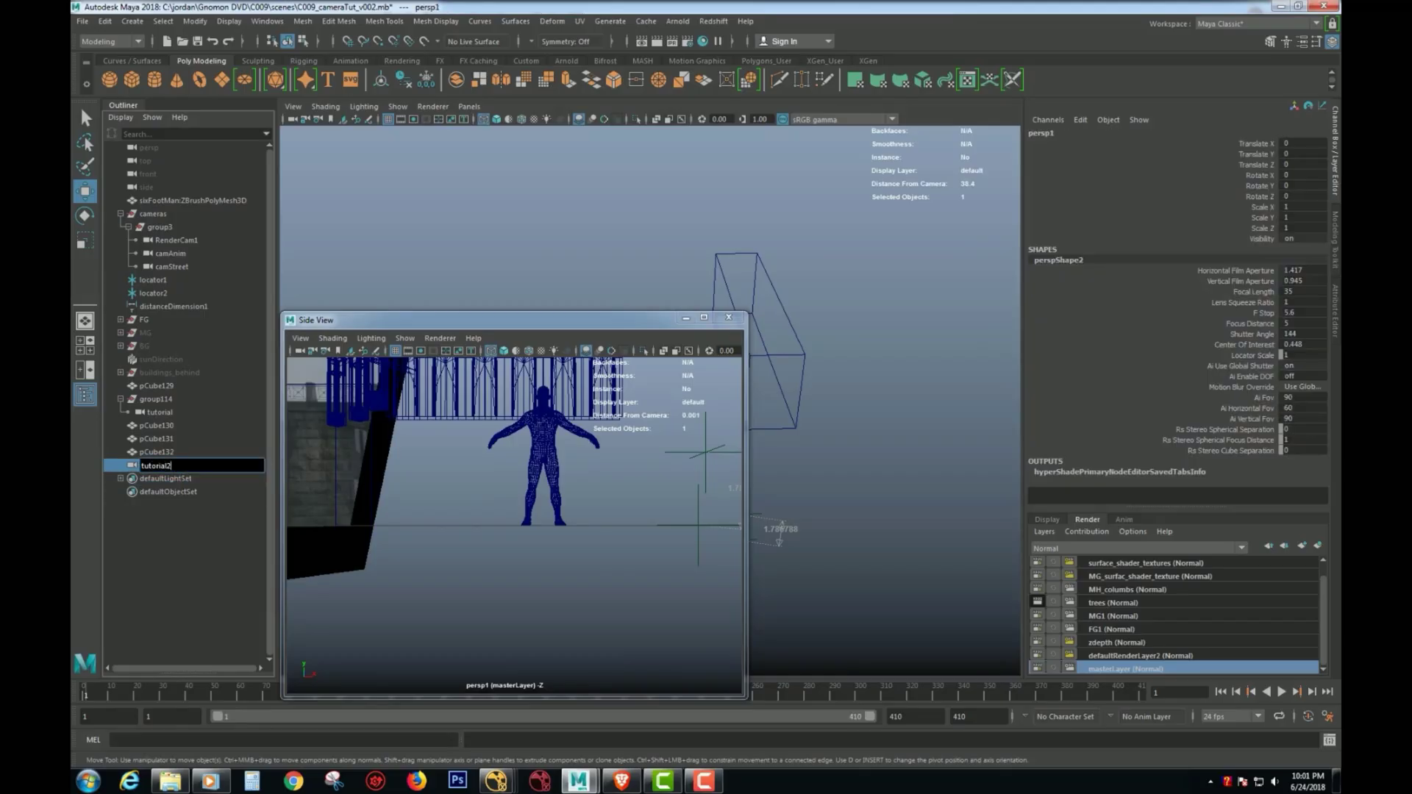
pyautogui.press('Return')
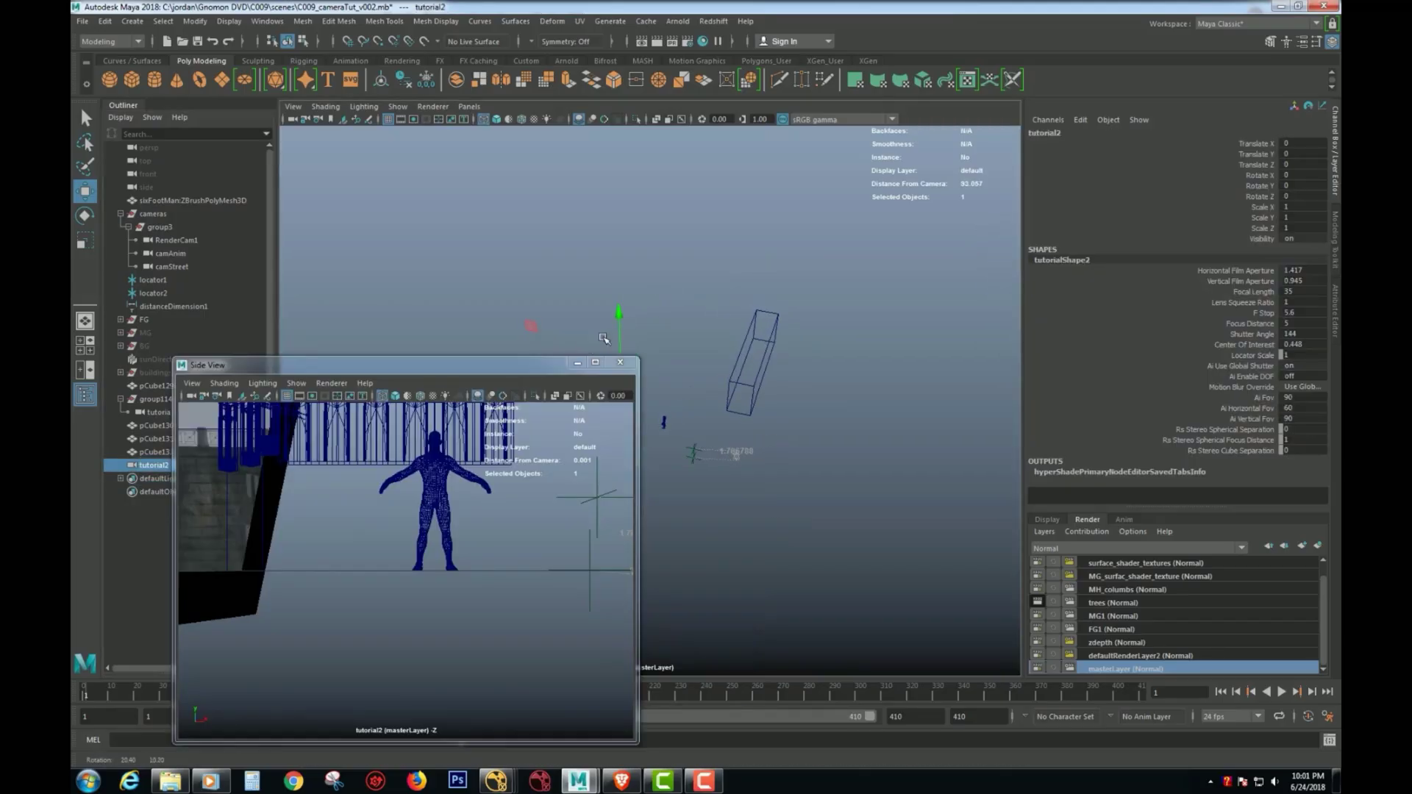
# Move the floating tutorial2 view clear of the scene's center and view the figure and cameras in the main viewport
pyautogui.moveTo(533, 361); pyautogui.dragTo(553, 530)
pyautogui.keyDown('alt'); pyautogui.moveTo(625, 464); pyautogui.dragTo(492, 437); pyautogui.keyUp('alt')
pyautogui.scroll(5, 477, 426)
pyautogui.keyDown('alt'); pyautogui.moveTo(473, 390); pyautogui.dragTo(641, 380, button='middle'); pyautogui.keyUp('alt')
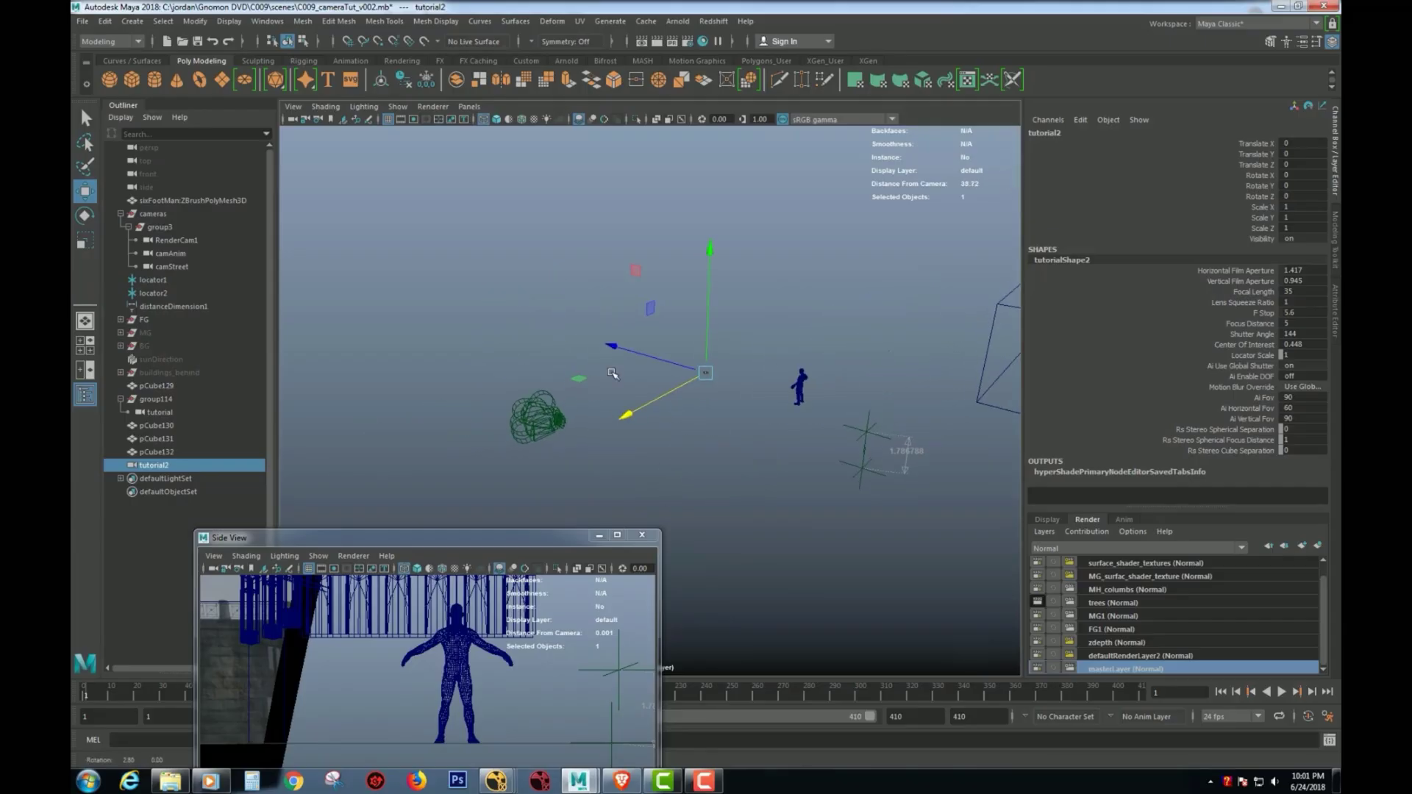
pyautogui.keyDown('alt'); pyautogui.moveTo(772, 387); pyautogui.dragTo(823, 368); pyautogui.keyUp('alt')
pyautogui.click(813, 358)
pyautogui.click(797, 509)
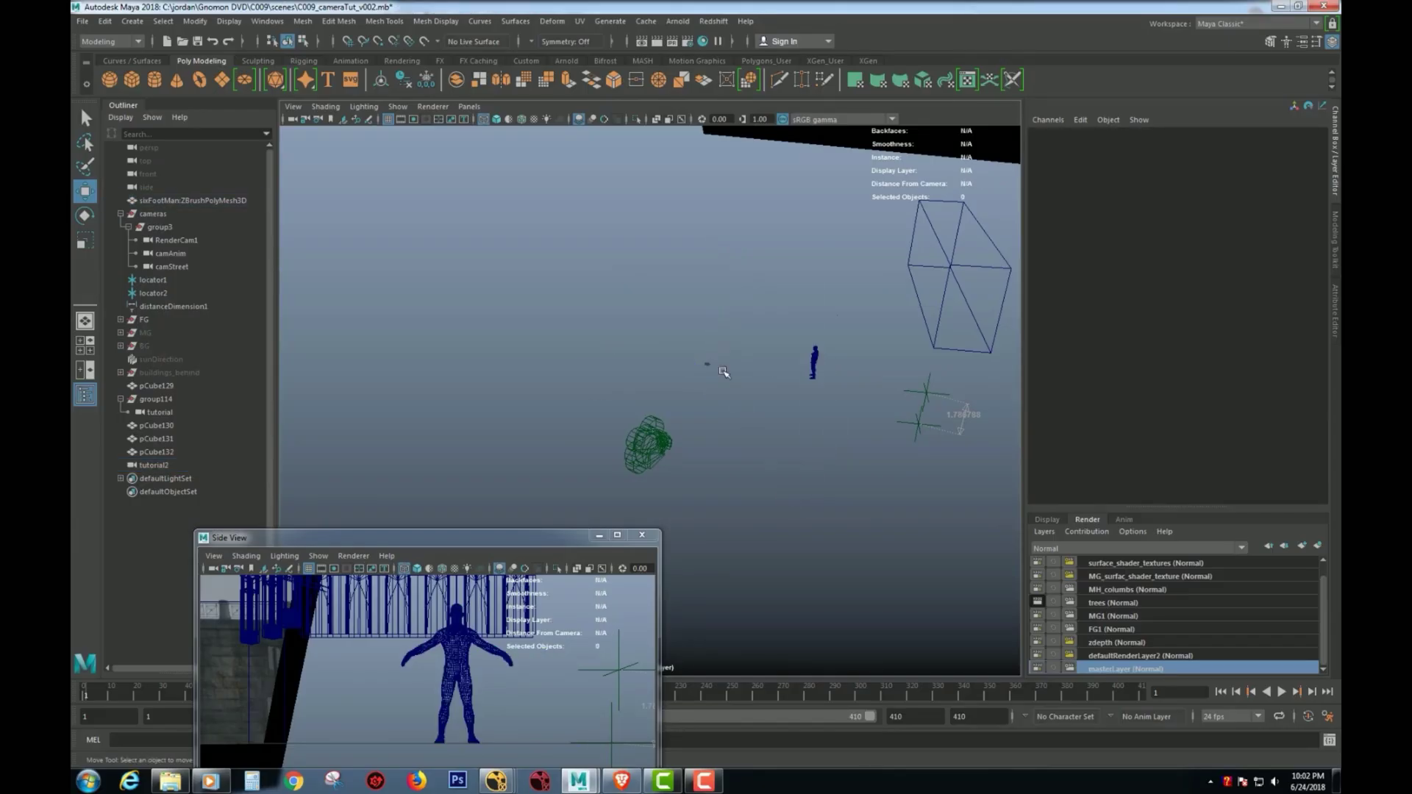
# Try scaling up the tutorial2 camera uniformly with the Scale tool and undo the scaling
pyautogui.click(162, 464)
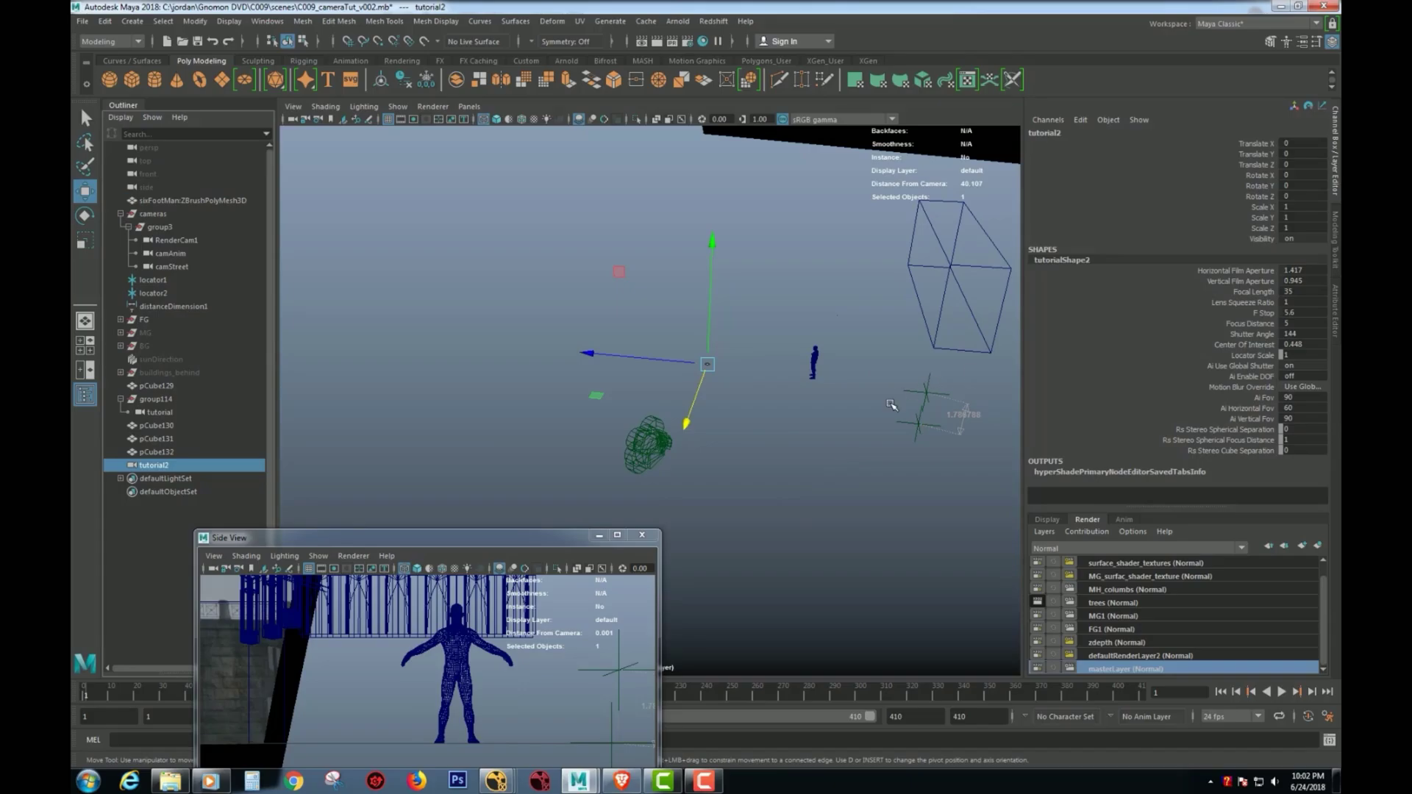
pyautogui.press('r')
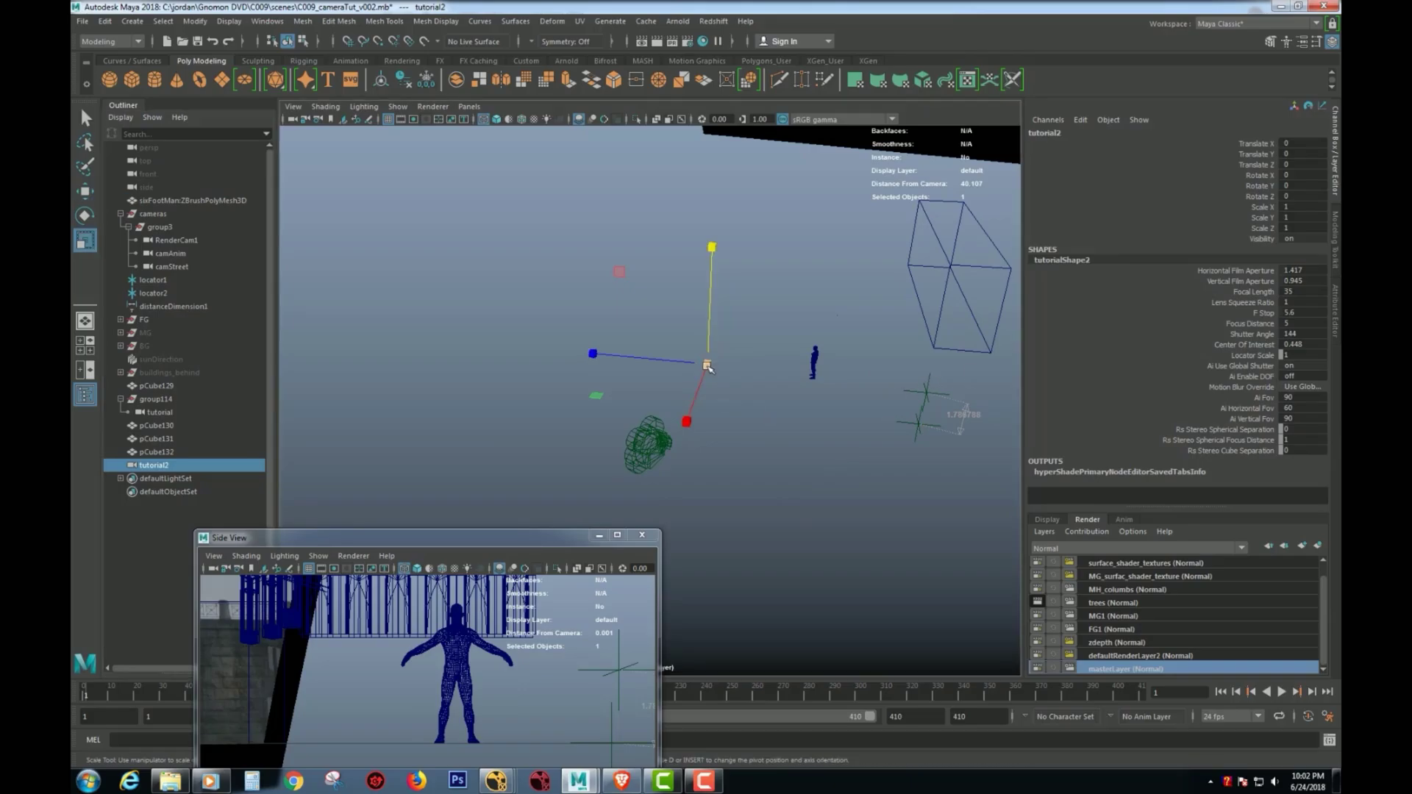
pyautogui.moveTo(707, 366); pyautogui.dragTo(851, 368)
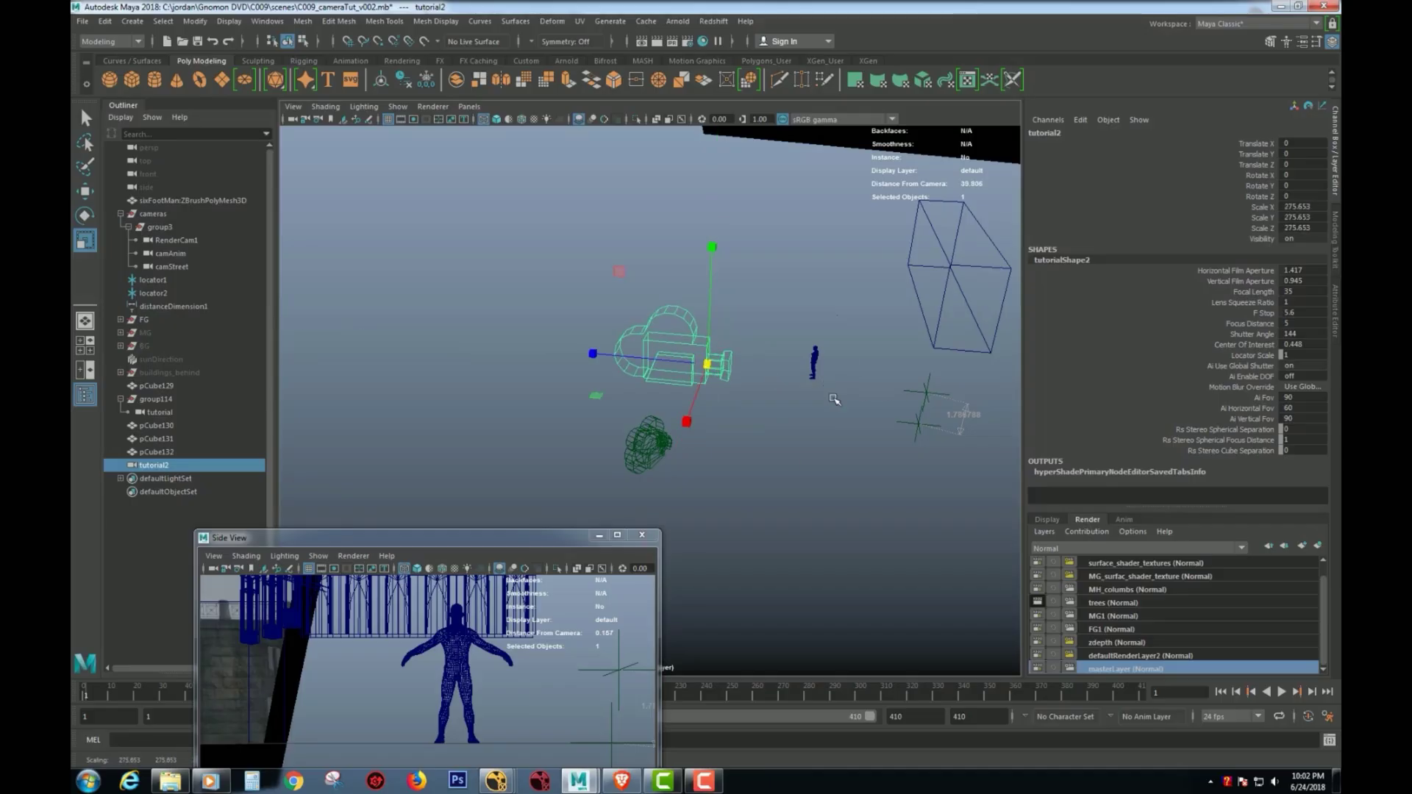
pyautogui.hotkey('ctrl', 'z')
# Increase the tutorial2 camera's Locator Scale in its Object Display attributes until its icon is about the standing figure's size
pyautogui.moveTo(745, 375)
pyautogui.keyDown('alt'); pyautogui.mouseDown()
pyautogui.moveTo(718, 372)
pyautogui.moveTo(728, 385)
pyautogui.mouseUp(); pyautogui.keyUp('alt')
pyautogui.keyDown('alt'); pyautogui.moveTo(730, 386); pyautogui.dragTo(825, 399, button='right'); pyautogui.keyUp('alt')
pyautogui.keyDown('alt'); pyautogui.moveTo(785, 408); pyautogui.dragTo(780, 416, button='middle'); pyautogui.keyUp('alt')
pyautogui.keyDown('alt'); pyautogui.moveTo(781, 416); pyautogui.dragTo(740, 404); pyautogui.keyUp('alt')
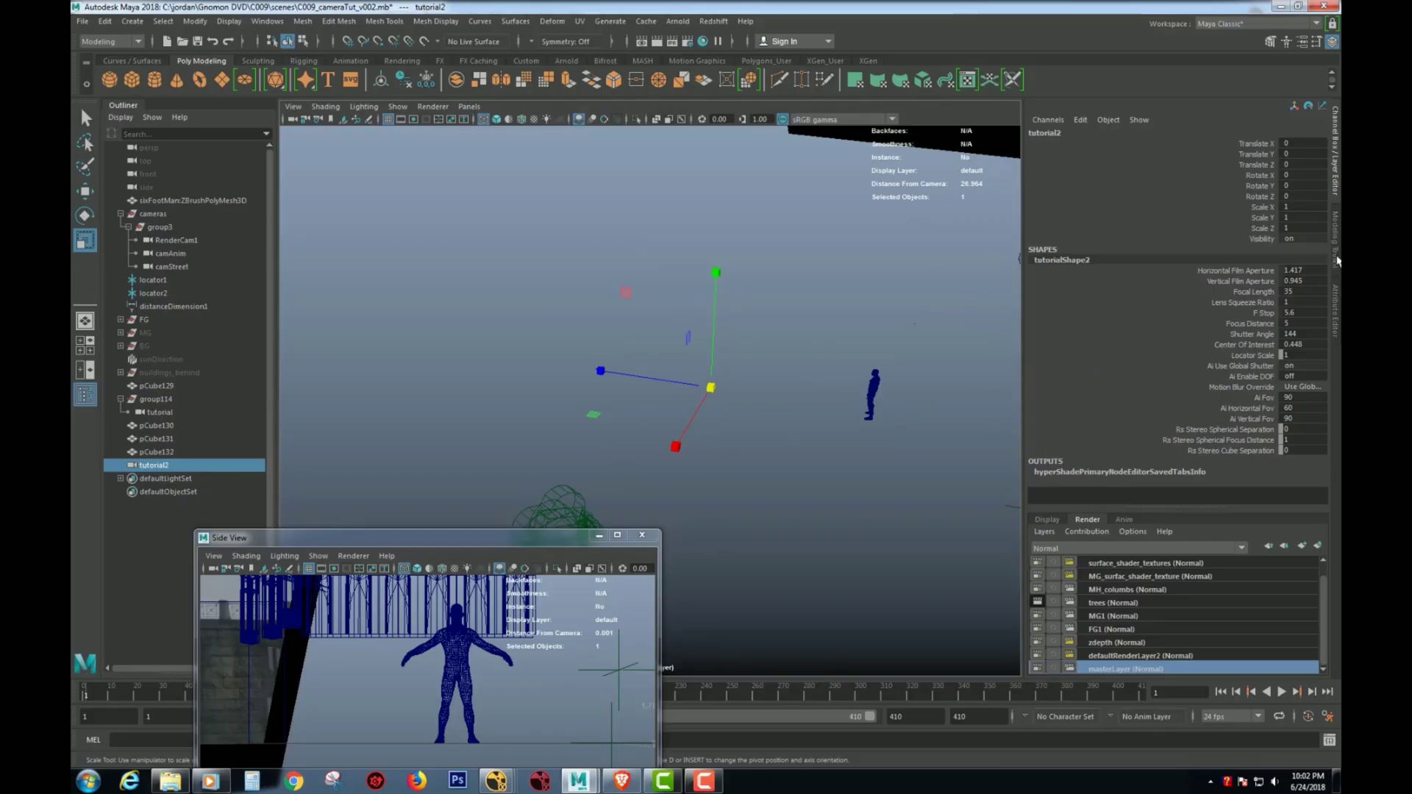
pyautogui.click(1333, 292)
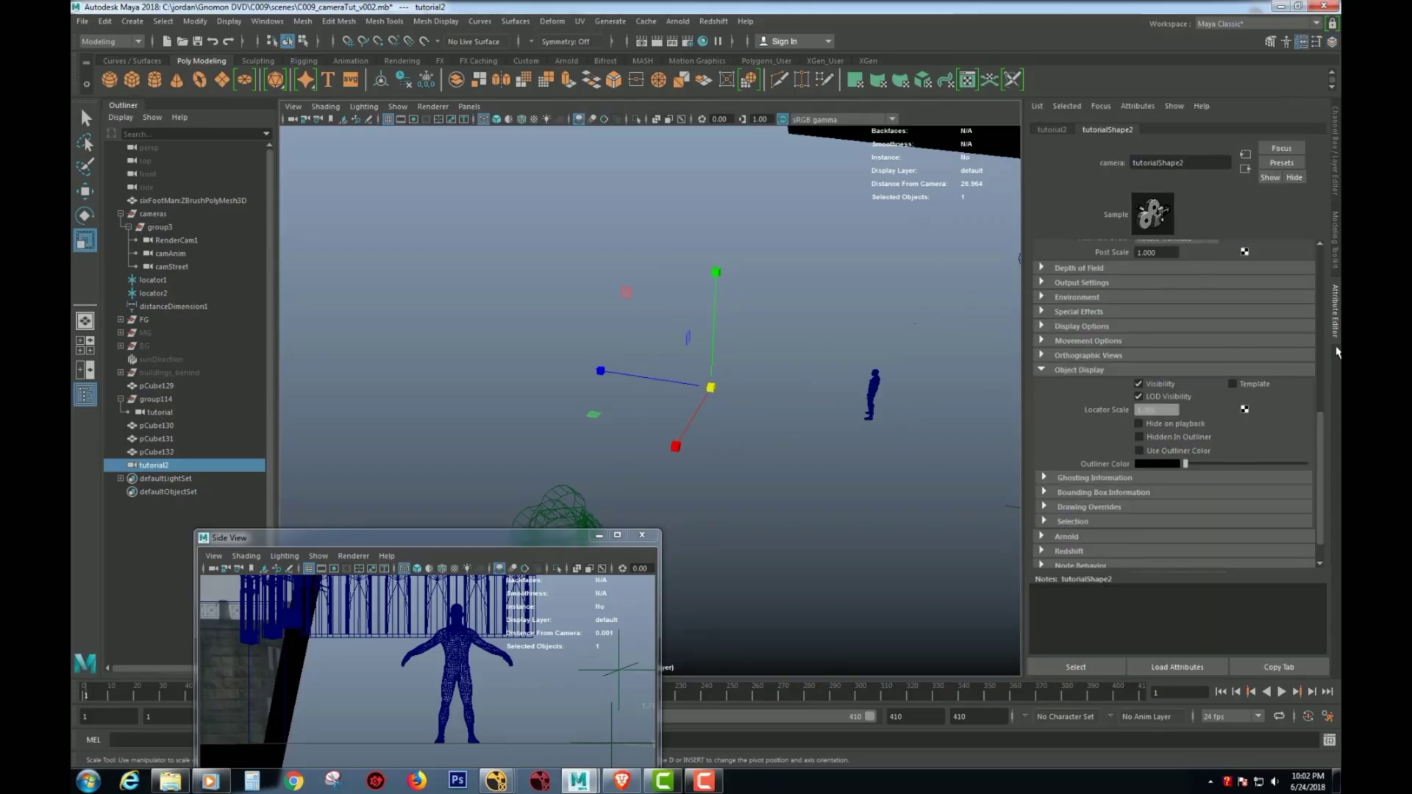
pyautogui.scroll(5, 1132, 382)
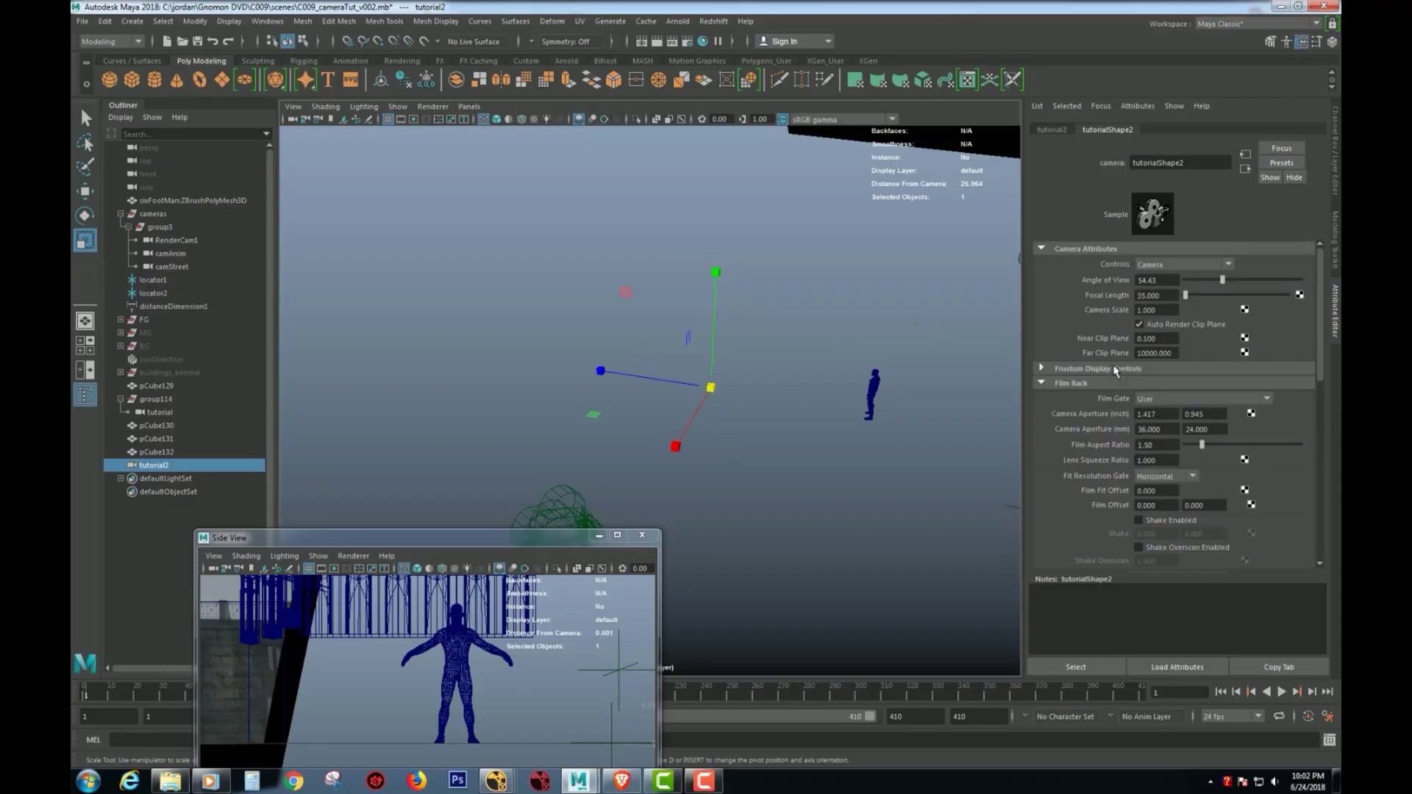
pyautogui.scroll(-5, 1154, 322)
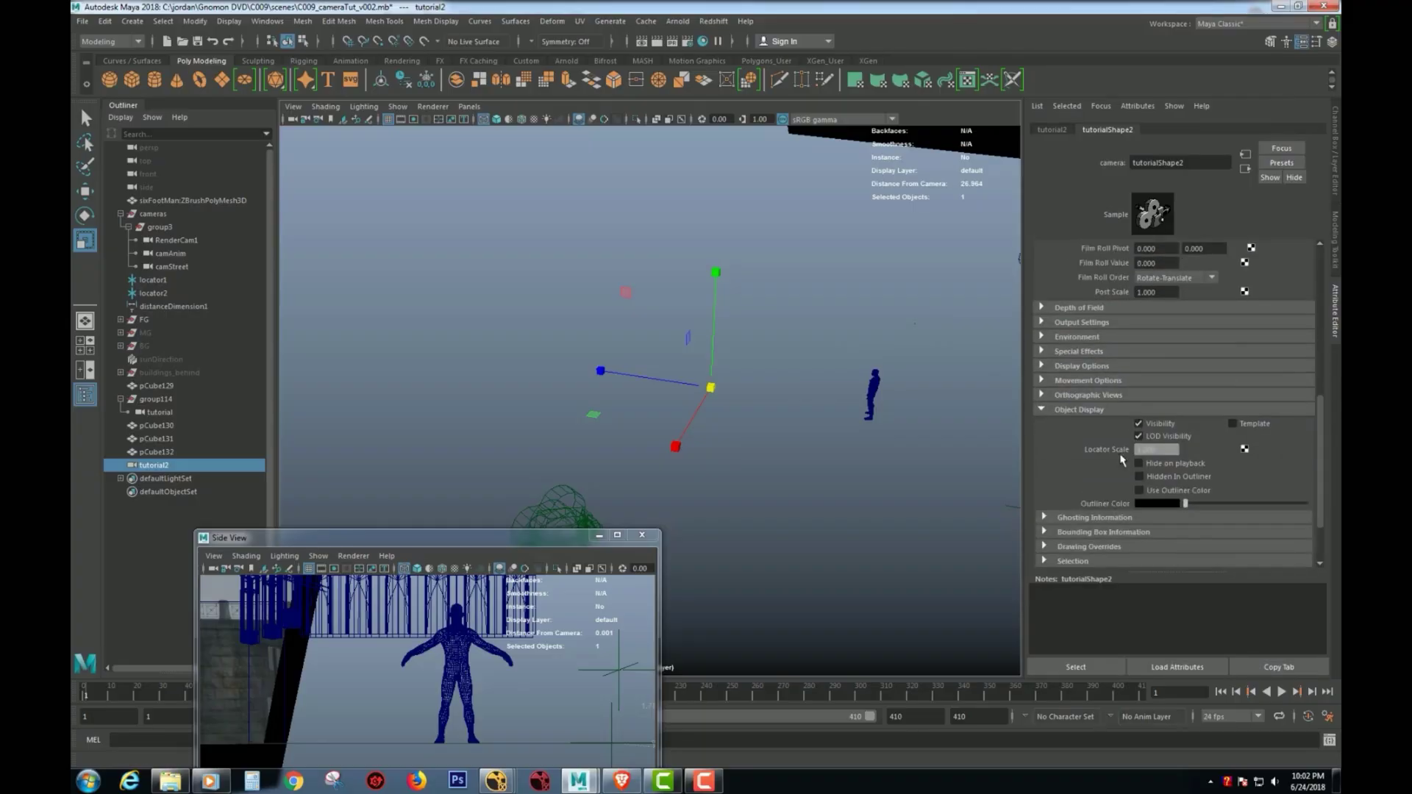
pyautogui.click(1076, 411)
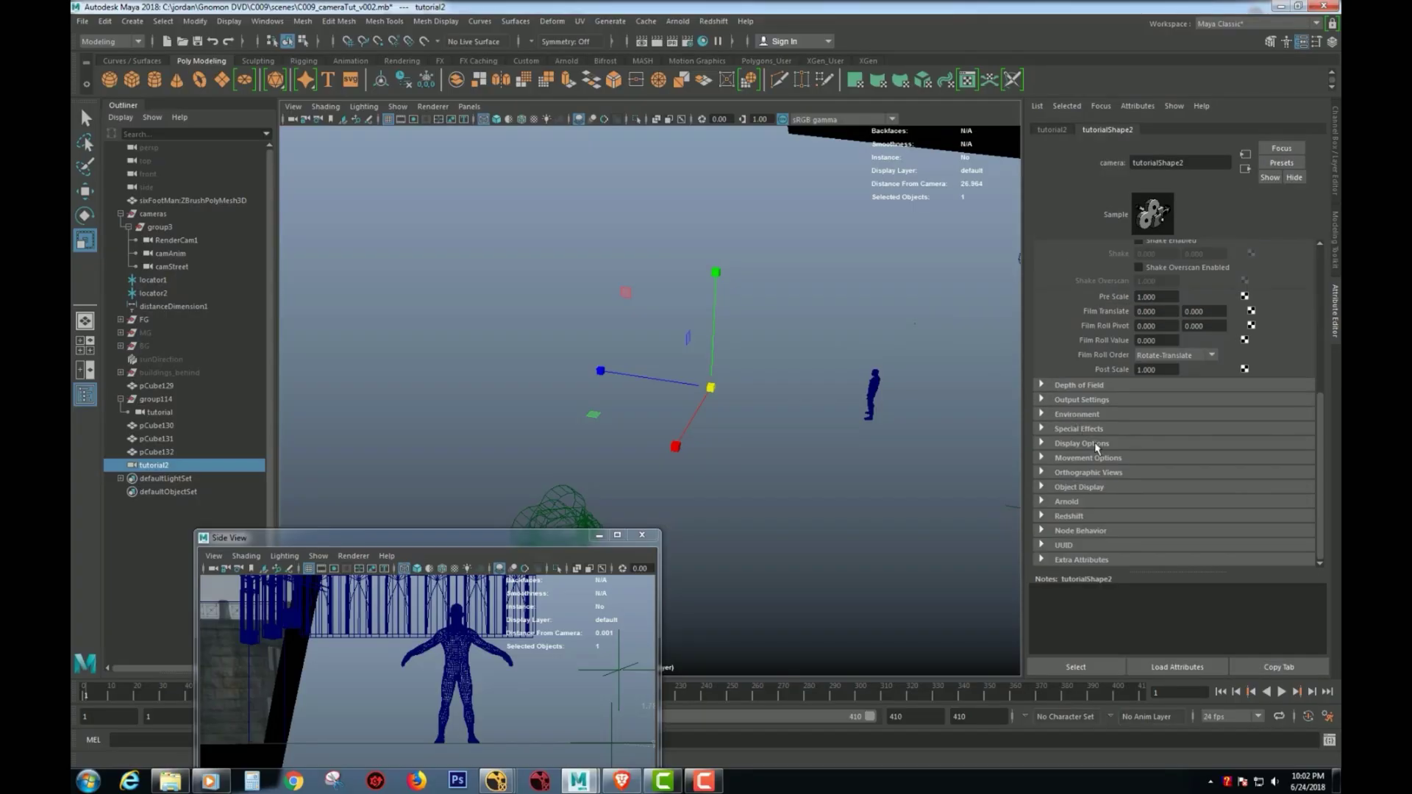
pyautogui.click(1072, 488)
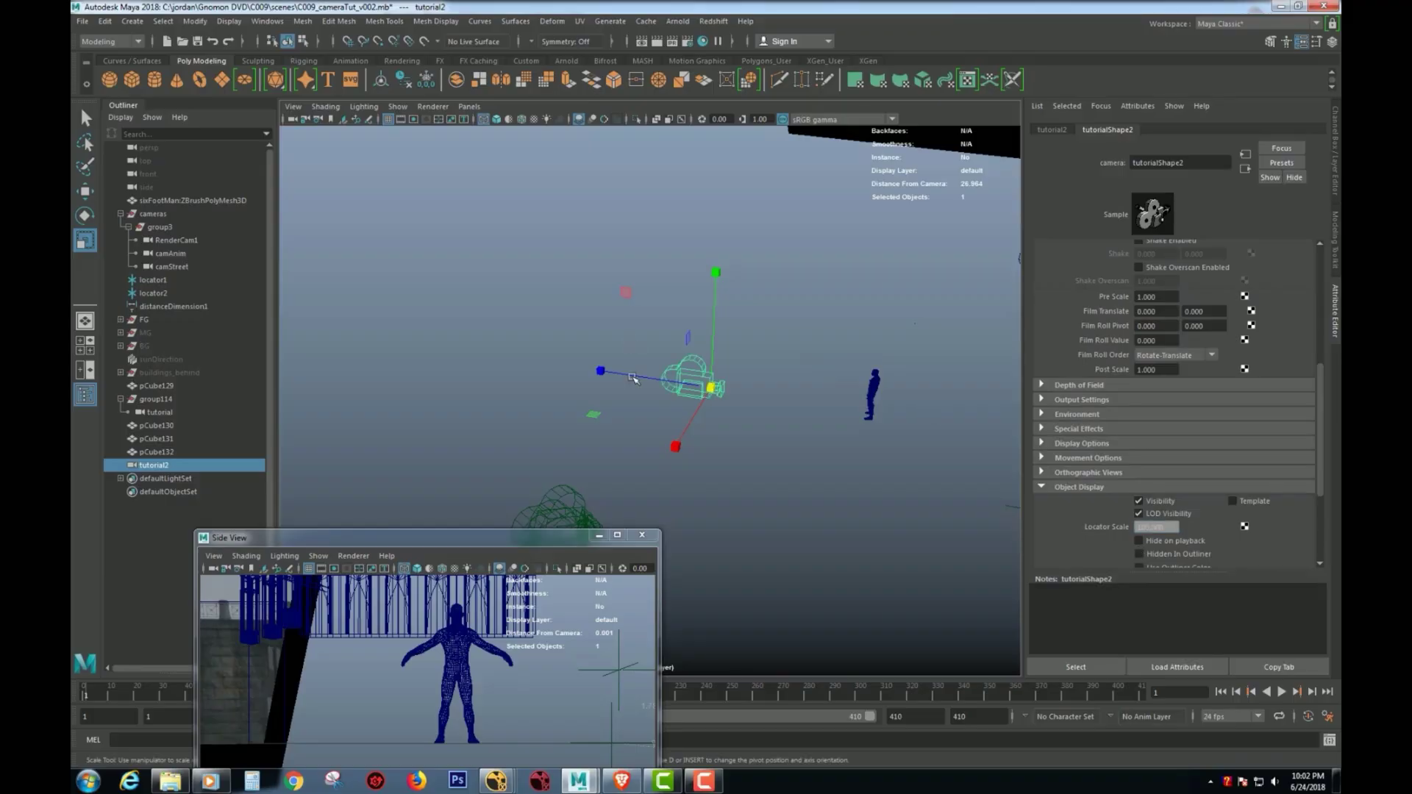
# Examine the tutorial2 camera from several angles against the standing figure and the other camera in the perspective view
pyautogui.scroll(-3, 632, 421)
pyautogui.scroll(3, 632, 421)
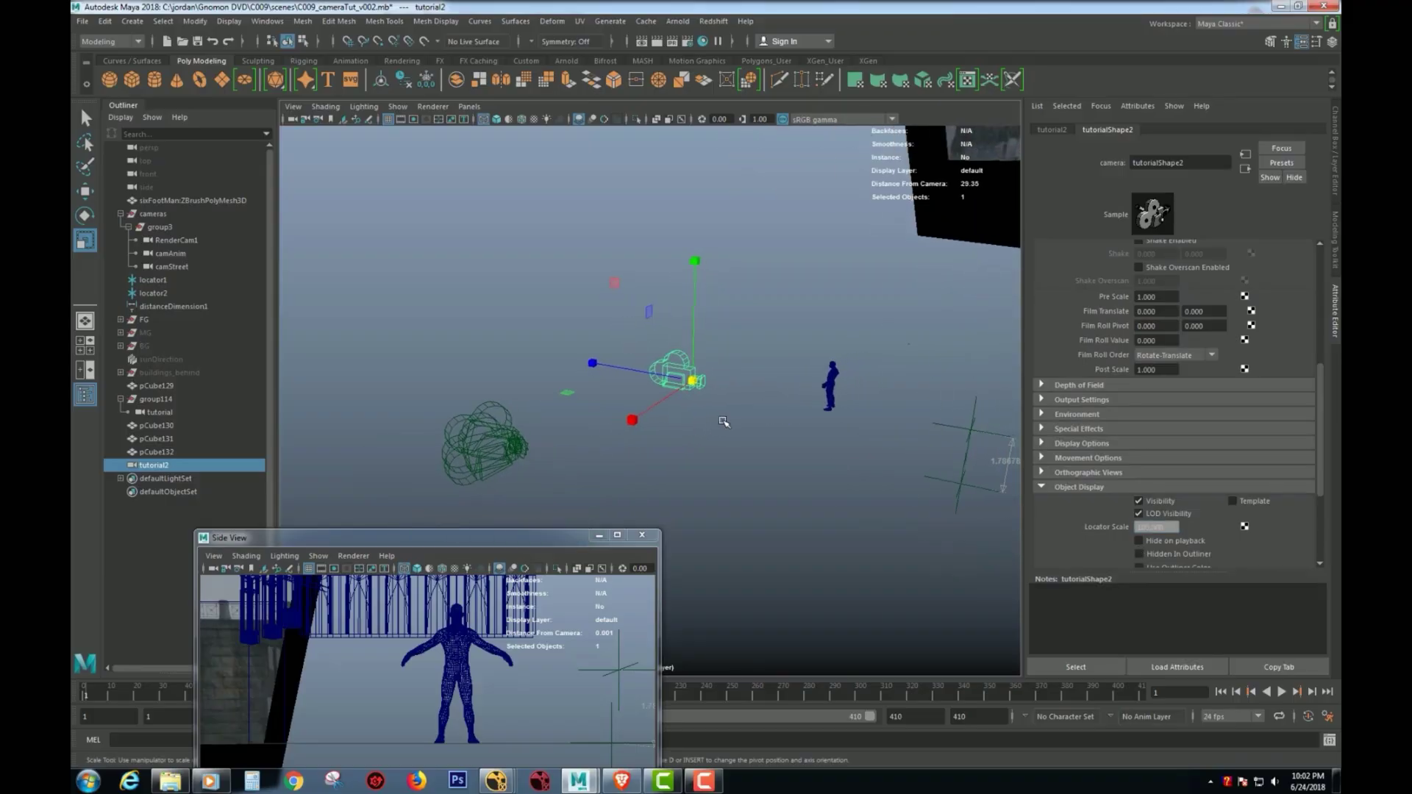
pyautogui.press('w')
pyautogui.scroll(-5, 618, 384)
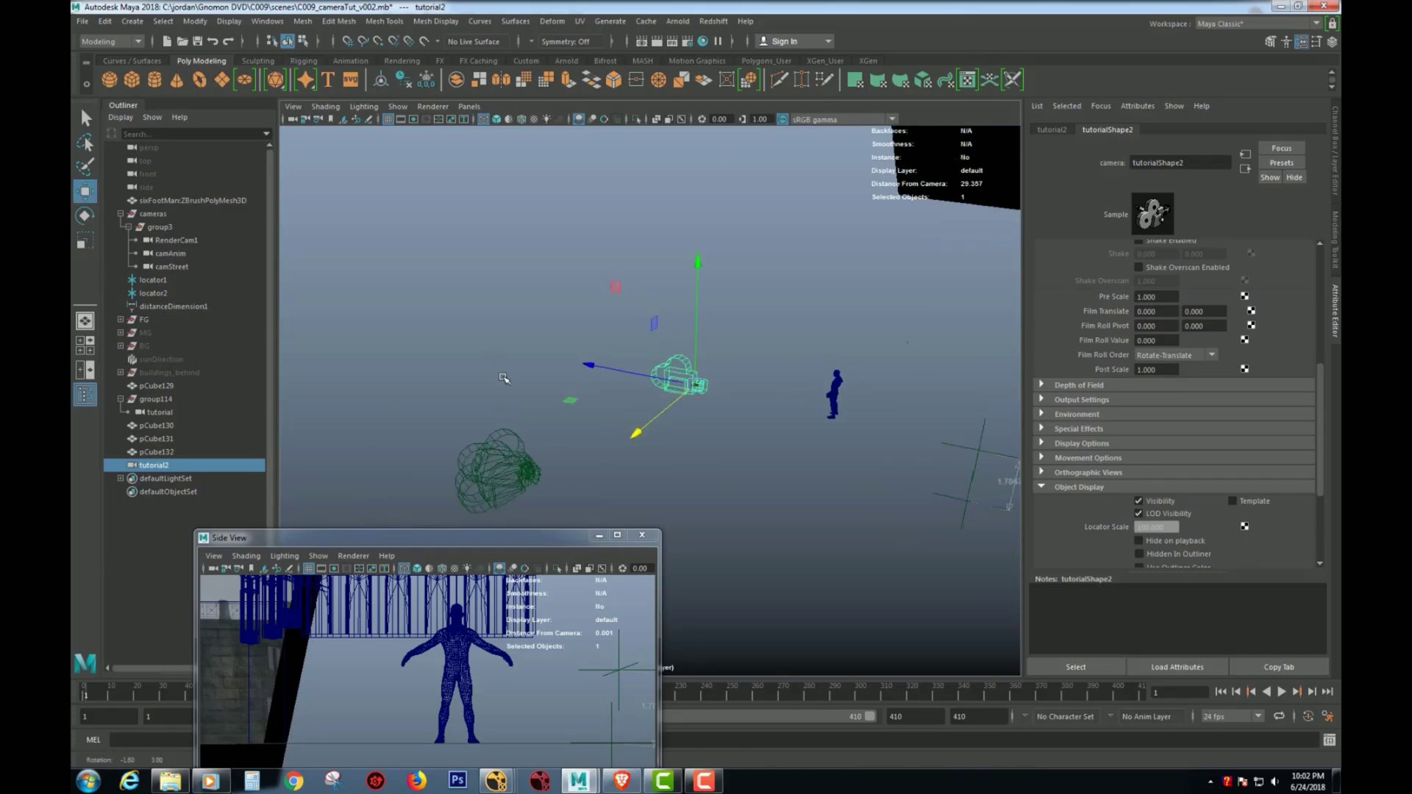
pyautogui.scroll(4, 618, 384)
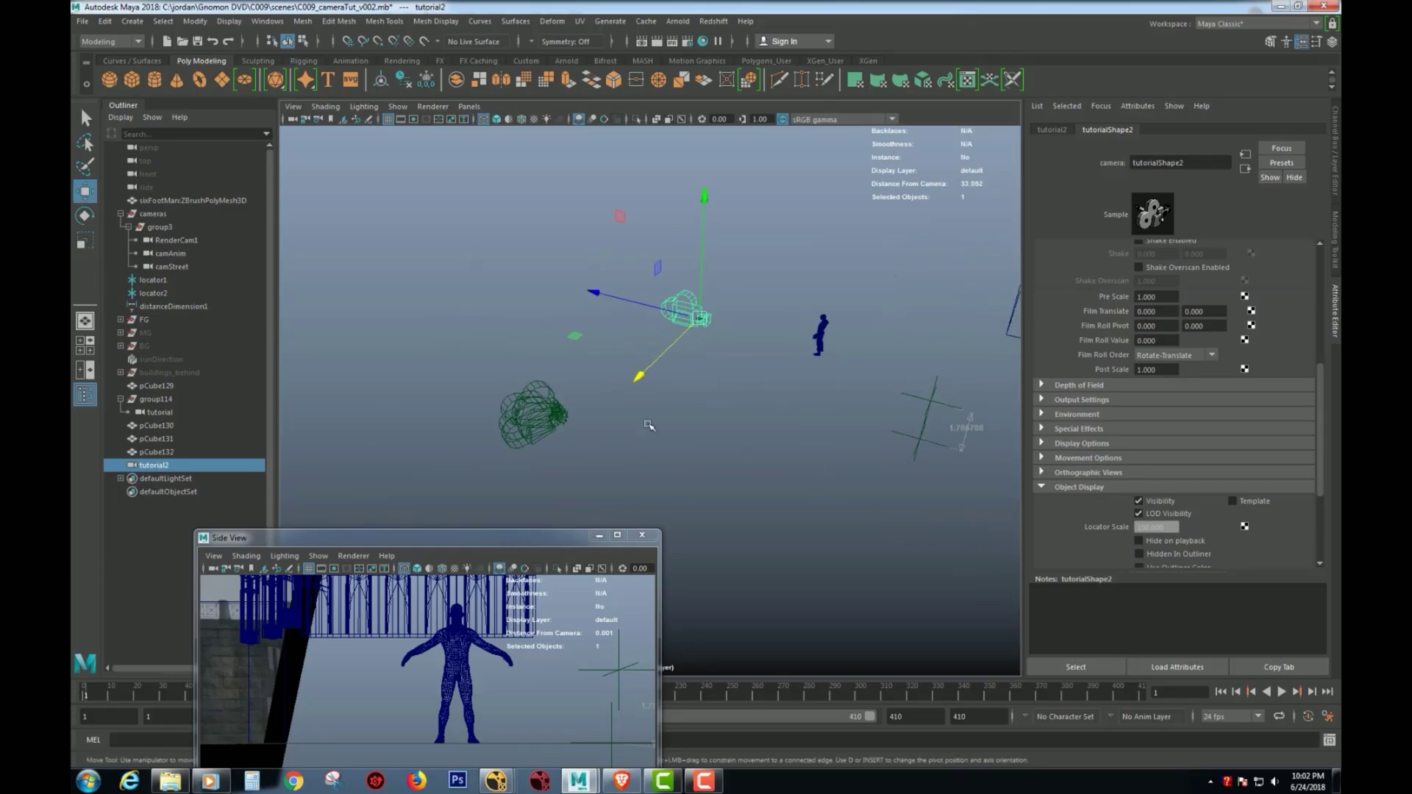
pyautogui.keyDown('alt'); pyautogui.moveTo(610, 415); pyautogui.dragTo(580, 406); pyautogui.keyUp('alt')
pyautogui.keyDown('alt'); pyautogui.moveTo(580, 407); pyautogui.dragTo(699, 400, button='right'); pyautogui.keyUp('alt')
pyautogui.keyDown('alt'); pyautogui.moveTo(697, 394); pyautogui.dragTo(680, 431); pyautogui.keyUp('alt')
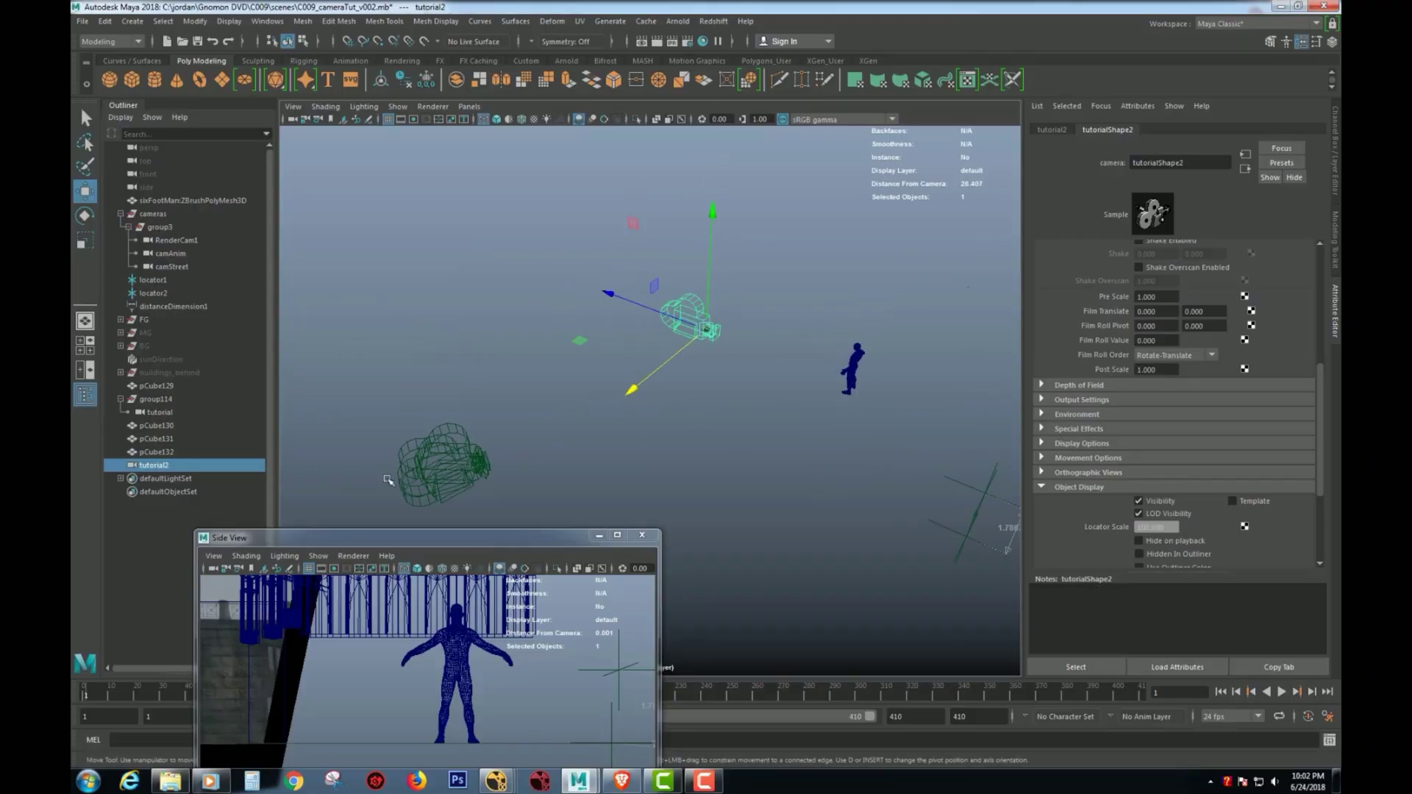
pyautogui.keyDown('alt'); pyautogui.moveTo(462, 431); pyautogui.dragTo(681, 400); pyautogui.keyUp('alt')
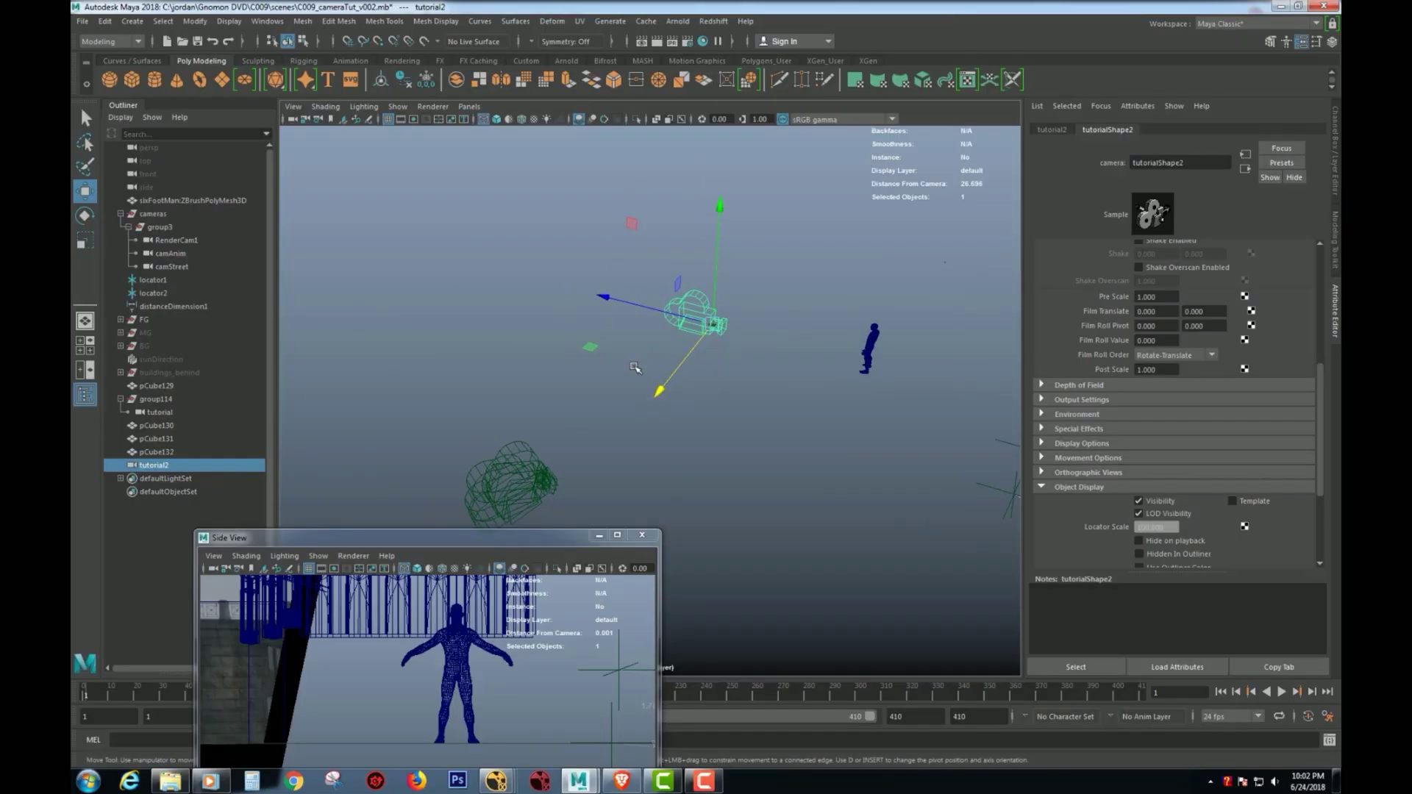
pyautogui.keyDown('alt'); pyautogui.moveTo(667, 347); pyautogui.dragTo(550, 654); pyautogui.keyUp('alt')
pyautogui.keyDown('alt'); pyautogui.moveTo(643, 439); pyautogui.dragTo(588, 401); pyautogui.keyUp('alt')
# Try moving the tutorial2 camera back from the figure and rotating it freely, and undo both changes
pyautogui.moveTo(507, 342); pyautogui.dragTo(416, 336)
pyautogui.press('e')
pyautogui.moveTo(541, 345); pyautogui.dragTo(574, 362)
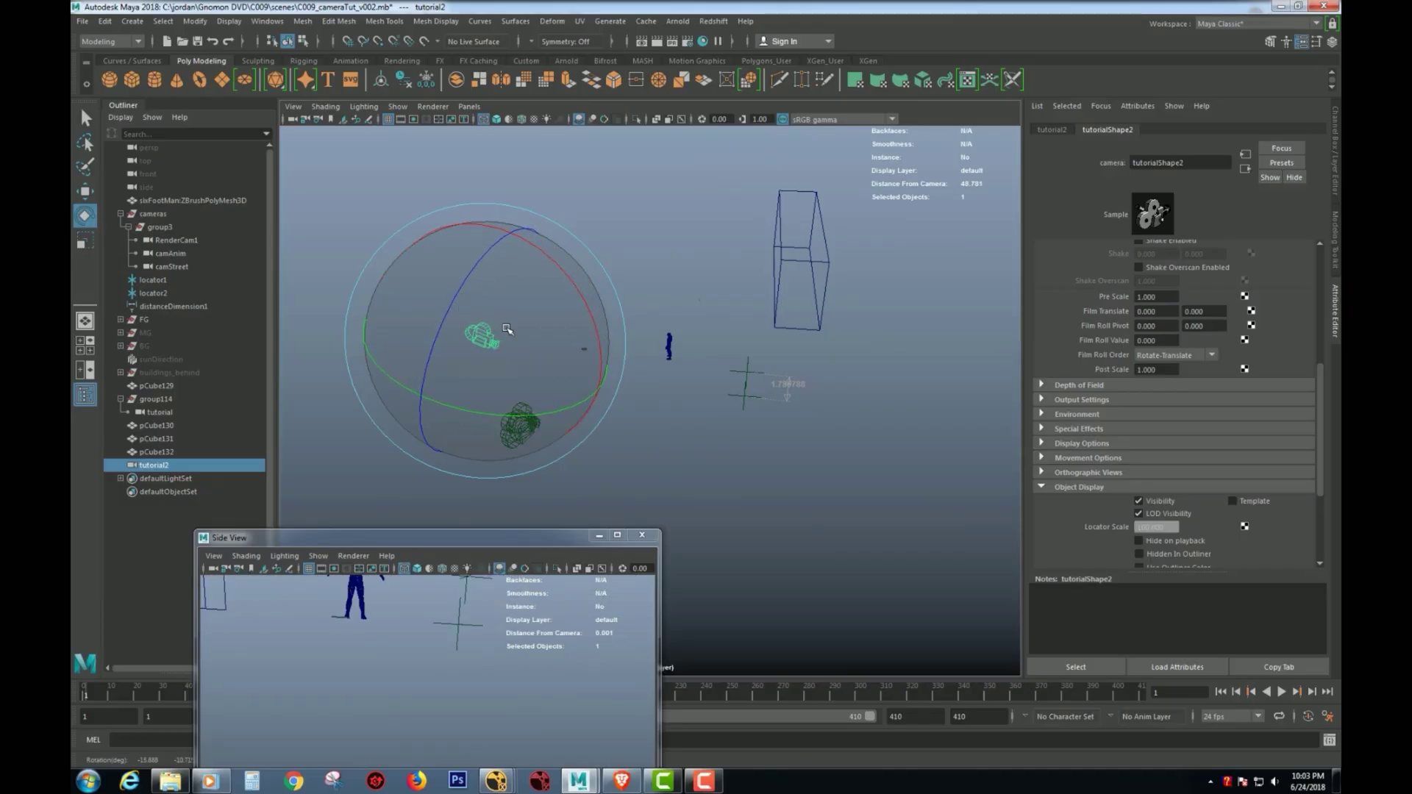
pyautogui.hotkey('ctrl', 'z')
pyautogui.hotkey('ctrl', 'z')
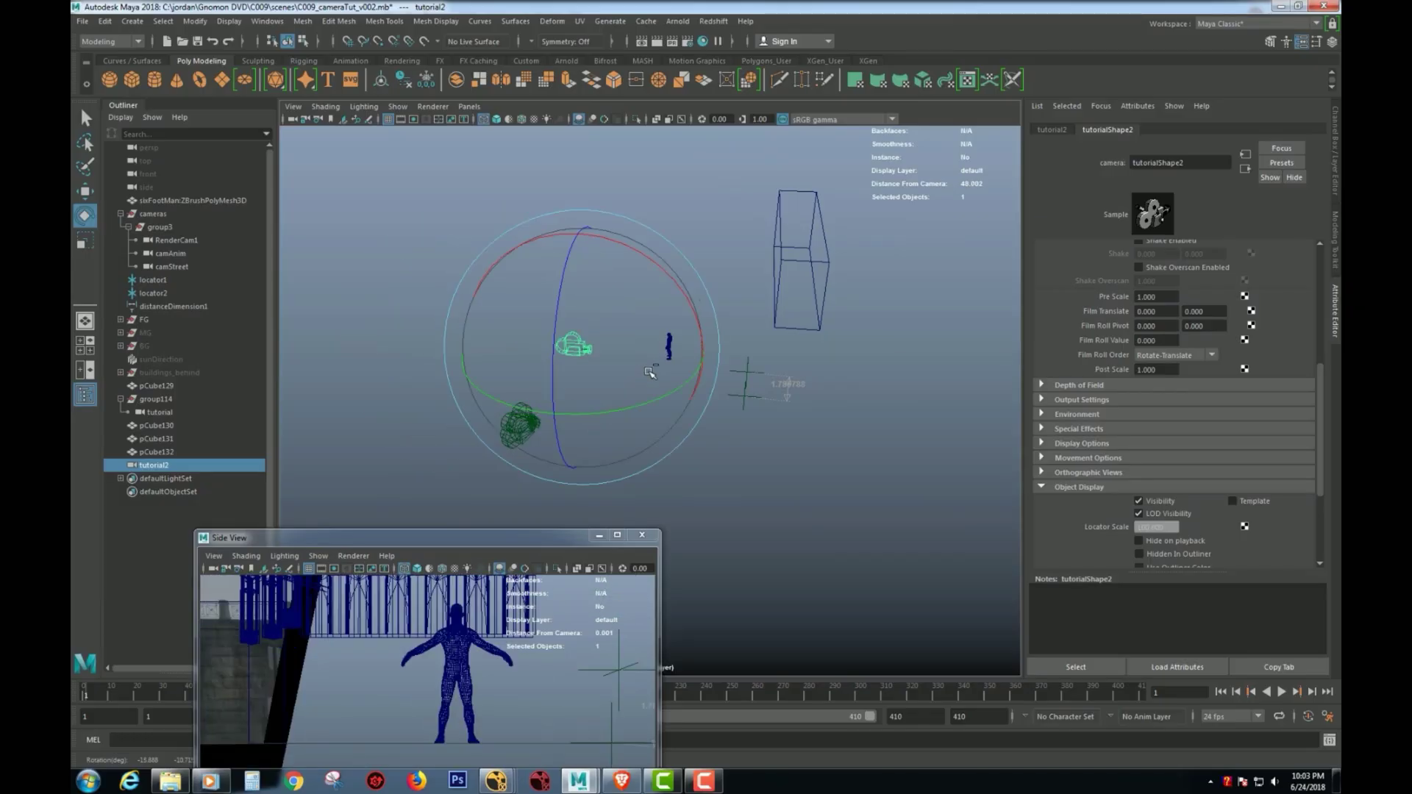
# Group the tutorial2 camera on its own and rename the new group as group_camera_rotation
pyautogui.hotkey('ctrl', 'g')
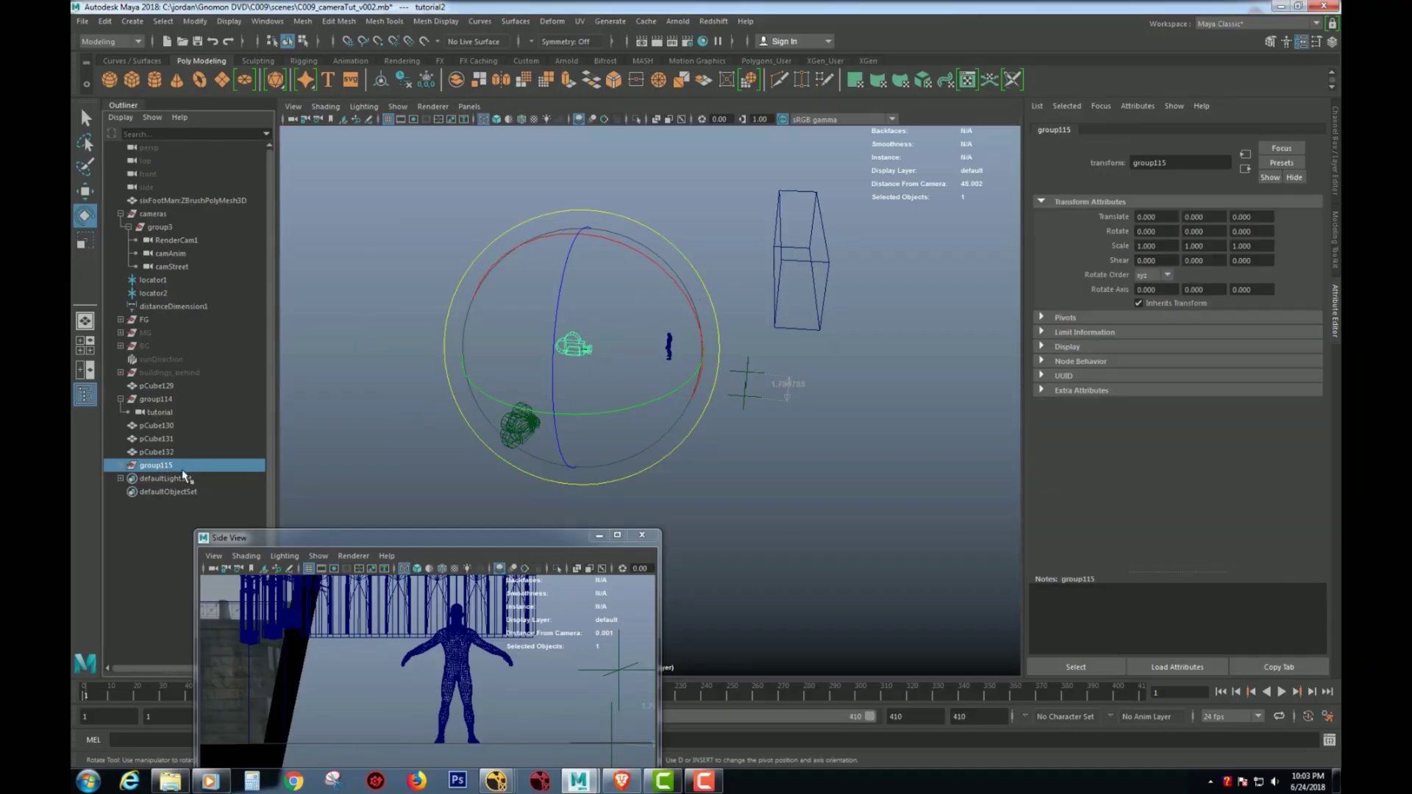
pyautogui.press('w')
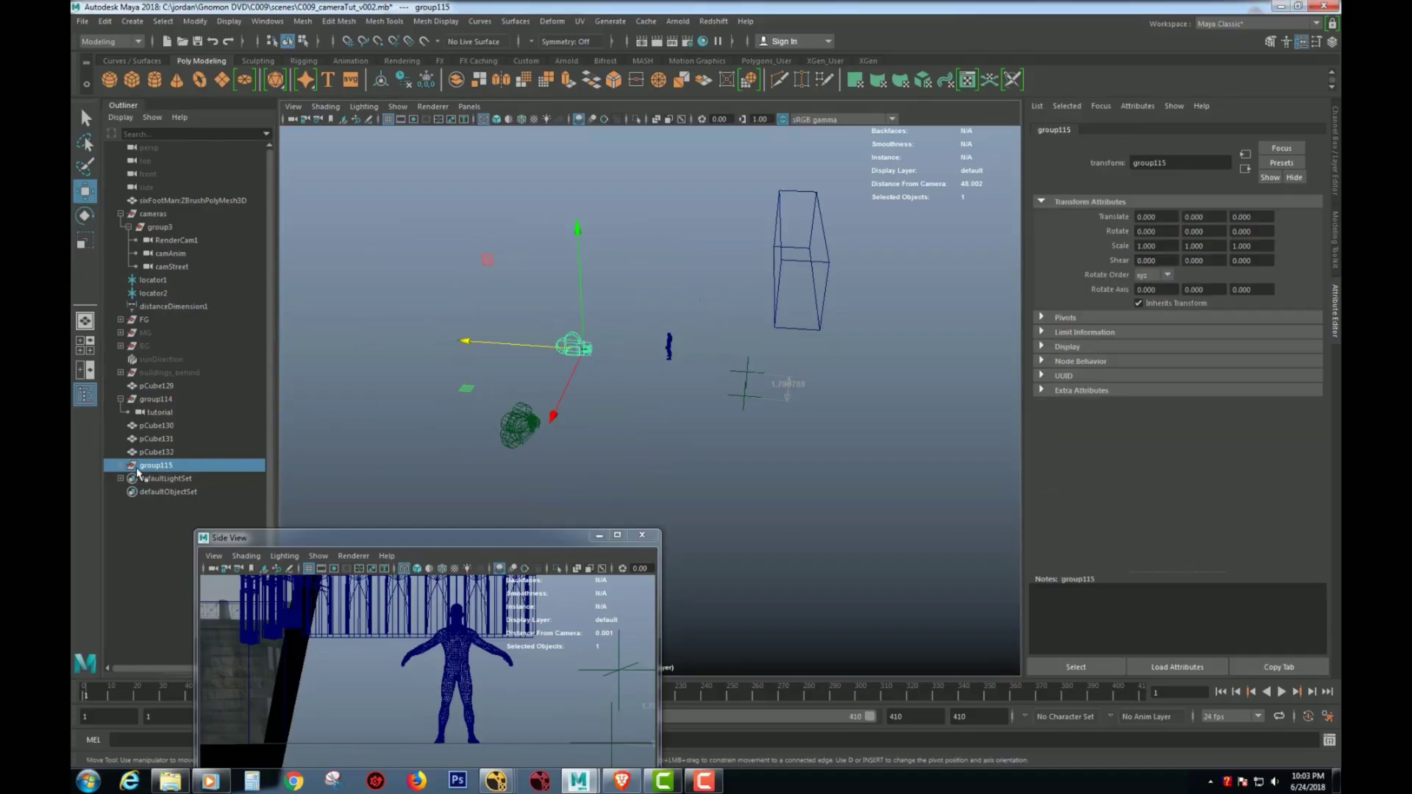
pyautogui.click(120, 466)
pyautogui.doubleClick(163, 466)
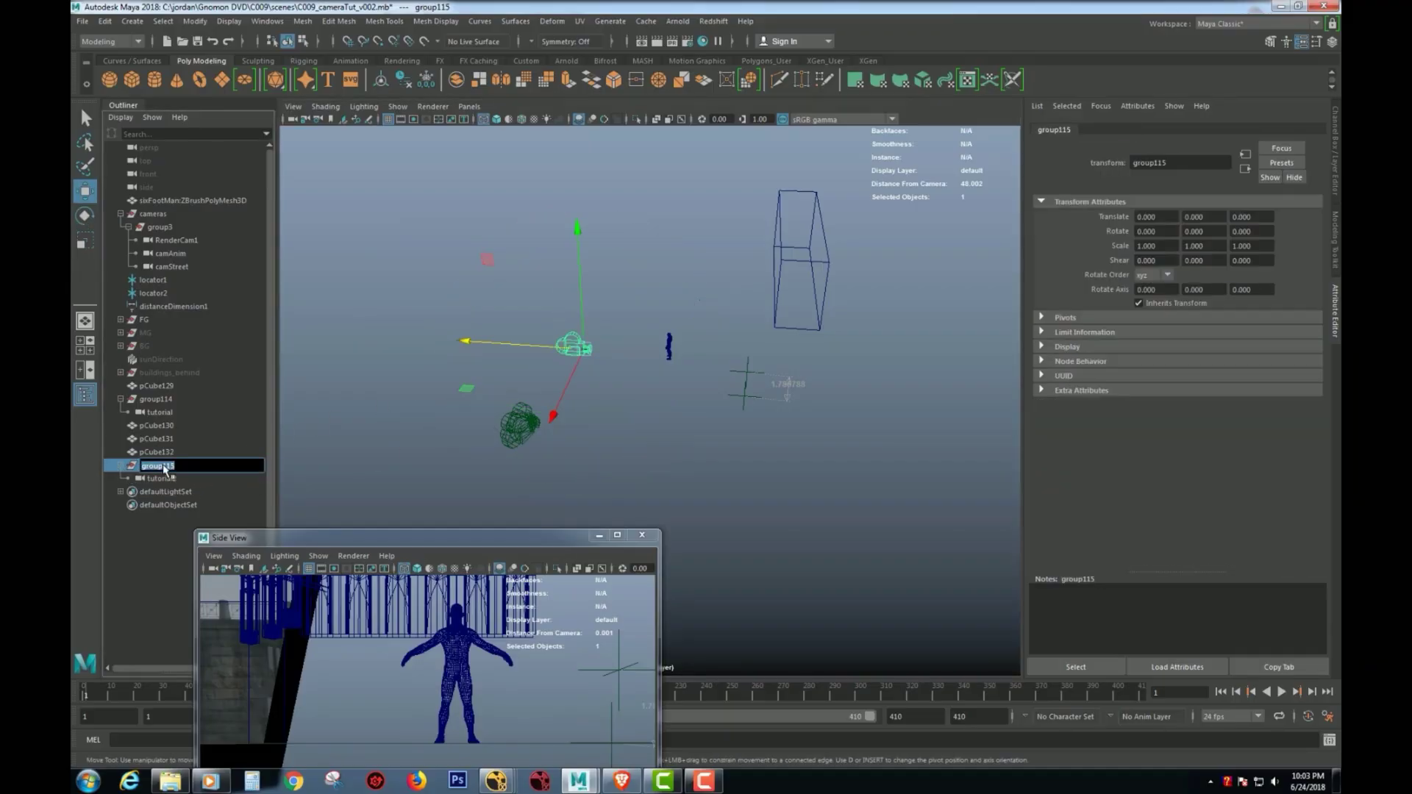
pyautogui.write('group_camera_rotation')
pyautogui.press('Return')
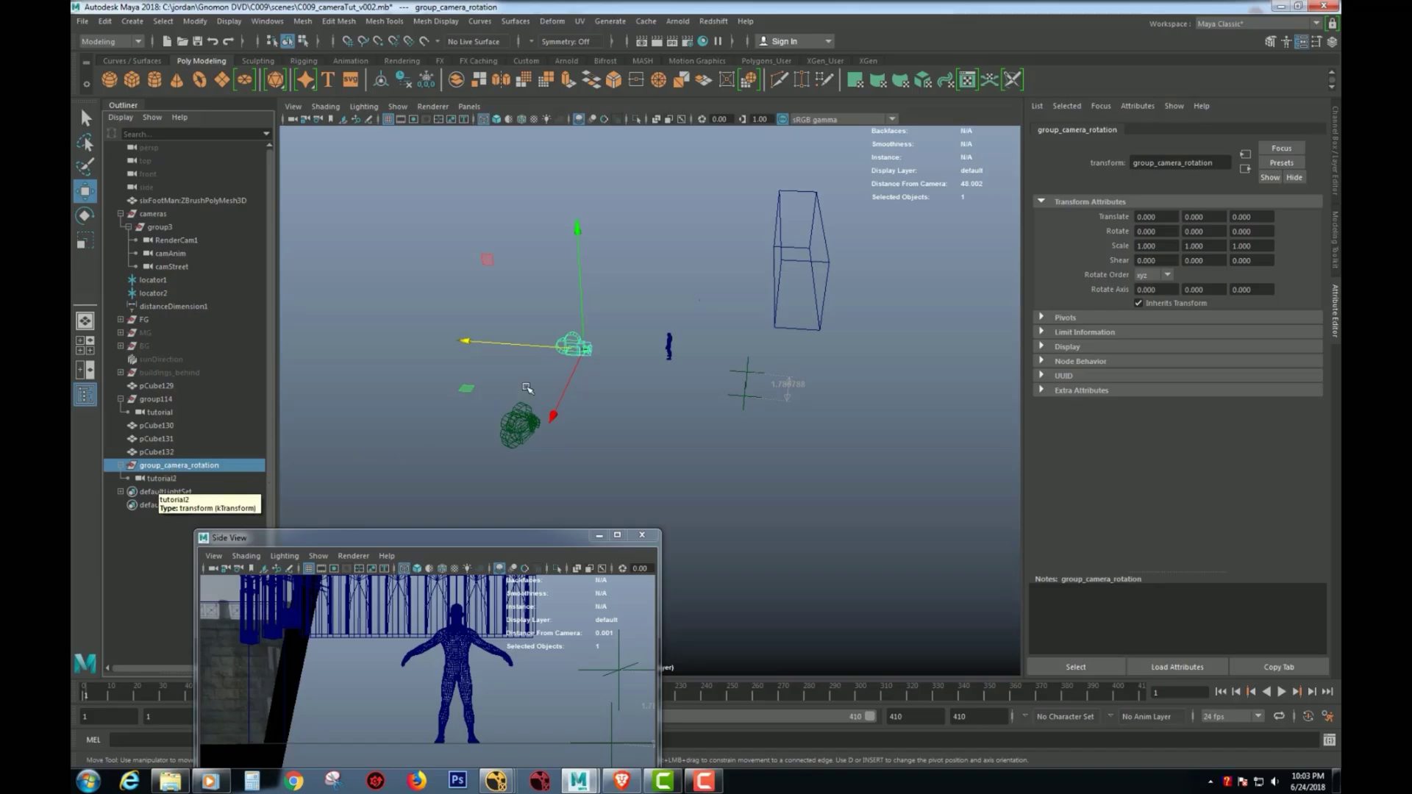
# Move the tutorial2 camera inside its group back from the origin to about 4.154, 0.833, 14.451
pyautogui.keyDown('alt'); pyautogui.moveTo(526, 388); pyautogui.dragTo(497, 361); pyautogui.keyUp('alt')
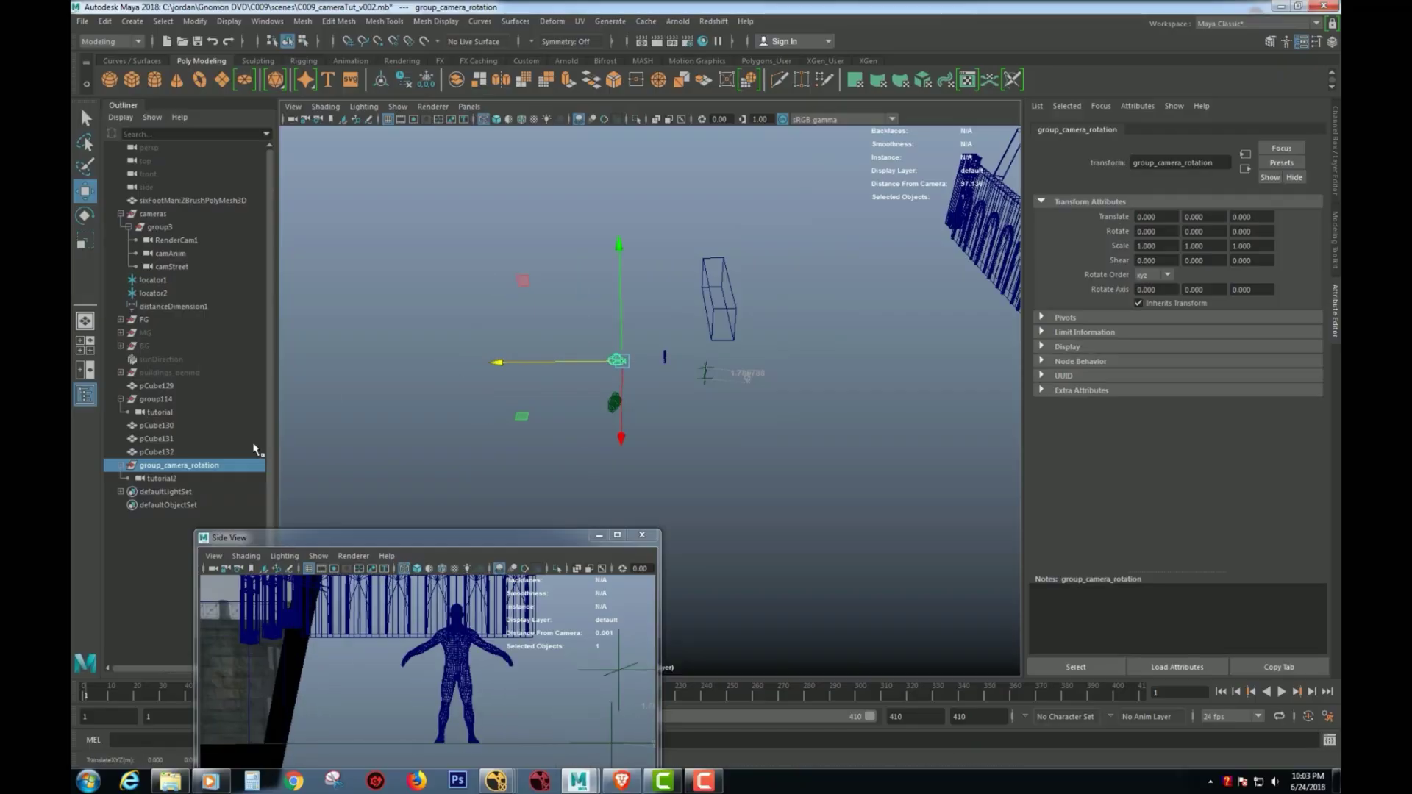
pyautogui.click(206, 477)
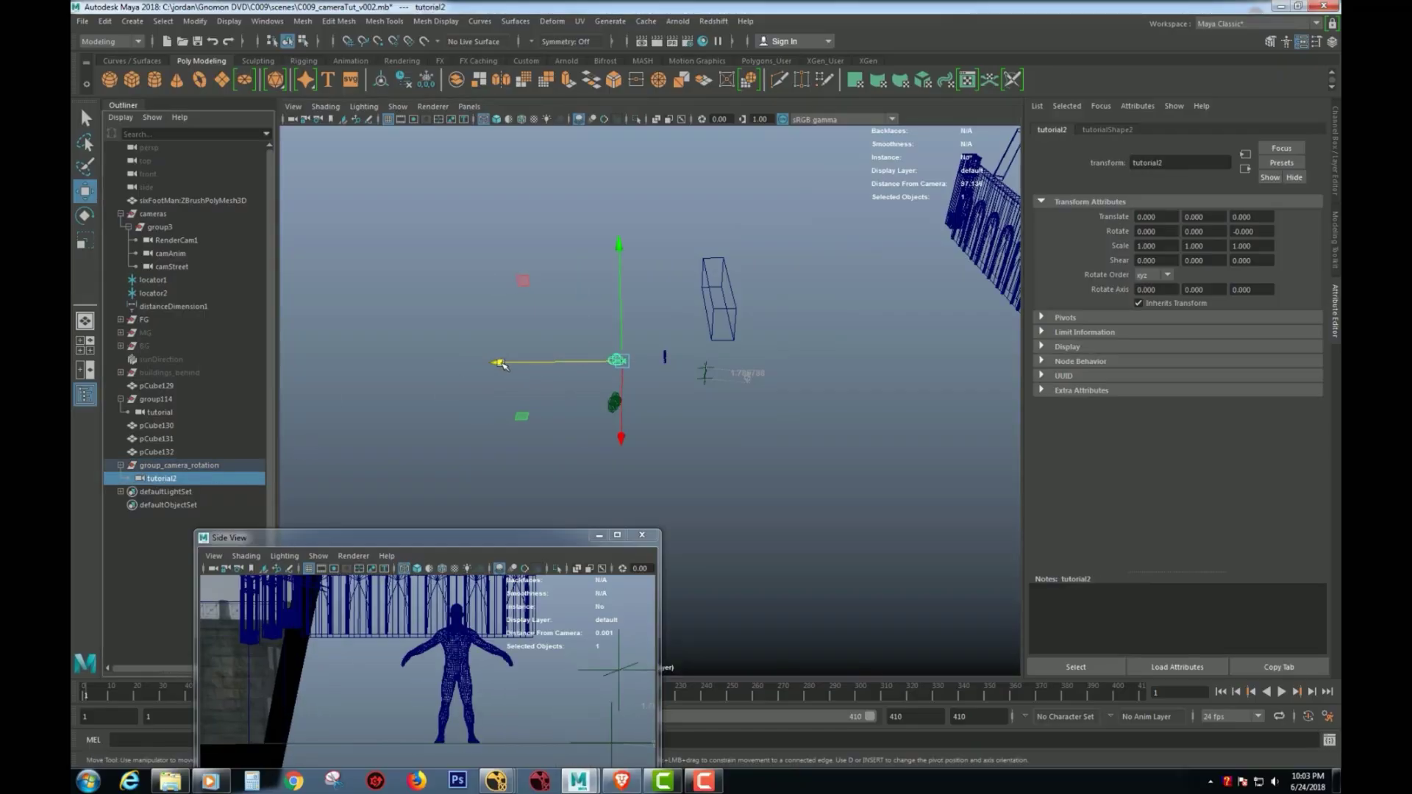
pyautogui.moveTo(501, 364); pyautogui.dragTo(405, 364)
pyautogui.moveTo(515, 439); pyautogui.dragTo(512, 462)
pyautogui.click(535, 371)
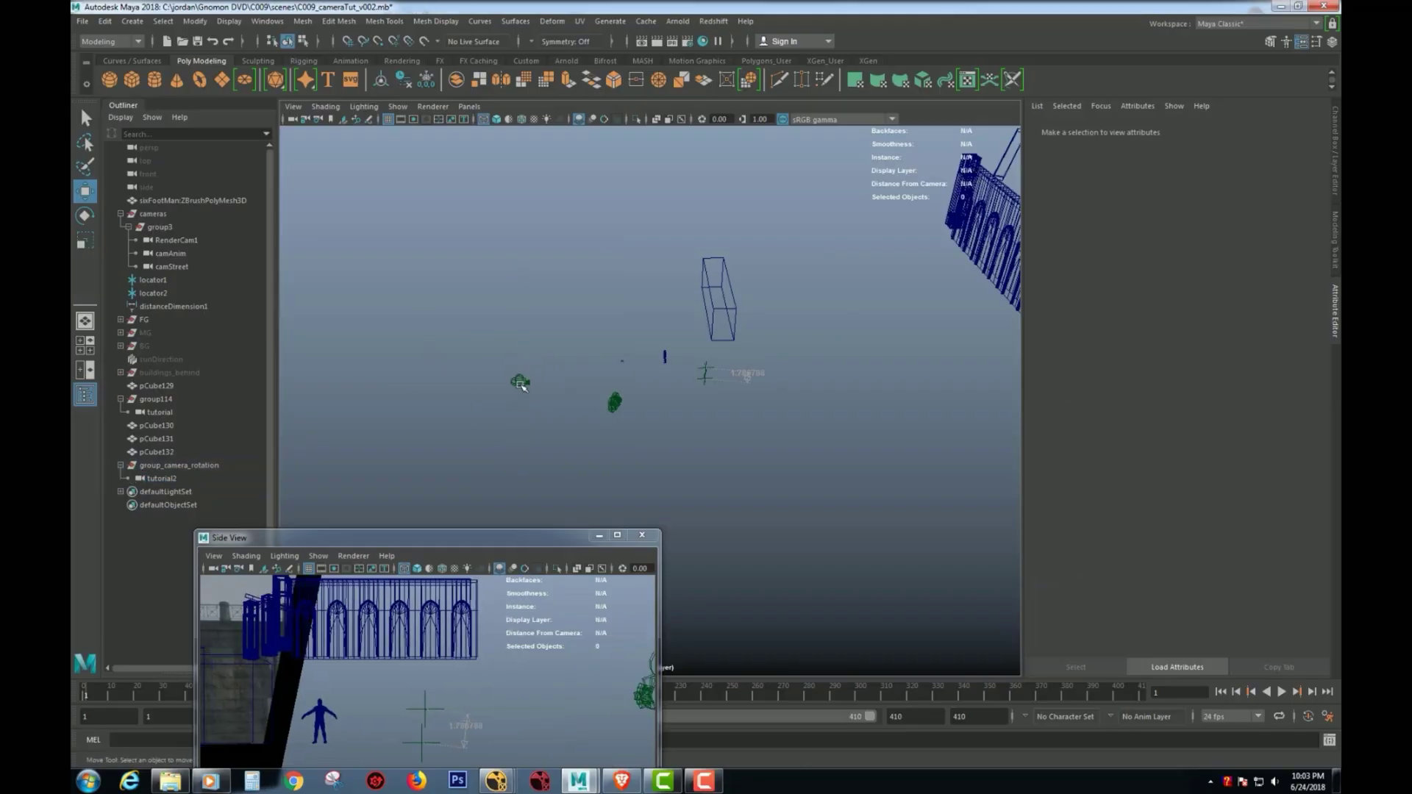
pyautogui.click(521, 385)
pyautogui.moveTo(522, 382)
pyautogui.mouseDown()
pyautogui.moveTo(510, 390)
pyautogui.moveTo(509, 374)
pyautogui.mouseUp()
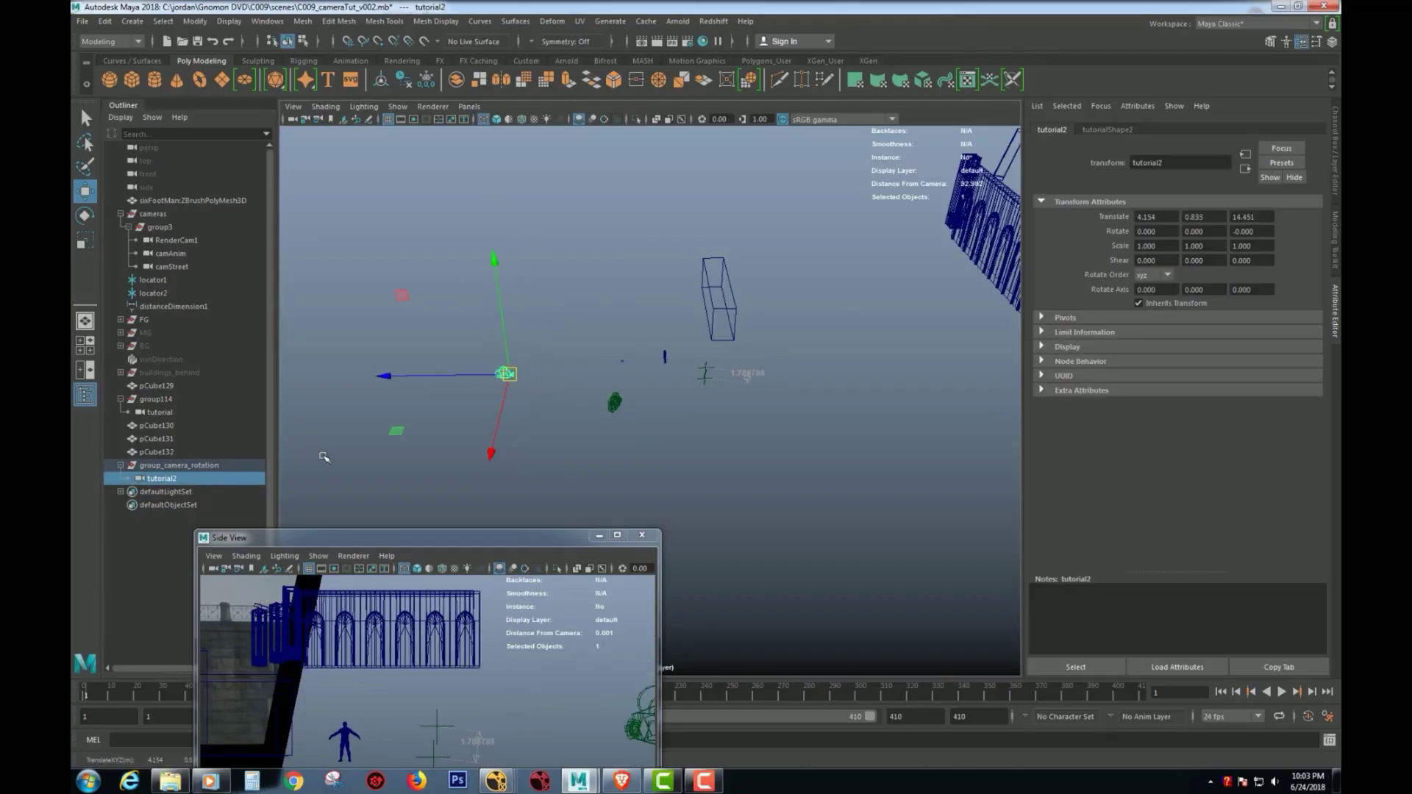
# Try rotating group_camera_rotation around its pivot at the origin and undo the rotation
pyautogui.click(190, 465)
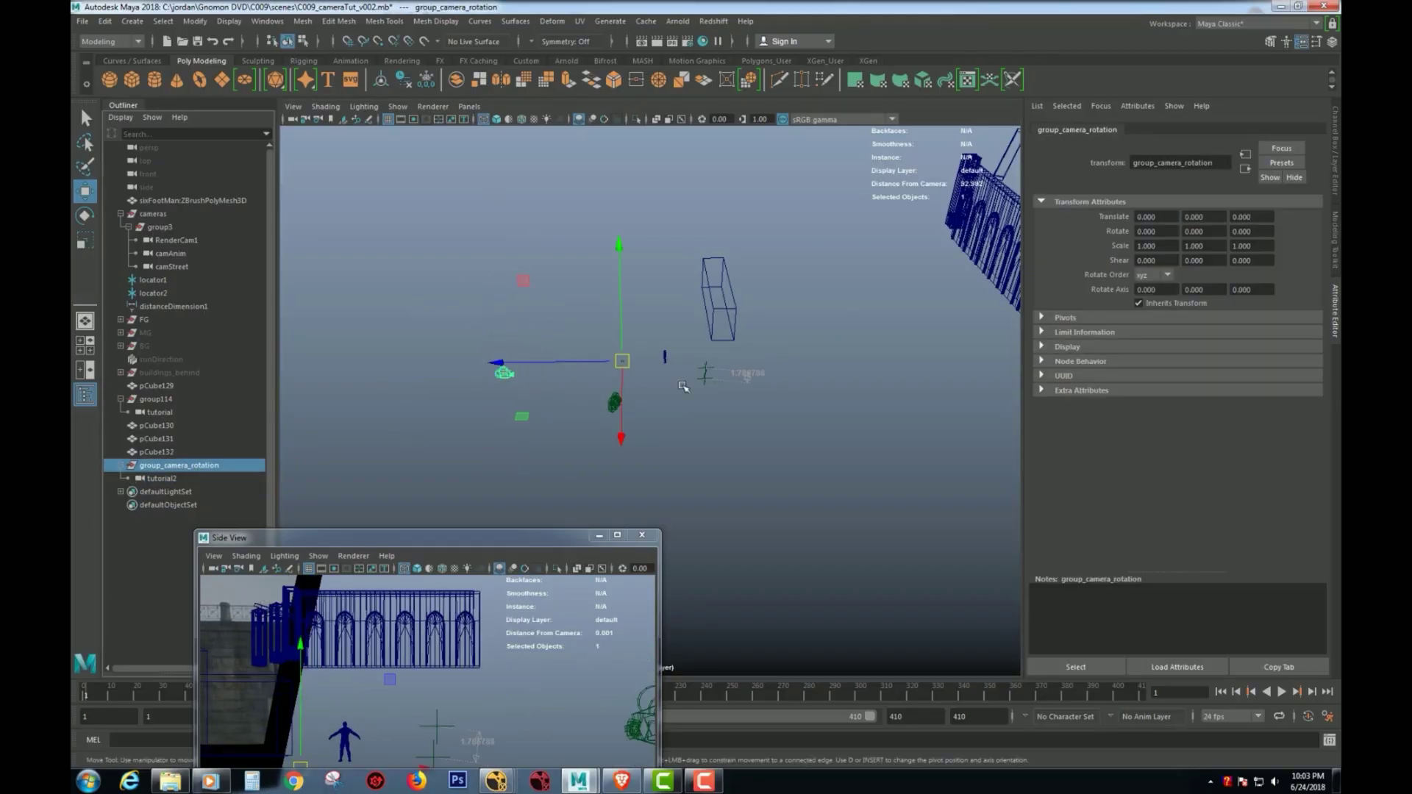
pyautogui.keyDown('alt'); pyautogui.moveTo(608, 389); pyautogui.dragTo(761, 396, button='right'); pyautogui.keyUp('alt')
pyautogui.keyDown('alt'); pyautogui.moveTo(531, 349); pyautogui.dragTo(567, 334); pyautogui.keyUp('alt')
pyautogui.keyDown('alt'); pyautogui.moveTo(570, 335); pyautogui.dragTo(717, 369, button='right'); pyautogui.keyUp('alt')
pyautogui.keyDown('alt'); pyautogui.moveTo(596, 351); pyautogui.dragTo(672, 340); pyautogui.keyUp('alt')
pyautogui.press('e')
pyautogui.hotkey('ctrl', 'z')
pyautogui.keyDown('alt'); pyautogui.moveTo(855, 340); pyautogui.dragTo(647, 347, button='right'); pyautogui.keyUp('alt')
pyautogui.hotkey('ctrl', 'z')
pyautogui.press('w')
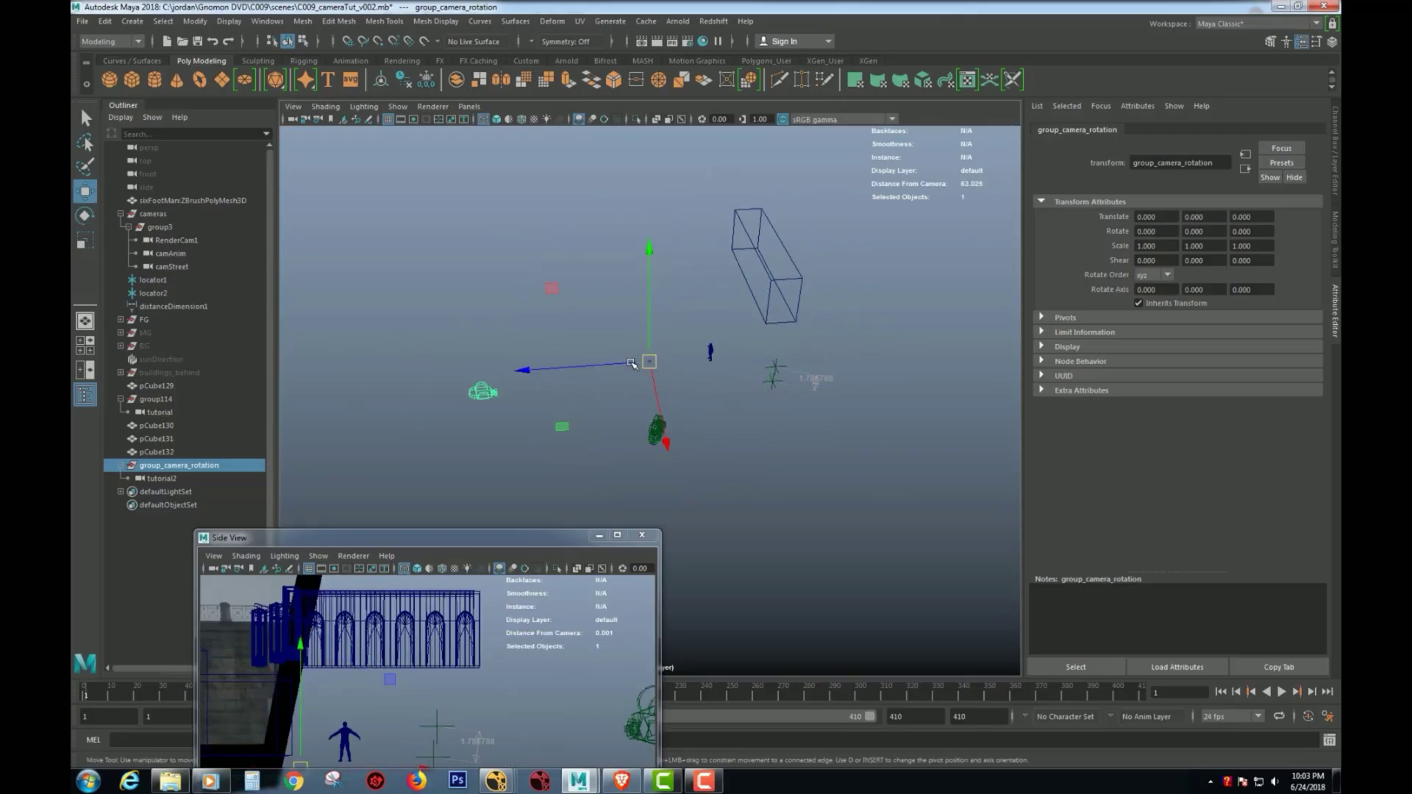
pyautogui.press('e')
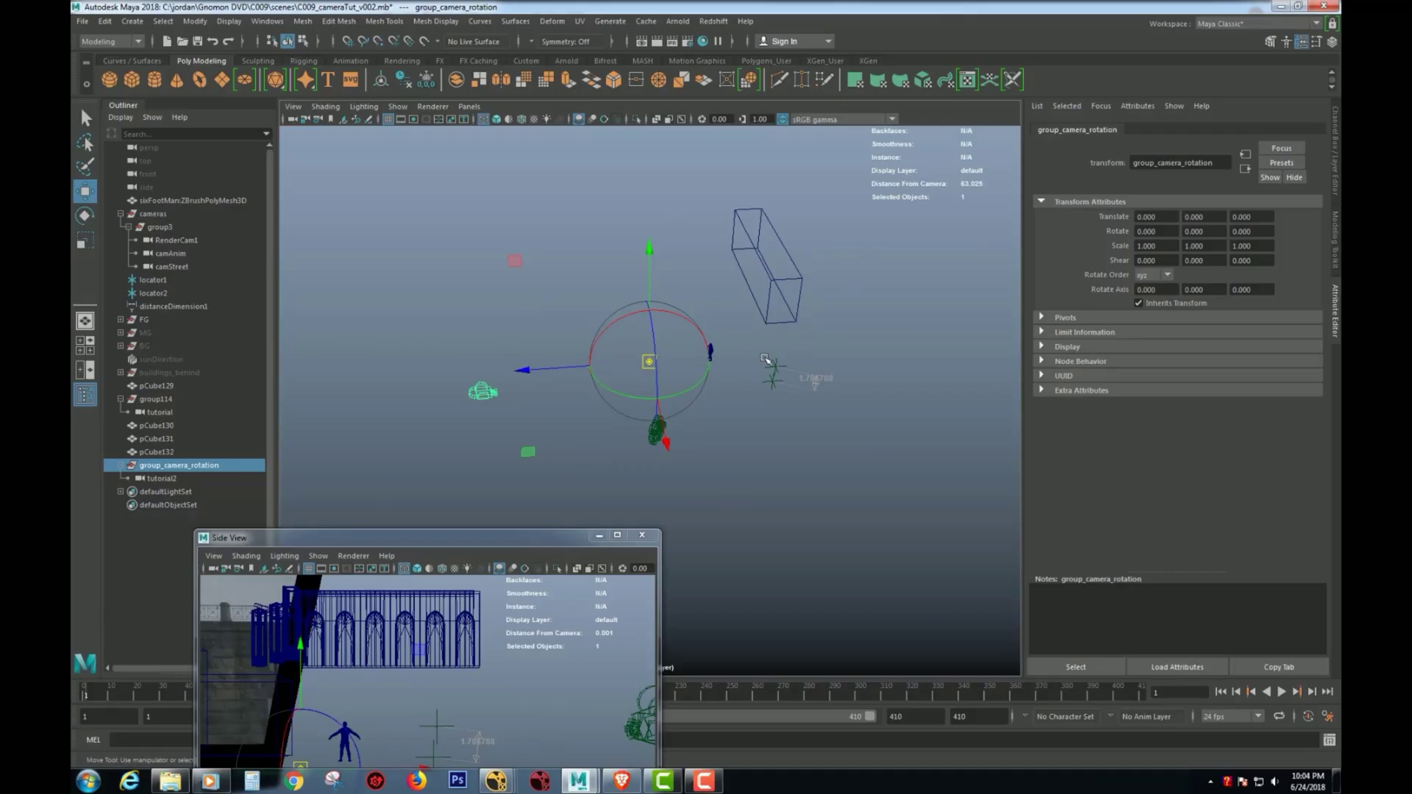
pyautogui.press('w')
pyautogui.press('d')
pyautogui.click(772, 321)
pyautogui.rightClick(772, 321)
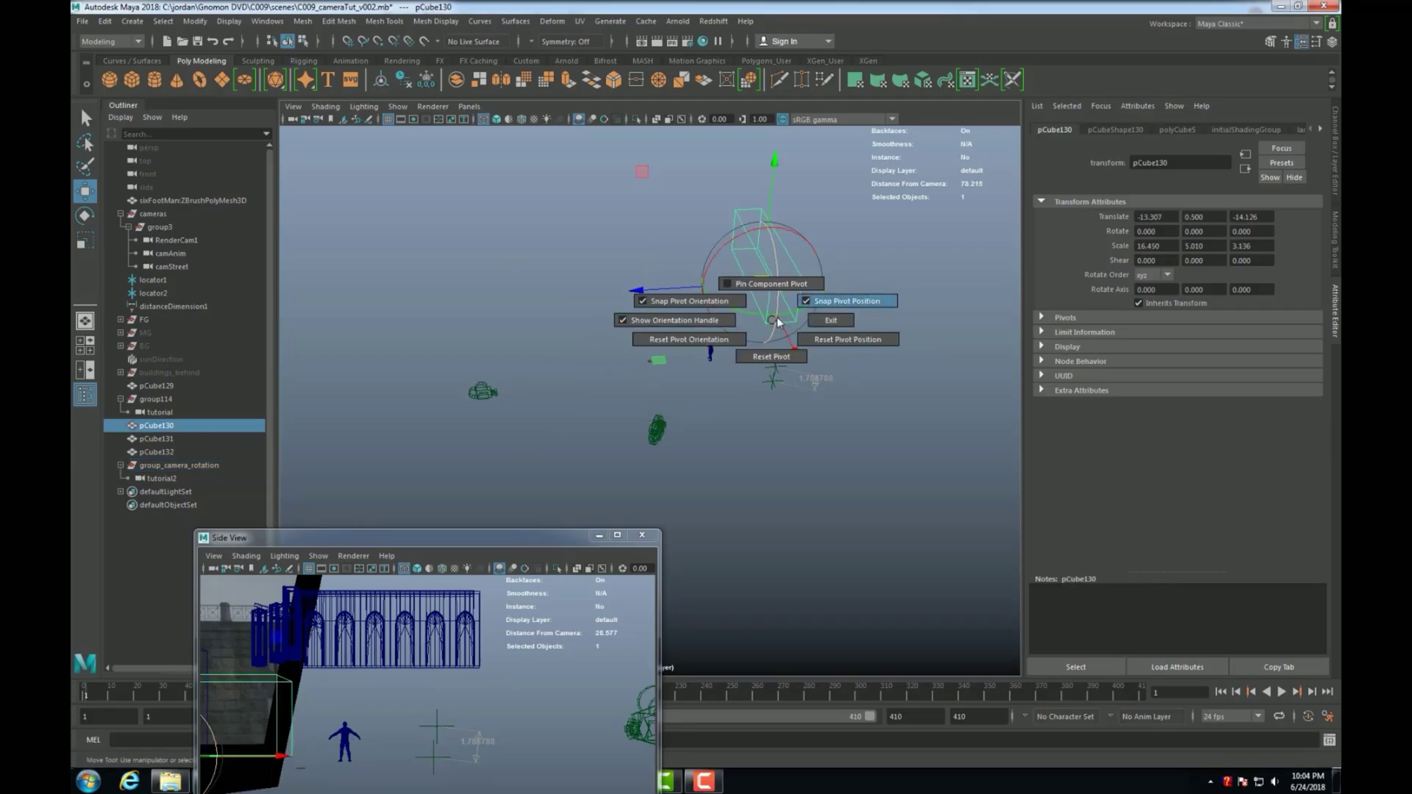
pyautogui.moveTo(794, 278); pyautogui.dragTo(736, 278, button='right')
pyautogui.click(766, 323)
pyautogui.moveTo(776, 325); pyautogui.dragTo(829, 305, button='right')
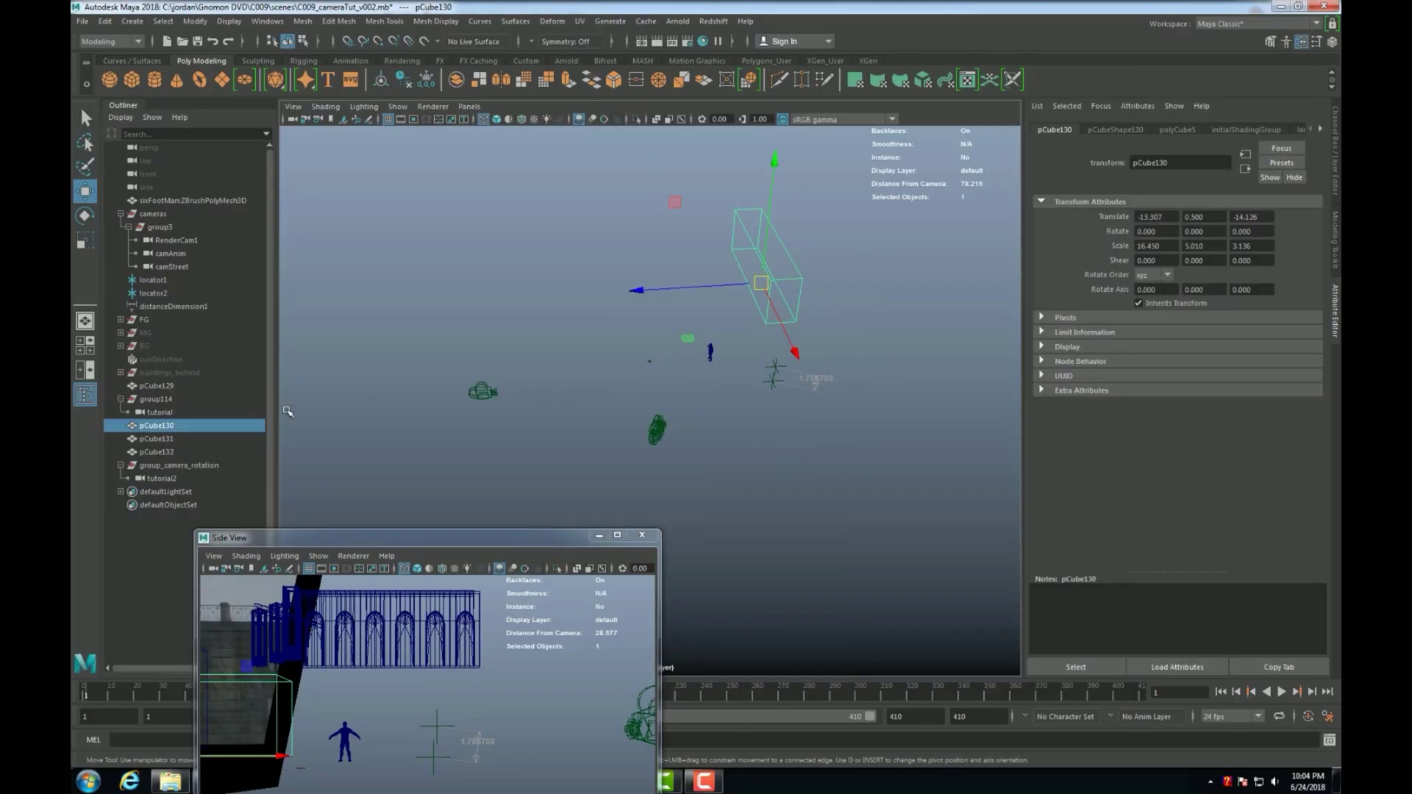
# Snap the pivot of group_camera_rotation to the lower corner vertex of the box near the figure
pyautogui.click(172, 466)
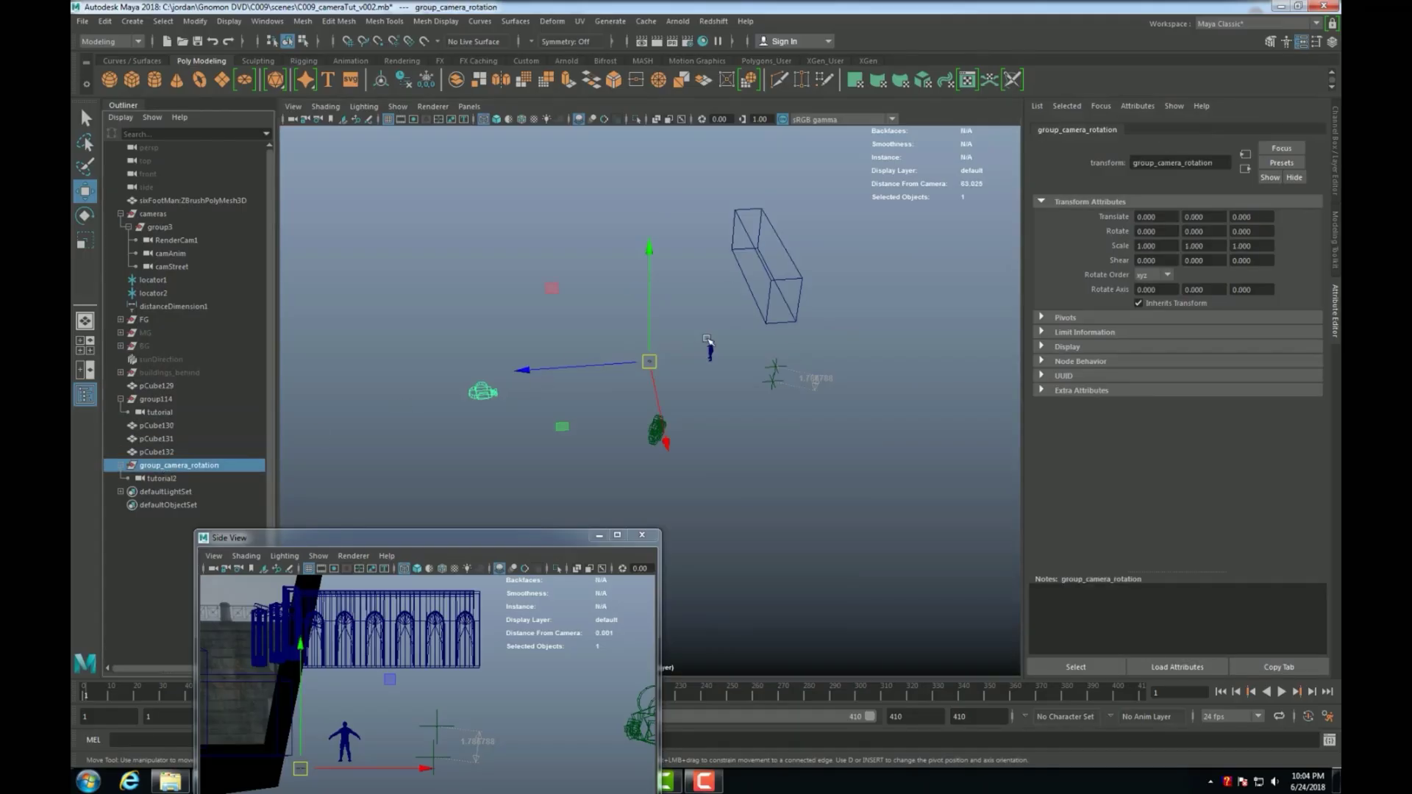
pyautogui.press('d')
pyautogui.press('v')
pyautogui.moveTo(644, 370); pyautogui.dragTo(765, 322)
pyautogui.press('d')
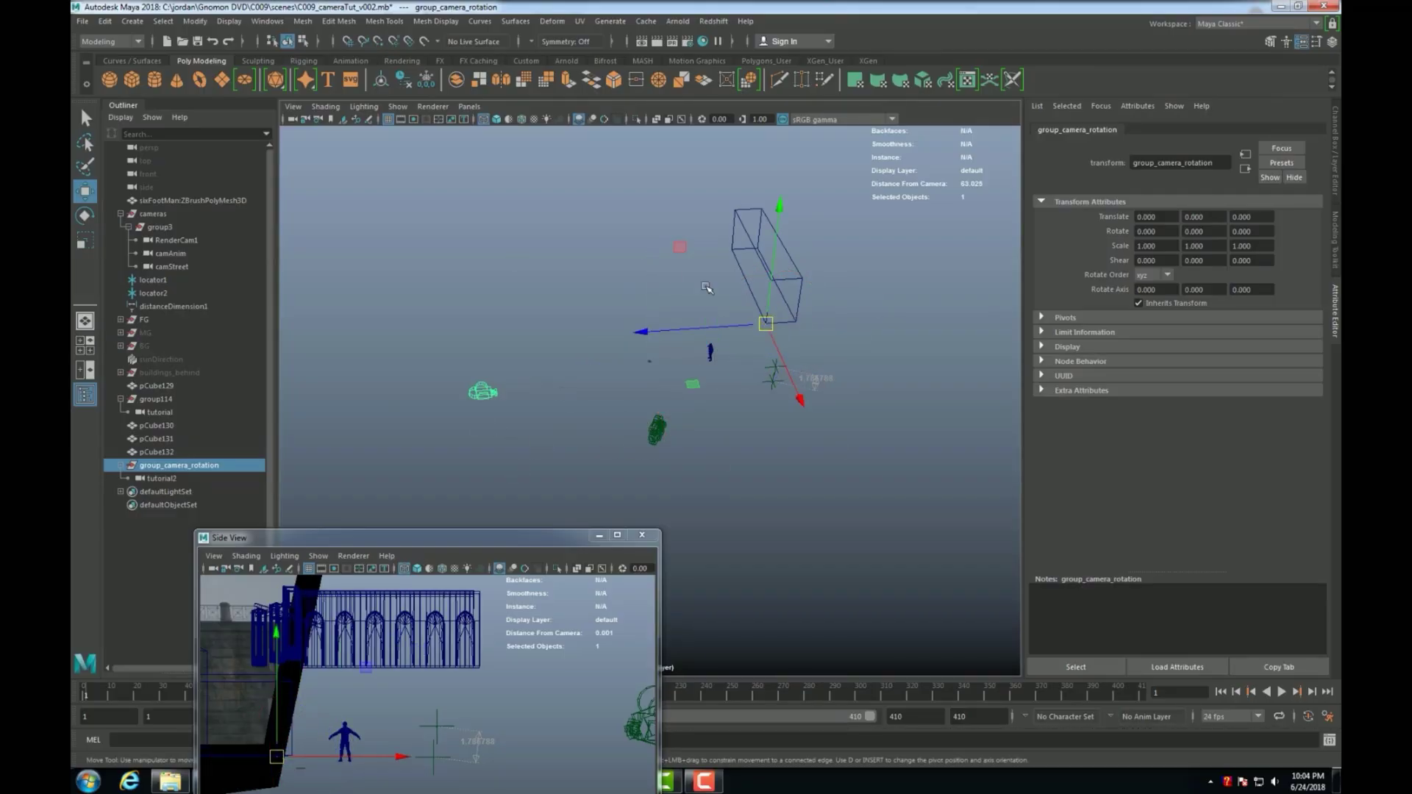
# Select and frame the tutorial2 camera, and examine its position relative to the box and the figure
pyautogui.click(161, 478)
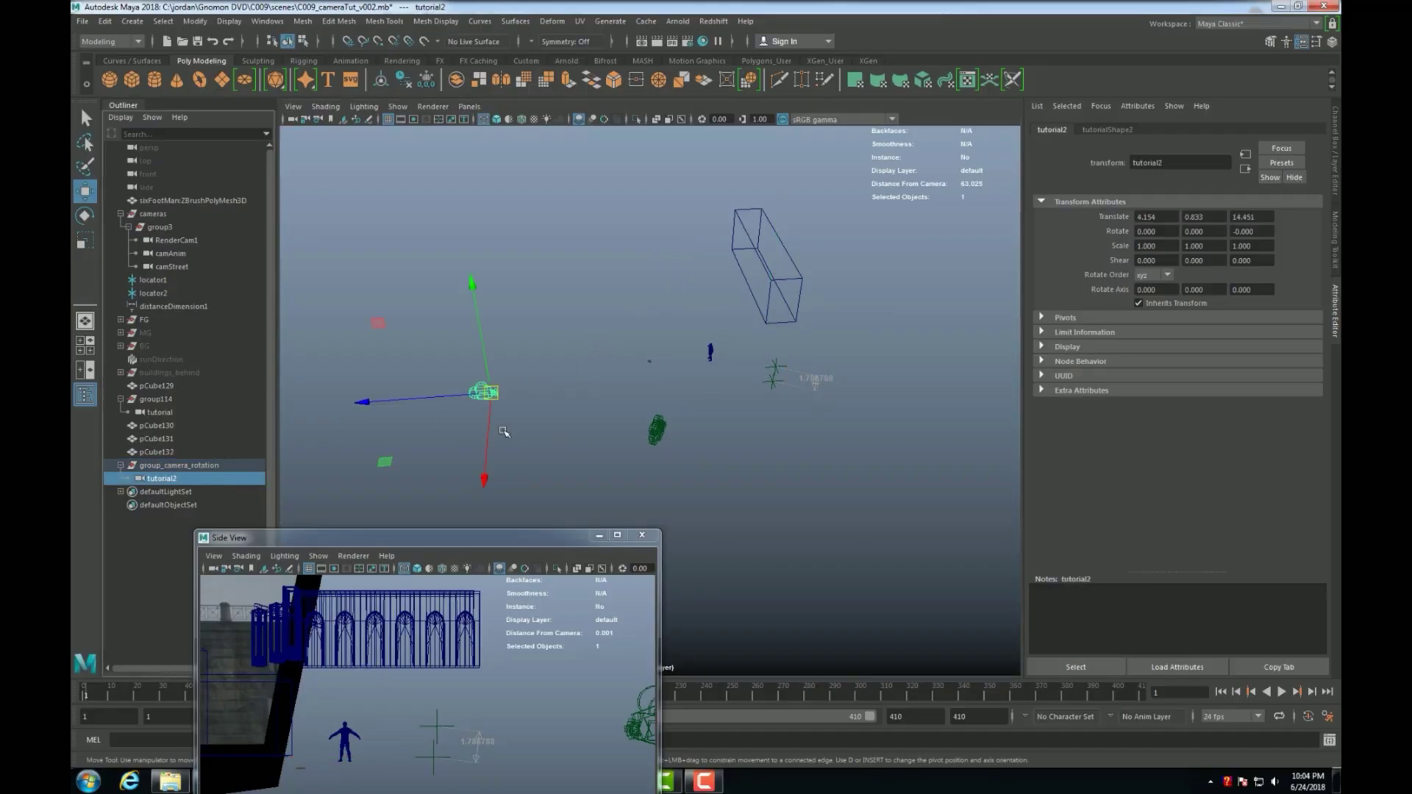
pyautogui.press('f')
pyautogui.keyDown('alt'); pyautogui.moveTo(608, 365); pyautogui.dragTo(514, 346); pyautogui.keyUp('alt')
pyautogui.keyDown('alt'); pyautogui.moveTo(662, 442); pyautogui.dragTo(912, 500, button='right'); pyautogui.keyUp('alt')
pyautogui.keyDown('alt'); pyautogui.moveTo(638, 435); pyautogui.dragTo(669, 413); pyautogui.keyUp('alt')
pyautogui.keyDown('alt'); pyautogui.moveTo(750, 415); pyautogui.dragTo(530, 401, button='right'); pyautogui.keyUp('alt')
pyautogui.keyDown('alt'); pyautogui.moveTo(898, 429); pyautogui.dragTo(668, 390, button='right'); pyautogui.keyUp('alt')
pyautogui.keyDown('alt'); pyautogui.moveTo(668, 388); pyautogui.dragTo(761, 395); pyautogui.keyUp('alt')
# Try rotating the parent group group_camera_rotation around its pivot on the box corner and undo the rotation
pyautogui.press('Up')
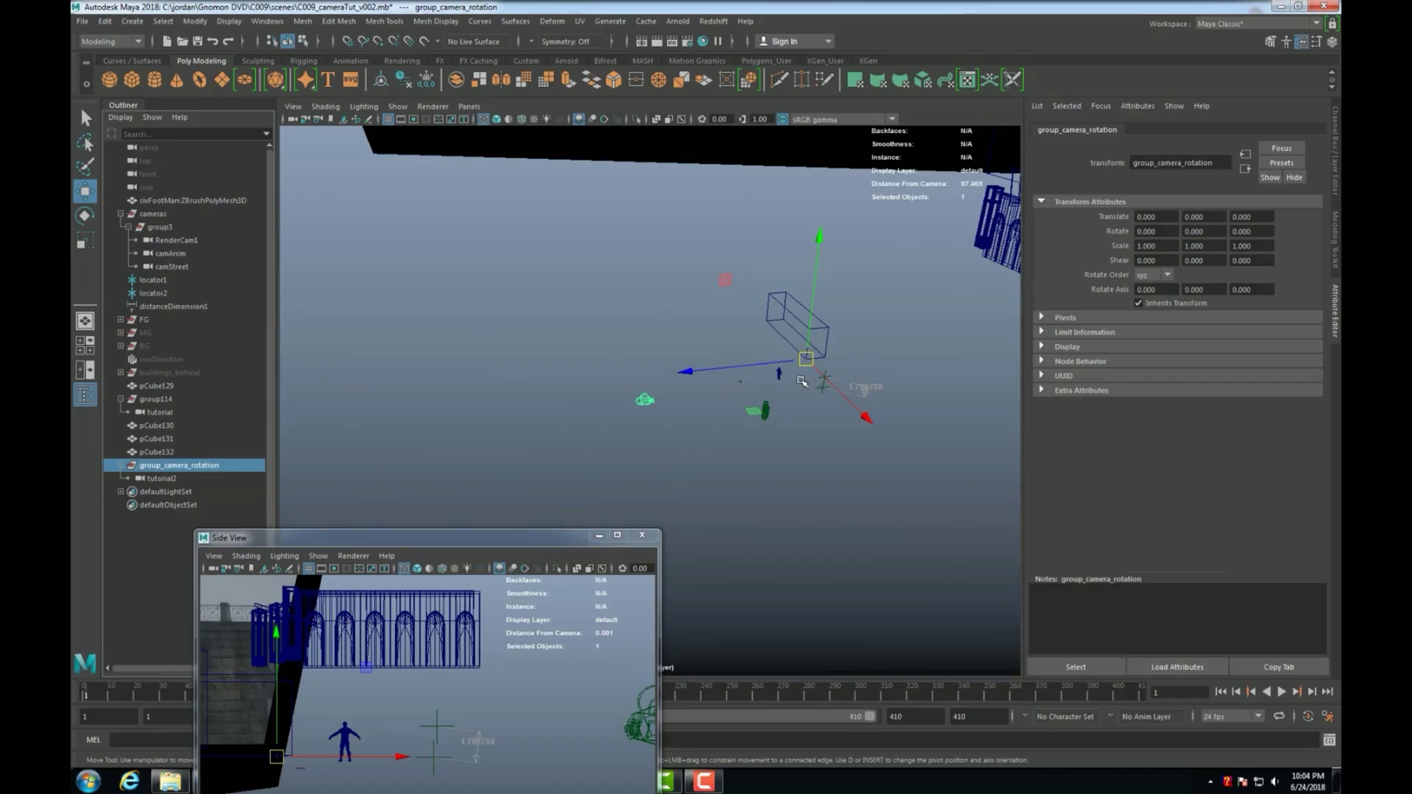
pyautogui.press('e')
pyautogui.moveTo(805, 376)
pyautogui.mouseDown()
pyautogui.moveTo(904, 345)
pyautogui.moveTo(886, 311)
pyautogui.moveTo(851, 324)
pyautogui.moveTo(822, 386)
pyautogui.mouseUp()
pyautogui.hotkey('ctrl', 'z')
pyautogui.keyDown('alt'); pyautogui.moveTo(822, 539); pyautogui.dragTo(555, 311); pyautogui.keyUp('alt')
pyautogui.press('w')
# Import C009_plate_frm_300_plate_OS_v002.jpg as the tutorial2 camera's image plane and display the resolution gate in its view
pyautogui.click(164, 477)
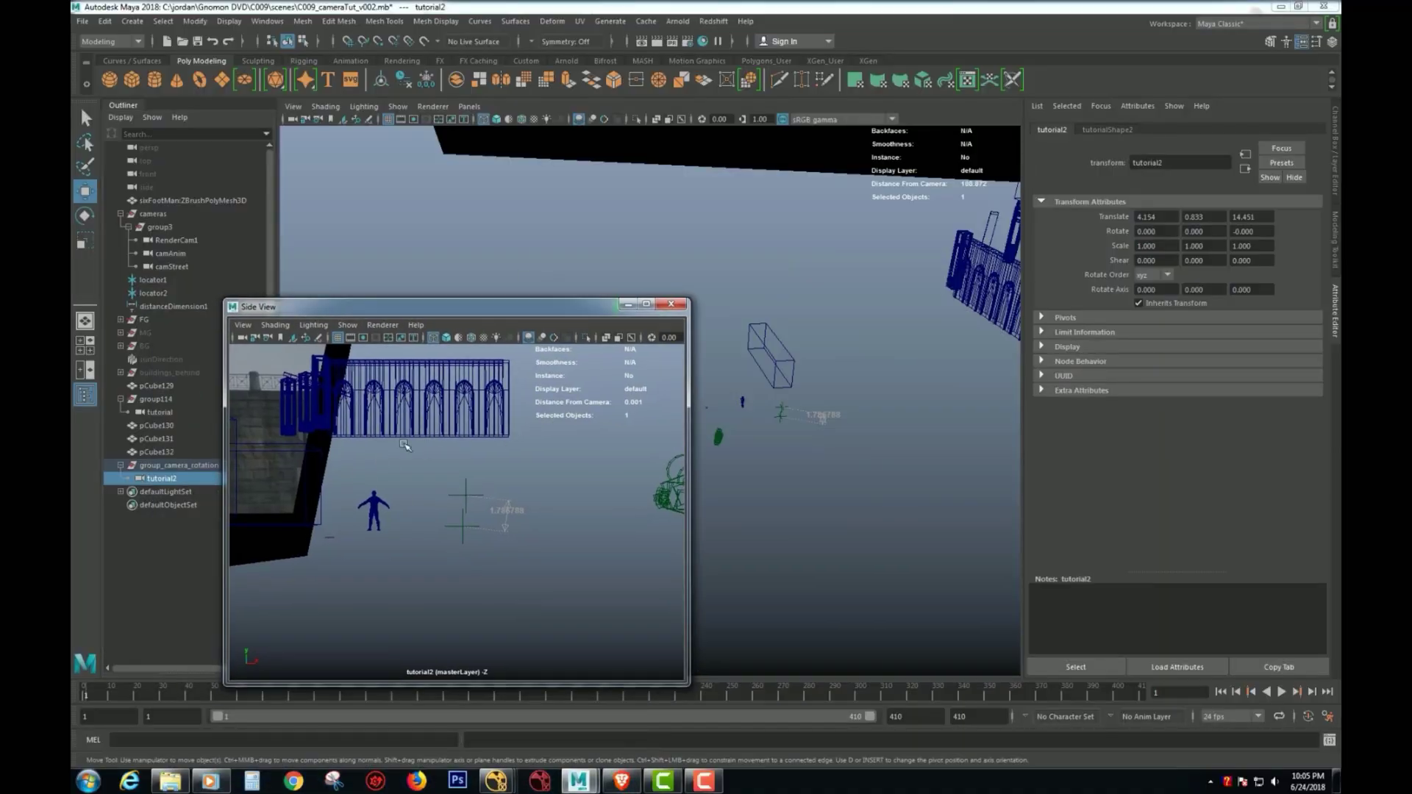
pyautogui.moveTo(500, 298); pyautogui.dragTo(520, 297)
pyautogui.click(263, 325)
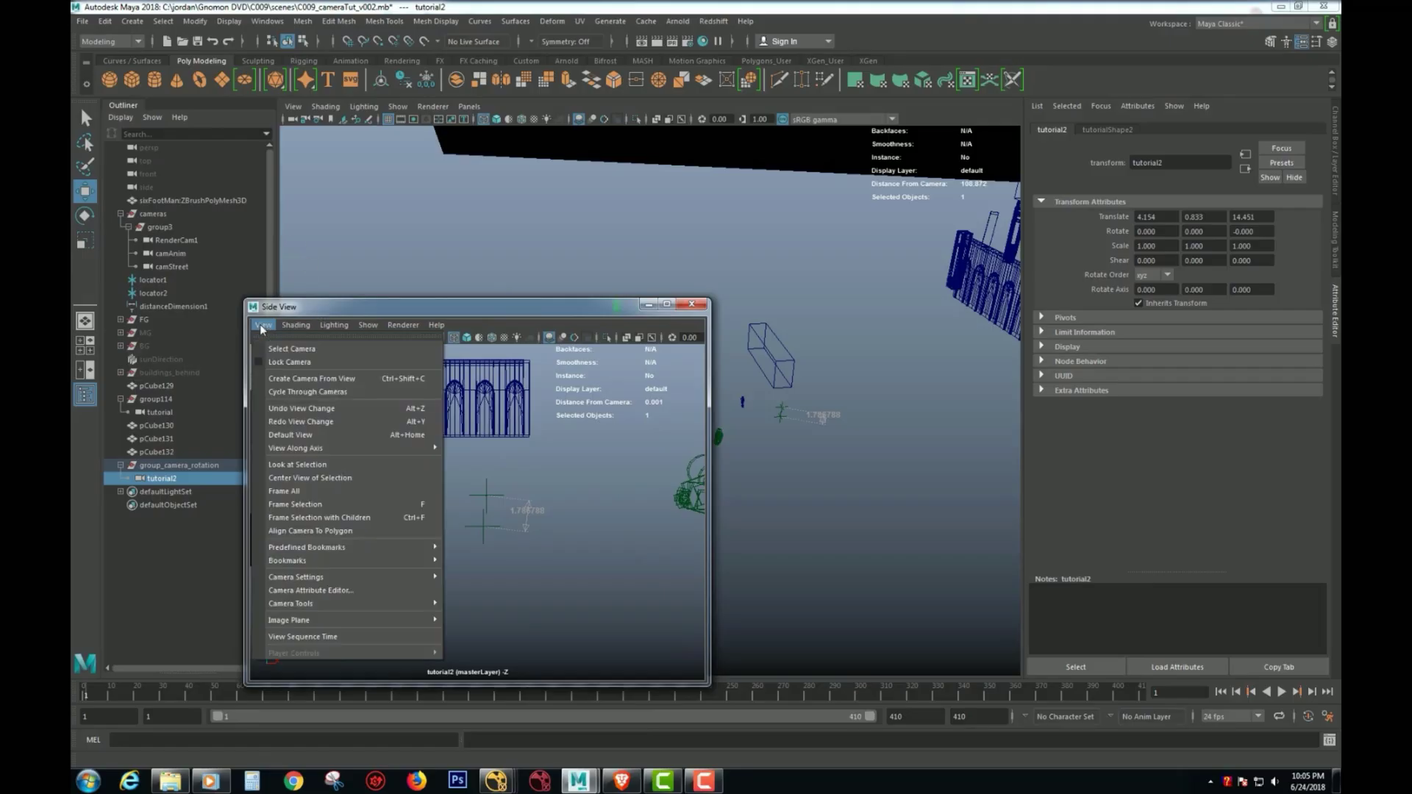
pyautogui.moveTo(375, 621)
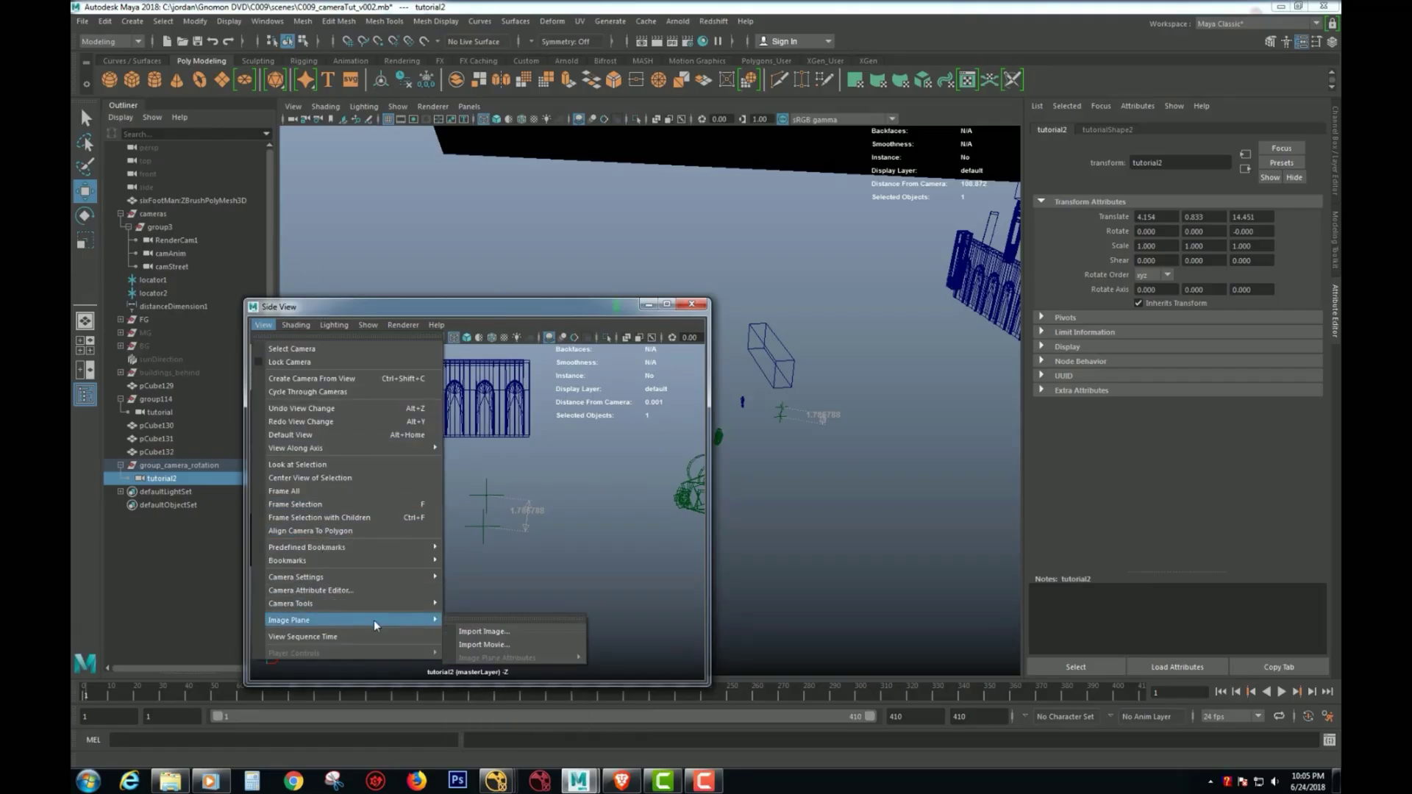
pyautogui.click(487, 633)
pyautogui.moveTo(596, 279); pyautogui.dragTo(823, 125)
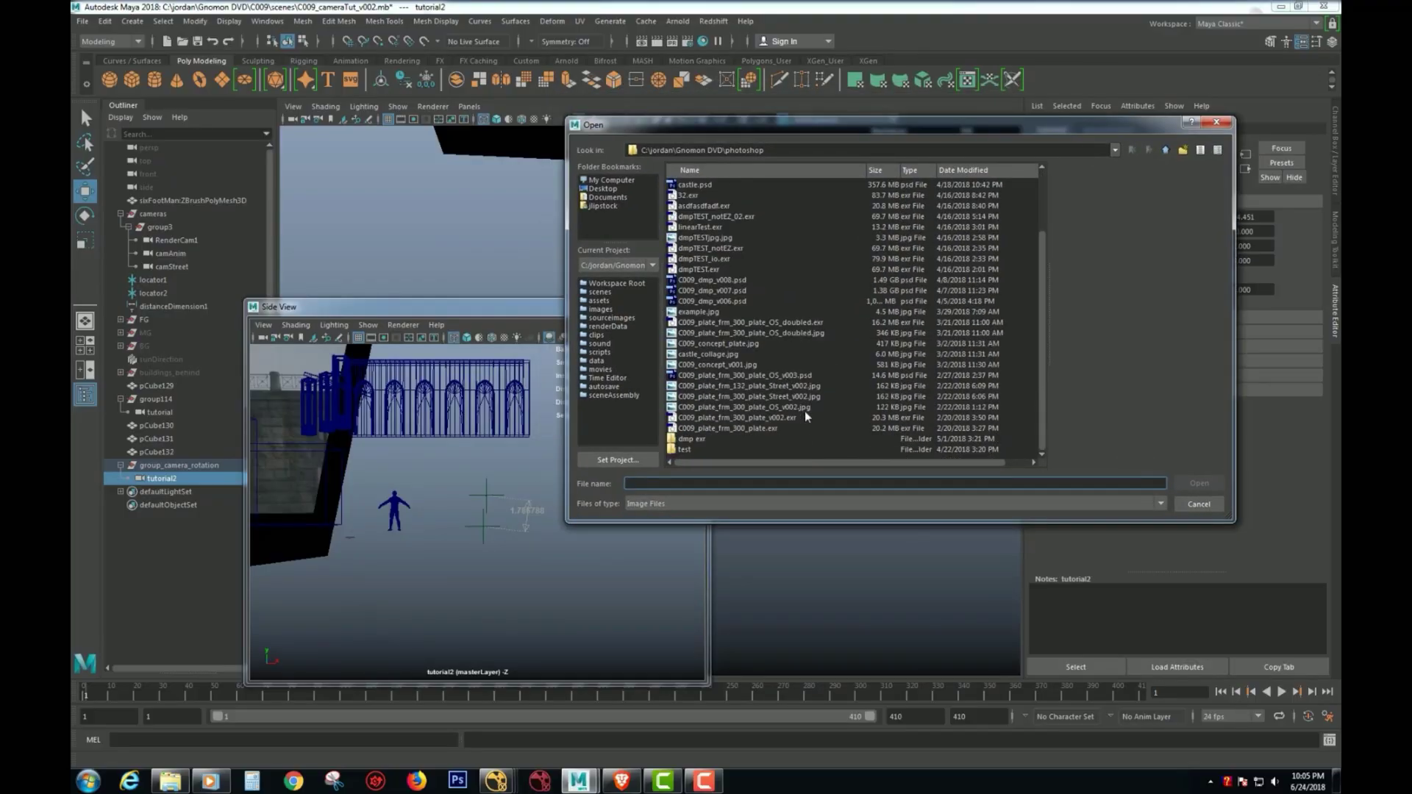
pyautogui.click(767, 407)
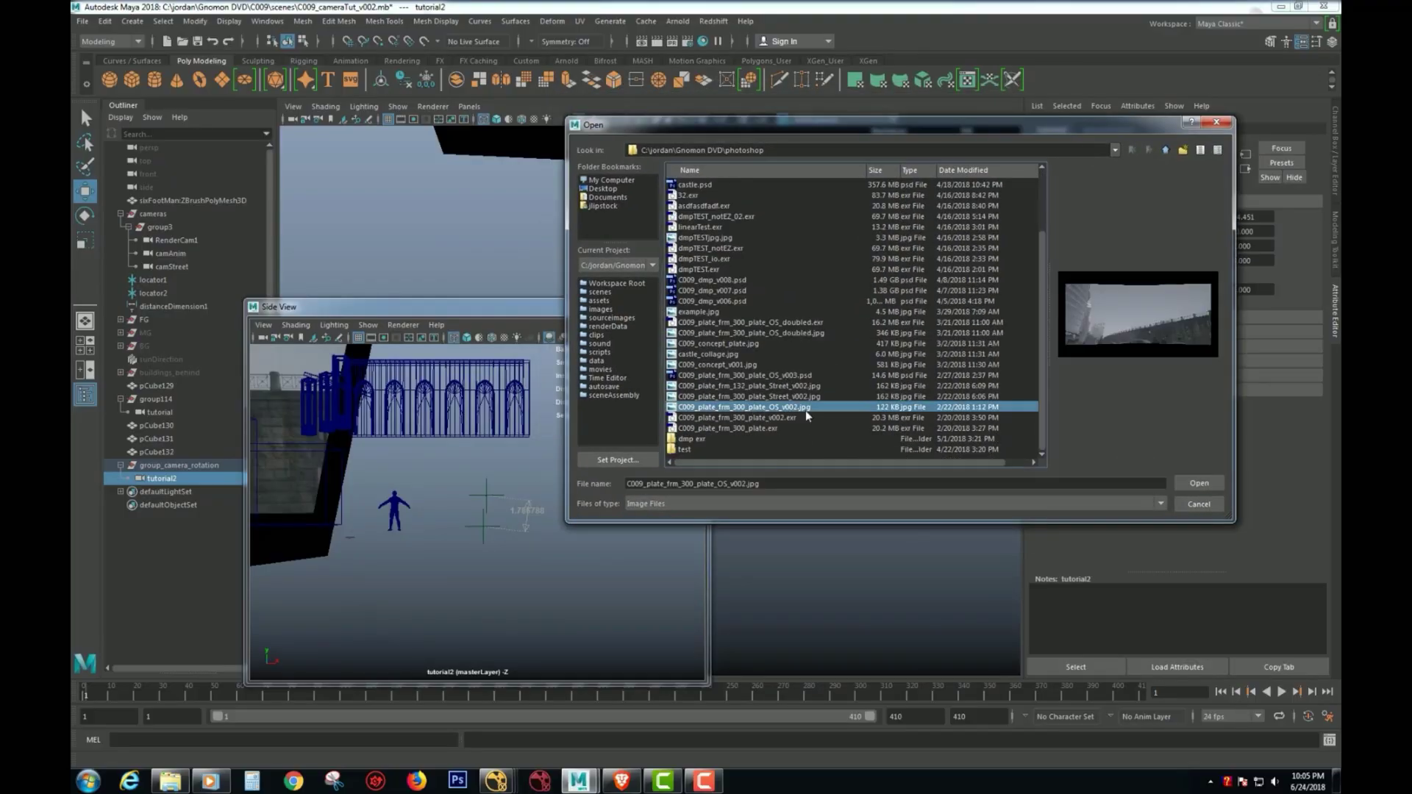
pyautogui.click(1206, 483)
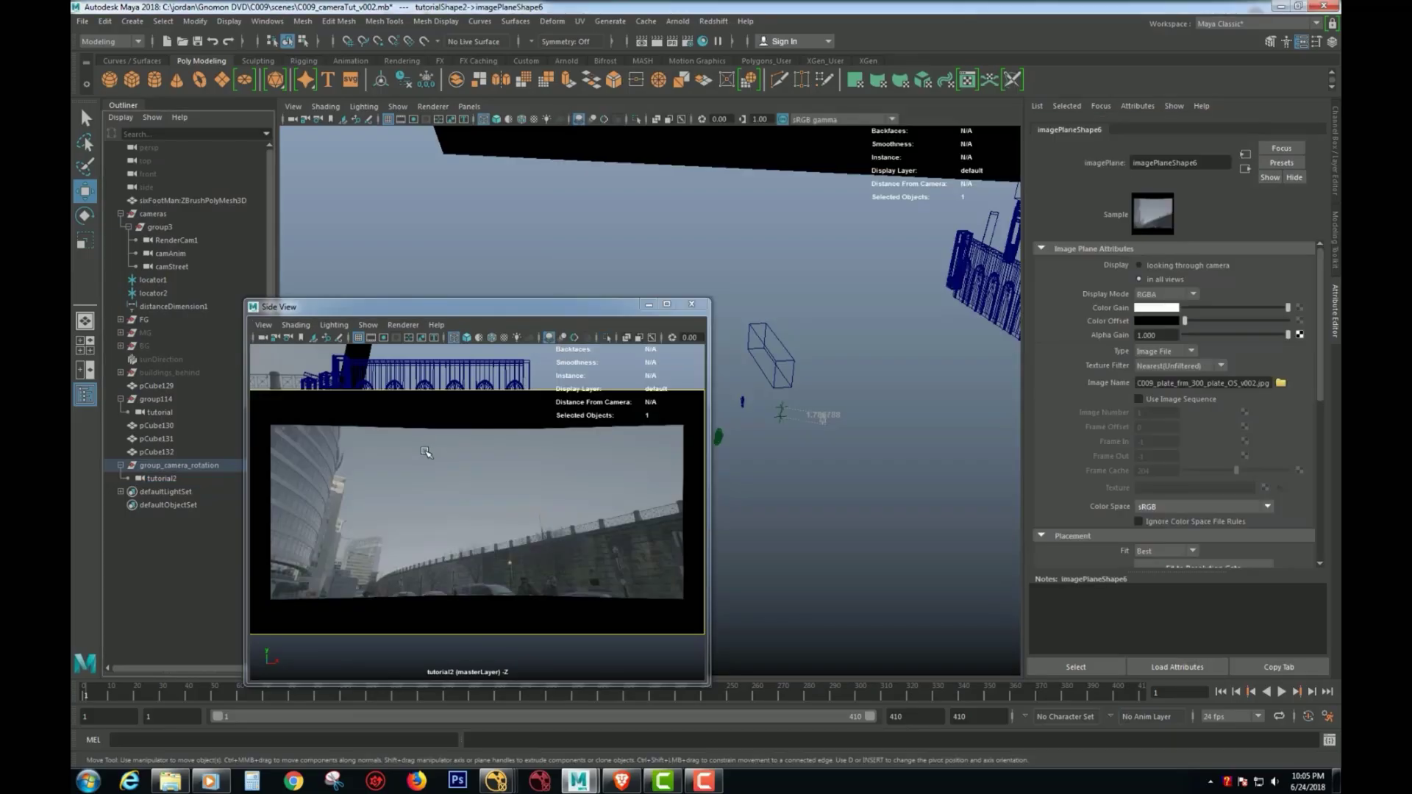
pyautogui.click(371, 341)
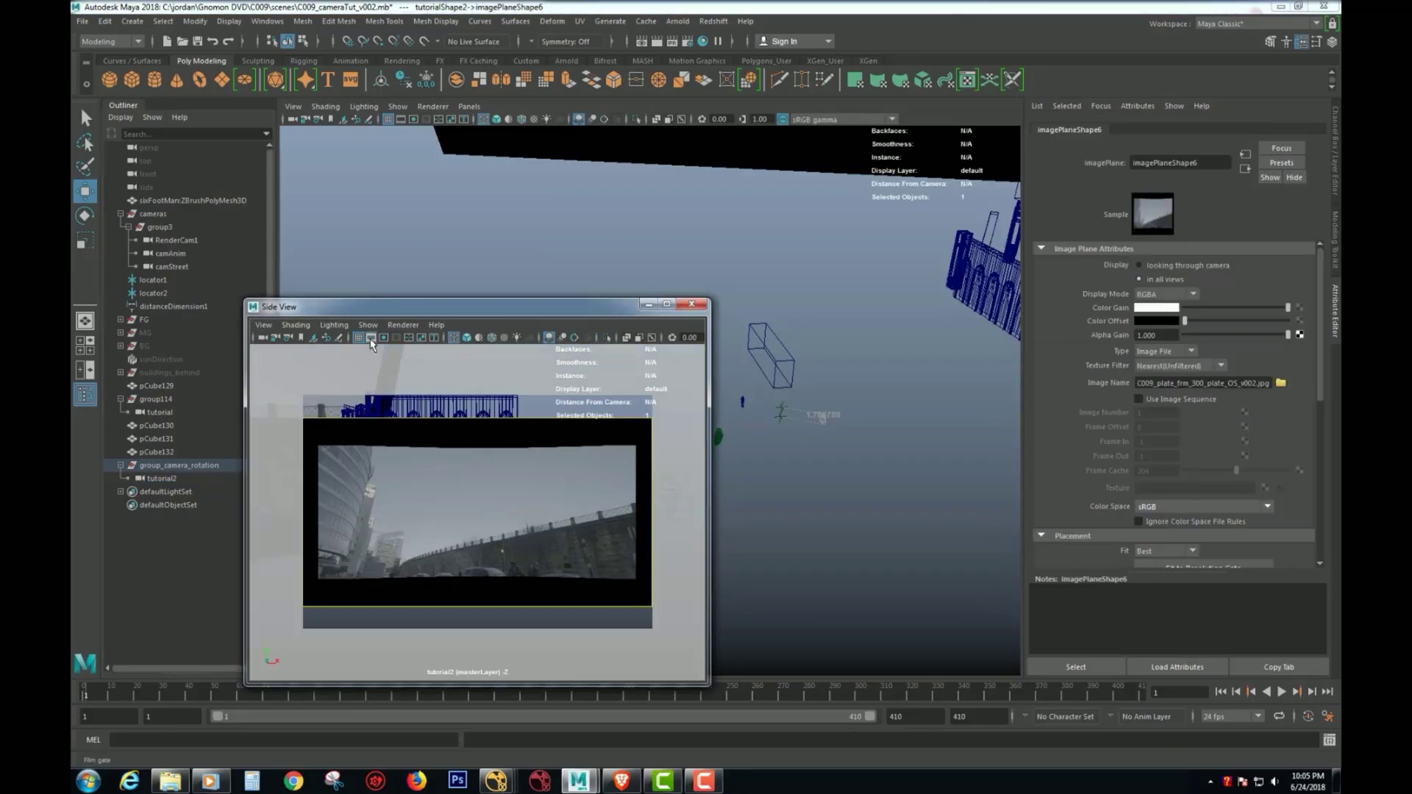
pyautogui.click(381, 336)
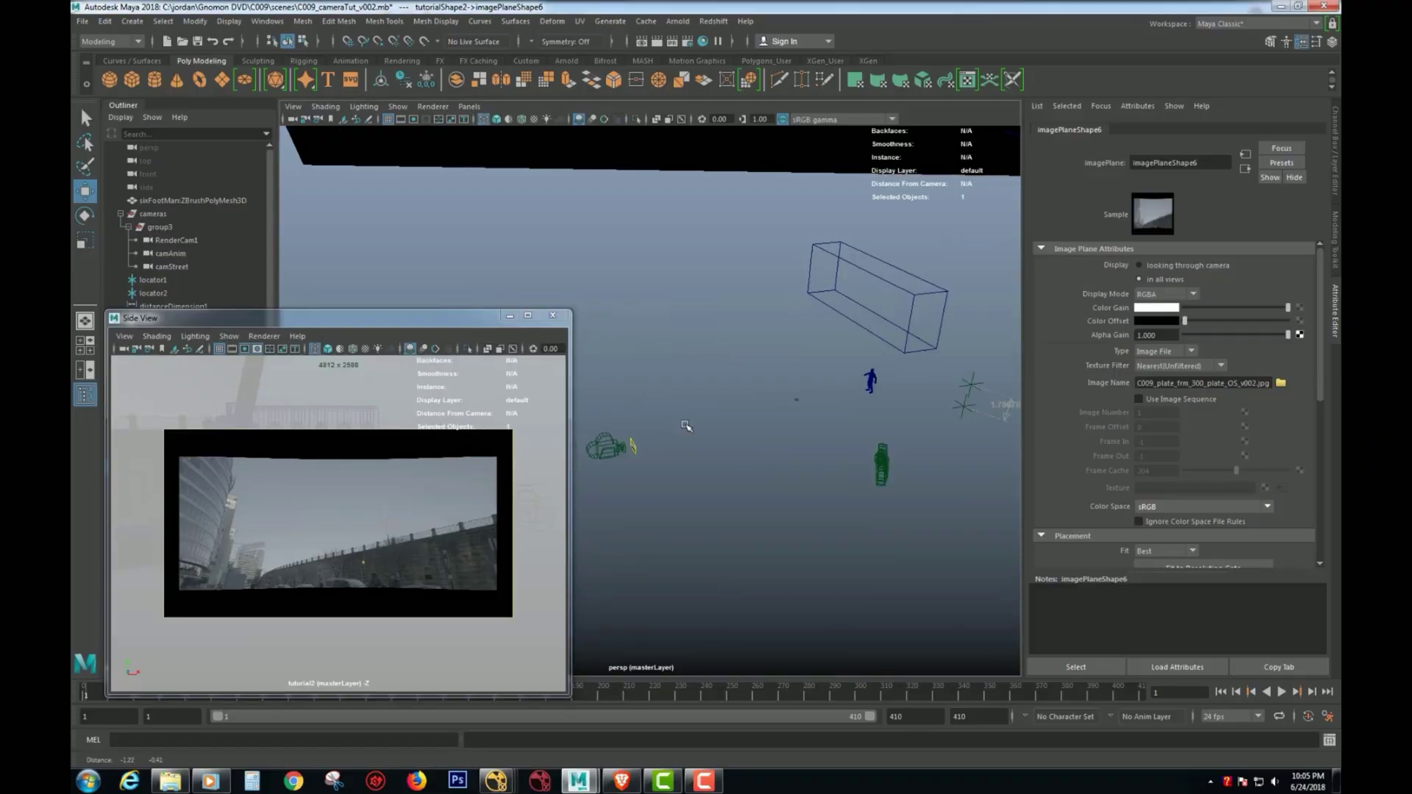
# Select the tutorial2 camera's image plane and set its depth to 1000
pyautogui.keyDown('alt'); pyautogui.moveTo(685, 426); pyautogui.dragTo(770, 405, button='middle'); pyautogui.keyUp('alt')
pyautogui.keyDown('alt'); pyautogui.moveTo(770, 404); pyautogui.dragTo(846, 435, button='right'); pyautogui.keyUp('alt')
pyautogui.keyDown('alt'); pyautogui.moveTo(856, 432); pyautogui.dragTo(766, 444, button='middle'); pyautogui.keyUp('alt')
pyautogui.keyDown('alt'); pyautogui.moveTo(767, 444); pyautogui.dragTo(733, 421, button='right'); pyautogui.keyUp('alt')
pyautogui.keyDown('alt'); pyautogui.moveTo(952, 353); pyautogui.dragTo(900, 358, button='right'); pyautogui.keyUp('alt')
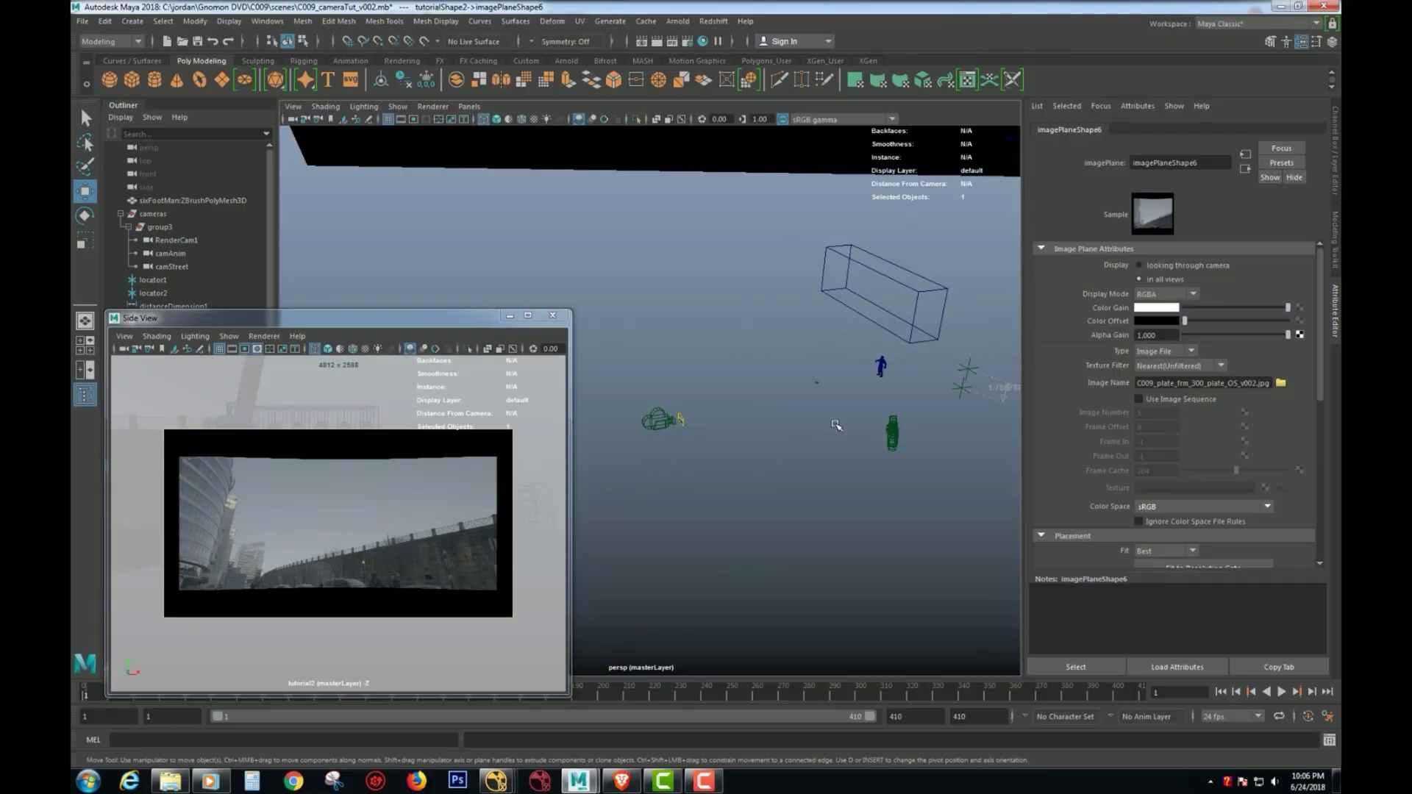
pyautogui.keyDown('alt'); pyautogui.moveTo(684, 419); pyautogui.dragTo(696, 425, button='right'); pyautogui.keyUp('alt')
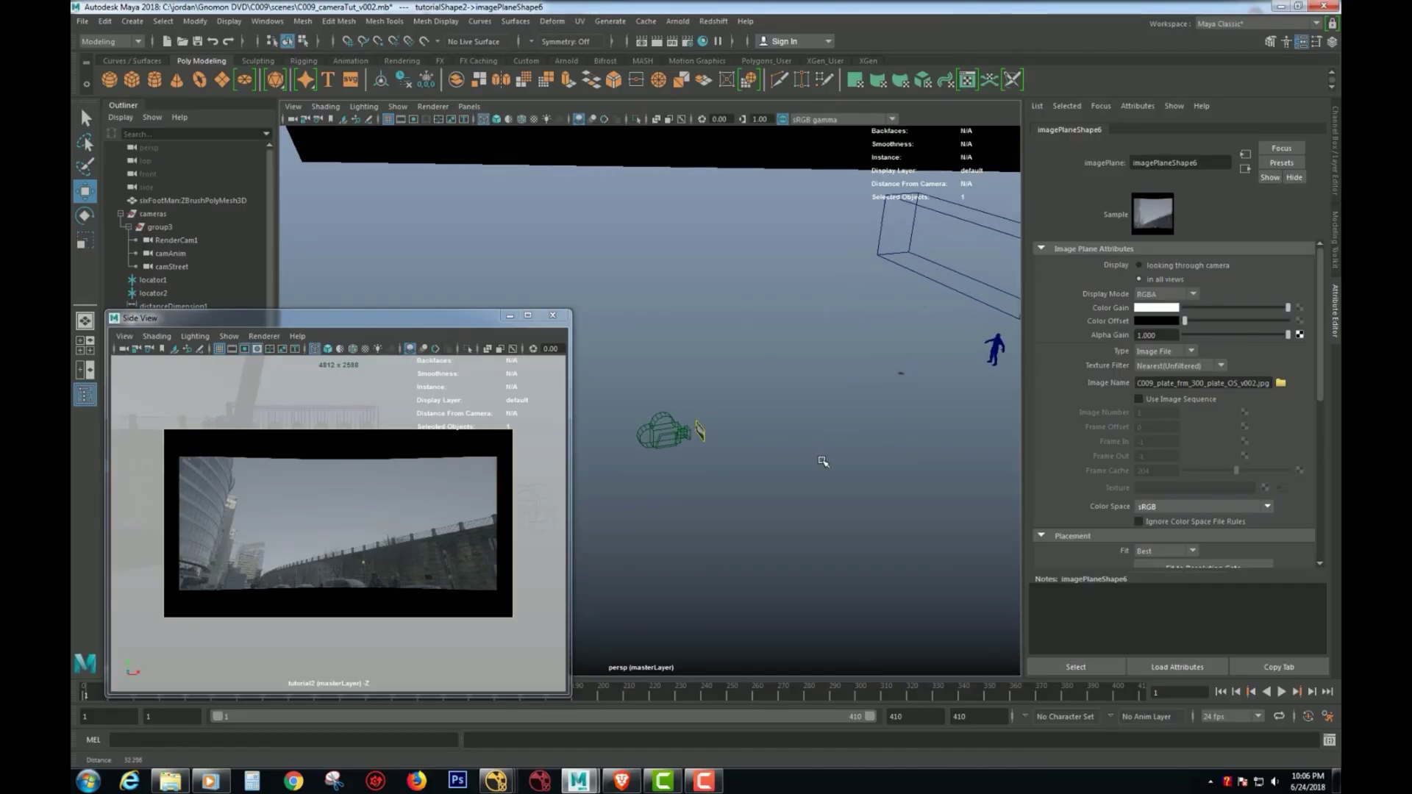
pyautogui.click(702, 428)
pyautogui.click(702, 430)
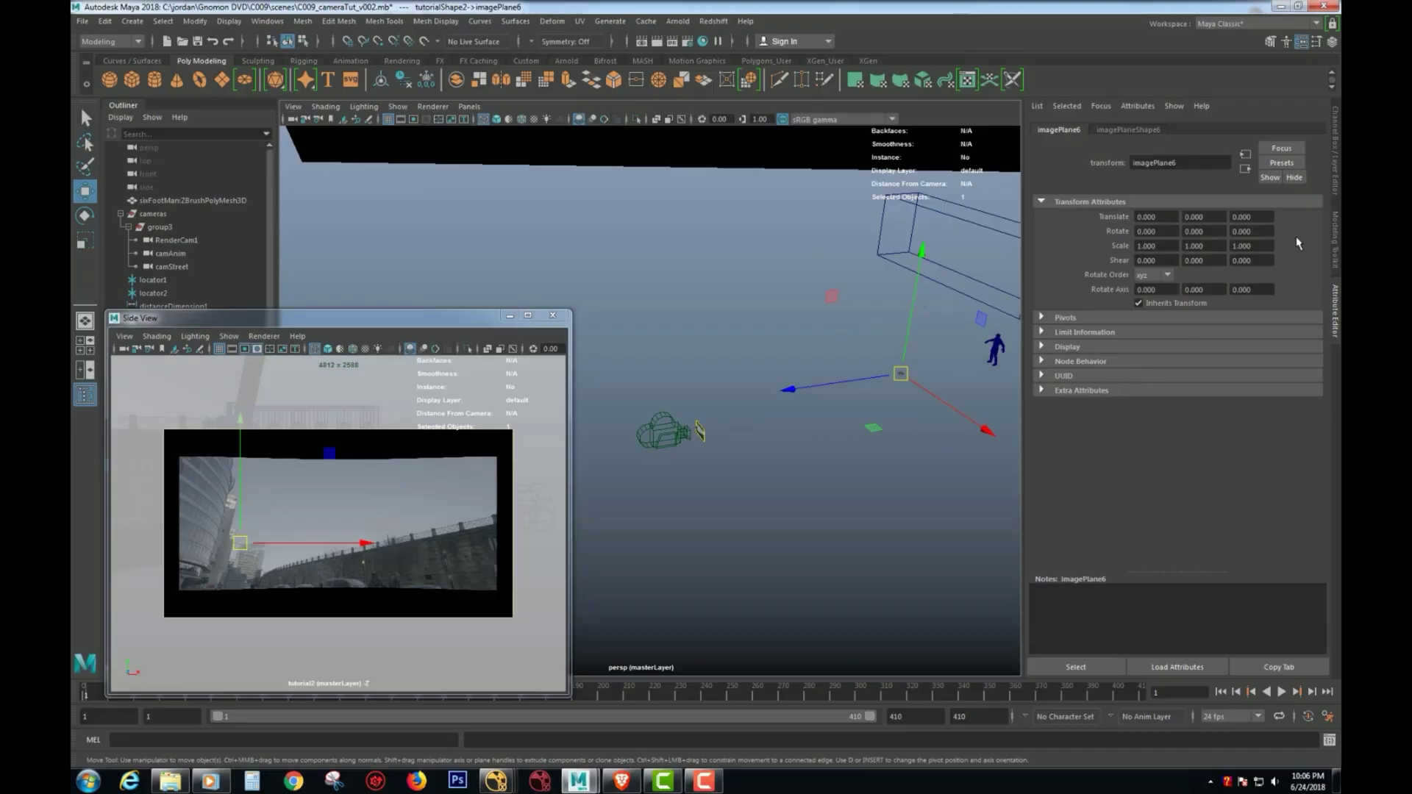
pyautogui.click(1335, 176)
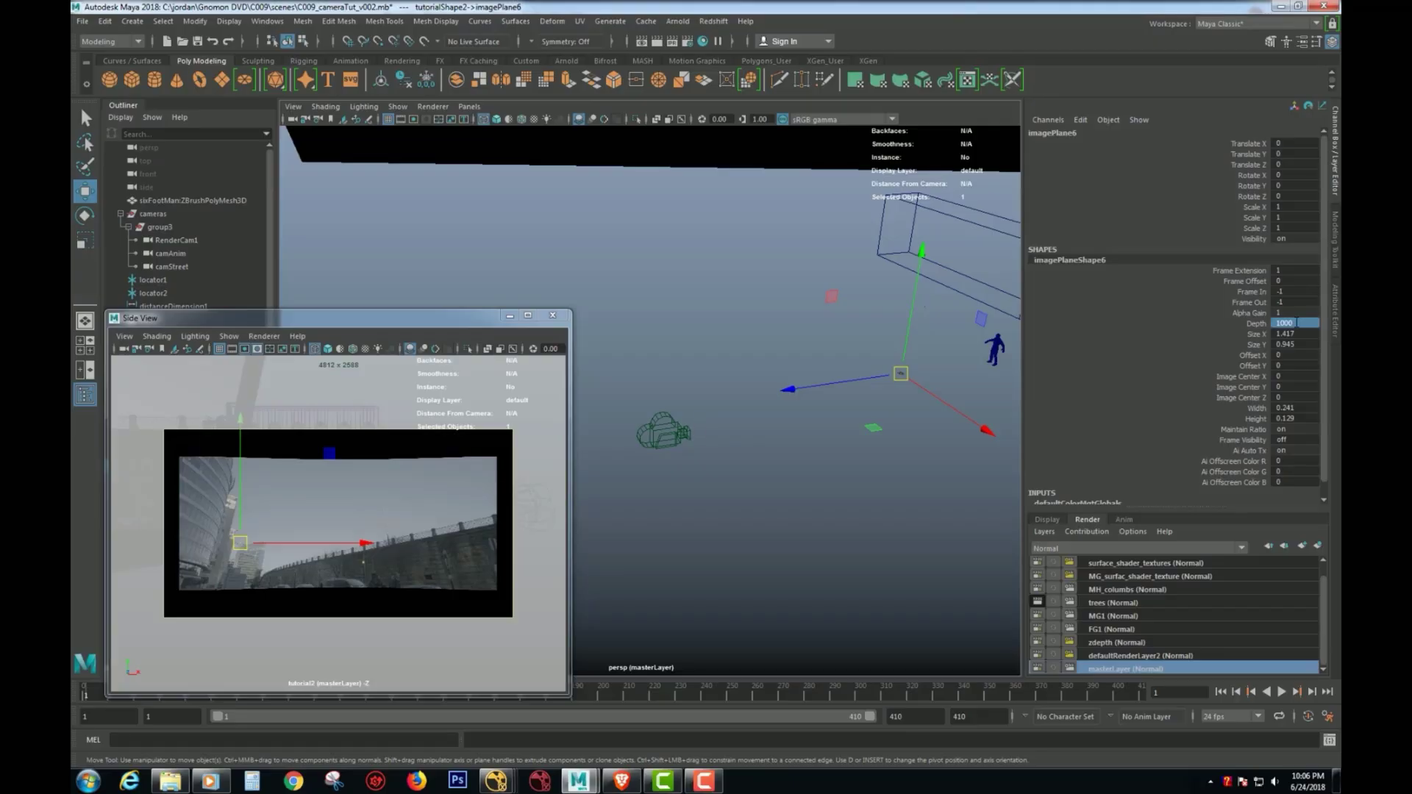
pyautogui.press('Return')
# Frame the image plane and examine how the plate sits behind the box, the figure and the cameras
pyautogui.press('f')
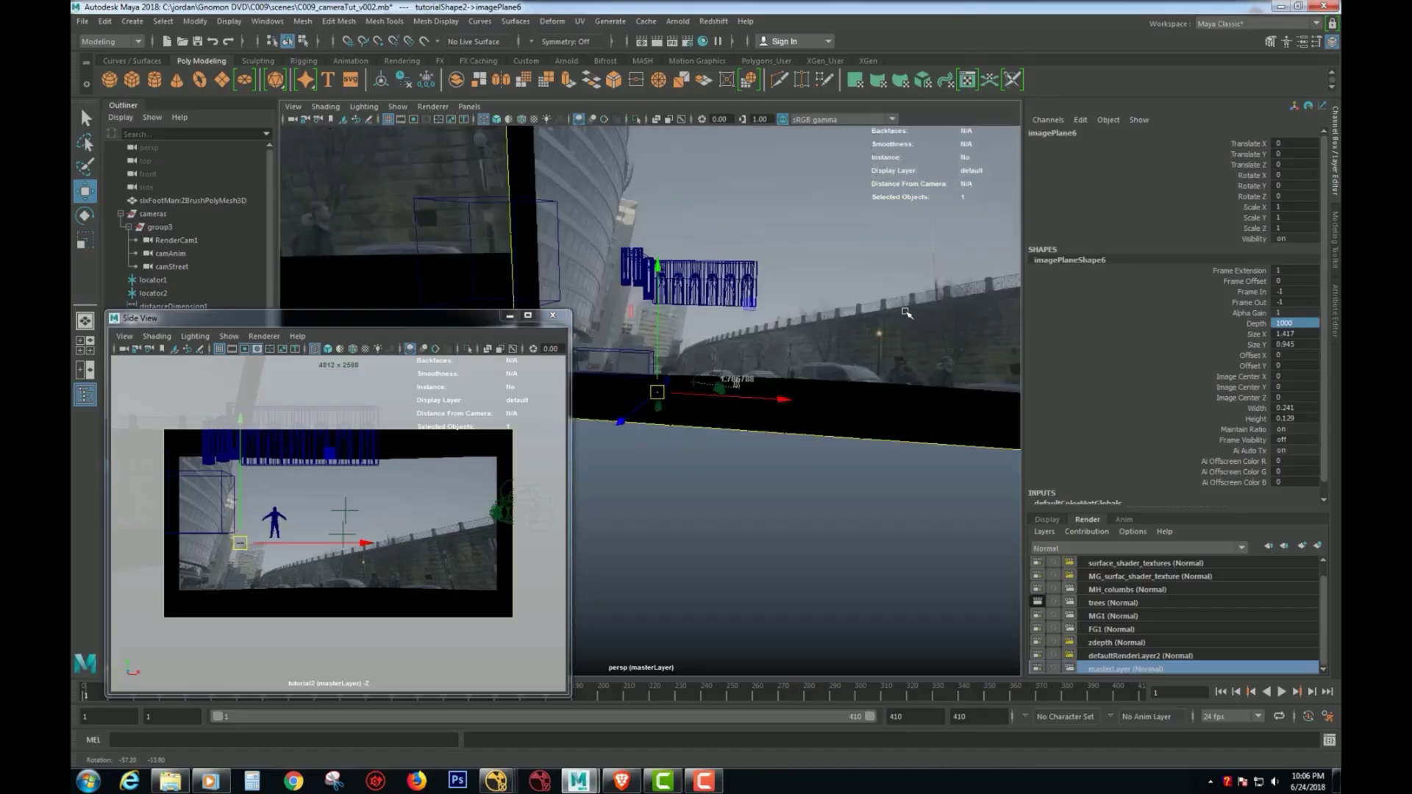
pyautogui.keyDown('alt'); pyautogui.moveTo(815, 318); pyautogui.dragTo(706, 485); pyautogui.keyUp('alt')
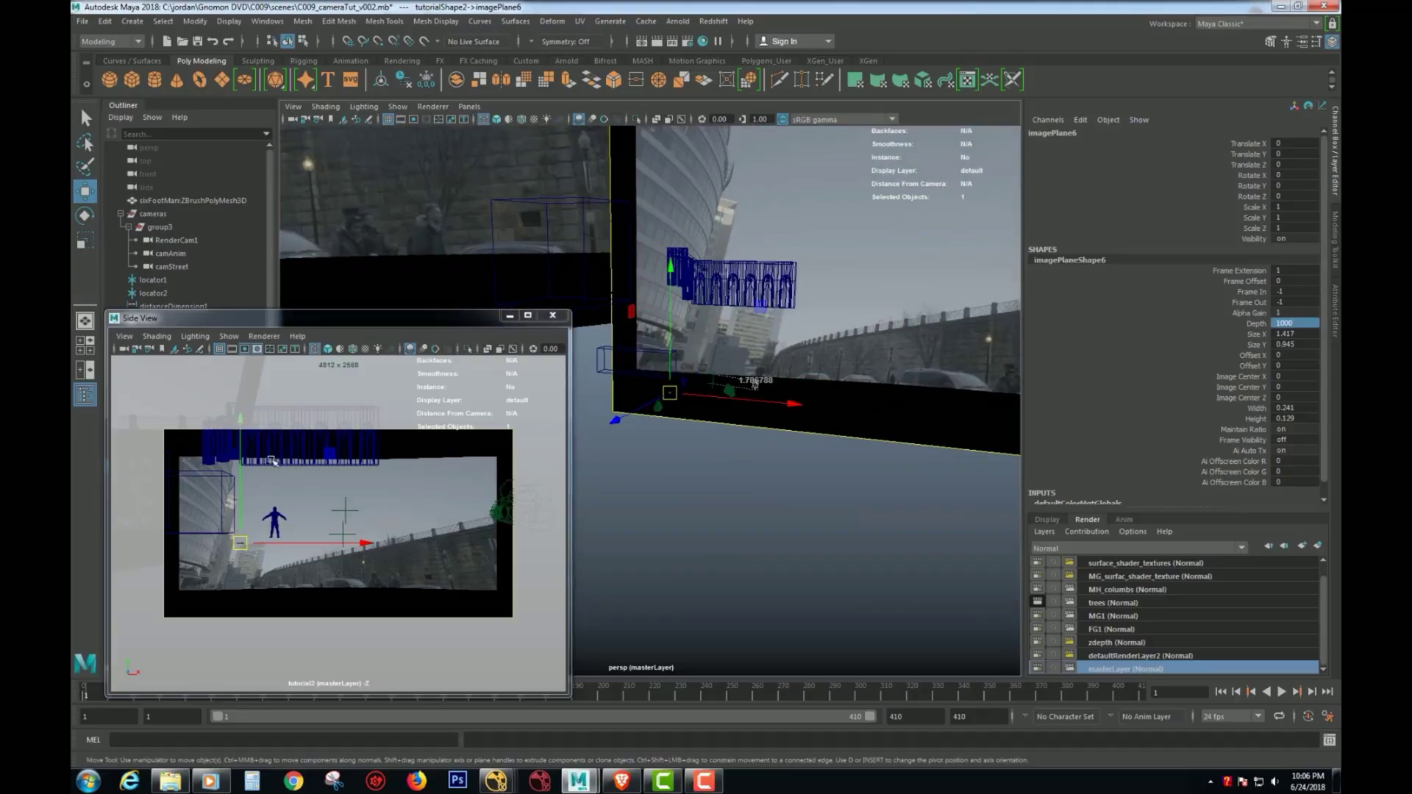
pyautogui.keyDown('alt'); pyautogui.moveTo(831, 397); pyautogui.dragTo(327, 447); pyautogui.keyUp('alt')
pyautogui.keyDown('alt'); pyautogui.moveTo(872, 487); pyautogui.dragTo(765, 457, button='right'); pyautogui.keyUp('alt')
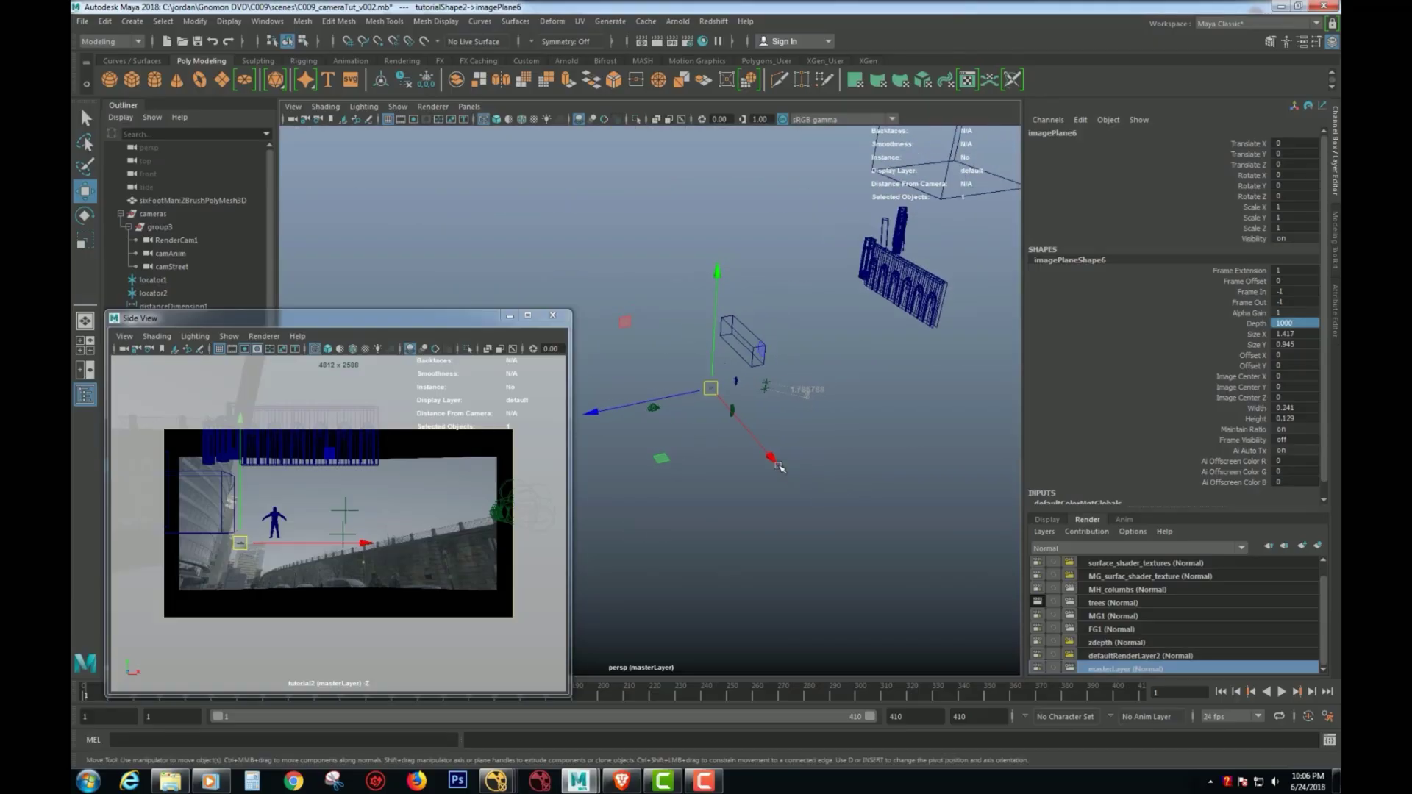
pyautogui.keyDown('alt'); pyautogui.moveTo(633, 433); pyautogui.dragTo(662, 428, button='right'); pyautogui.keyUp('alt')
pyautogui.keyDown('alt'); pyautogui.moveTo(661, 429); pyautogui.dragTo(687, 428); pyautogui.keyUp('alt')
pyautogui.keyDown('alt'); pyautogui.moveTo(687, 428); pyautogui.dragTo(764, 428, button='right'); pyautogui.keyUp('alt')
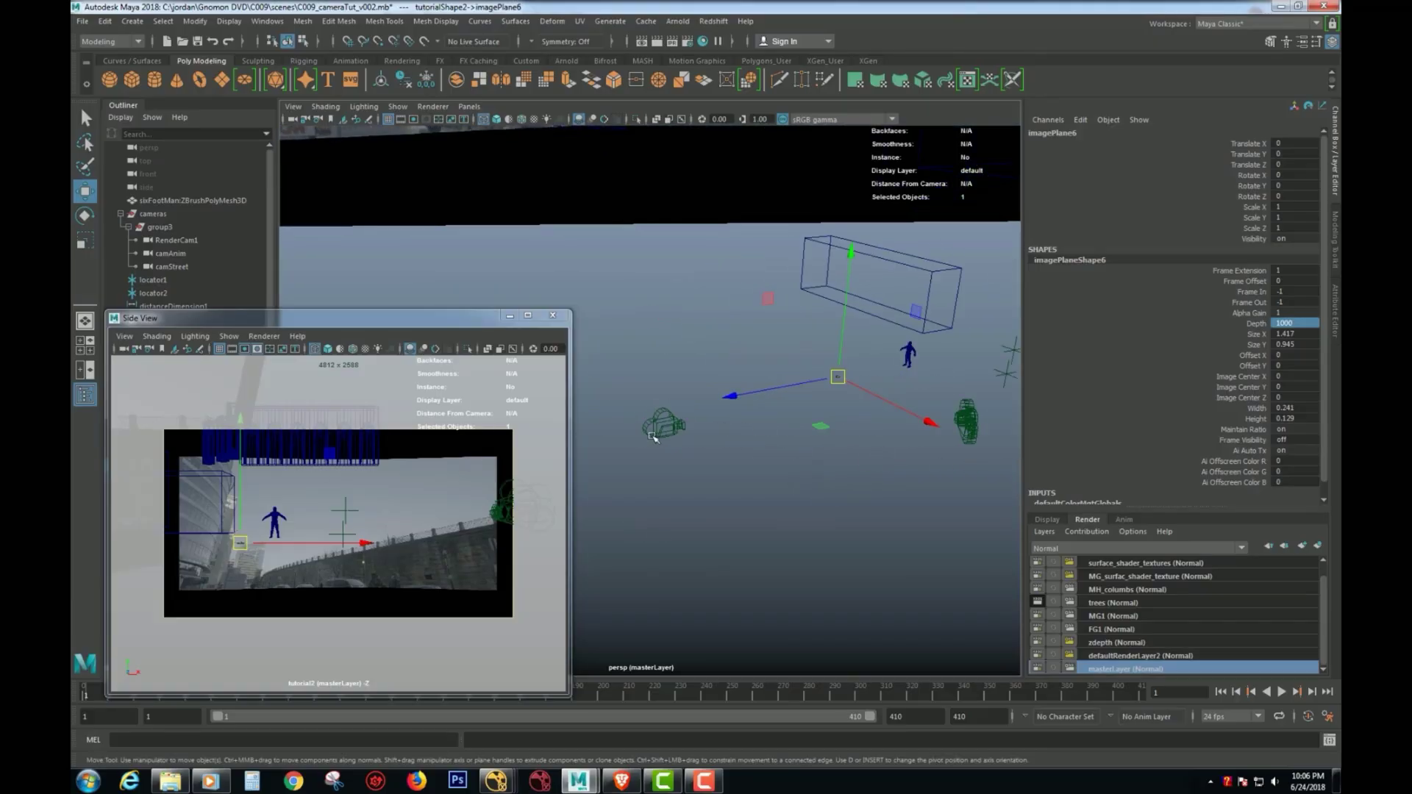
pyautogui.keyDown('alt'); pyautogui.moveTo(656, 432); pyautogui.dragTo(882, 436); pyautogui.keyUp('alt')
pyautogui.moveTo(443, 441); pyautogui.dragTo(316, 548)
pyautogui.keyDown('shift'); pyautogui.moveTo(253, 457); pyautogui.dragTo(294, 509); pyautogui.keyUp('shift')
pyautogui.keyDown('shift'); pyautogui.moveTo(280, 577); pyautogui.dragTo(247, 481); pyautogui.keyUp('shift')
pyautogui.click(316, 488)
pyautogui.click(728, 514)
pyautogui.keyDown('alt'); pyautogui.moveTo(705, 483); pyautogui.dragTo(666, 503); pyautogui.keyUp('alt')
pyautogui.moveTo(447, 320); pyautogui.dragTo(577, 496)
# Select the tutorial2 camera and set its X, Y and Z translation to 0
pyautogui.click(158, 479)
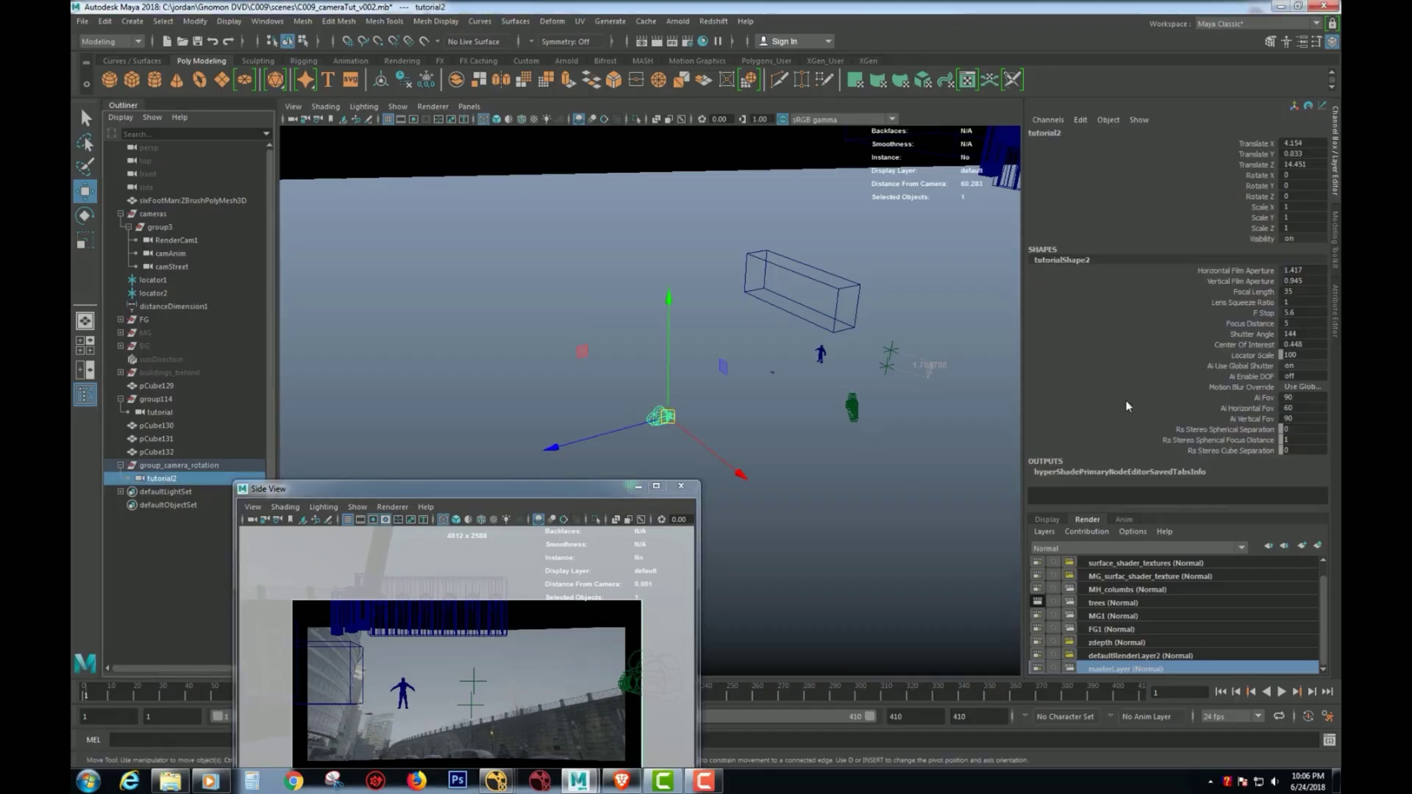
pyautogui.moveTo(1302, 144); pyautogui.dragTo(1300, 165)
pyautogui.write('0')
pyautogui.press('Return')
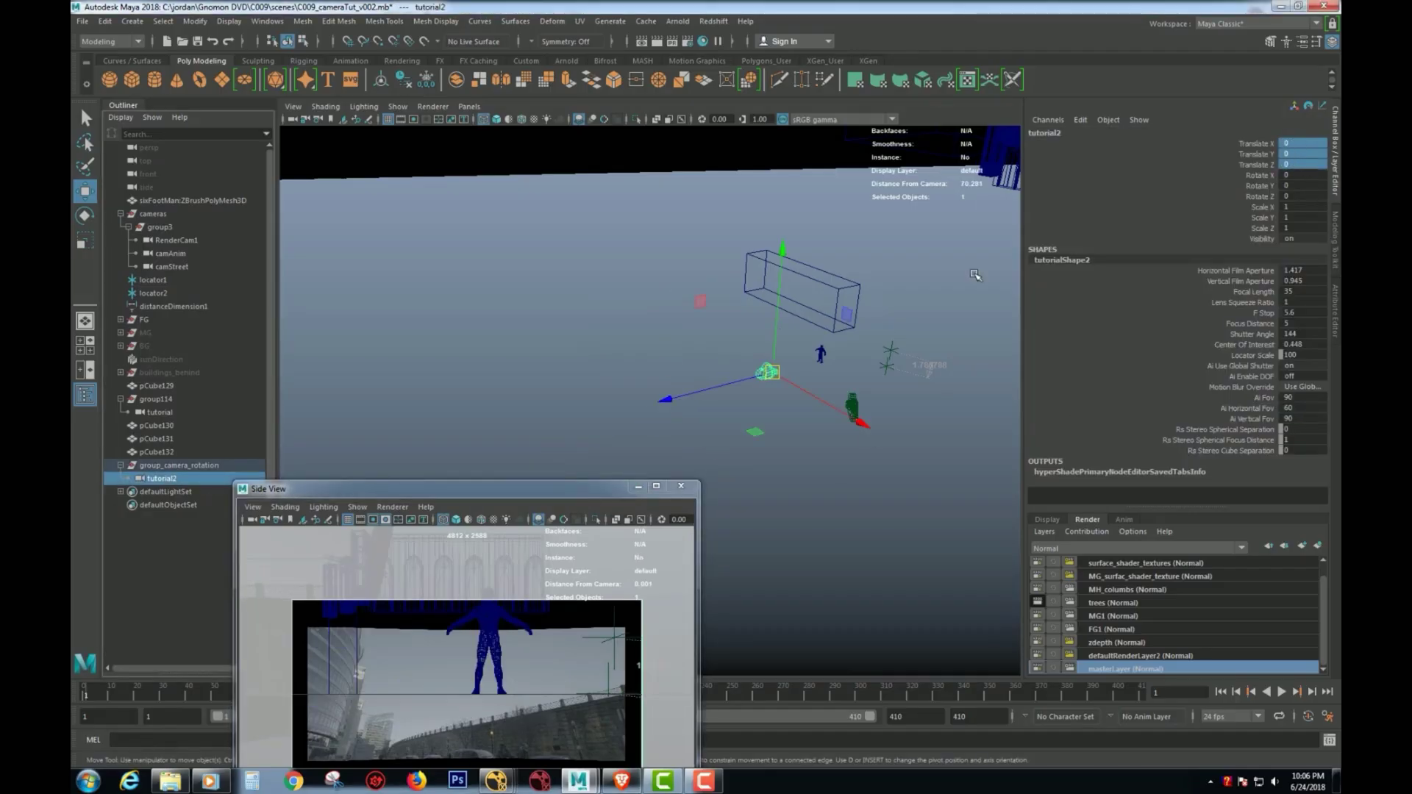
# Select group_camera_rotation and centre its pivot
pyautogui.click(156, 468)
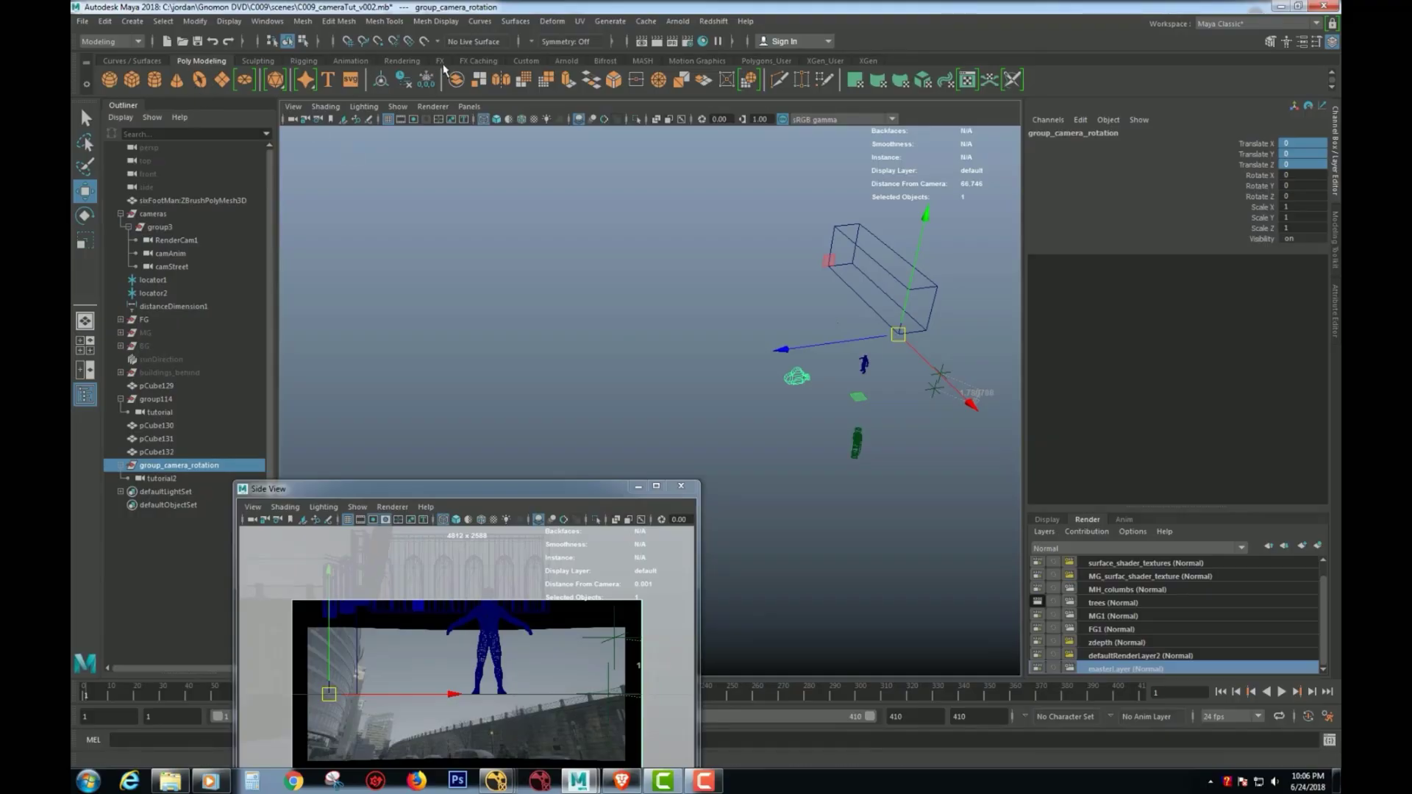
pyautogui.click(276, 20)
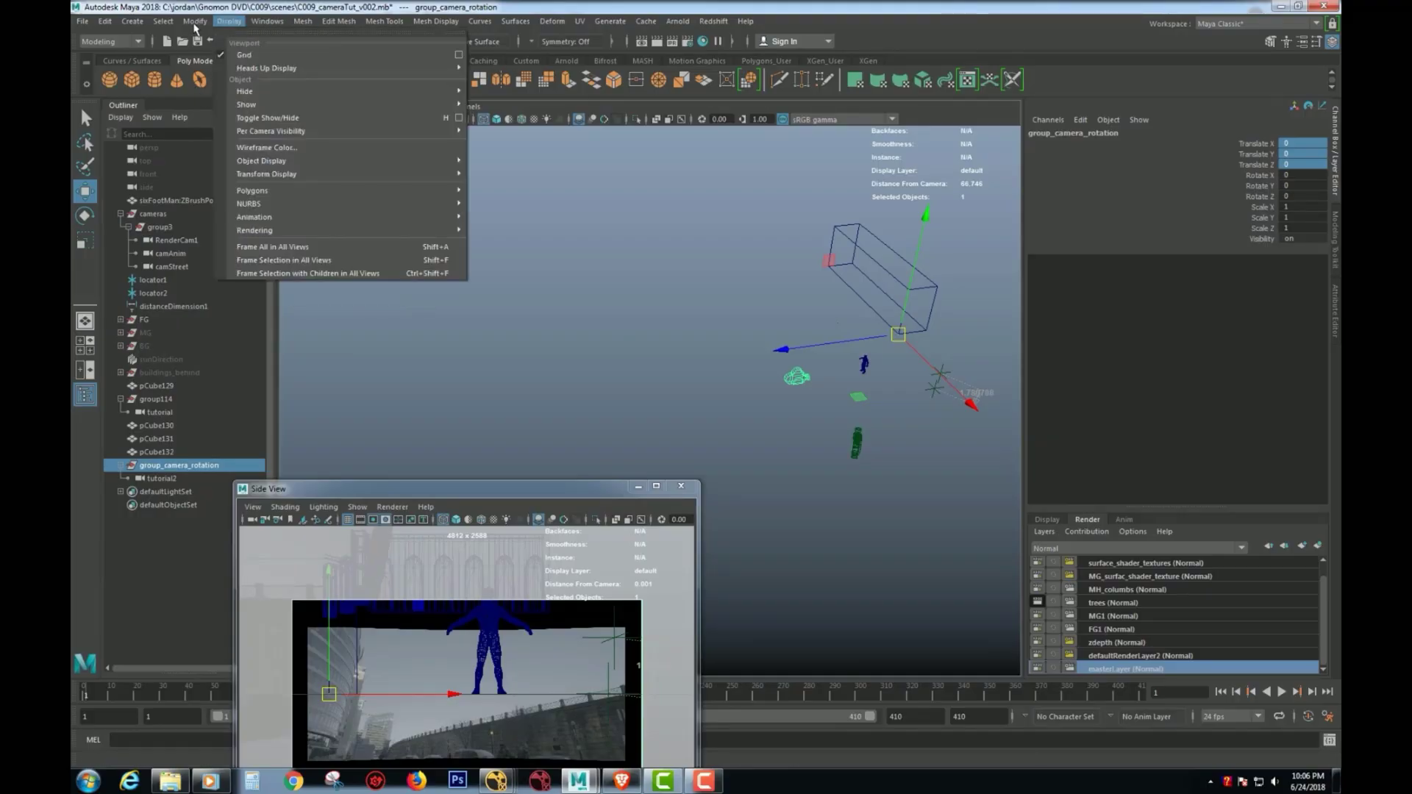
pyautogui.moveTo(194, 24)
pyautogui.click(223, 118)
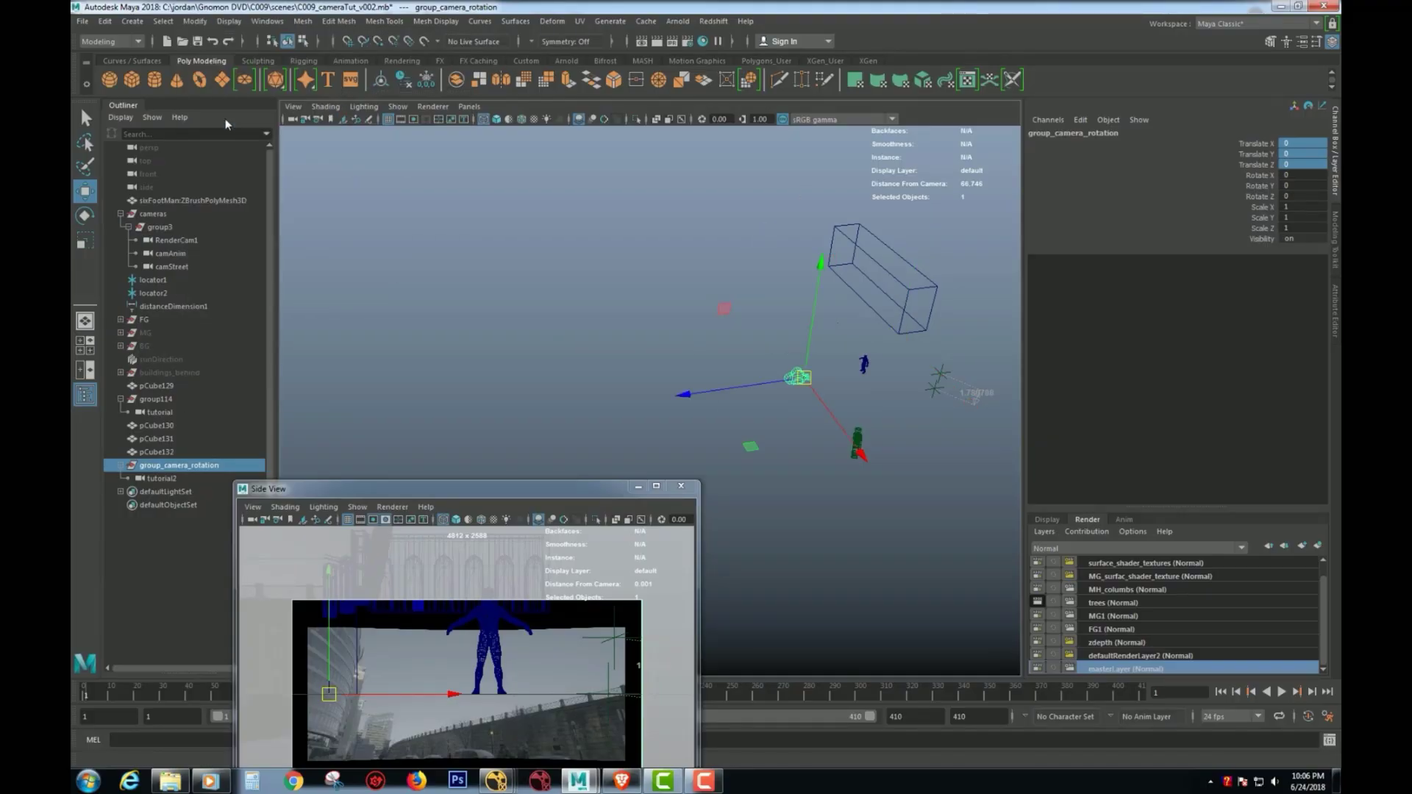
# Examine the tutorial2 camera's position relative to the figure, the box and the plate from several angles
pyautogui.keyDown('alt'); pyautogui.moveTo(740, 261); pyautogui.dragTo(853, 434); pyautogui.keyUp('alt')
pyautogui.scroll(-6, 581, 349)
pyautogui.keyDown('alt'); pyautogui.moveTo(659, 343); pyautogui.dragTo(691, 347); pyautogui.keyUp('alt')
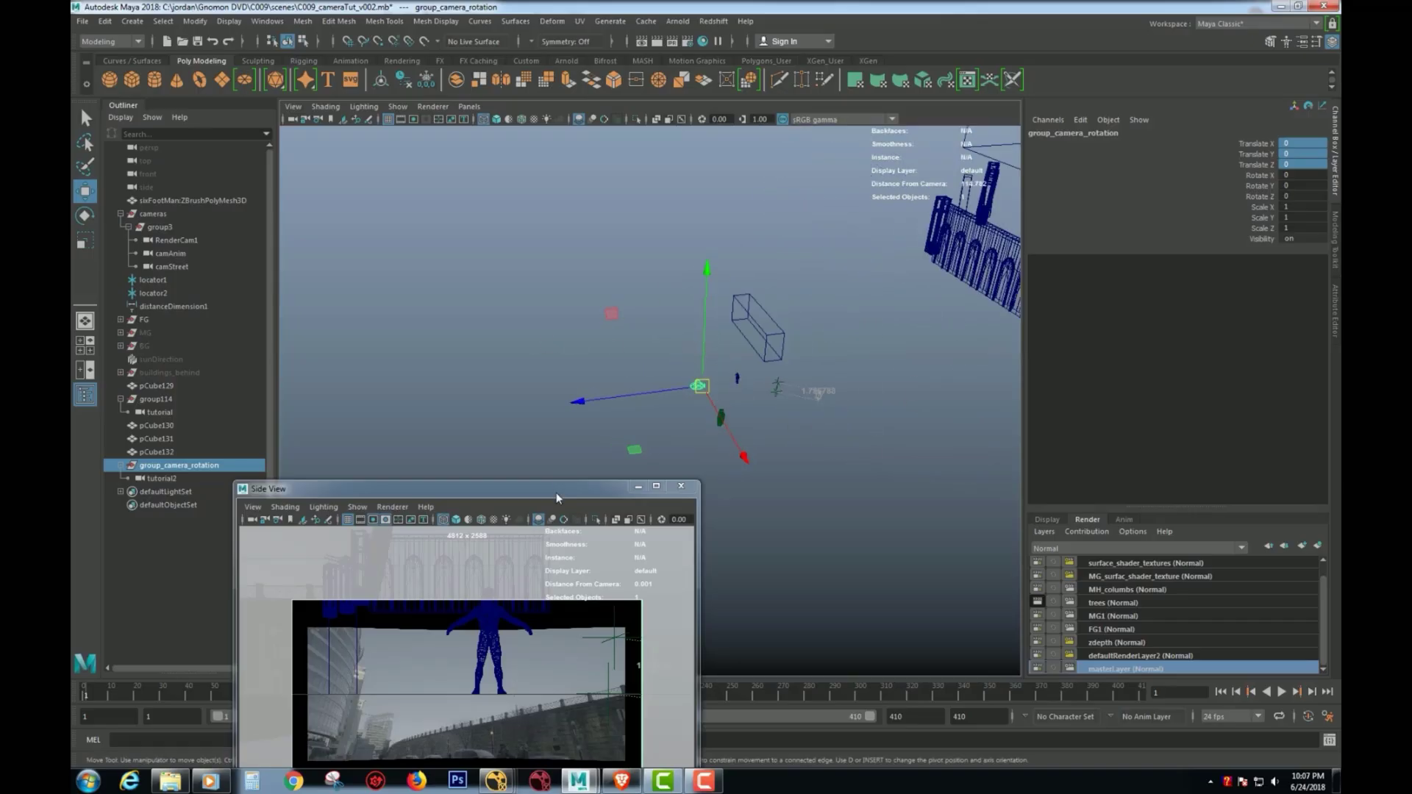
pyautogui.moveTo(558, 491); pyautogui.dragTo(407, 392)
pyautogui.keyDown('alt'); pyautogui.moveTo(661, 471); pyautogui.dragTo(753, 500); pyautogui.keyUp('alt')
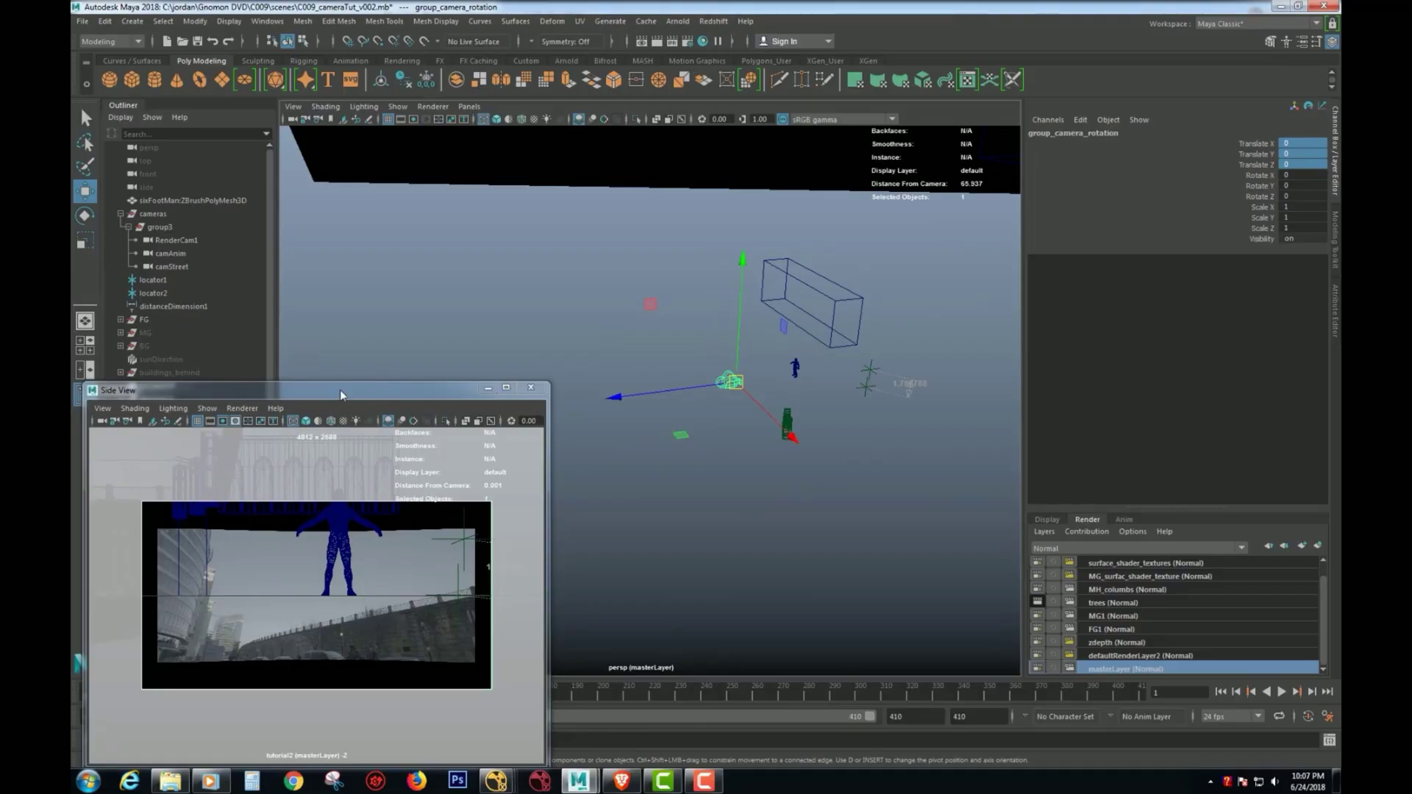
pyautogui.moveTo(340, 390); pyautogui.dragTo(584, 499)
pyautogui.keyDown('alt'); pyautogui.moveTo(813, 449); pyautogui.dragTo(710, 435, button='middle'); pyautogui.keyUp('alt')
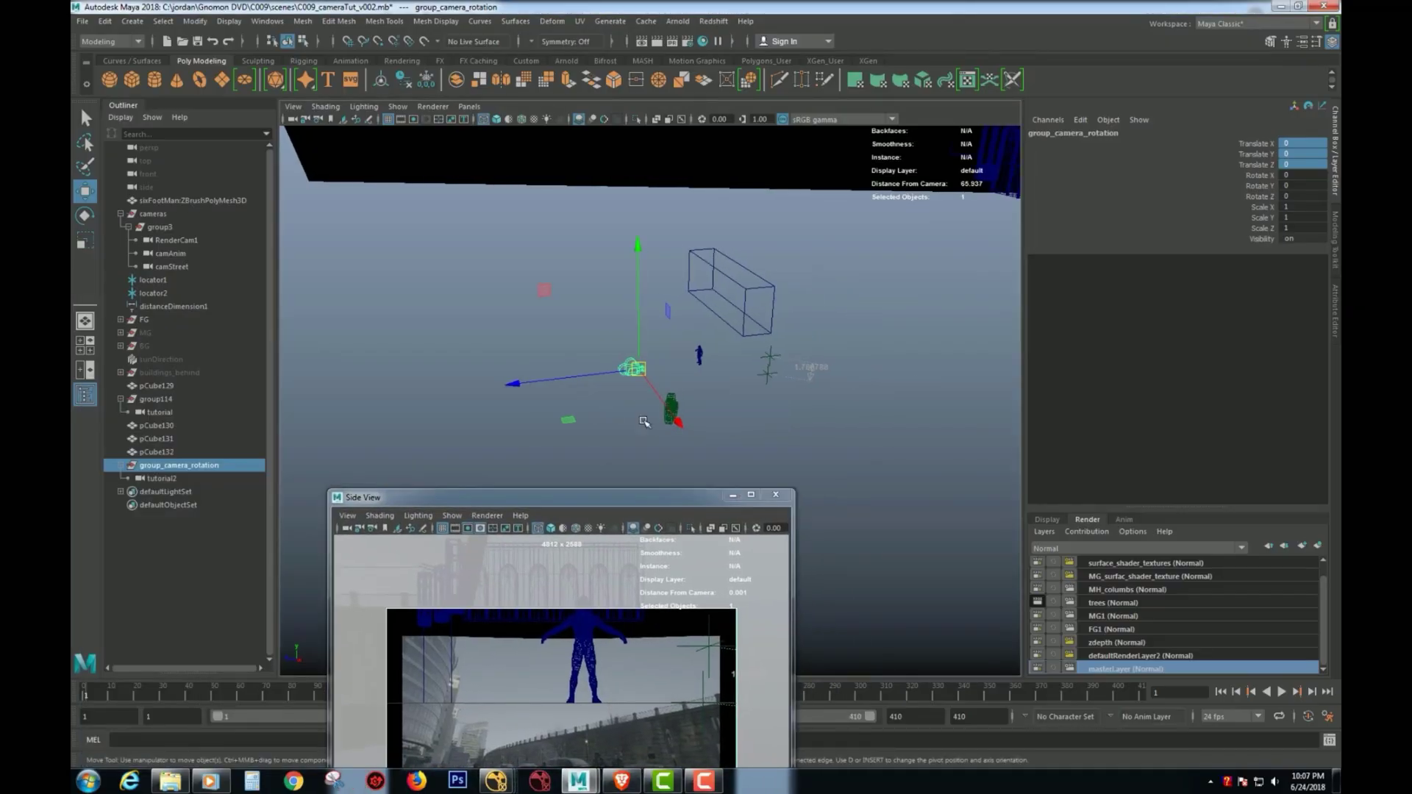
pyautogui.scroll(3, 704, 415)
pyautogui.scroll(4, 711, 387)
pyautogui.keyDown('alt'); pyautogui.moveTo(750, 392); pyautogui.dragTo(832, 397); pyautogui.keyUp('alt')
pyautogui.scroll(1, 834, 311)
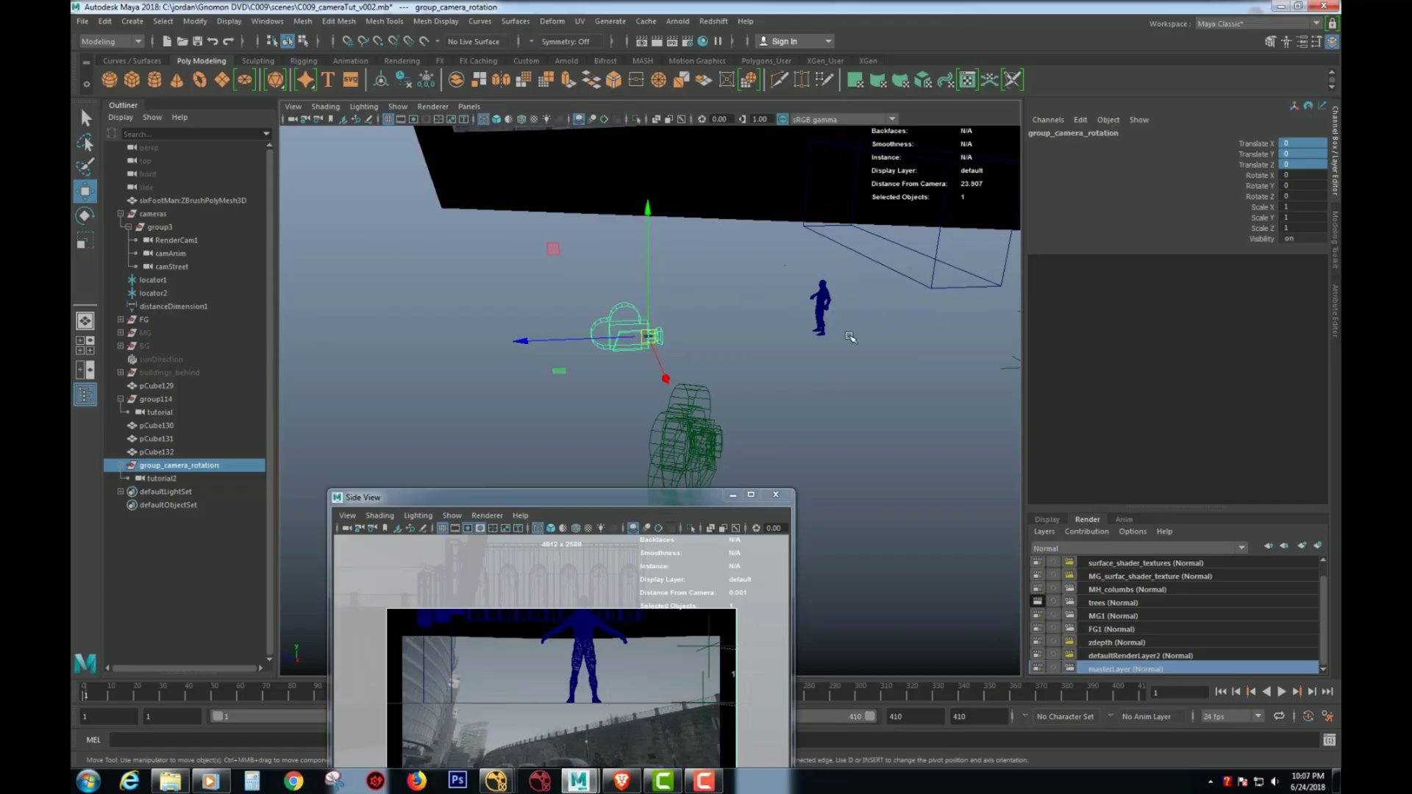
pyautogui.scroll(-3, 725, 297)
pyautogui.keyDown('alt'); pyautogui.moveTo(725, 297); pyautogui.dragTo(802, 312); pyautogui.keyUp('alt')
# Select the box pCube130 and slide it along X to about -4.7
pyautogui.click(730, 236)
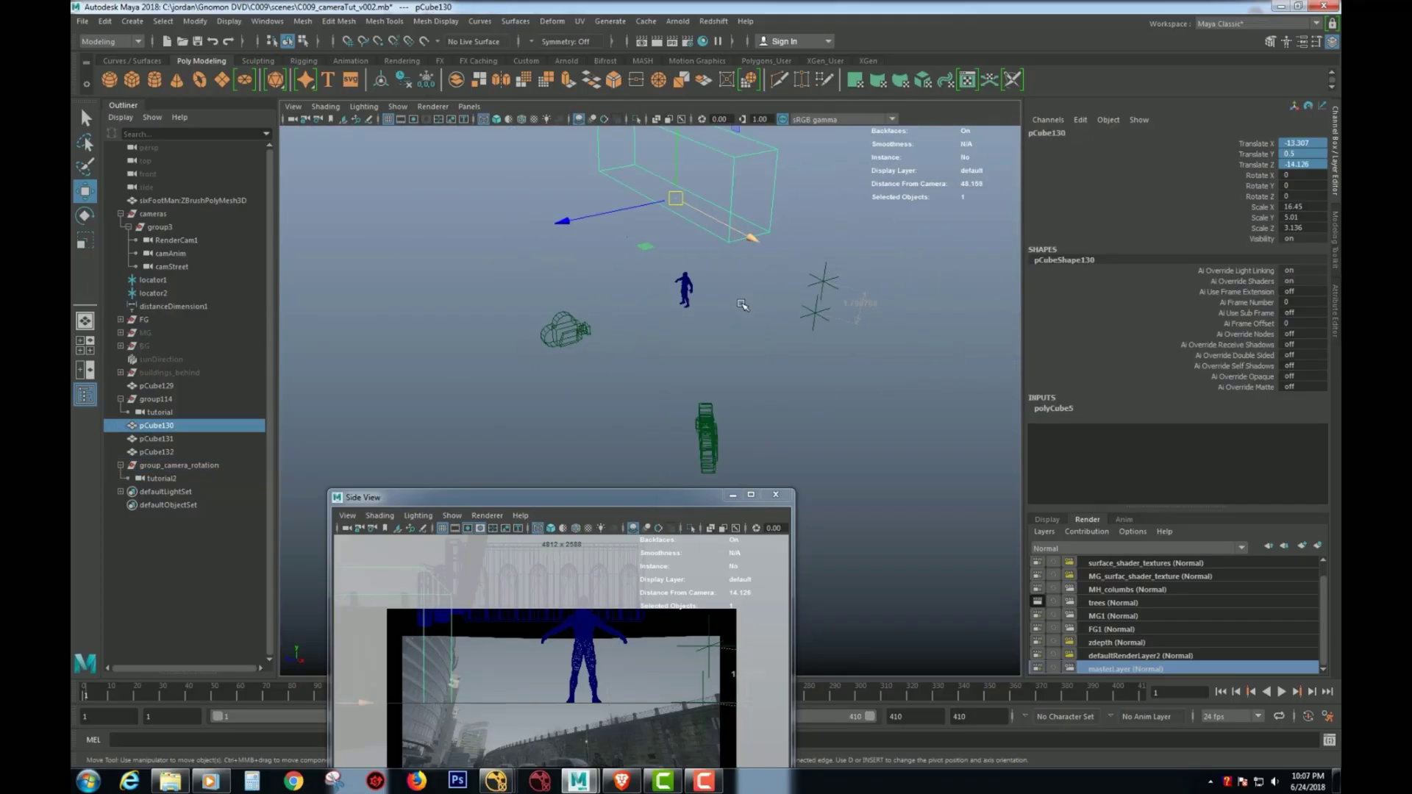
pyautogui.keyDown('alt'); pyautogui.moveTo(743, 305); pyautogui.dragTo(719, 288); pyautogui.keyUp('alt')
pyautogui.moveTo(640, 498); pyautogui.dragTo(581, 369)
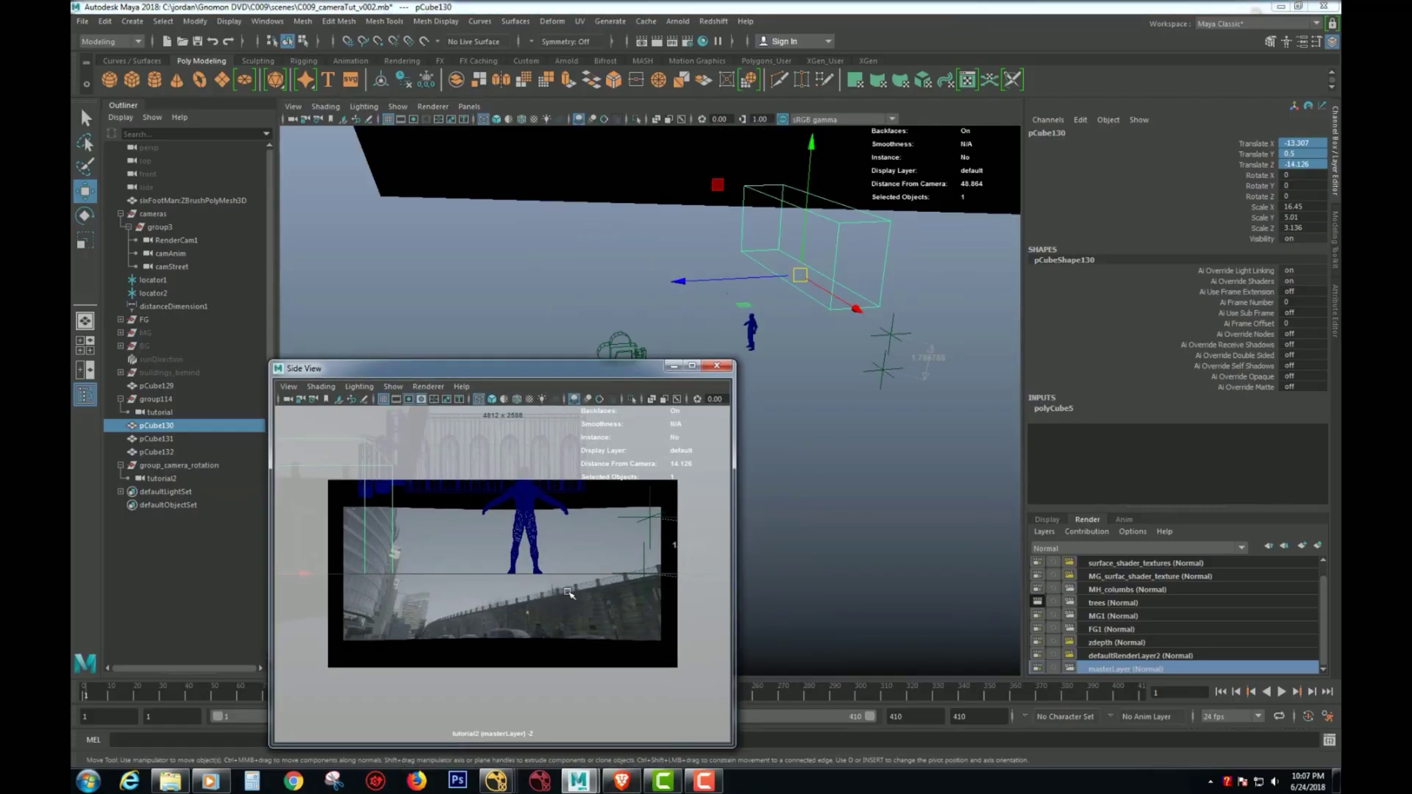
pyautogui.moveTo(586, 381); pyautogui.dragTo(466, 418)
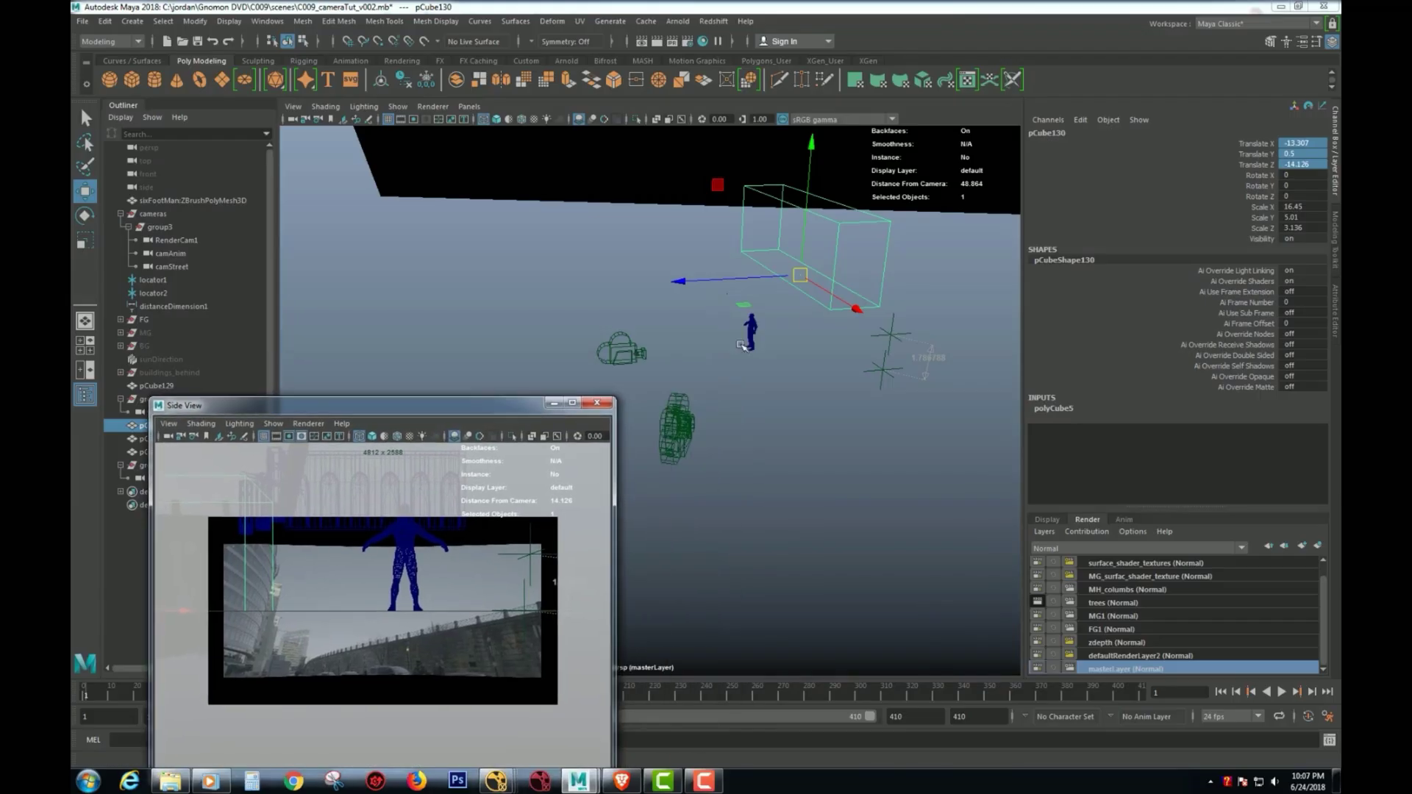
pyautogui.keyDown('alt'); pyautogui.moveTo(811, 311); pyautogui.dragTo(904, 331, button='right'); pyautogui.keyUp('alt')
pyautogui.keyDown('alt'); pyautogui.moveTo(837, 294); pyautogui.dragTo(747, 375, button='middle'); pyautogui.keyUp('alt')
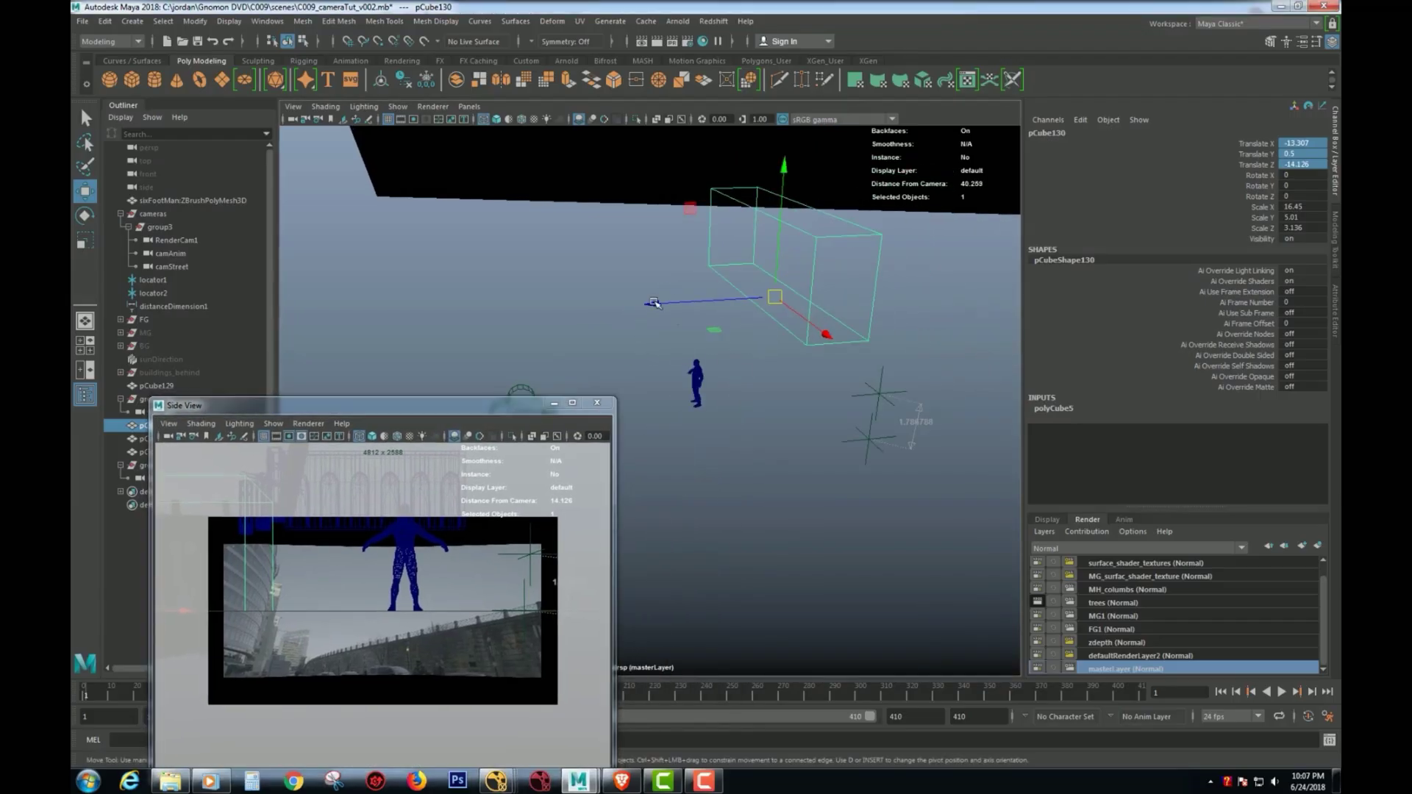
pyautogui.moveTo(825, 339); pyautogui.dragTo(903, 395)
pyautogui.keyDown('alt'); pyautogui.moveTo(903, 395); pyautogui.dragTo(848, 360); pyautogui.keyUp('alt')
pyautogui.keyDown('alt'); pyautogui.moveTo(733, 390); pyautogui.dragTo(682, 380); pyautogui.keyUp('alt')
# Try sliding the box along Z to about -1.74, beside the tutorial2 camera, and undo the move
pyautogui.moveTo(789, 295); pyautogui.dragTo(535, 298)
pyautogui.keyDown('alt'); pyautogui.moveTo(731, 454); pyautogui.dragTo(800, 347, button='middle'); pyautogui.keyUp('alt')
pyautogui.keyDown('alt'); pyautogui.moveTo(801, 346); pyautogui.dragTo(912, 361, button='right'); pyautogui.keyUp('alt')
pyautogui.keyDown('alt'); pyautogui.moveTo(690, 283); pyautogui.dragTo(641, 522, button='middle'); pyautogui.keyUp('alt')
pyautogui.keyDown('alt'); pyautogui.moveTo(674, 339); pyautogui.dragTo(892, 374, button='right'); pyautogui.keyUp('alt')
pyautogui.keyDown('alt'); pyautogui.moveTo(829, 287); pyautogui.dragTo(588, 305, button='right'); pyautogui.keyUp('alt')
pyautogui.keyDown('alt'); pyautogui.moveTo(827, 336); pyautogui.dragTo(805, 271); pyautogui.keyUp('alt')
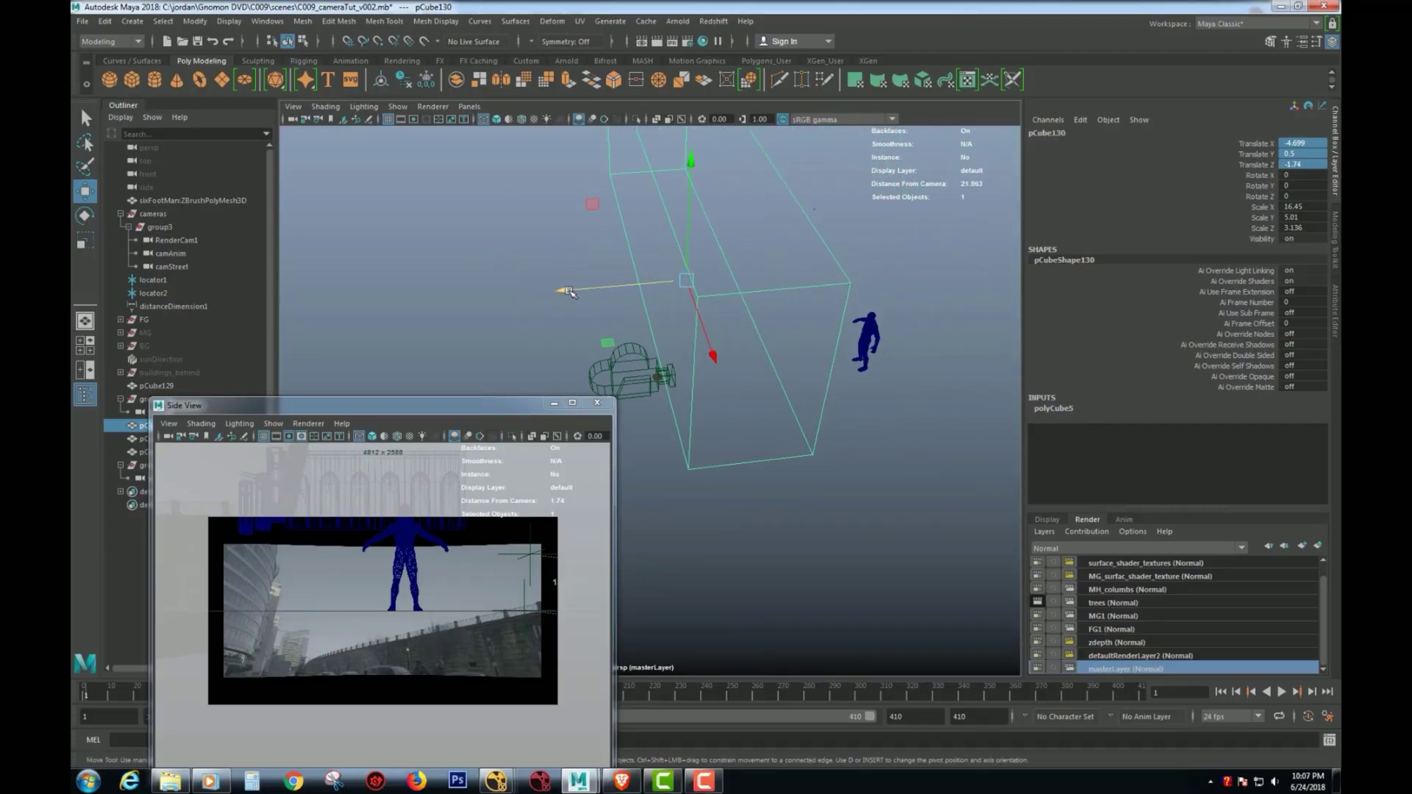
pyautogui.moveTo(563, 292); pyautogui.dragTo(625, 296)
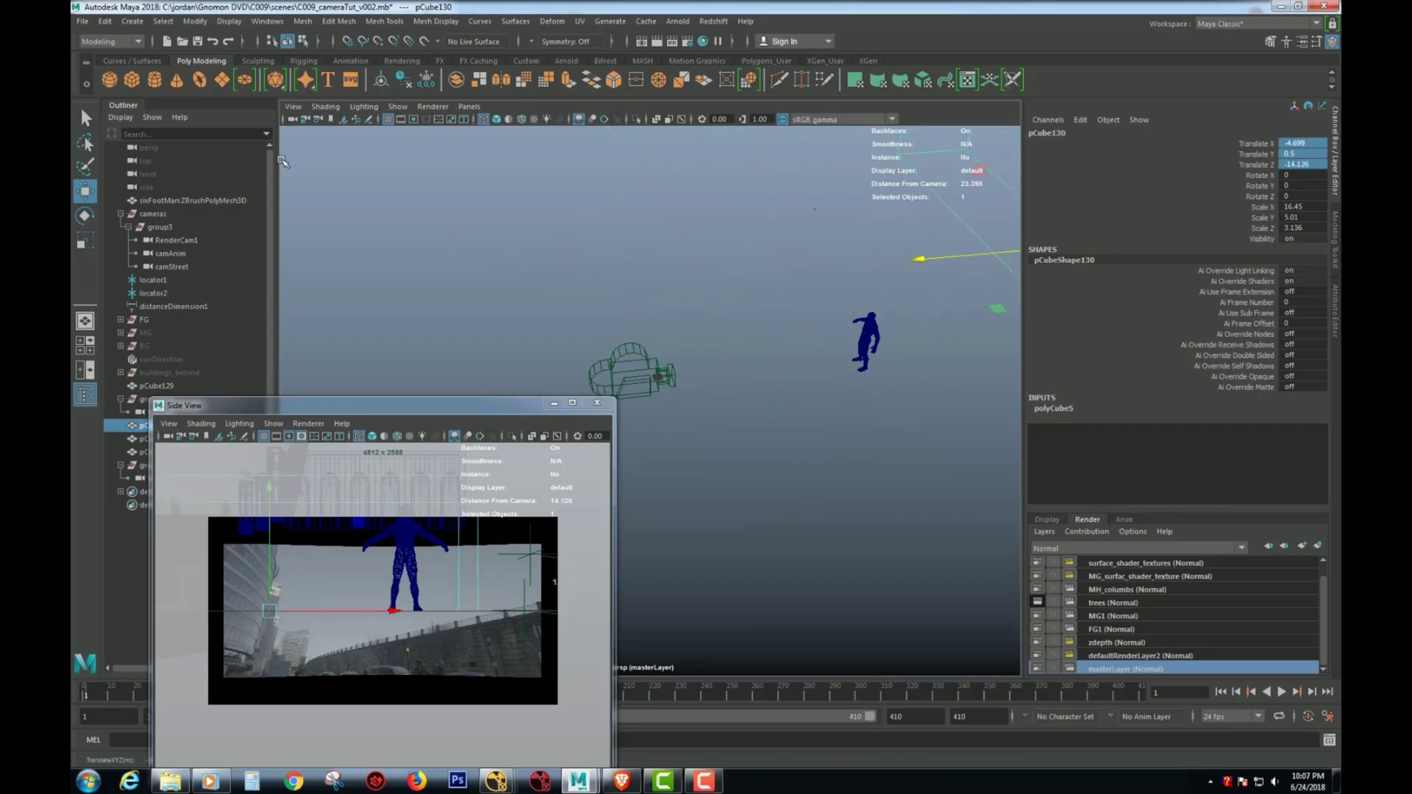
# Create a polygon cube at the origin, adjust its pivot and raise the cube to Y 0.5
pyautogui.click(132, 81)
pyautogui.press('f')
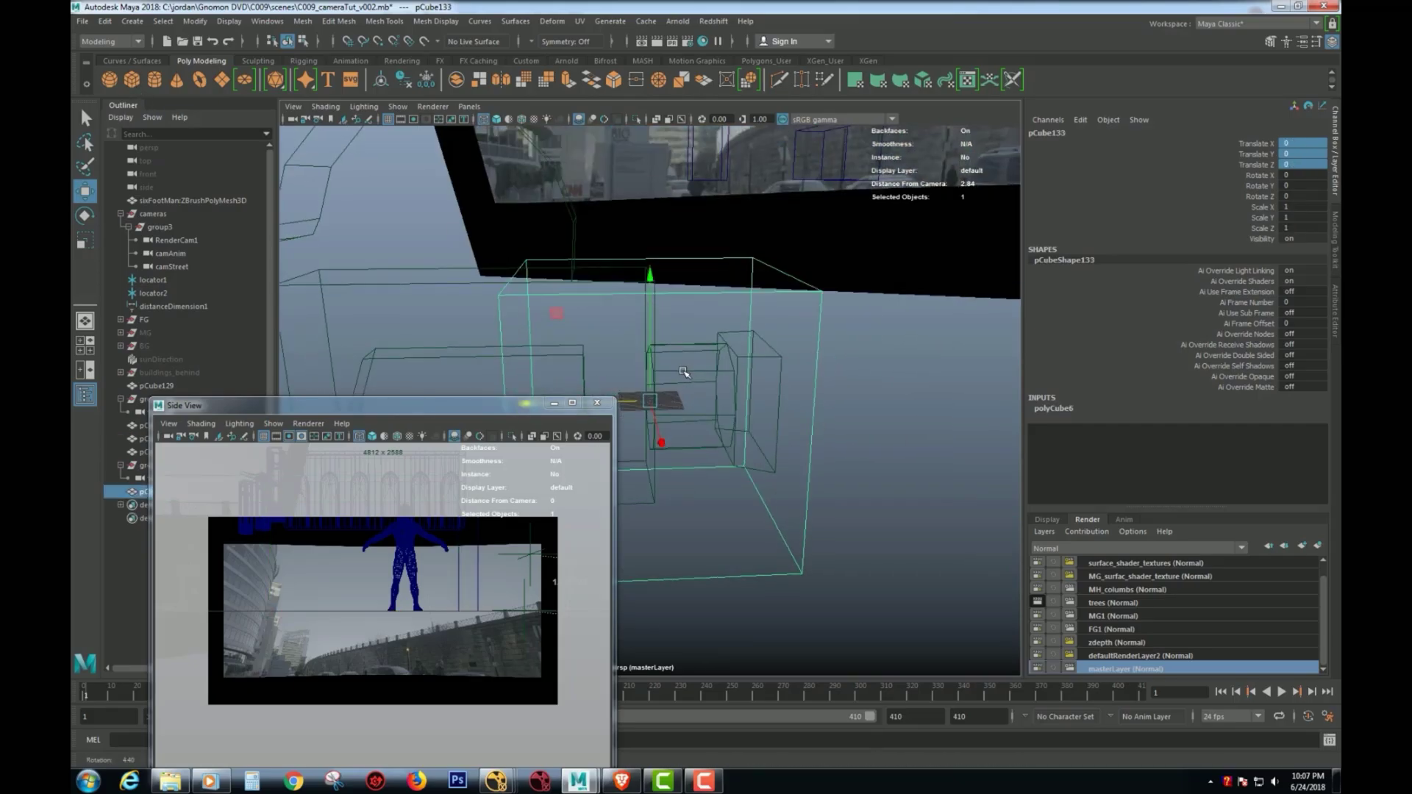
pyautogui.keyDown('alt'); pyautogui.moveTo(682, 372); pyautogui.dragTo(776, 273, button='middle'); pyautogui.keyUp('alt')
pyautogui.keyDown('alt'); pyautogui.moveTo(765, 294); pyautogui.dragTo(736, 349); pyautogui.keyUp('alt')
pyautogui.press('d')
pyautogui.keyDown('alt'); pyautogui.moveTo(696, 409); pyautogui.dragTo(724, 317); pyautogui.keyUp('alt')
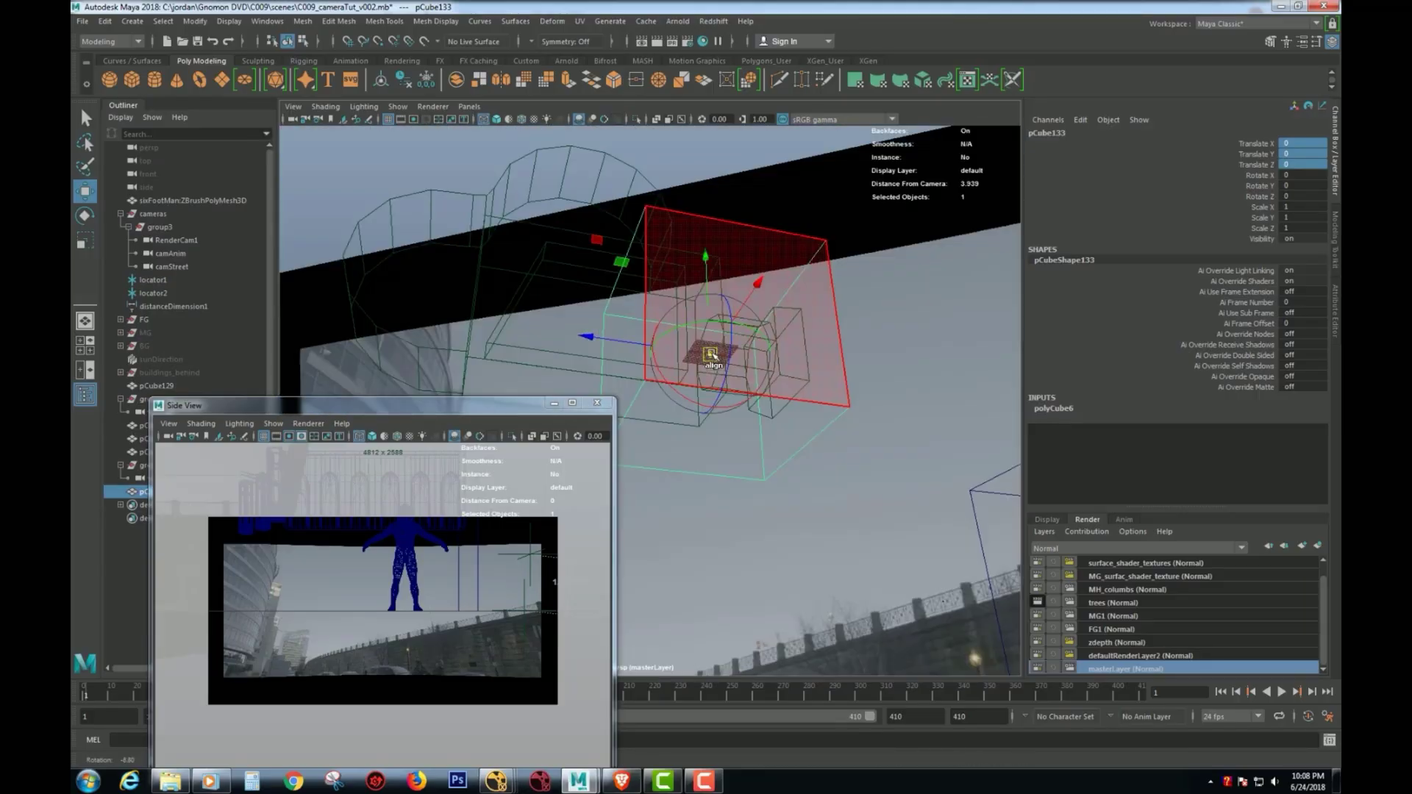
pyautogui.keyDown('alt'); pyautogui.moveTo(743, 466); pyautogui.dragTo(772, 397); pyautogui.keyUp('alt')
pyautogui.keyDown('alt'); pyautogui.moveTo(772, 397); pyautogui.dragTo(765, 336, button='right'); pyautogui.keyUp('alt')
pyautogui.keyDown('alt'); pyautogui.moveTo(764, 336); pyautogui.dragTo(731, 397); pyautogui.keyUp('alt')
pyautogui.keyDown('alt'); pyautogui.moveTo(731, 397); pyautogui.dragTo(776, 365, button='right'); pyautogui.keyUp('alt')
pyautogui.keyDown('alt'); pyautogui.moveTo(860, 376); pyautogui.dragTo(731, 356, button='right'); pyautogui.keyUp('alt')
pyautogui.keyDown('alt'); pyautogui.moveTo(730, 356); pyautogui.dragTo(735, 394); pyautogui.keyUp('alt')
pyautogui.keyDown('alt'); pyautogui.moveTo(709, 393); pyautogui.dragTo(760, 385, button='middle'); pyautogui.keyUp('alt')
pyautogui.keyDown('alt'); pyautogui.moveTo(761, 385); pyautogui.dragTo(730, 403); pyautogui.keyUp('alt')
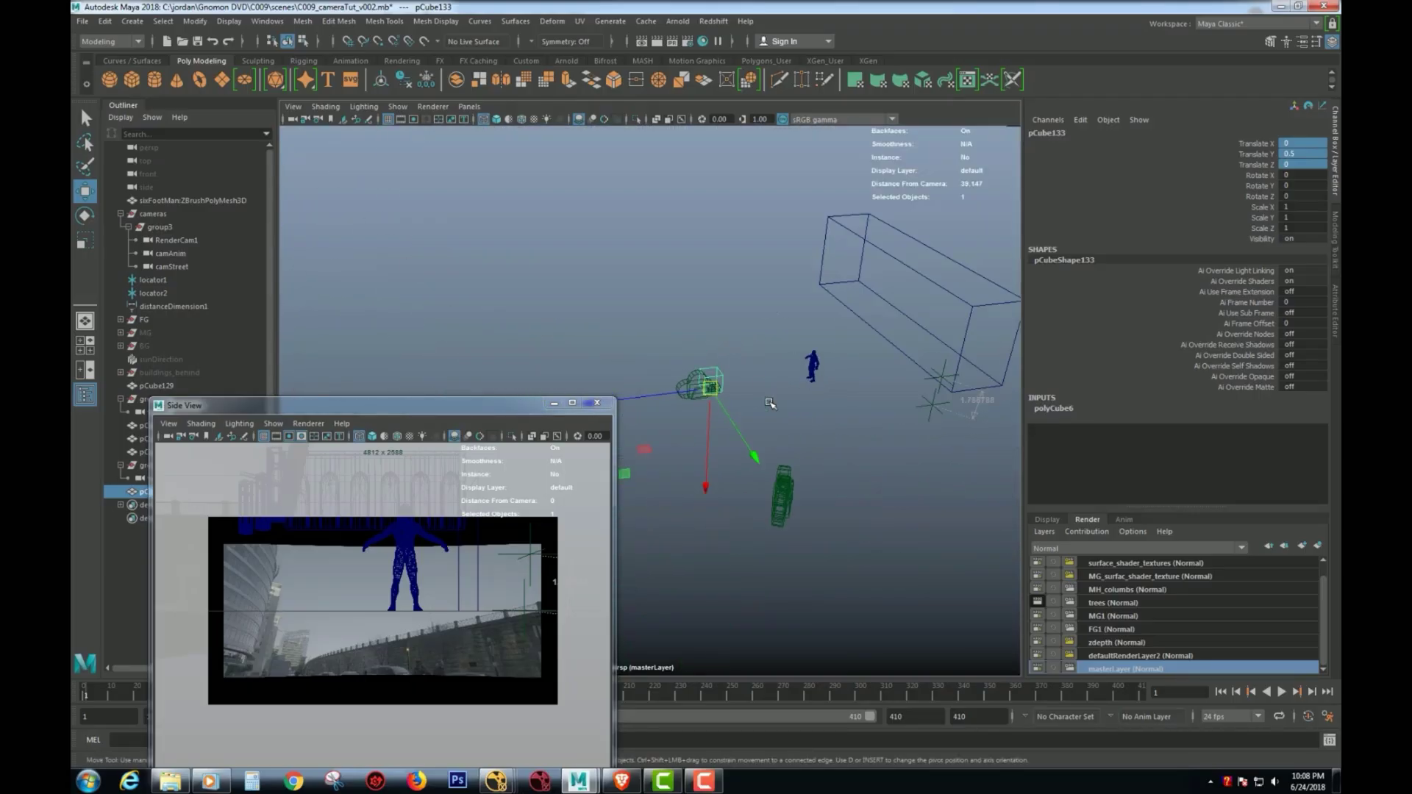
# Try moving the new reference cube away from the tutorial2 camera and delete the cube
pyautogui.press('r')
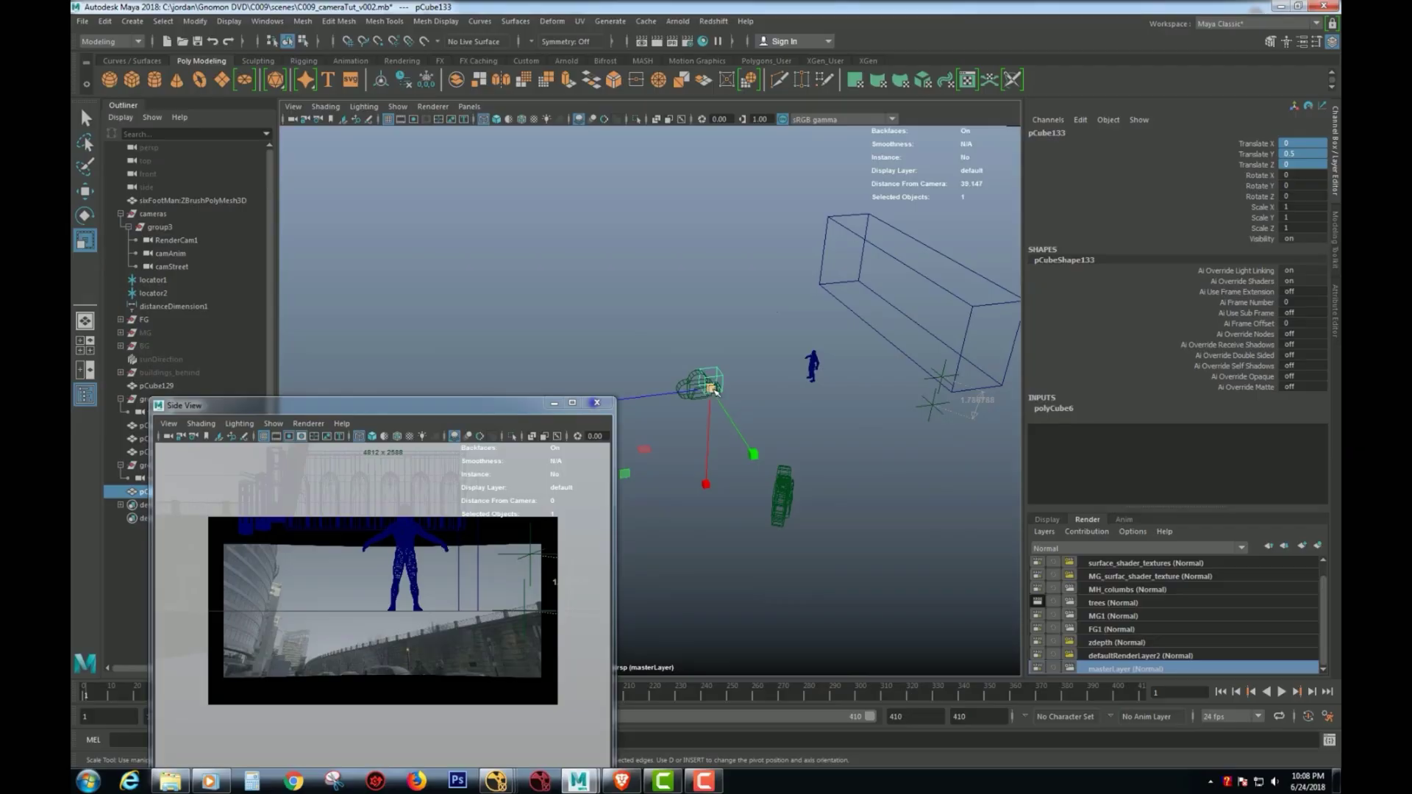
pyautogui.press('w')
pyautogui.moveTo(711, 388); pyautogui.dragTo(803, 420)
pyautogui.press('r')
pyautogui.press('w')
pyautogui.press('Delete')
# Select the tutorial2 camera and raise it along Y to about 1.03
pyautogui.click(696, 386)
pyautogui.keyDown('alt'); pyautogui.moveTo(695, 387); pyautogui.dragTo(747, 410); pyautogui.keyUp('alt')
pyautogui.scroll(-4, 743, 409)
pyautogui.moveTo(300, 406); pyautogui.dragTo(427, 524)
pyautogui.keyDown('alt'); pyautogui.moveTo(945, 450); pyautogui.dragTo(867, 416); pyautogui.keyUp('alt')
pyautogui.scroll(4, 867, 416)
pyautogui.keyDown('alt'); pyautogui.moveTo(791, 403); pyautogui.dragTo(733, 409, button='middle'); pyautogui.keyUp('alt')
pyautogui.keyDown('alt'); pyautogui.moveTo(749, 339); pyautogui.dragTo(731, 319); pyautogui.keyUp('alt')
pyautogui.moveTo(717, 253); pyautogui.dragTo(719, 233)
pyautogui.scroll(-2, 726, 413)
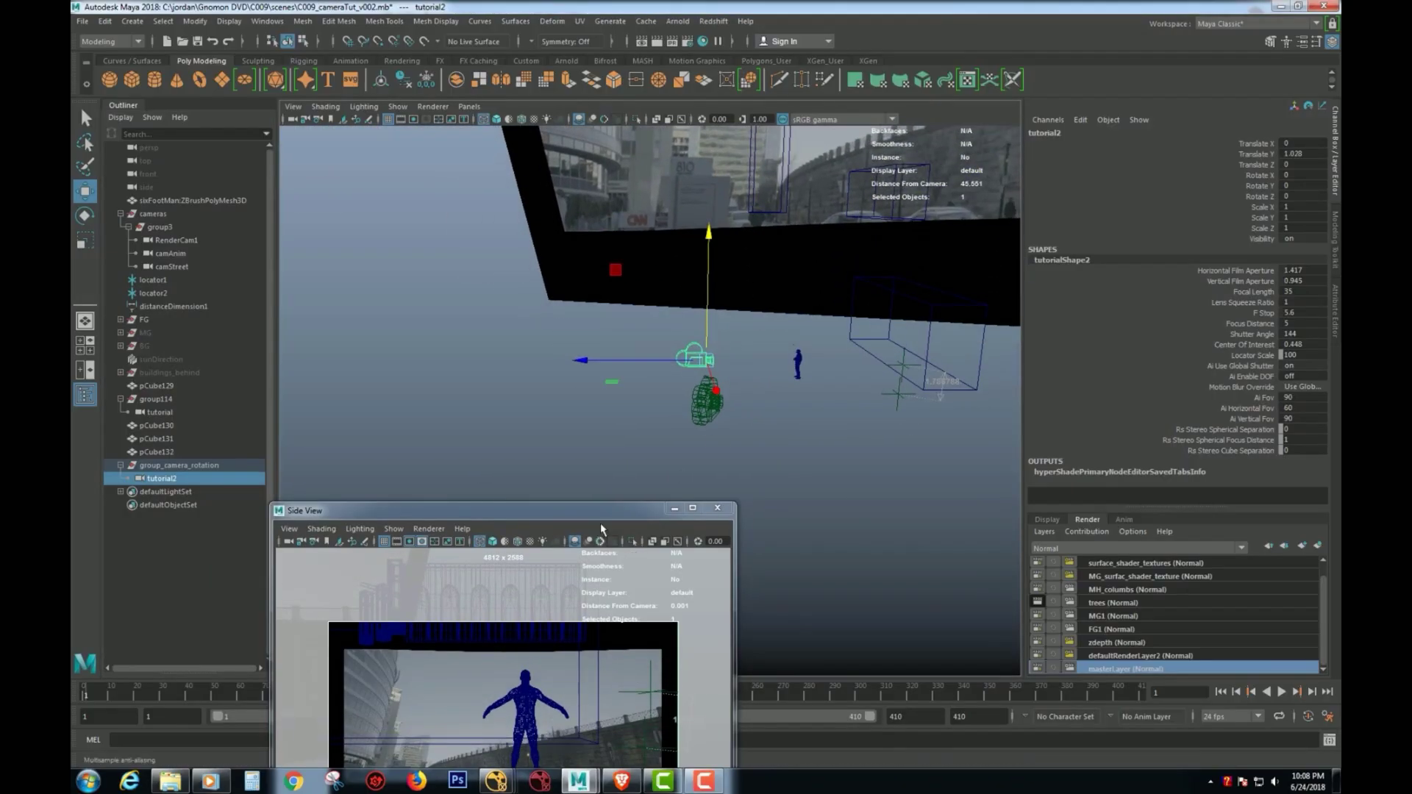
# Move the tutorial2 camera back from the figure along Z to about 1.56
pyautogui.moveTo(599, 512); pyautogui.dragTo(522, 433)
pyautogui.scroll(-3, 742, 404)
pyautogui.keyDown('alt'); pyautogui.moveTo(743, 403); pyautogui.dragTo(739, 427); pyautogui.keyUp('alt')
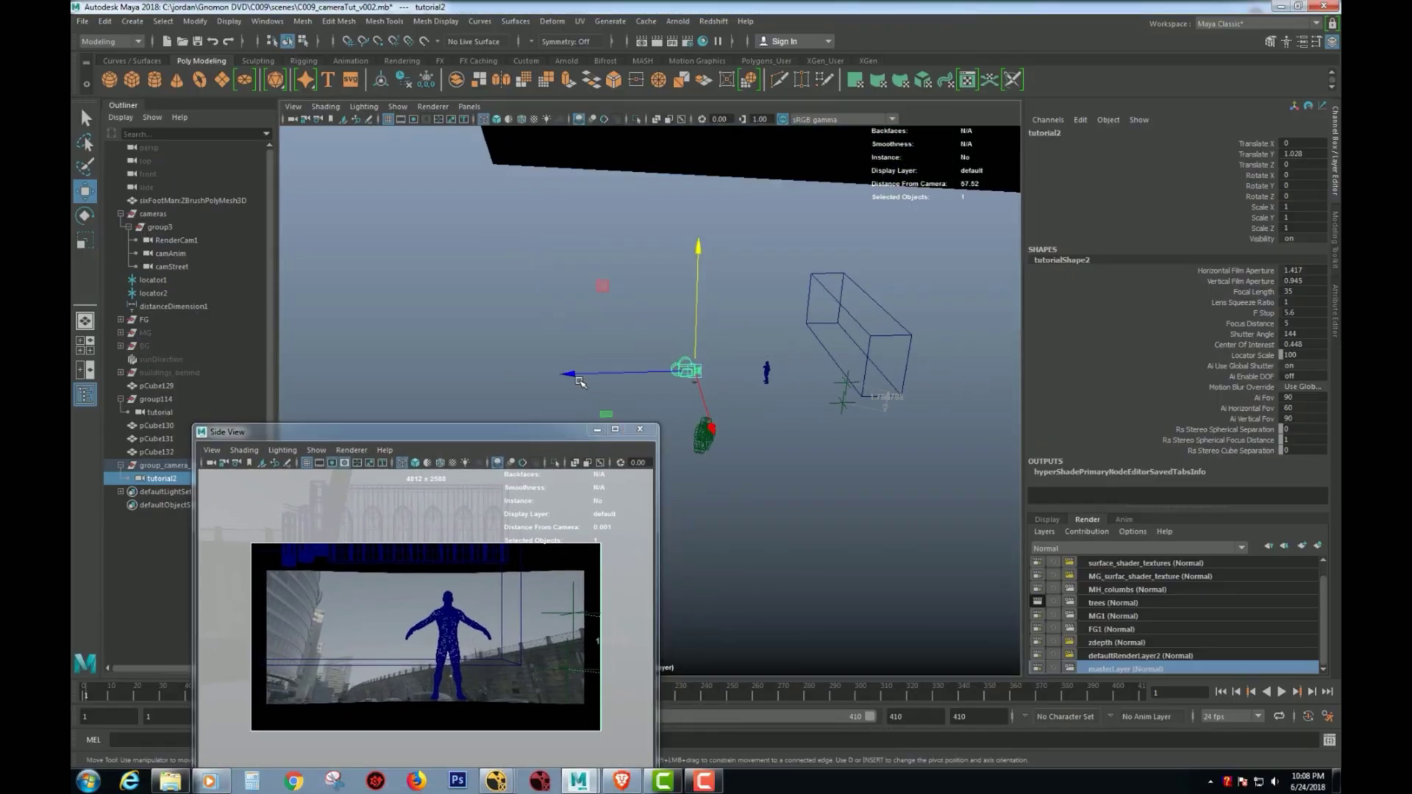
pyautogui.moveTo(576, 374); pyautogui.dragTo(563, 375)
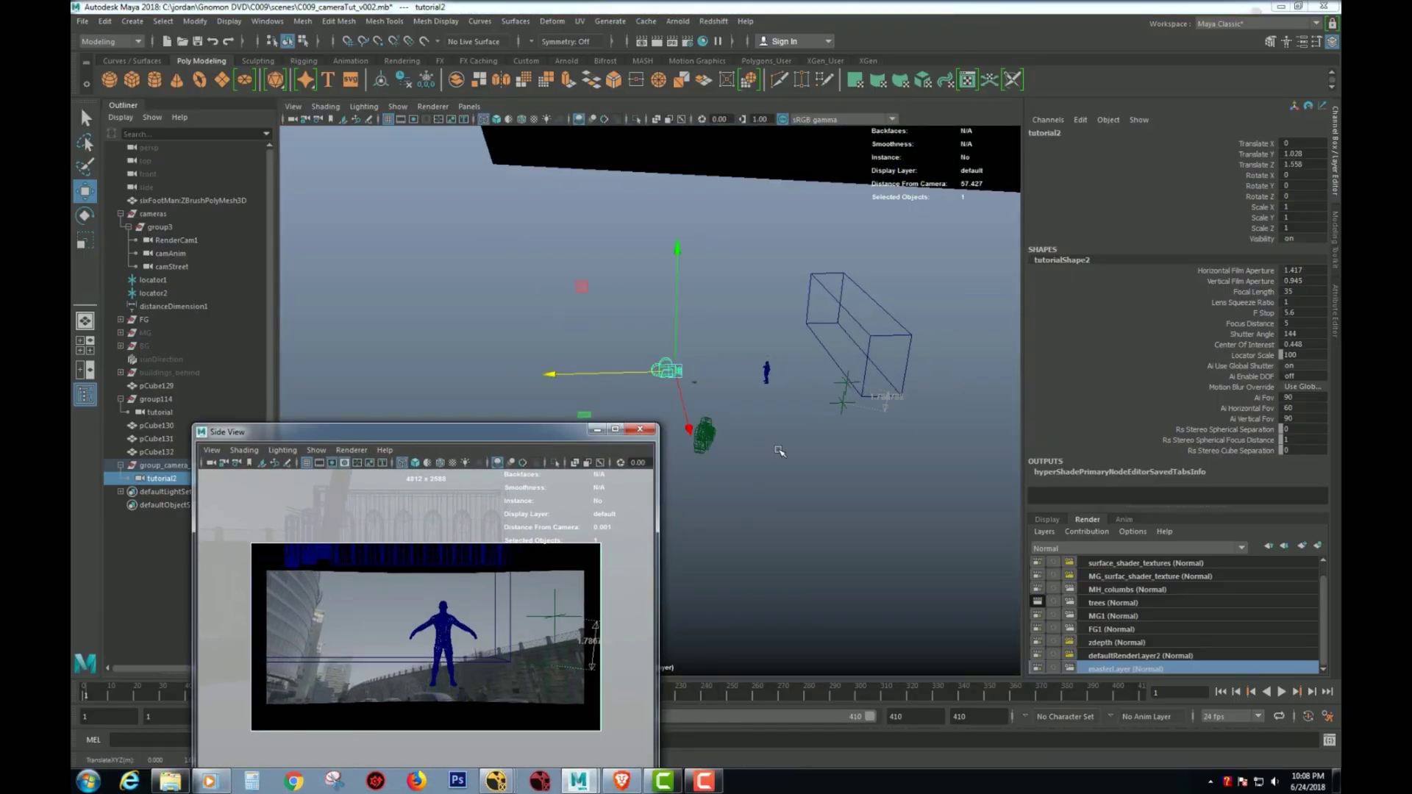
# Select group_camera_rotation and snap its pivot to the near lower corner vertex of the relocated box pCube130
pyautogui.scroll(-1, 761, 450)
pyautogui.keyDown('alt'); pyautogui.moveTo(775, 429); pyautogui.dragTo(797, 419); pyautogui.keyUp('alt')
pyautogui.click(150, 465)
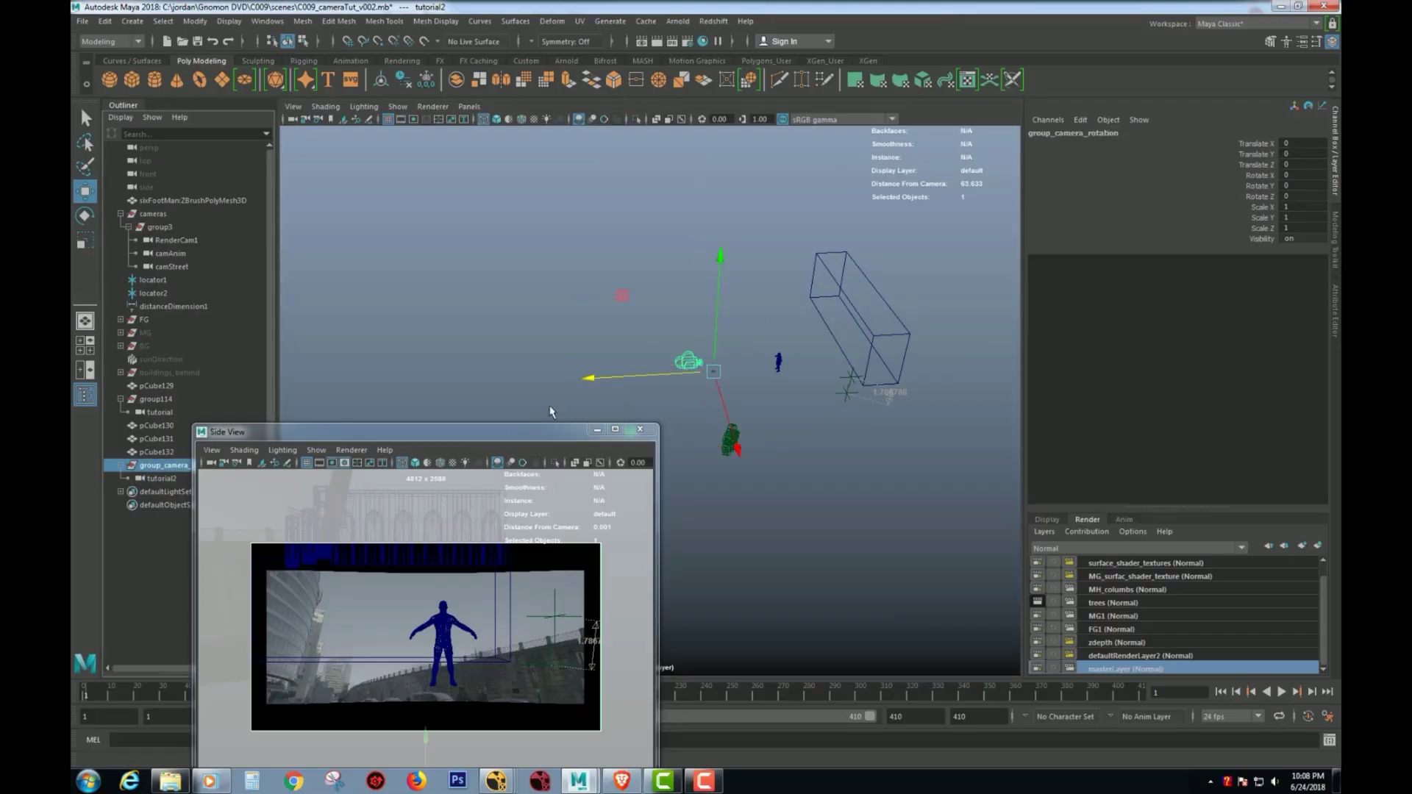
pyautogui.click(896, 345)
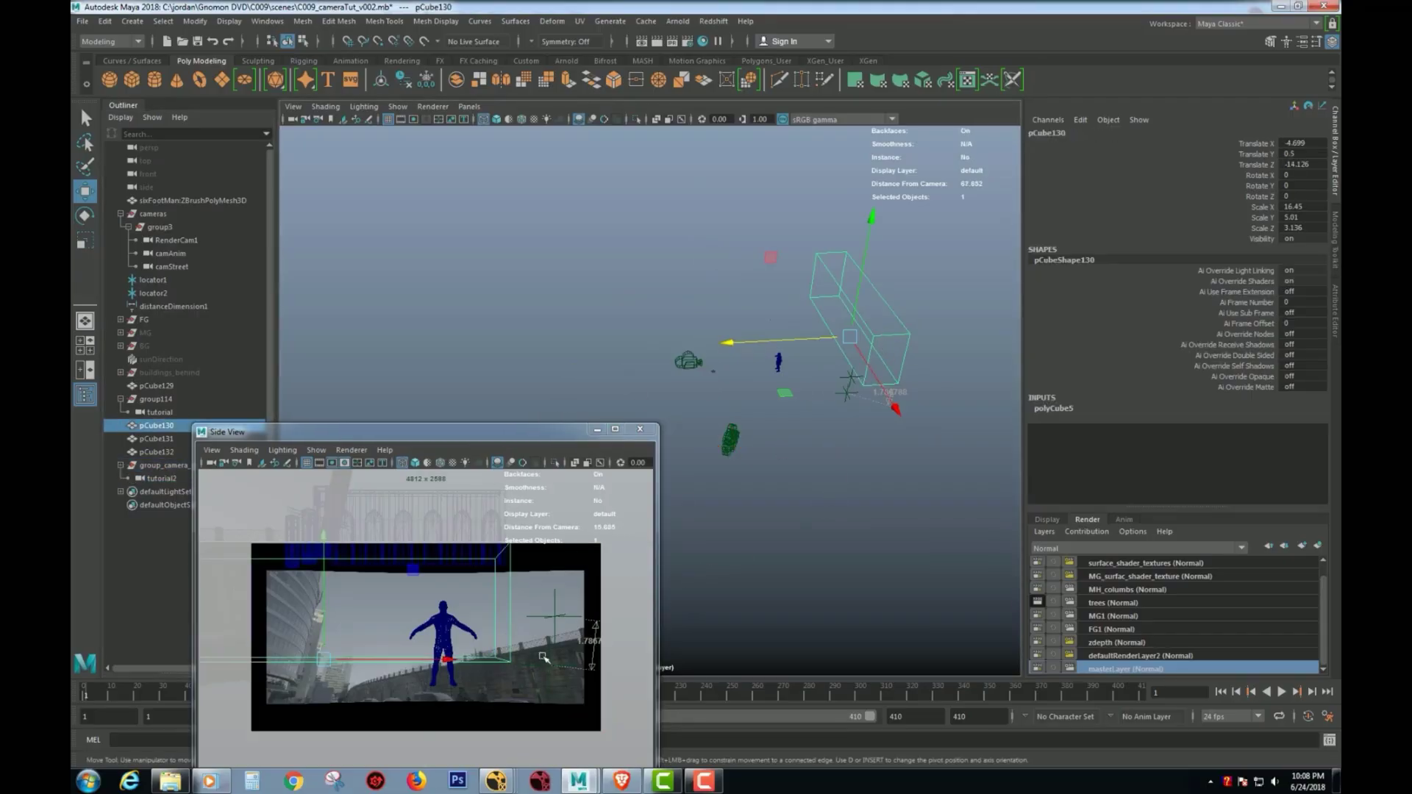
pyautogui.keyDown('alt'); pyautogui.moveTo(811, 505); pyautogui.dragTo(809, 501); pyautogui.keyUp('alt')
pyautogui.click(158, 465)
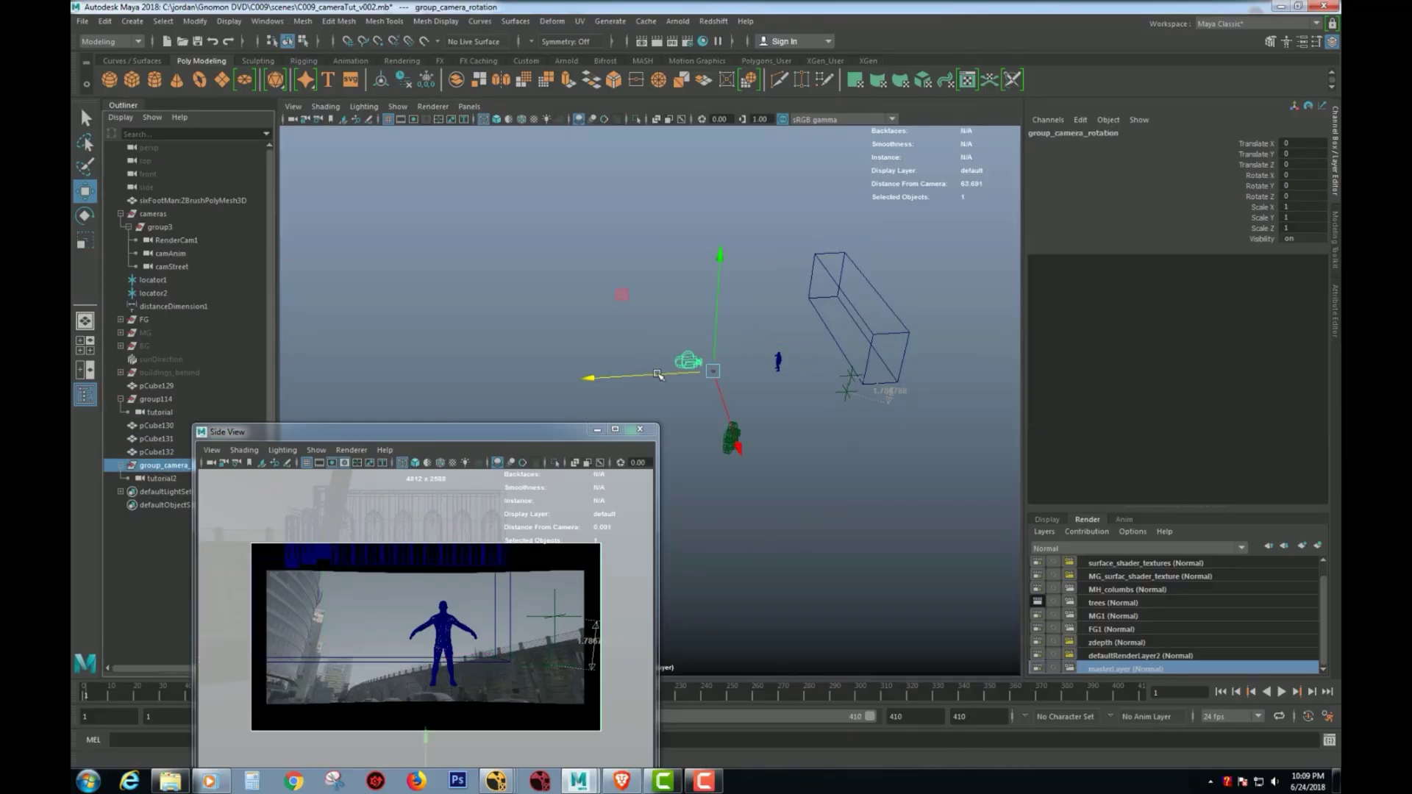
pyautogui.press('d')
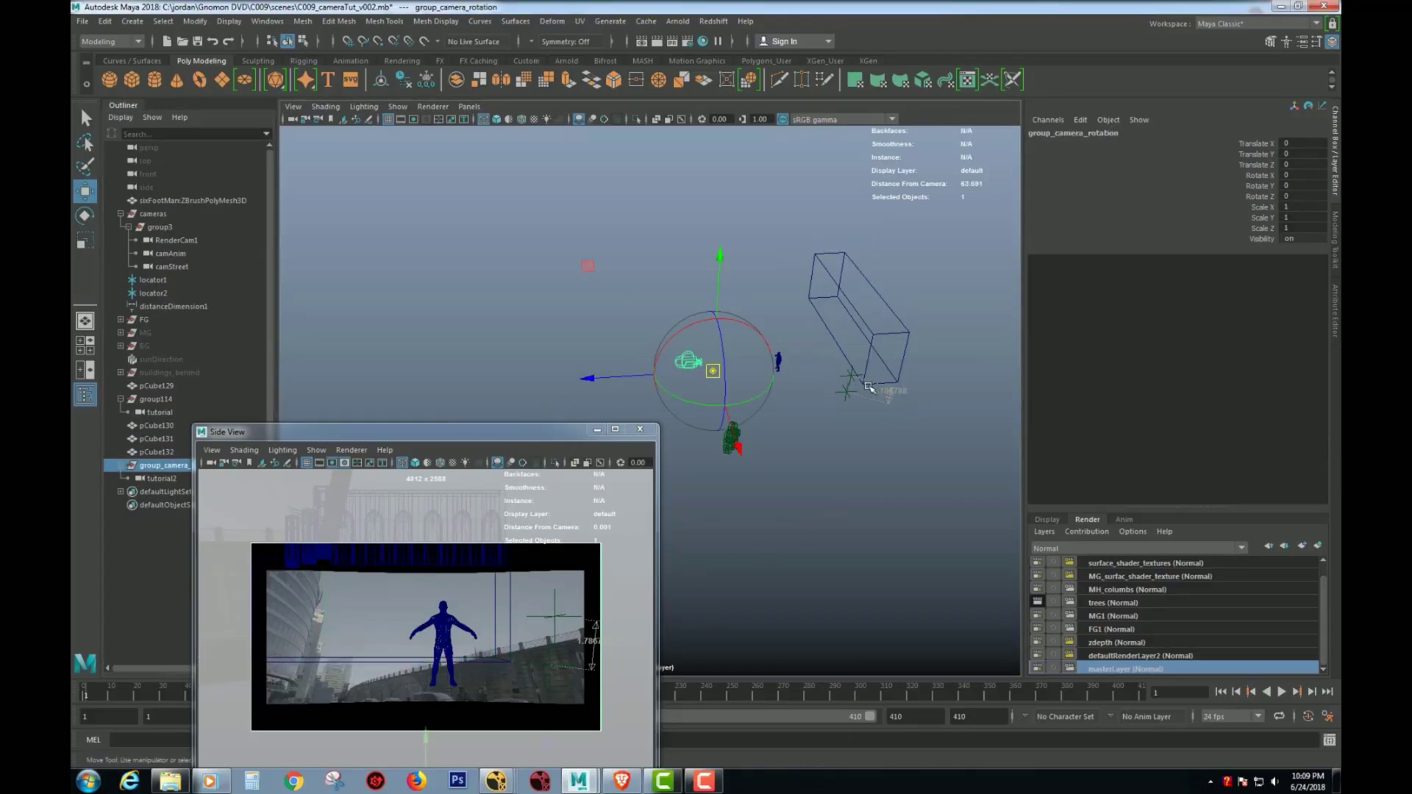
pyautogui.press('v')
pyautogui.middleClick(864, 385)
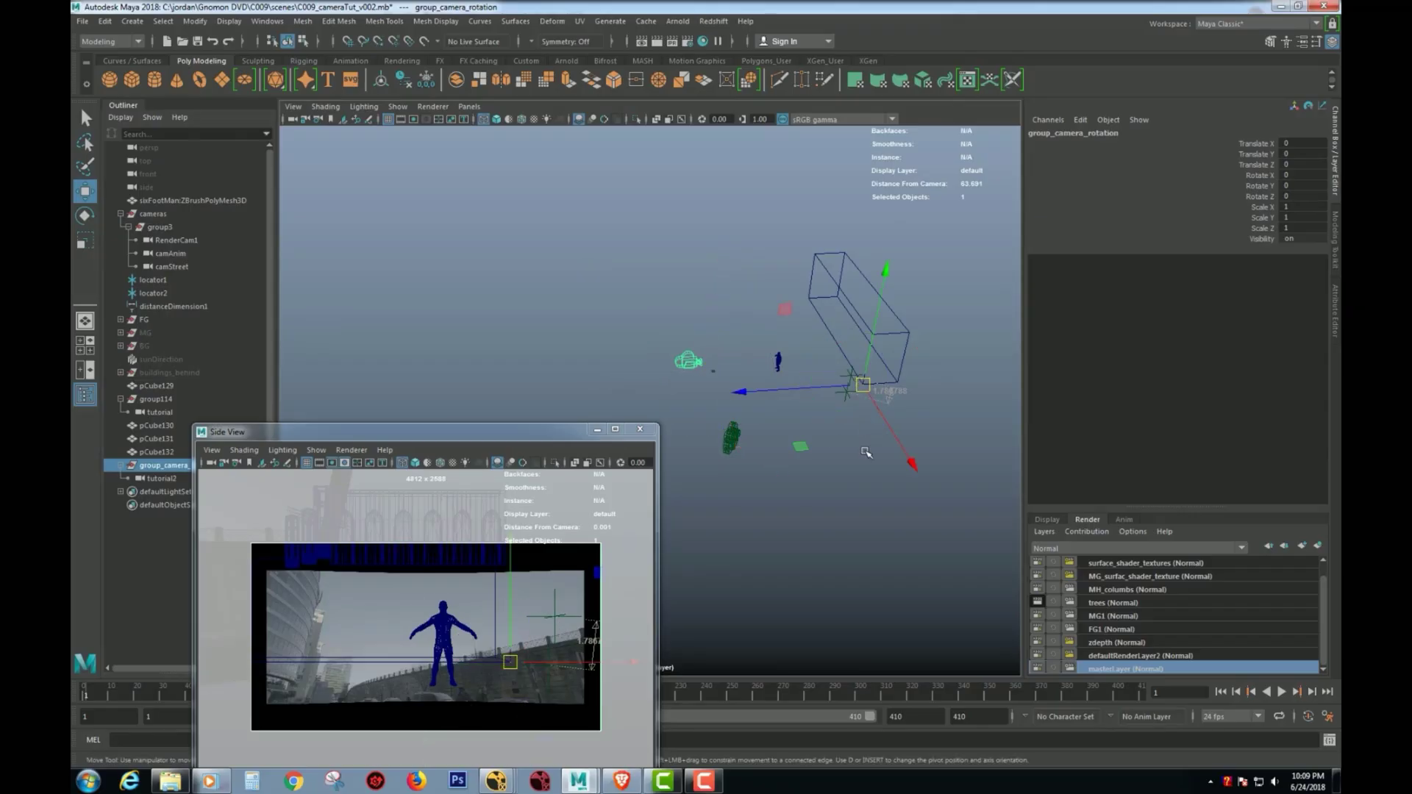
# Try rotating group_camera_rotation freely around the reference box's corner pivot, and undo the rotation
pyautogui.keyDown('alt'); pyautogui.moveTo(839, 455); pyautogui.dragTo(797, 451, button='right'); pyautogui.keyUp('alt')
pyautogui.keyDown('alt'); pyautogui.moveTo(788, 444); pyautogui.dragTo(819, 451, button='middle'); pyautogui.keyUp('alt')
pyautogui.keyDown('alt'); pyautogui.moveTo(819, 450); pyautogui.dragTo(766, 432, button='right'); pyautogui.keyUp('alt')
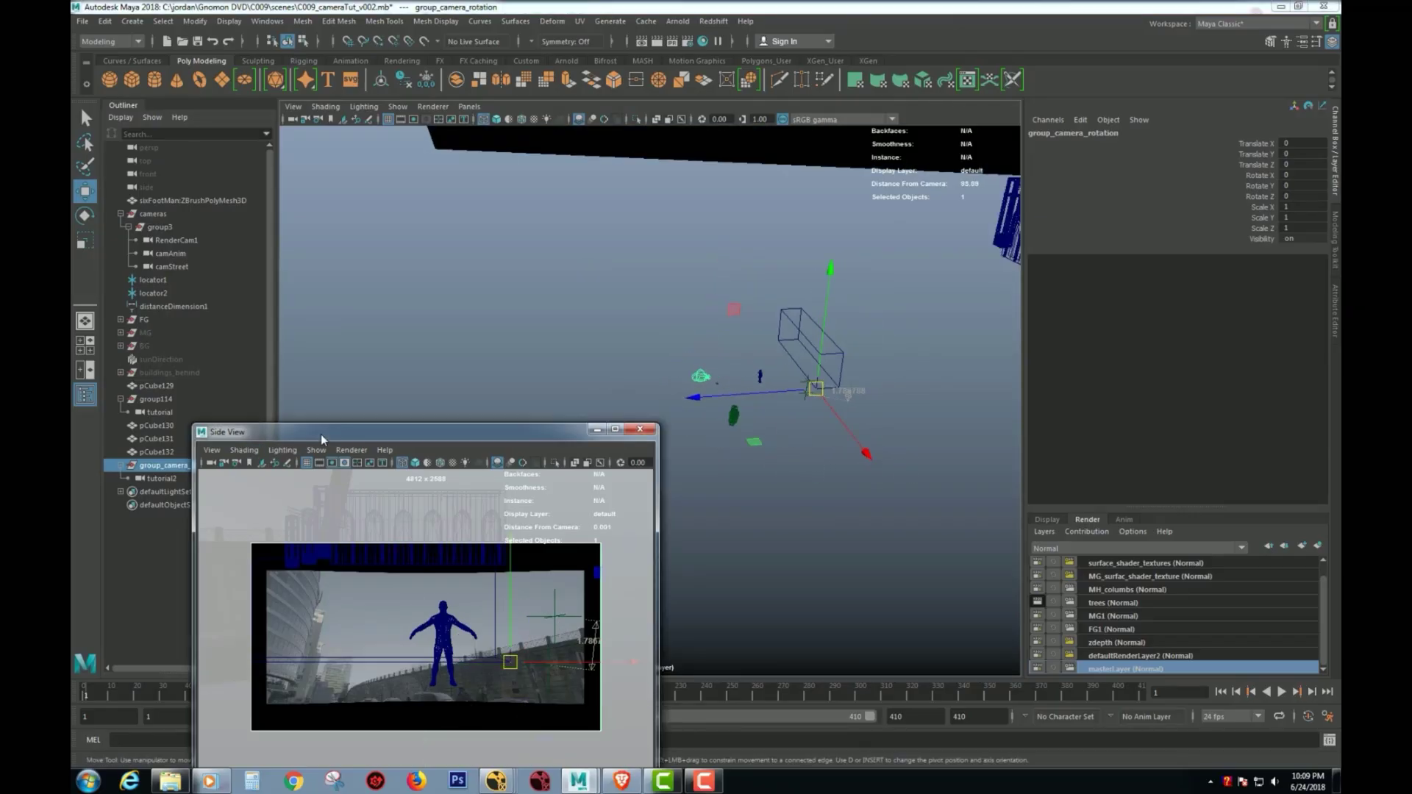
pyautogui.moveTo(313, 435)
pyautogui.mouseDown()
pyautogui.moveTo(320, 453)
pyautogui.moveTo(289, 441)
pyautogui.mouseUp()
pyautogui.keyDown('alt'); pyautogui.click(672, 403); pyautogui.keyUp('alt')
pyautogui.press('e')
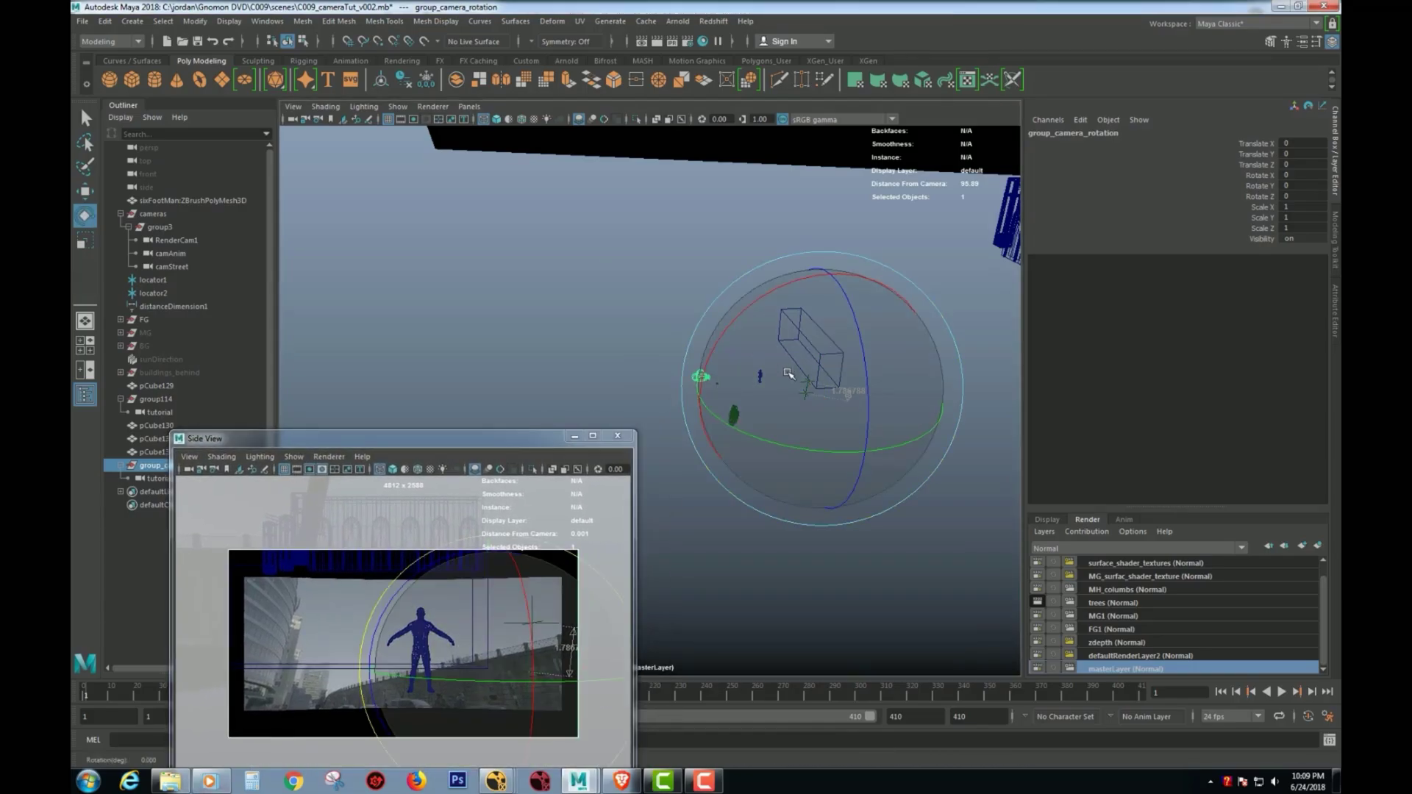
pyautogui.moveTo(791, 376); pyautogui.dragTo(494, 668)
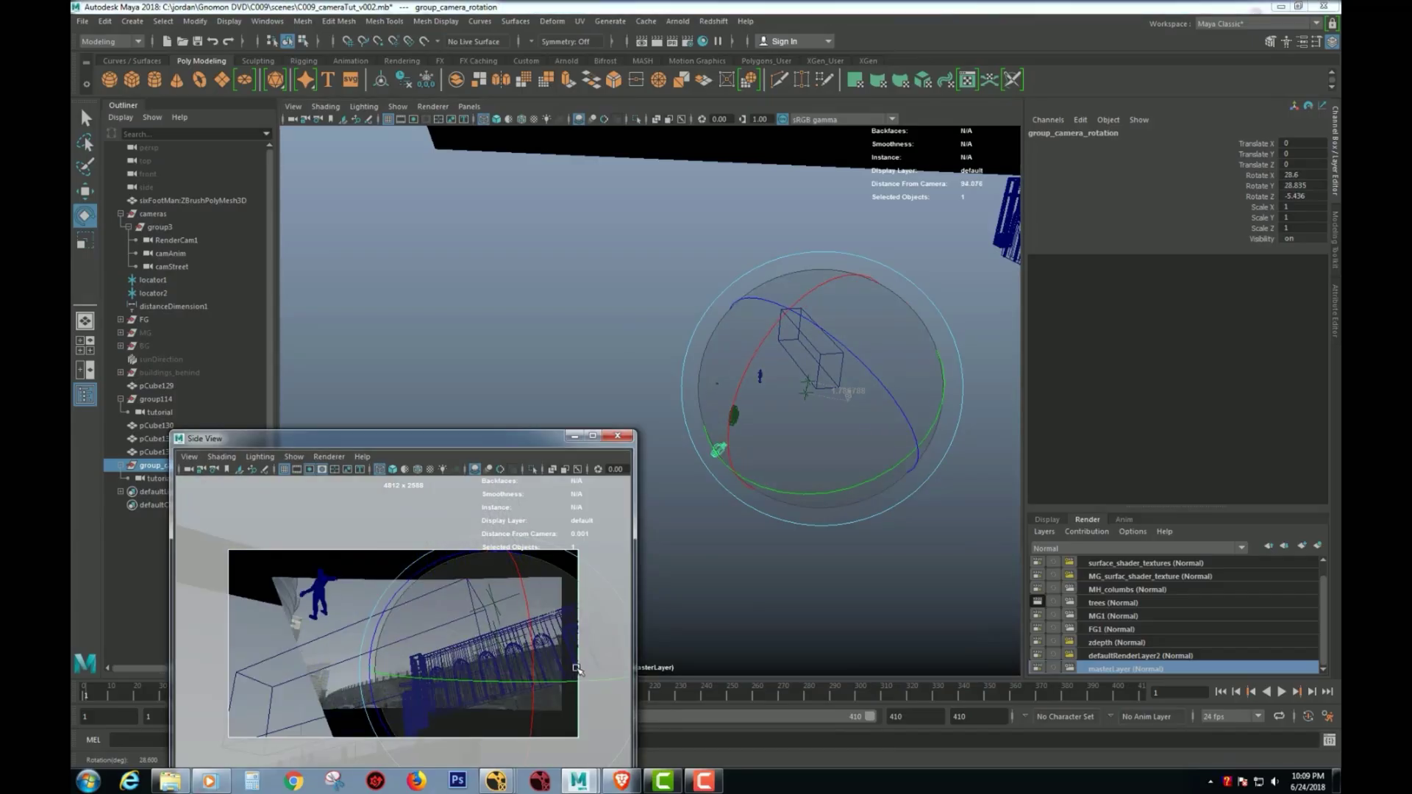
pyautogui.hotkey('ctrl', 'z')
pyautogui.hotkey('ctrl', 'z')
pyautogui.hotkey('ctrl', 'z')
pyautogui.keyDown('alt'); pyautogui.moveTo(731, 596); pyautogui.dragTo(785, 564); pyautogui.keyUp('alt')
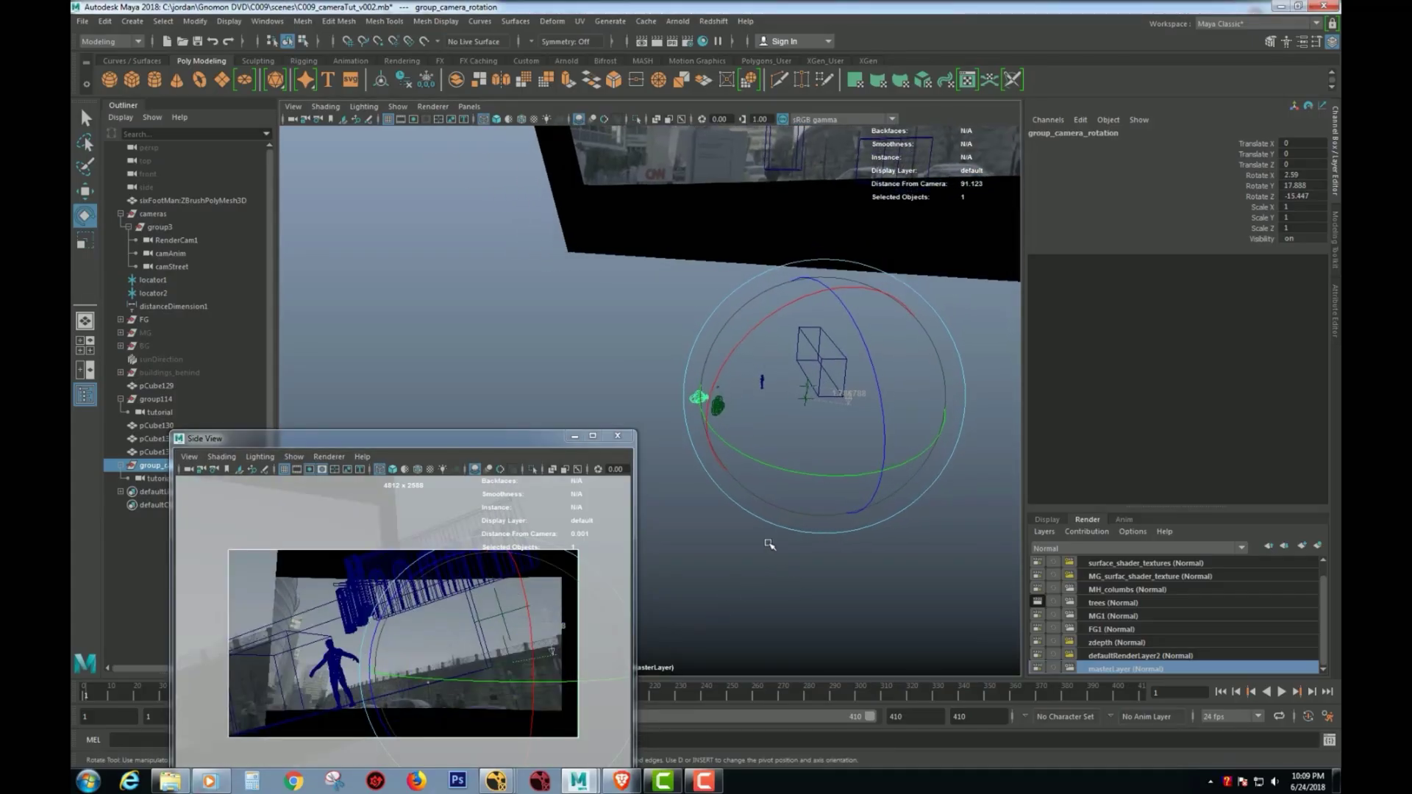
pyautogui.press('w')
pyautogui.scroll(3, 752, 425)
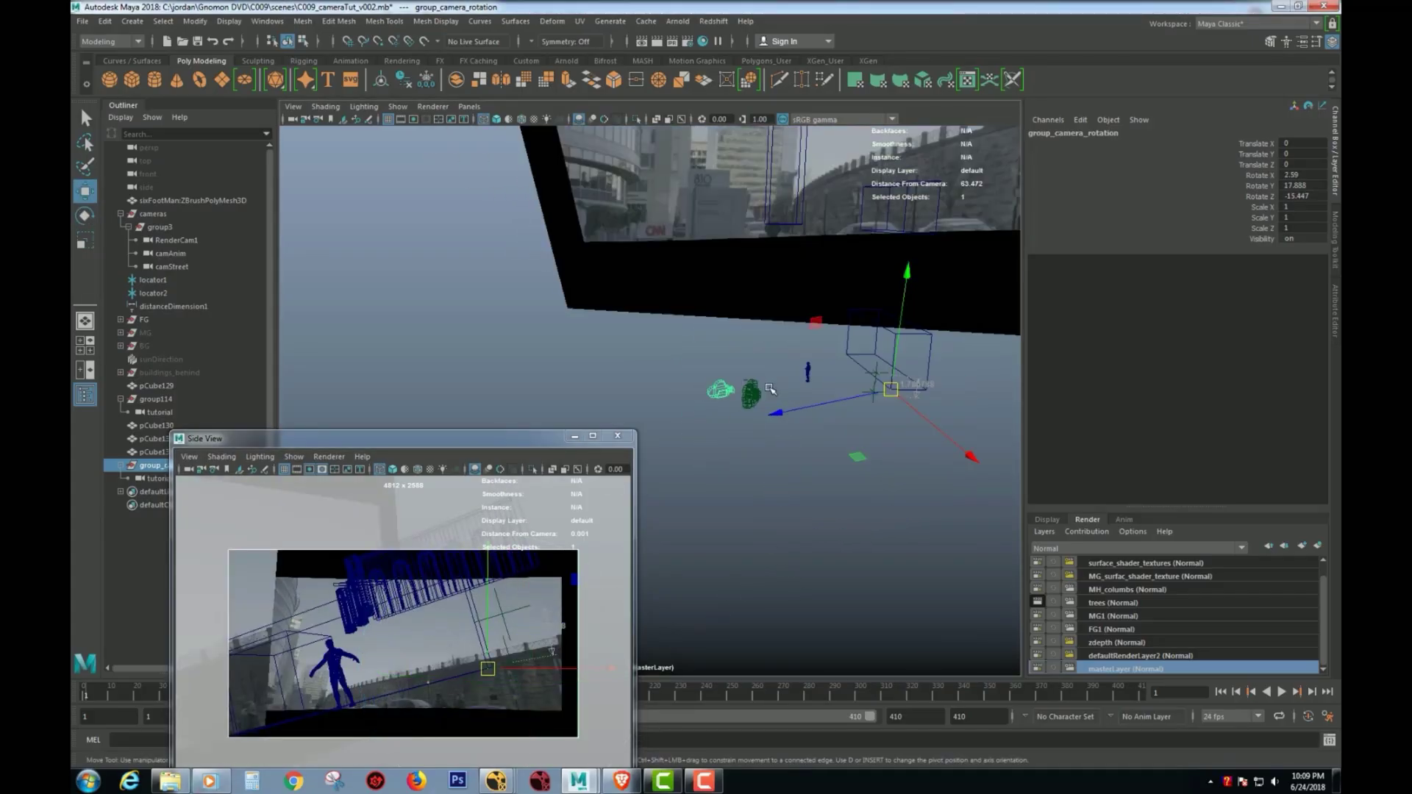
pyautogui.hotkey('ctrl', 'z')
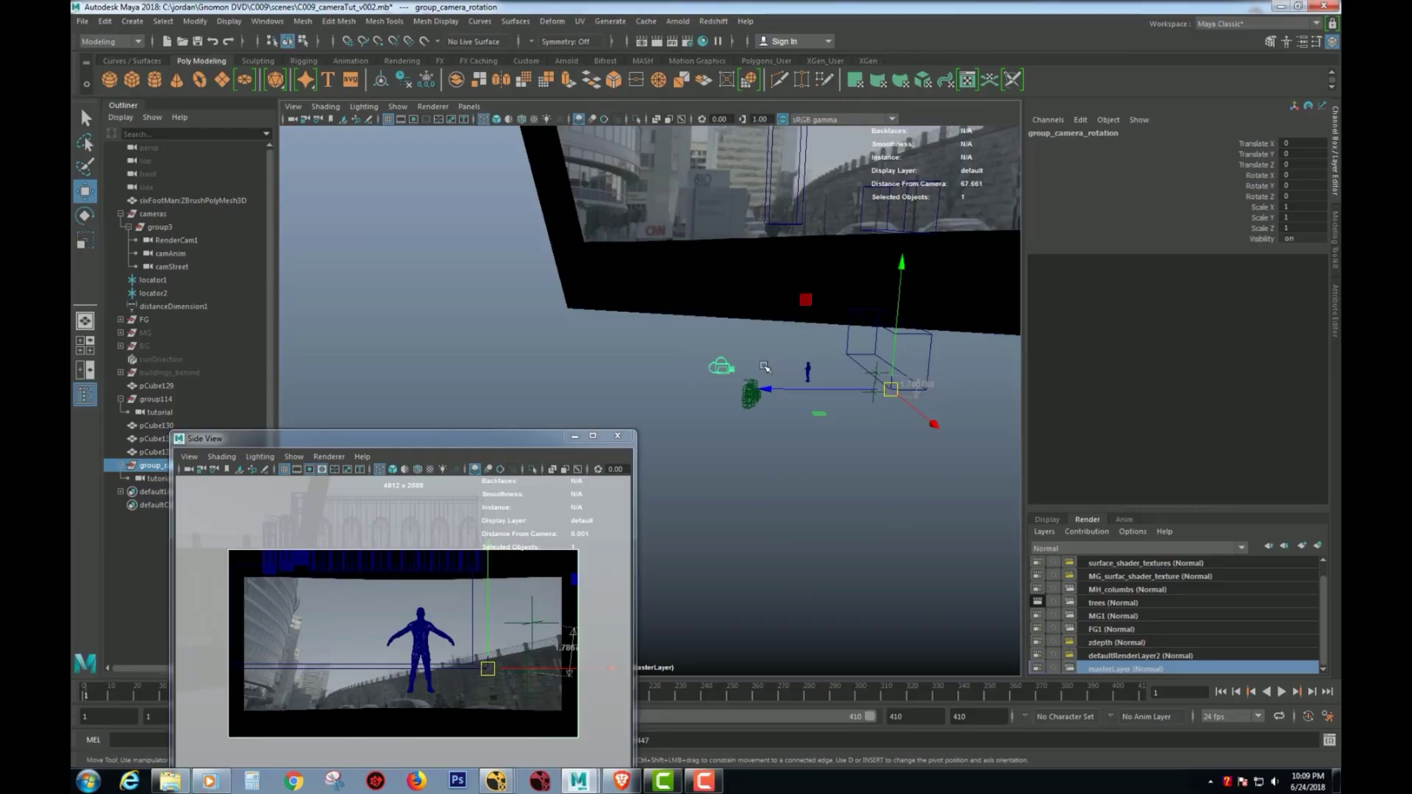
# Move the tutorial2 camera back from the figure along Z to about 6.37
pyautogui.click(729, 370)
pyautogui.keyDown('alt'); pyautogui.moveTo(732, 375); pyautogui.dragTo(710, 416); pyautogui.keyUp('alt')
pyautogui.scroll(-4, 710, 416)
pyautogui.keyDown('alt'); pyautogui.moveTo(661, 419); pyautogui.dragTo(723, 380, button='middle'); pyautogui.keyUp('alt')
pyautogui.scroll(-3, 723, 380)
pyautogui.moveTo(657, 364); pyautogui.dragTo(620, 355)
pyautogui.click(466, 718)
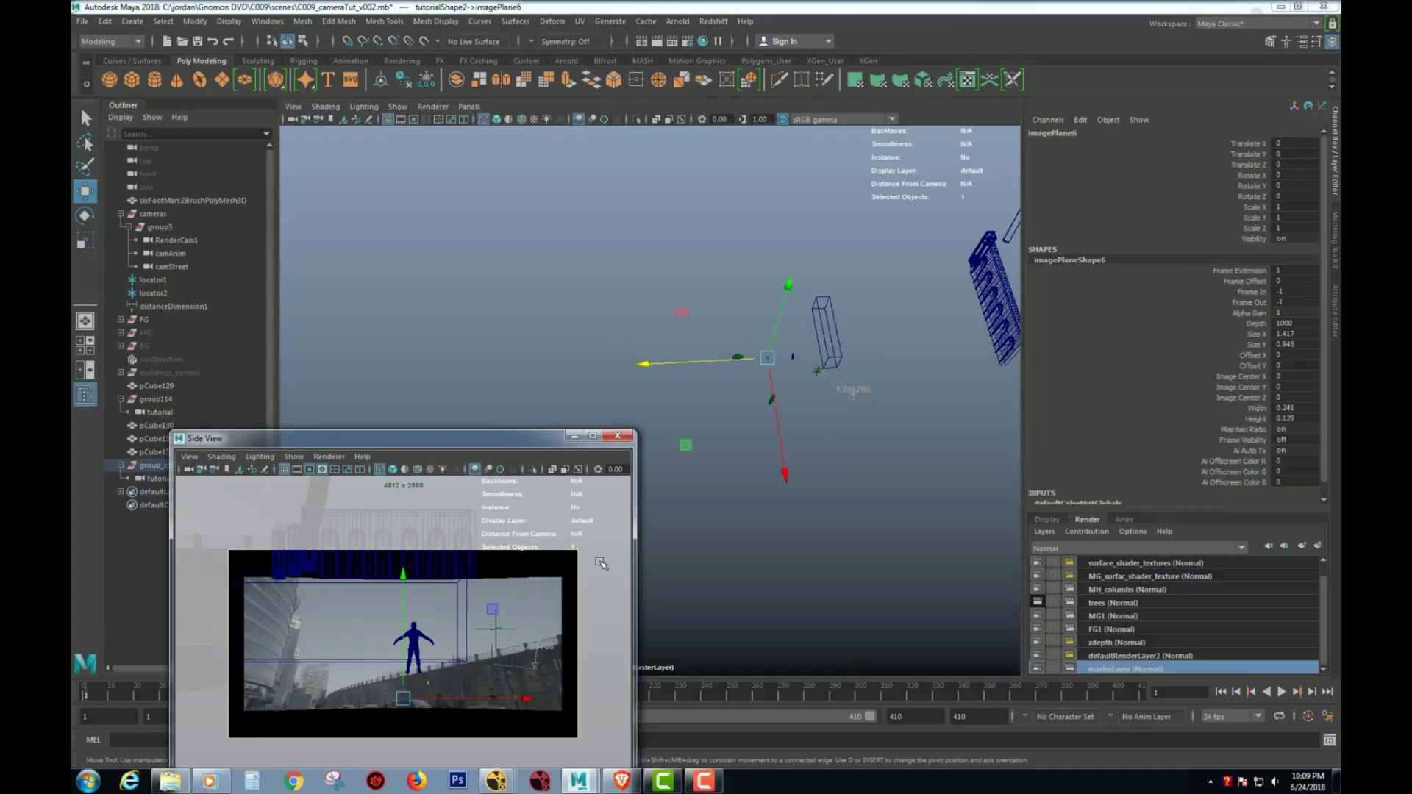
# Reselect the tutorial2 camera and raise it along Y to about 2.61
pyautogui.click(146, 480)
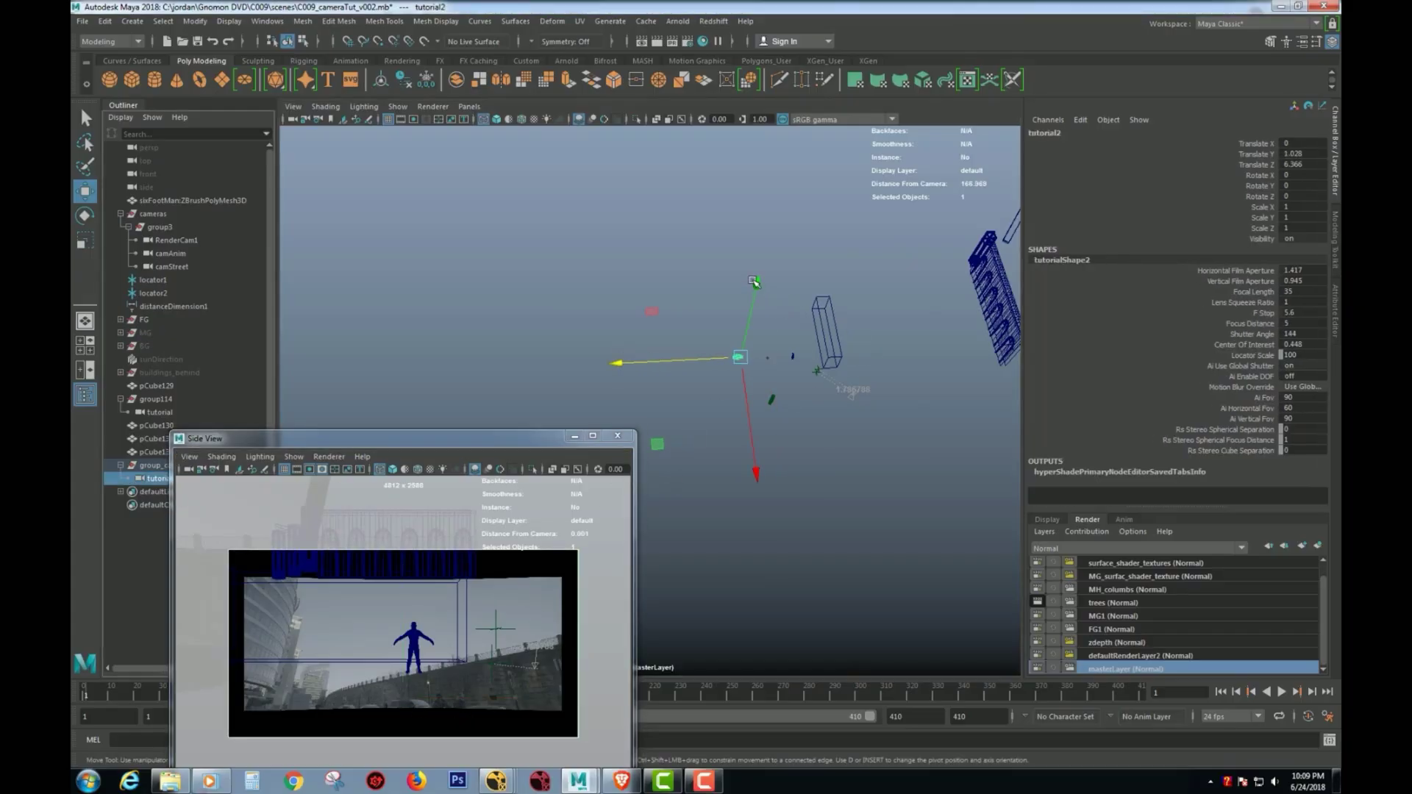
pyautogui.moveTo(754, 281); pyautogui.dragTo(753, 278)
pyautogui.keyDown('alt'); pyautogui.moveTo(813, 403); pyautogui.dragTo(810, 354); pyautogui.keyUp('alt')
pyautogui.keyDown('alt'); pyautogui.moveTo(810, 355); pyautogui.dragTo(910, 404, button='right'); pyautogui.keyUp('alt')
pyautogui.moveTo(794, 404)
pyautogui.keyDown('alt'); pyautogui.mouseDown()
pyautogui.moveTo(898, 407)
pyautogui.moveTo(814, 426)
pyautogui.moveTo(779, 415)
pyautogui.mouseUp(); pyautogui.keyUp('alt')
# Try rotating group_camera_rotation about Y to about 46 degrees, and undo the rotation
pyautogui.click(149, 466)
pyautogui.press('e')
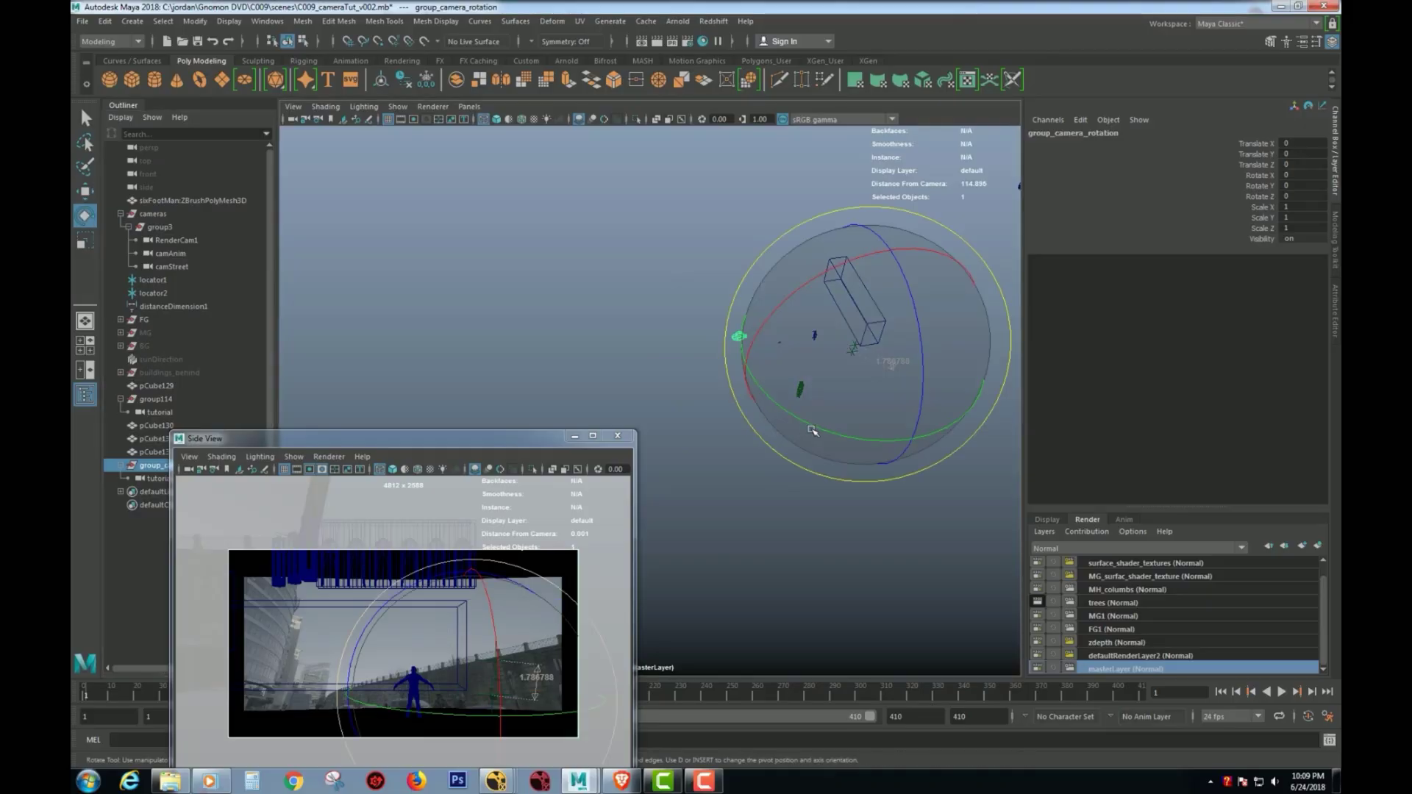
pyautogui.moveTo(805, 419); pyautogui.dragTo(933, 471)
pyautogui.keyDown('alt'); pyautogui.moveTo(865, 529); pyautogui.dragTo(780, 479); pyautogui.keyUp('alt')
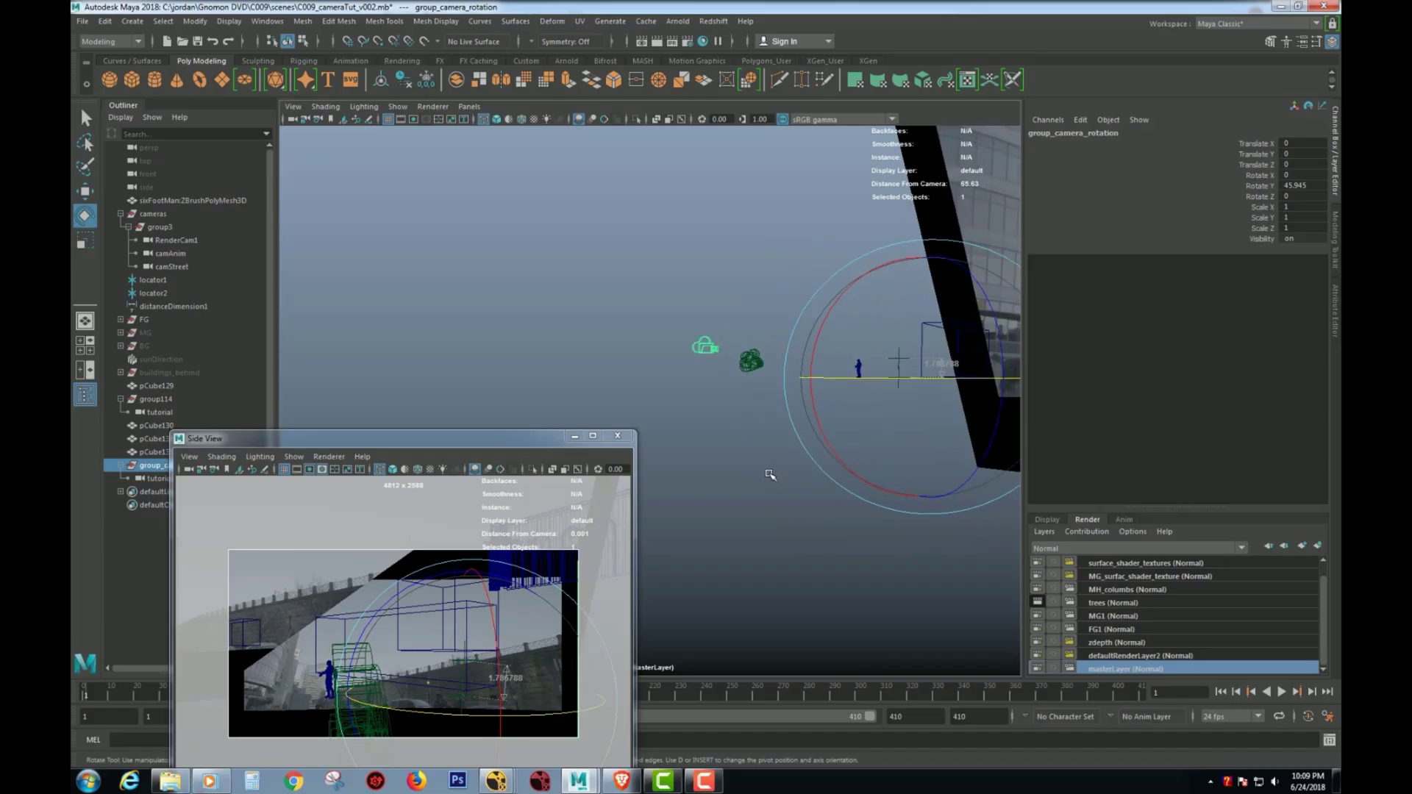
pyautogui.moveTo(472, 441); pyautogui.dragTo(569, 443)
pyautogui.keyDown('alt'); pyautogui.click(647, 287); pyautogui.keyUp('alt')
pyautogui.hotkey('ctrl', 'z')
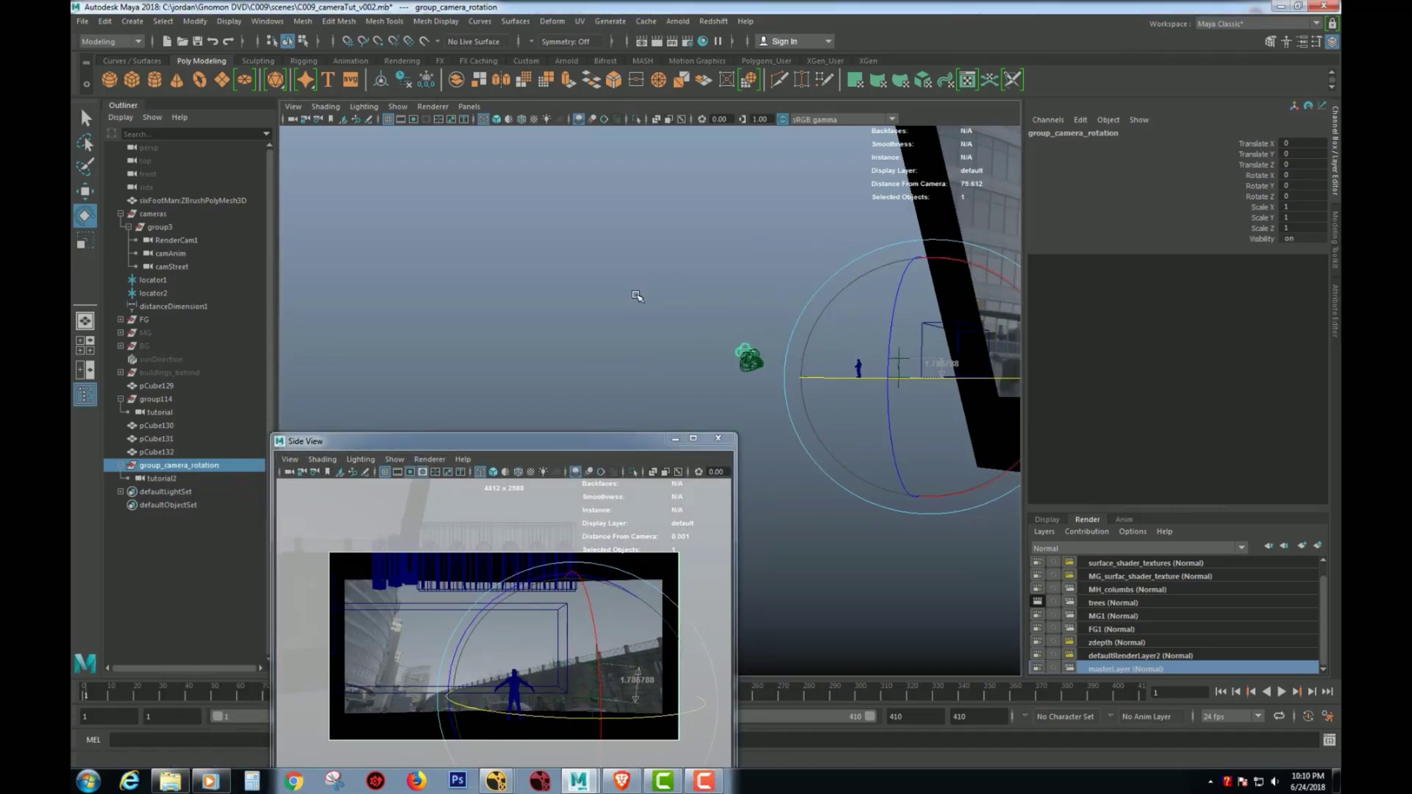
pyautogui.keyDown('alt'); pyautogui.moveTo(634, 303); pyautogui.dragTo(610, 351); pyautogui.keyUp('alt')
# Match tutorial2's lens to RenderCam1: angle of view 86.11, focal length 16, camera aperture 1.177 × 0.621 in, Fill fit resolution gate
pyautogui.click(176, 481)
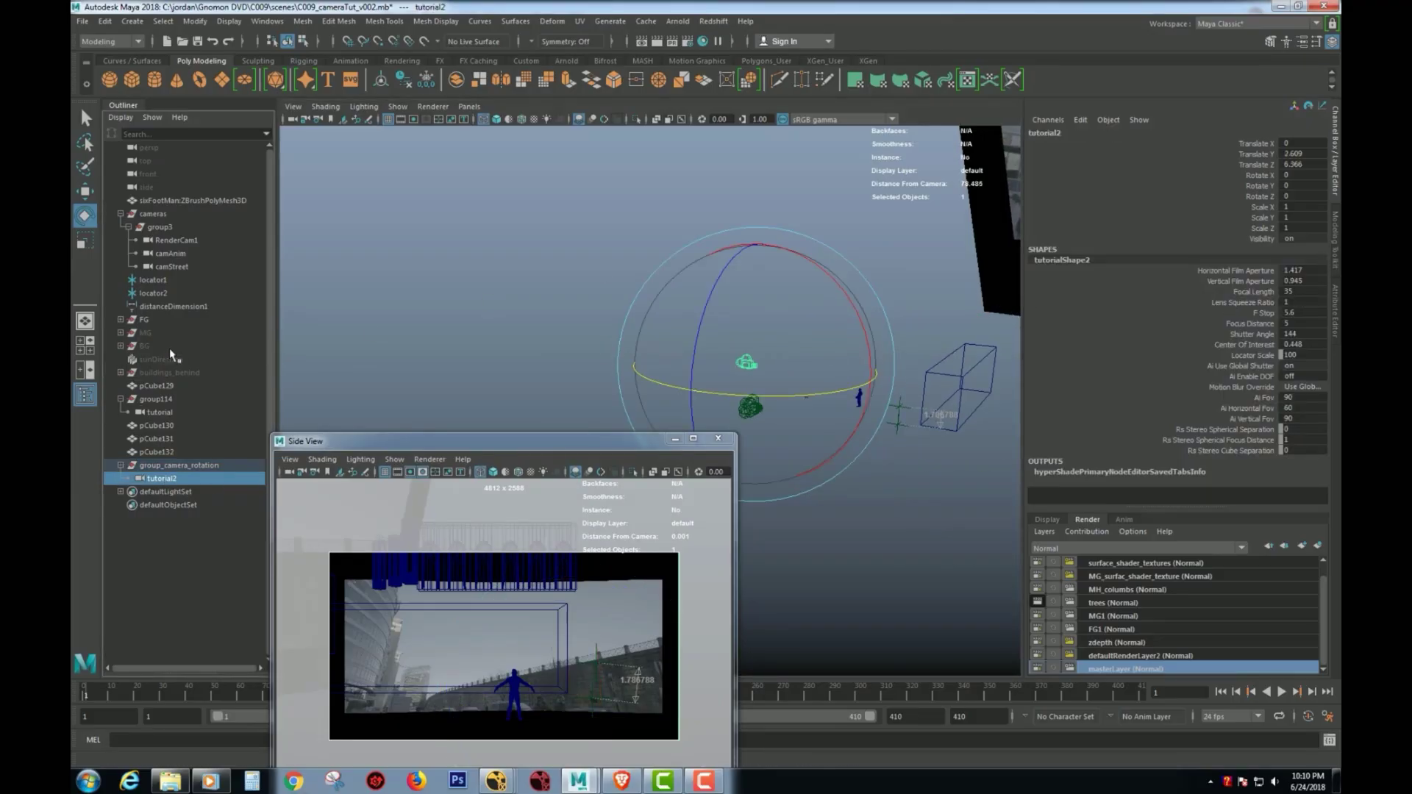
pyautogui.click(175, 241)
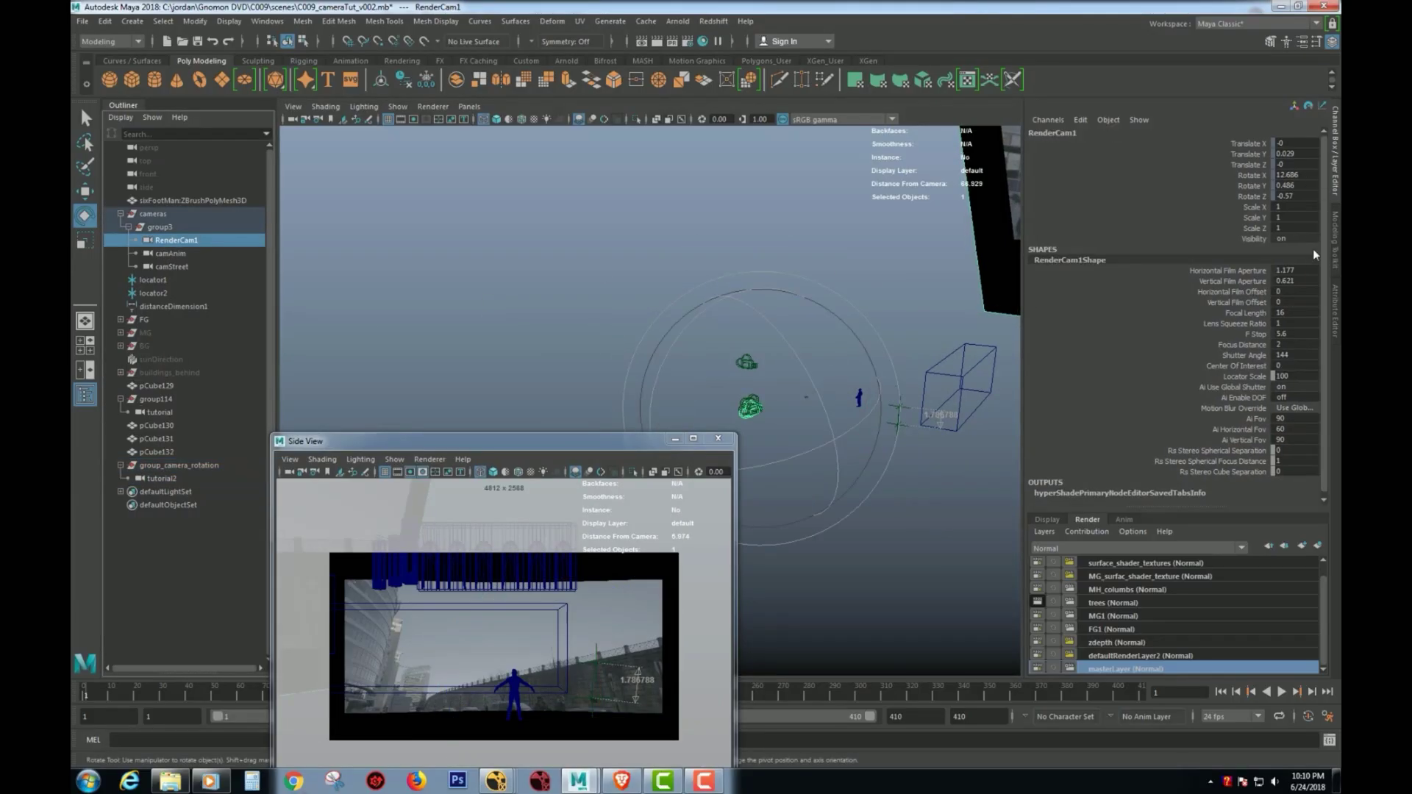
pyautogui.click(1336, 309)
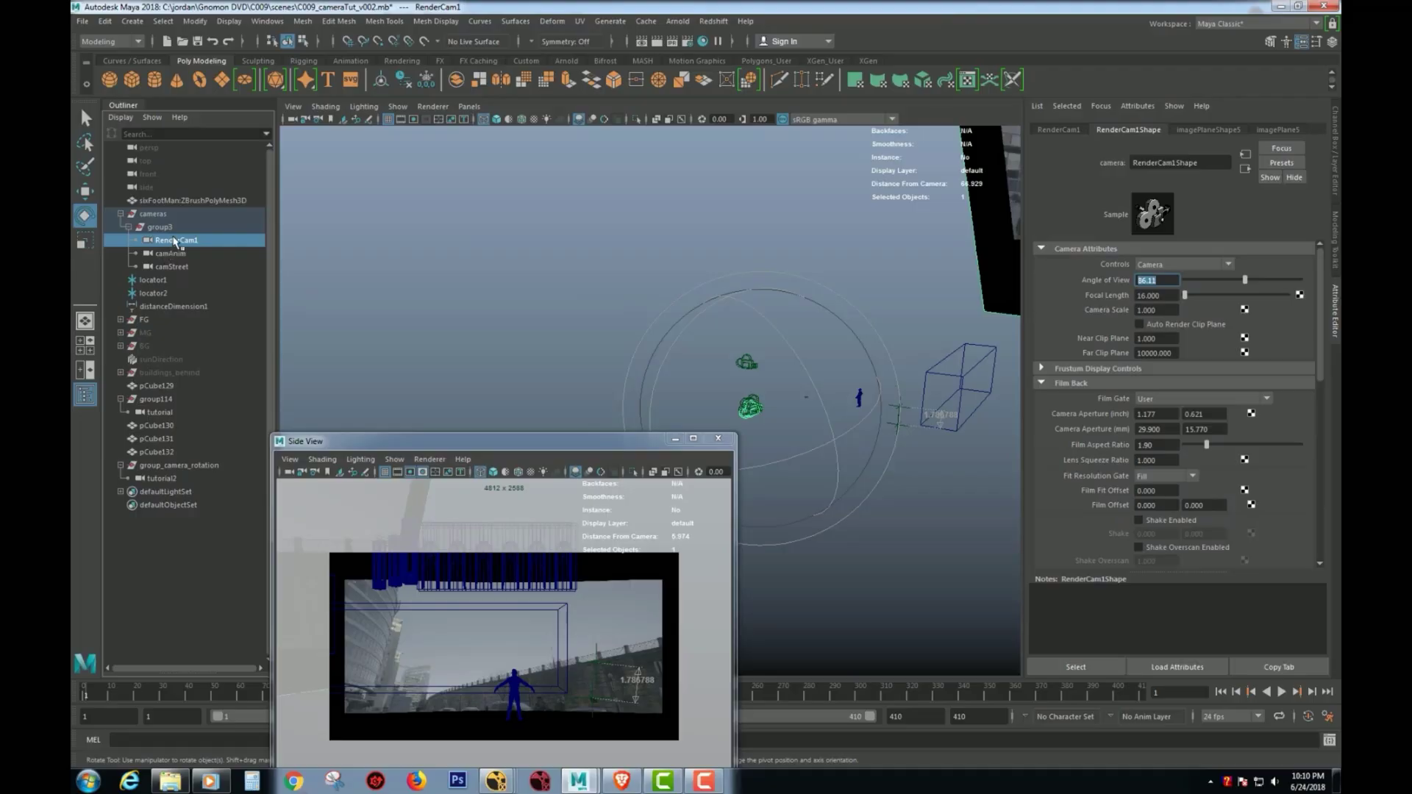
pyautogui.click(185, 480)
pyautogui.write('86.11')
pyautogui.press('Return')
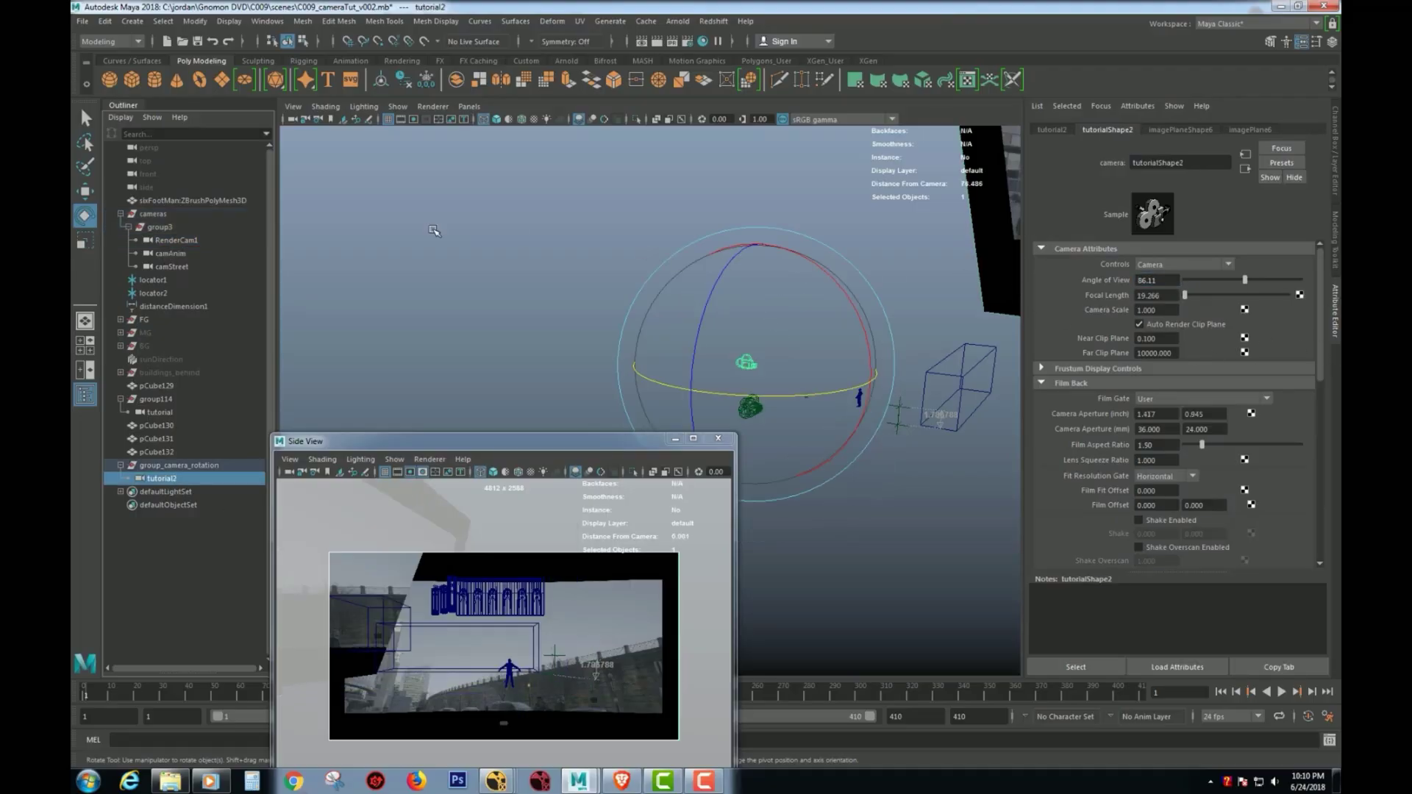
pyautogui.click(196, 241)
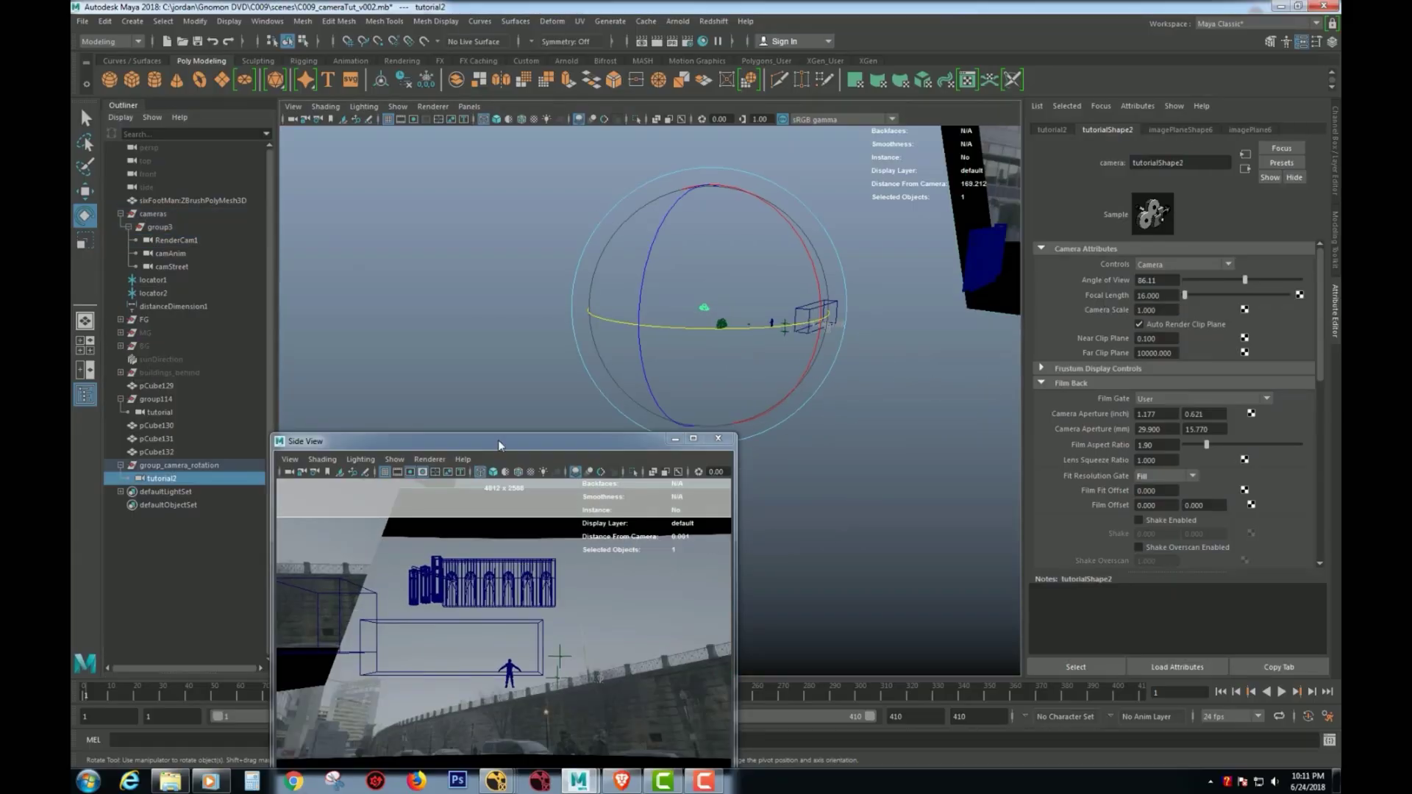
# Duplicate the six-foot man figure and move the copy along Z to just in front of the tutorial2 camera
pyautogui.moveTo(497, 441); pyautogui.dragTo(332, 462)
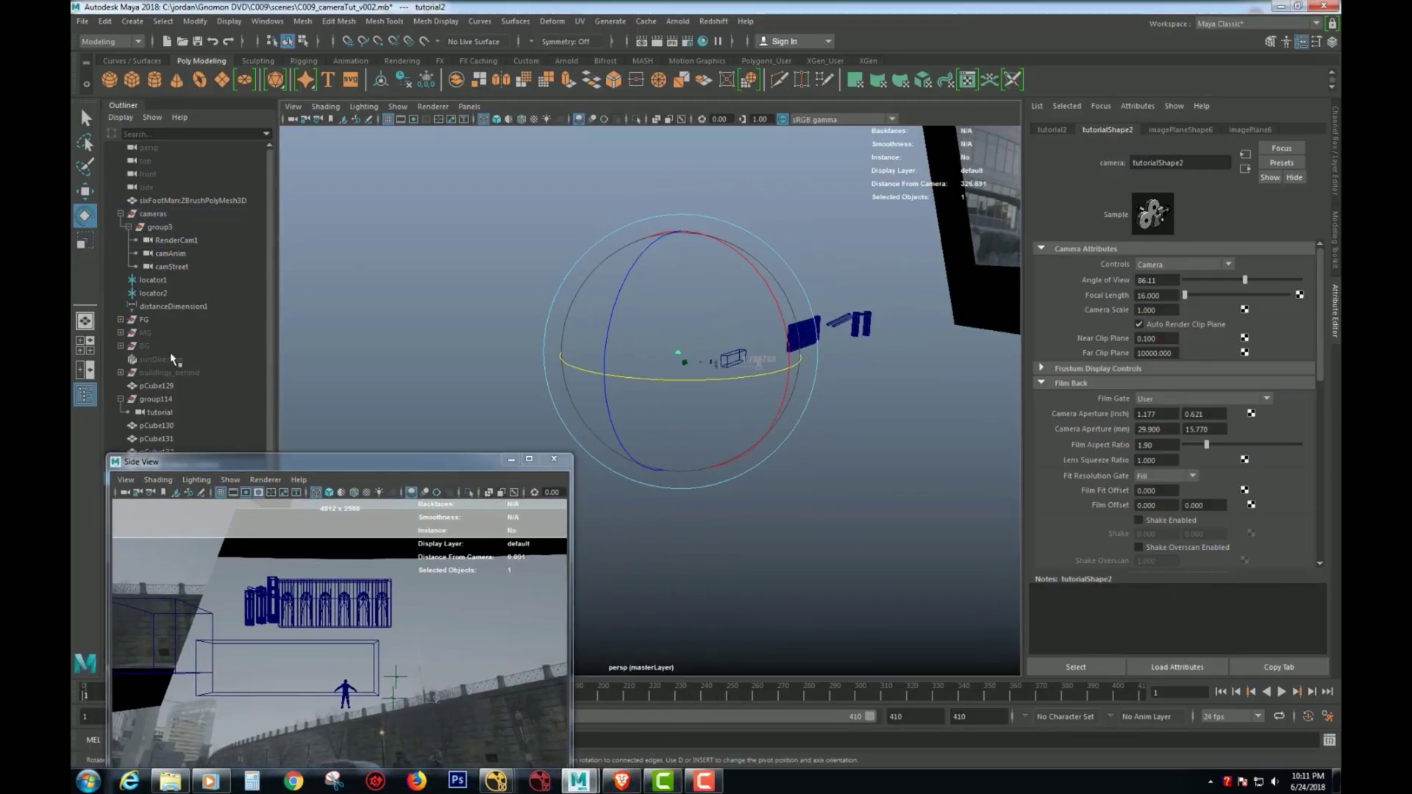
pyautogui.moveTo(195, 464); pyautogui.dragTo(261, 47)
pyautogui.scroll(2, 919, 502)
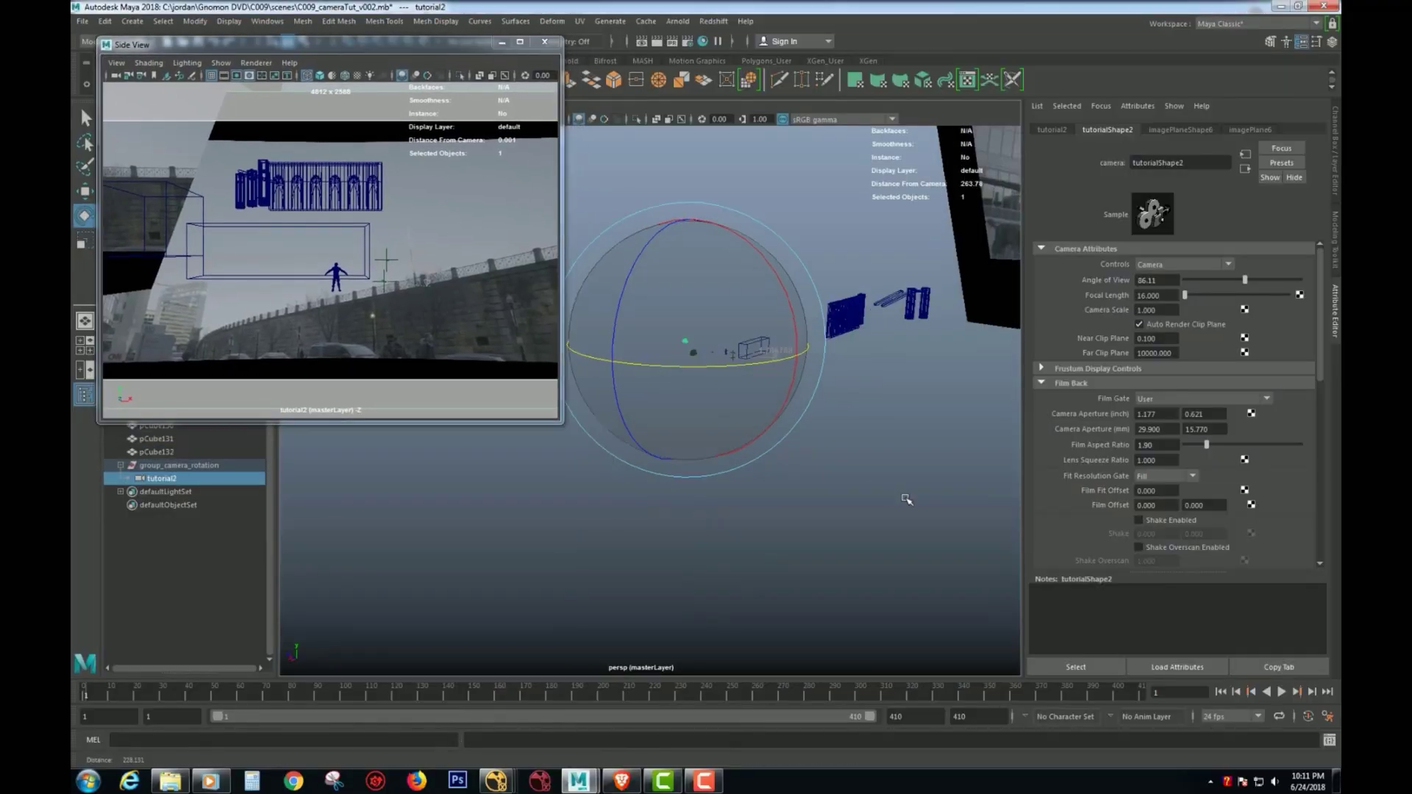
pyautogui.scroll(4, 919, 502)
pyautogui.keyDown('alt'); pyautogui.moveTo(749, 313); pyautogui.dragTo(805, 353); pyautogui.keyUp('alt')
pyautogui.scroll(1, 907, 359)
pyautogui.scroll(4, 907, 359)
pyautogui.keyDown('alt'); pyautogui.moveTo(756, 378); pyautogui.dragTo(788, 431, button='middle'); pyautogui.keyUp('alt')
pyautogui.keyDown('alt'); pyautogui.moveTo(787, 432); pyautogui.dragTo(834, 432); pyautogui.keyUp('alt')
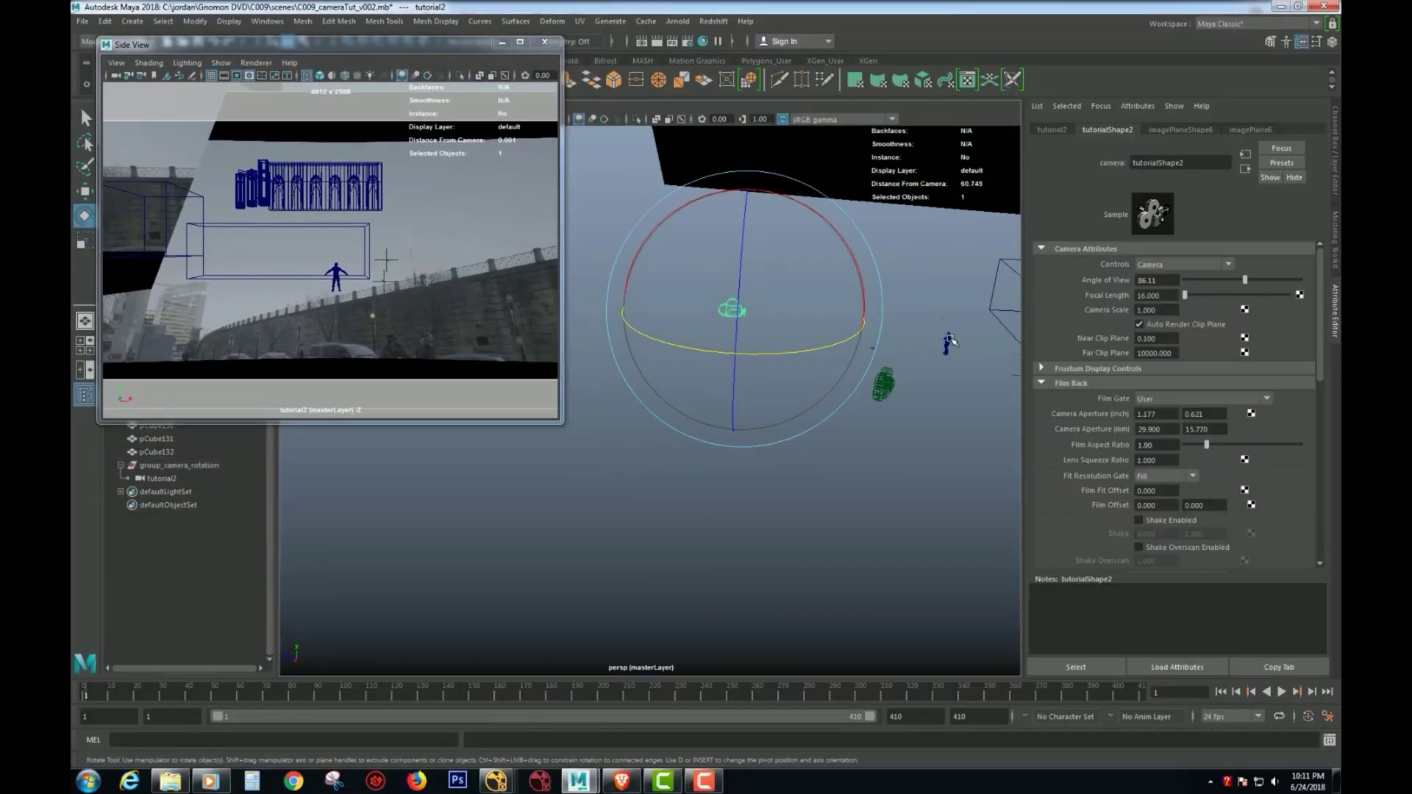
pyautogui.click(949, 339)
pyautogui.press('w')
pyautogui.hotkey('ctrl', 'd')
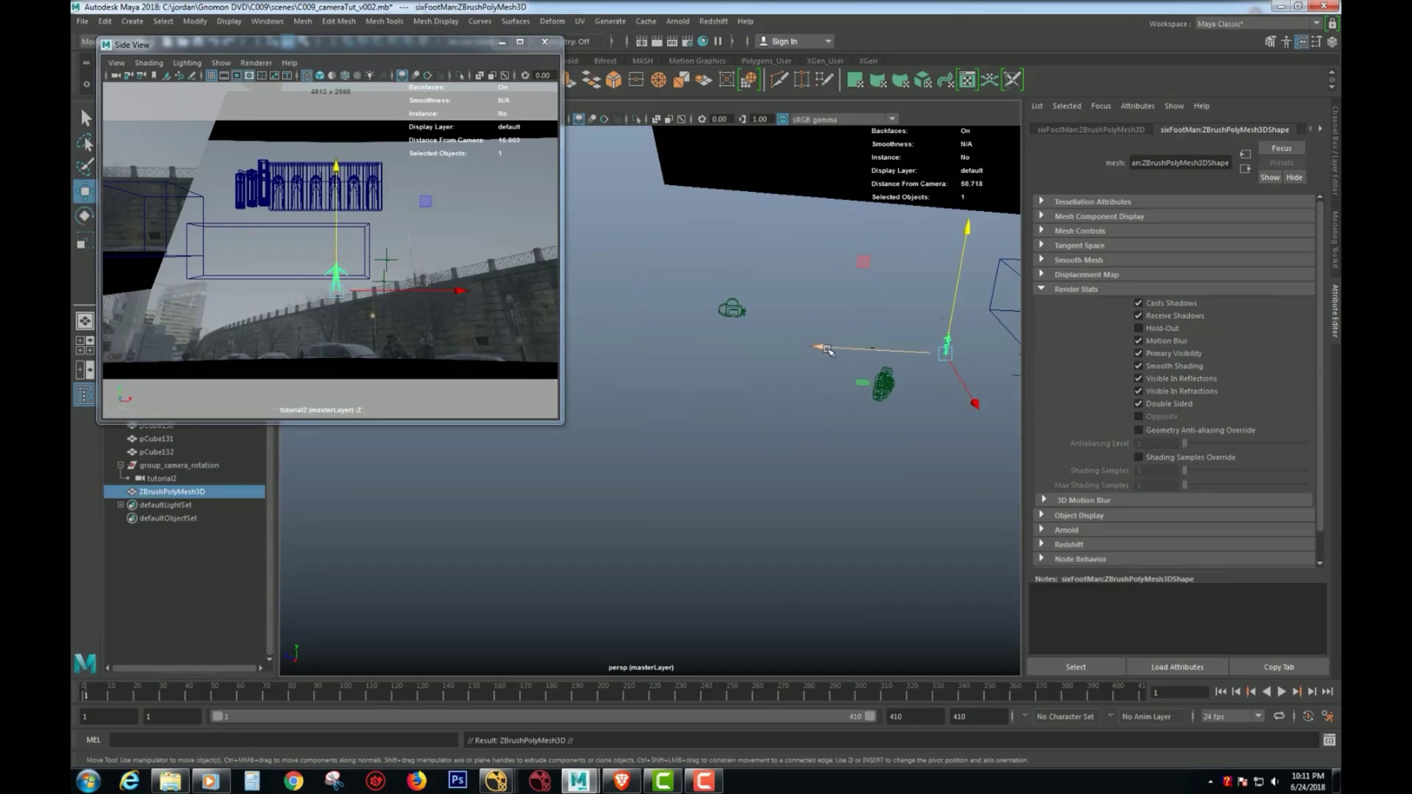
pyautogui.moveTo(836, 353); pyautogui.dragTo(635, 322)
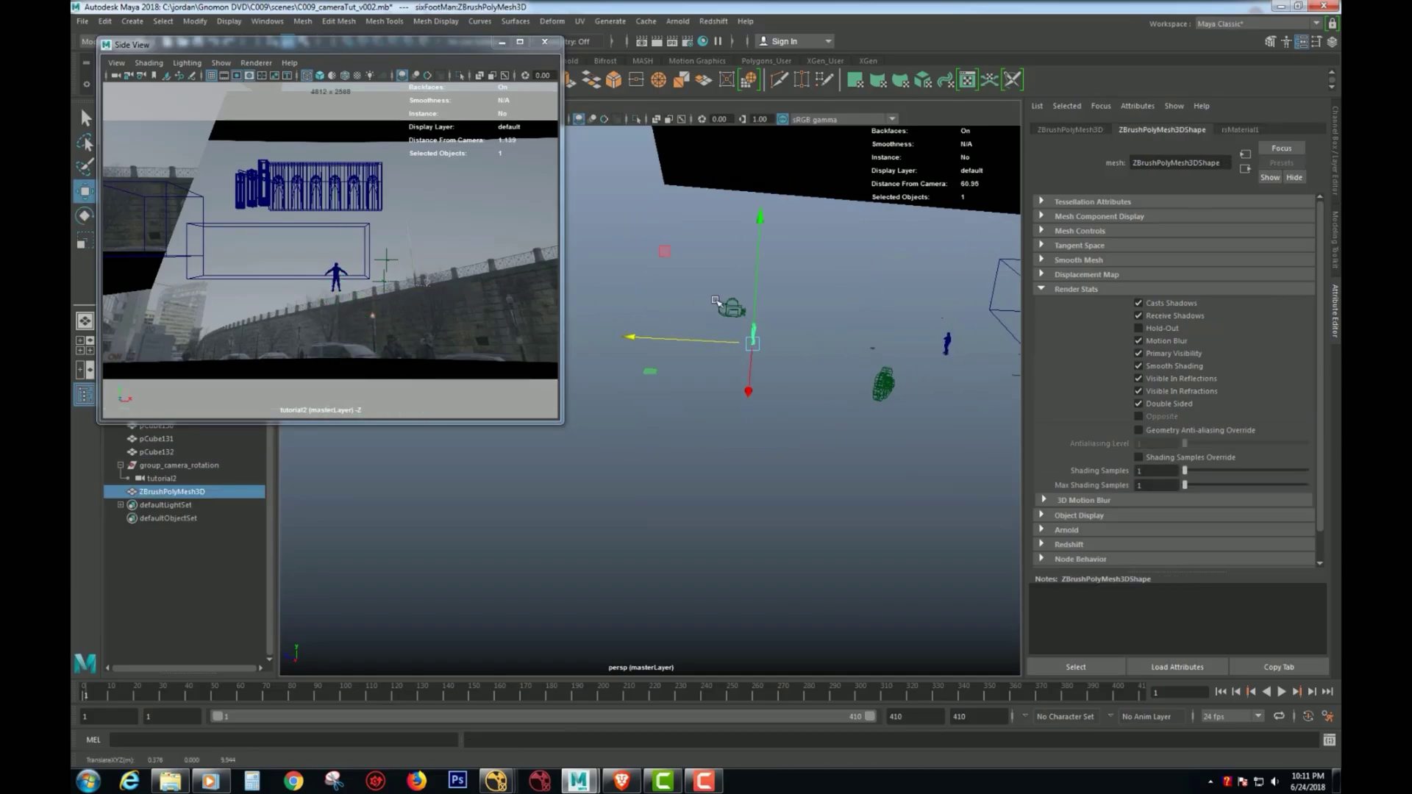
# Lower the tutorial2 camera along Y to about 1.33, using the duplicated figure as the height reference
pyautogui.click(733, 308)
pyautogui.moveTo(744, 234); pyautogui.dragTo(744, 245)
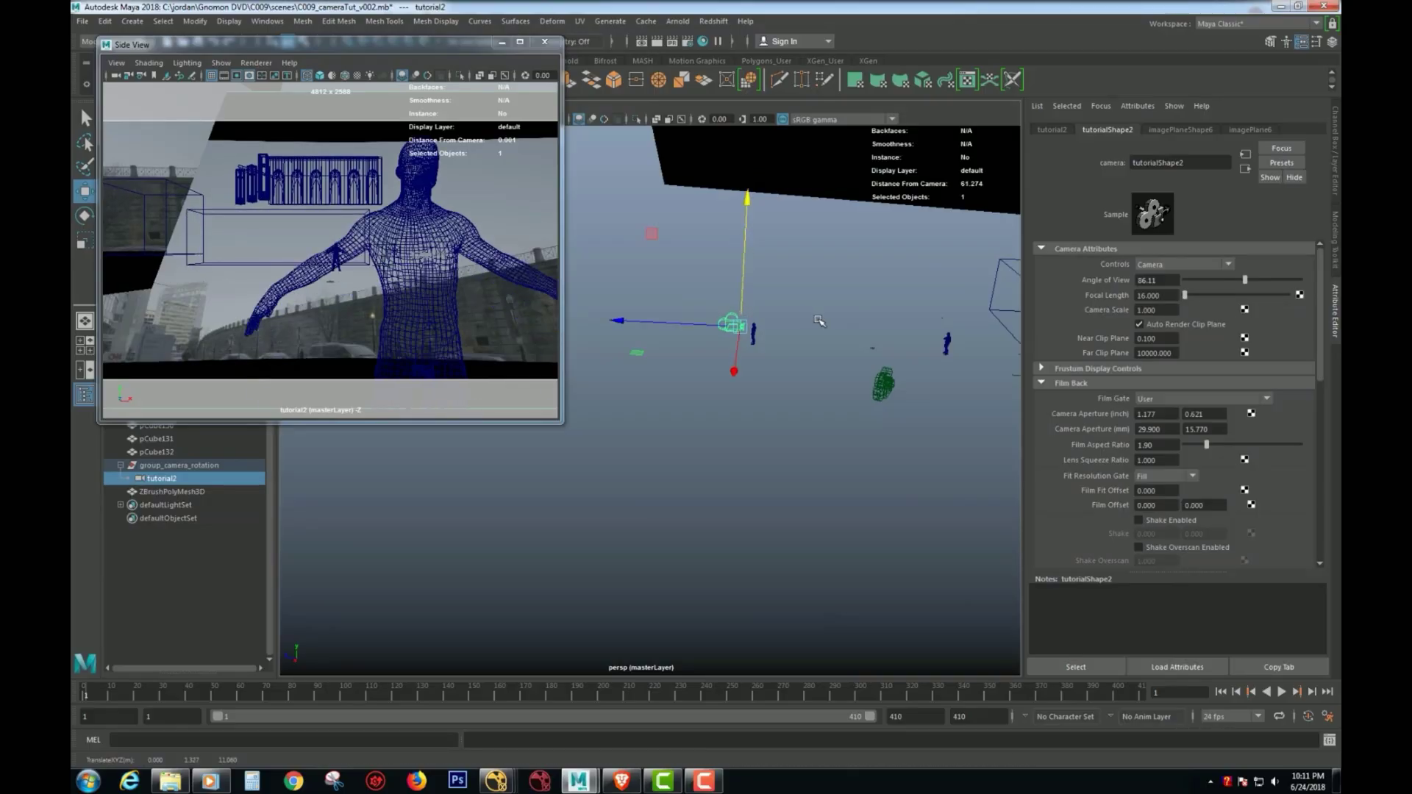
pyautogui.scroll(-4, 811, 321)
pyautogui.keyDown('alt'); pyautogui.moveTo(811, 321); pyautogui.dragTo(836, 441); pyautogui.keyUp('alt')
pyautogui.click(375, 41)
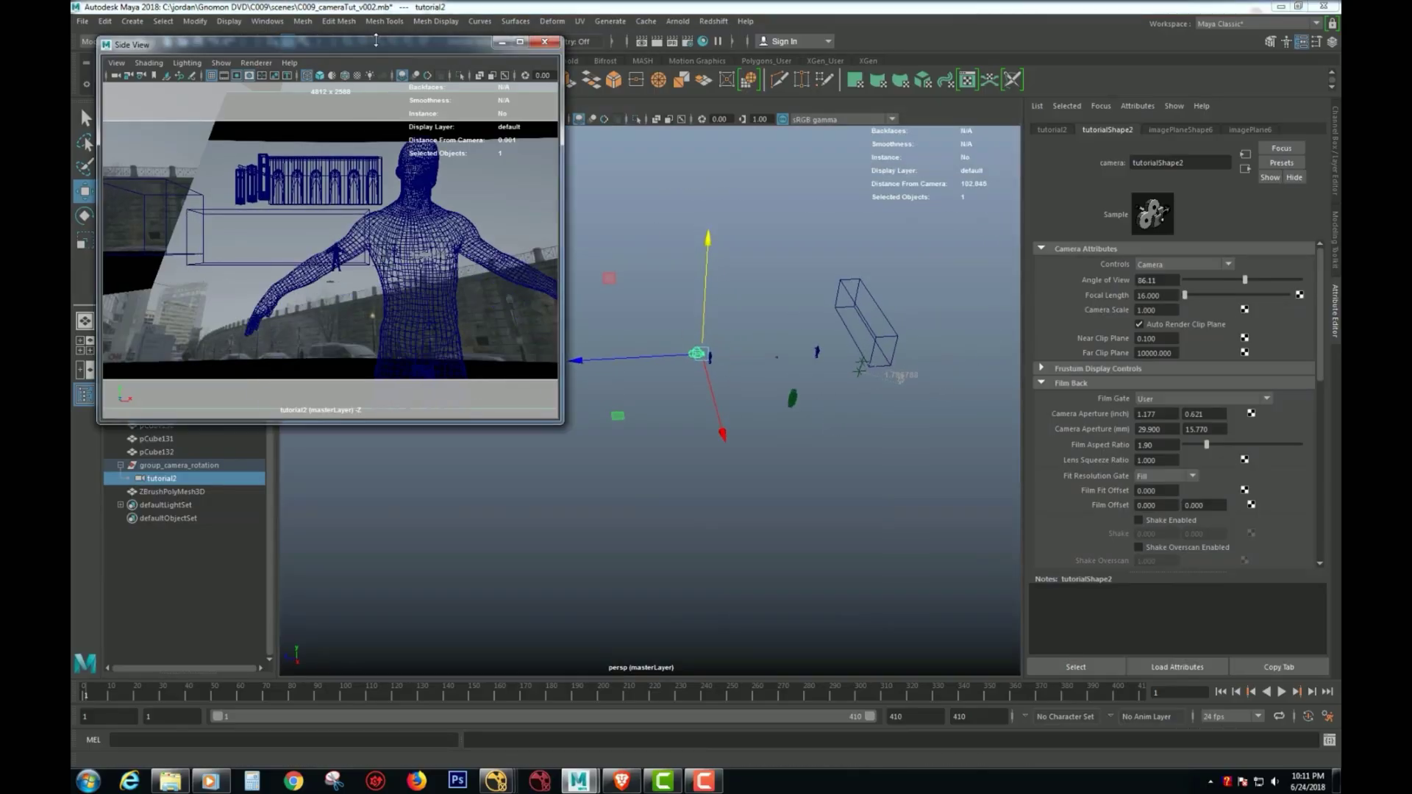
pyautogui.moveTo(376, 41); pyautogui.dragTo(458, 295)
pyautogui.click(705, 314)
pyautogui.scroll(4, 860, 399)
pyautogui.click(755, 330)
pyautogui.click(755, 326)
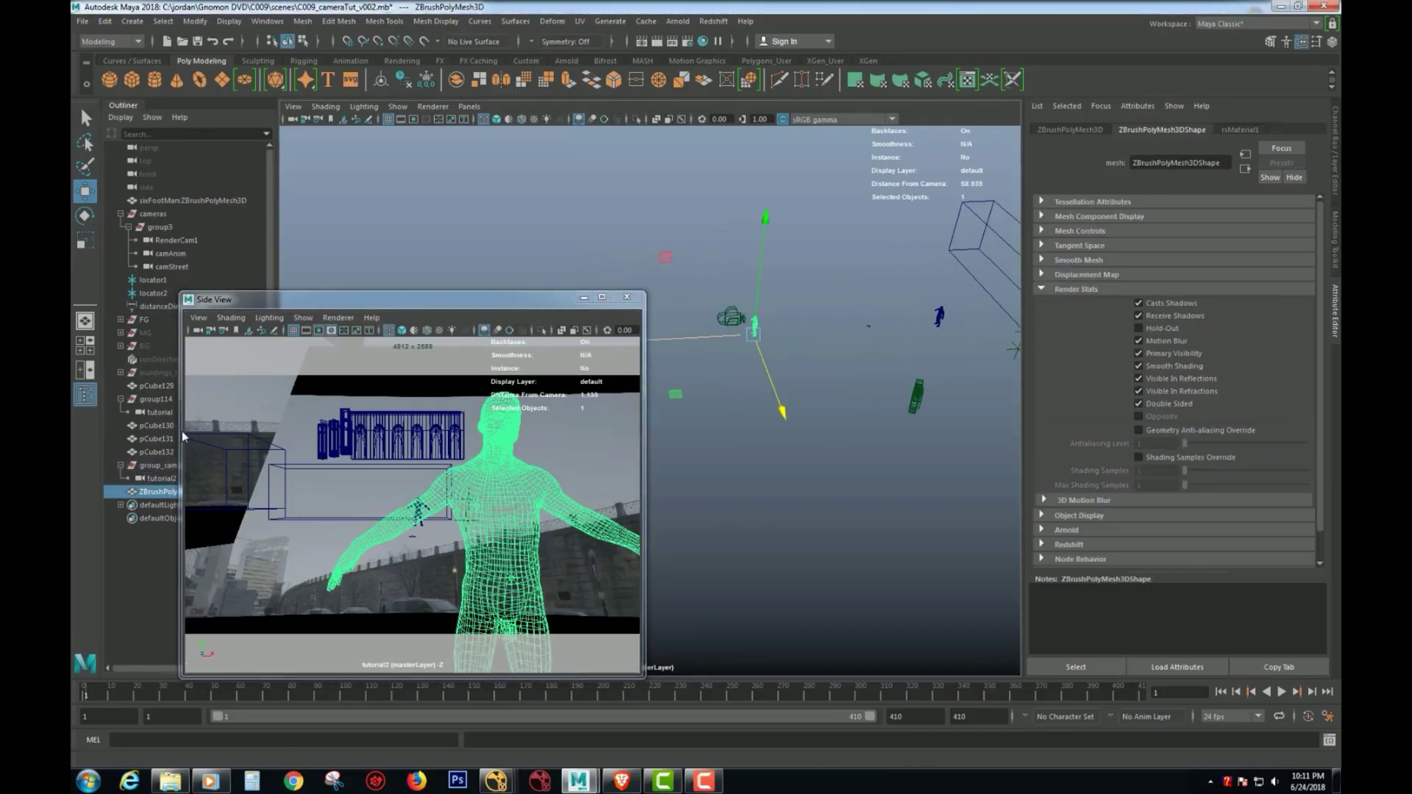
# Rotate group_camera_rotation about Y to about 51.3 degrees around the box's corner
pyautogui.click(161, 469)
pyautogui.press('e')
pyautogui.keyDown('alt'); pyautogui.moveTo(919, 404); pyautogui.dragTo(814, 404, button='right'); pyautogui.keyUp('alt')
pyautogui.moveTo(815, 403); pyautogui.dragTo(928, 432)
pyautogui.keyDown('alt'); pyautogui.moveTo(812, 479); pyautogui.dragTo(770, 468); pyautogui.keyUp('alt')
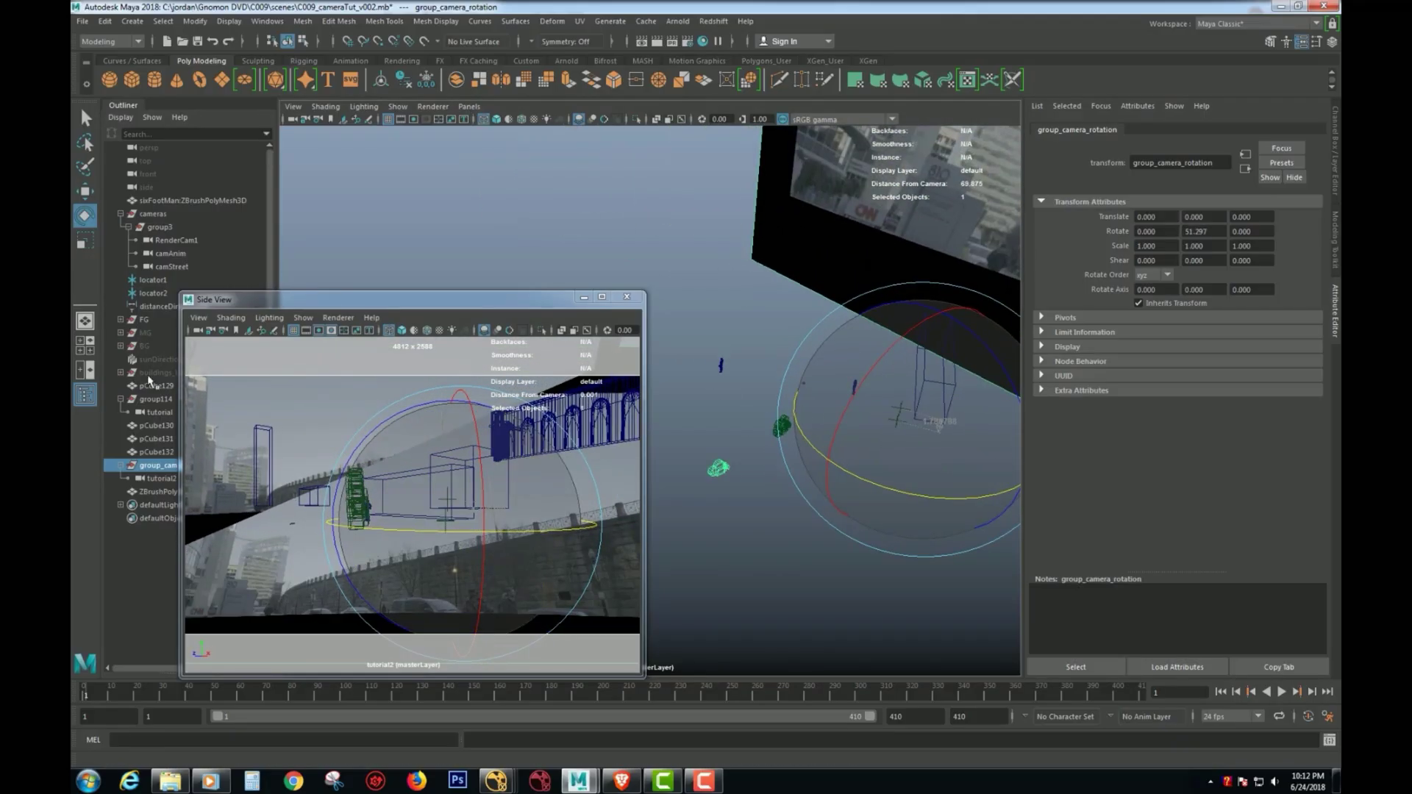
# Select the tutorial2 camera and move it forward along its Z axis toward the original figure and box
pyautogui.click(161, 478)
pyautogui.press('w')
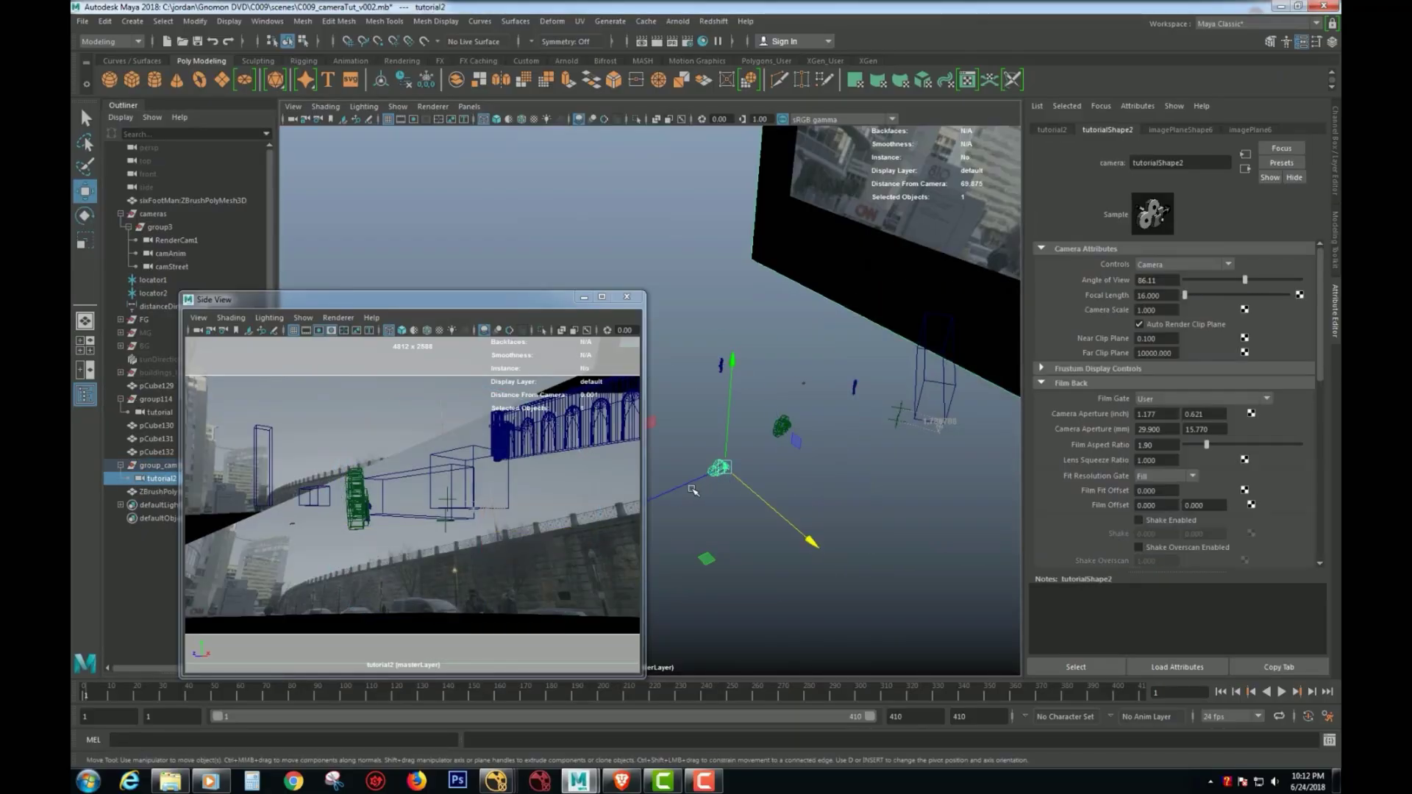
pyautogui.moveTo(691, 490); pyautogui.dragTo(847, 425)
pyautogui.press('f')
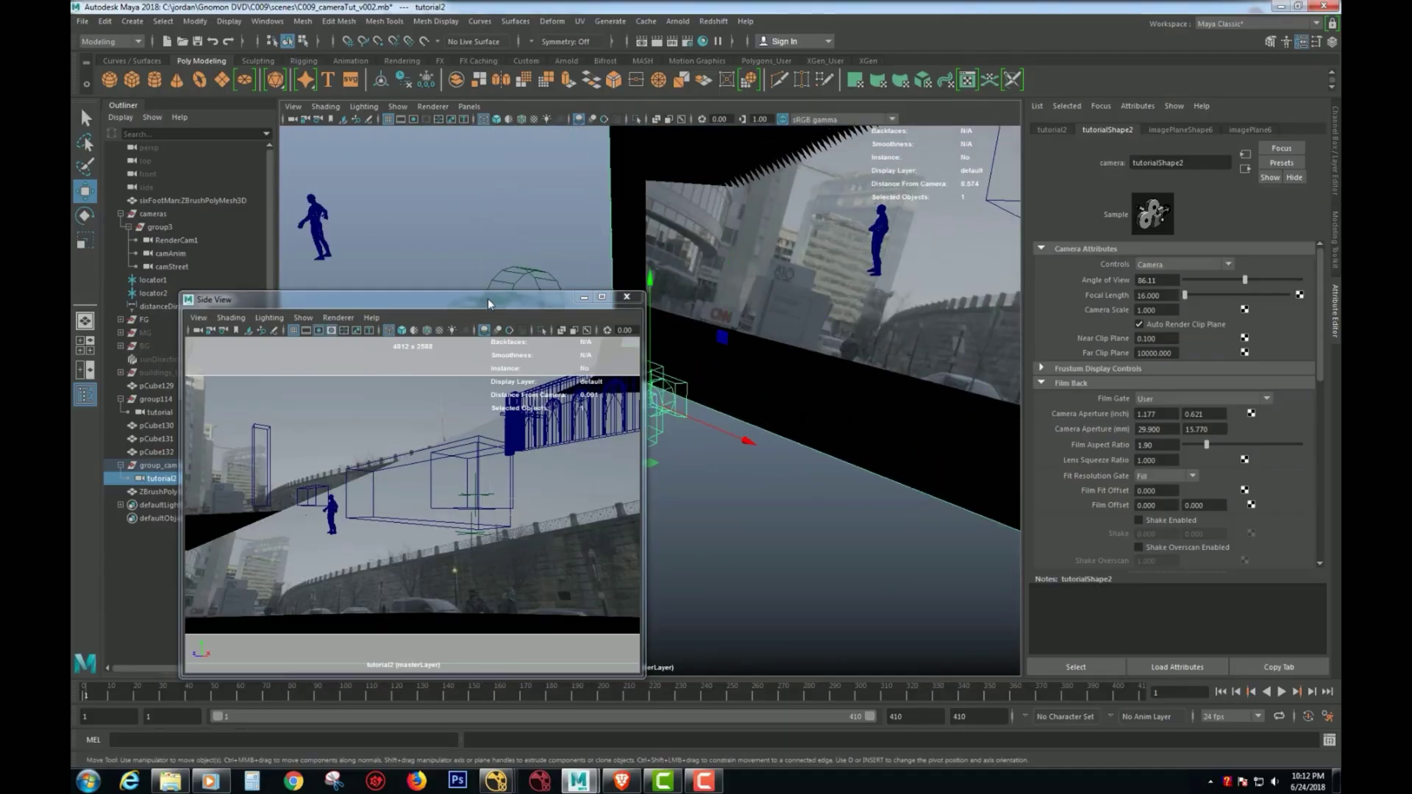
# Slide the tutorial2 camera sideways along its X axis until it overlaps the existing RenderCam1
pyautogui.moveTo(487, 298); pyautogui.dragTo(459, 469)
pyautogui.scroll(-5, 853, 434)
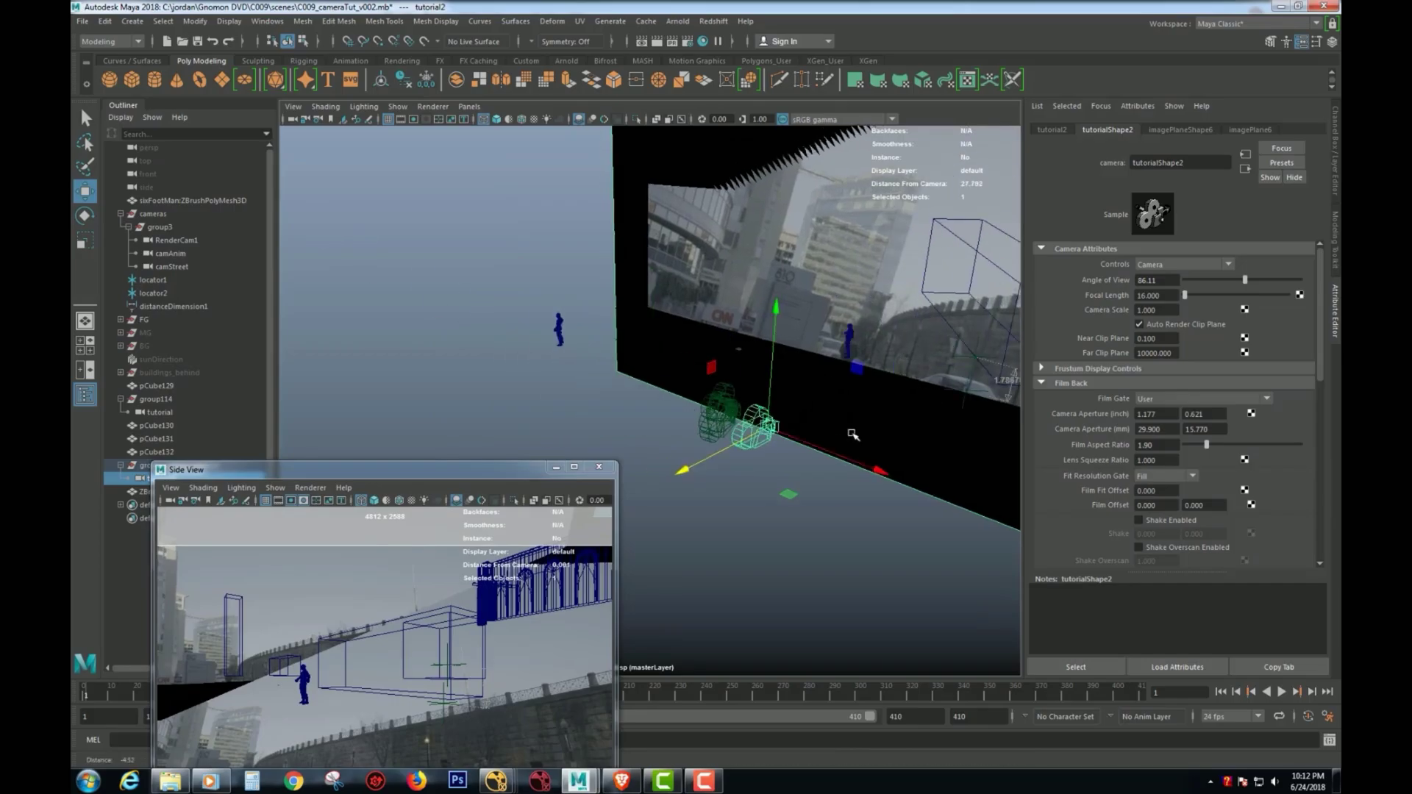
pyautogui.keyDown('alt'); pyautogui.moveTo(853, 434); pyautogui.dragTo(809, 444); pyautogui.keyUp('alt')
pyautogui.moveTo(876, 490); pyautogui.dragTo(737, 432)
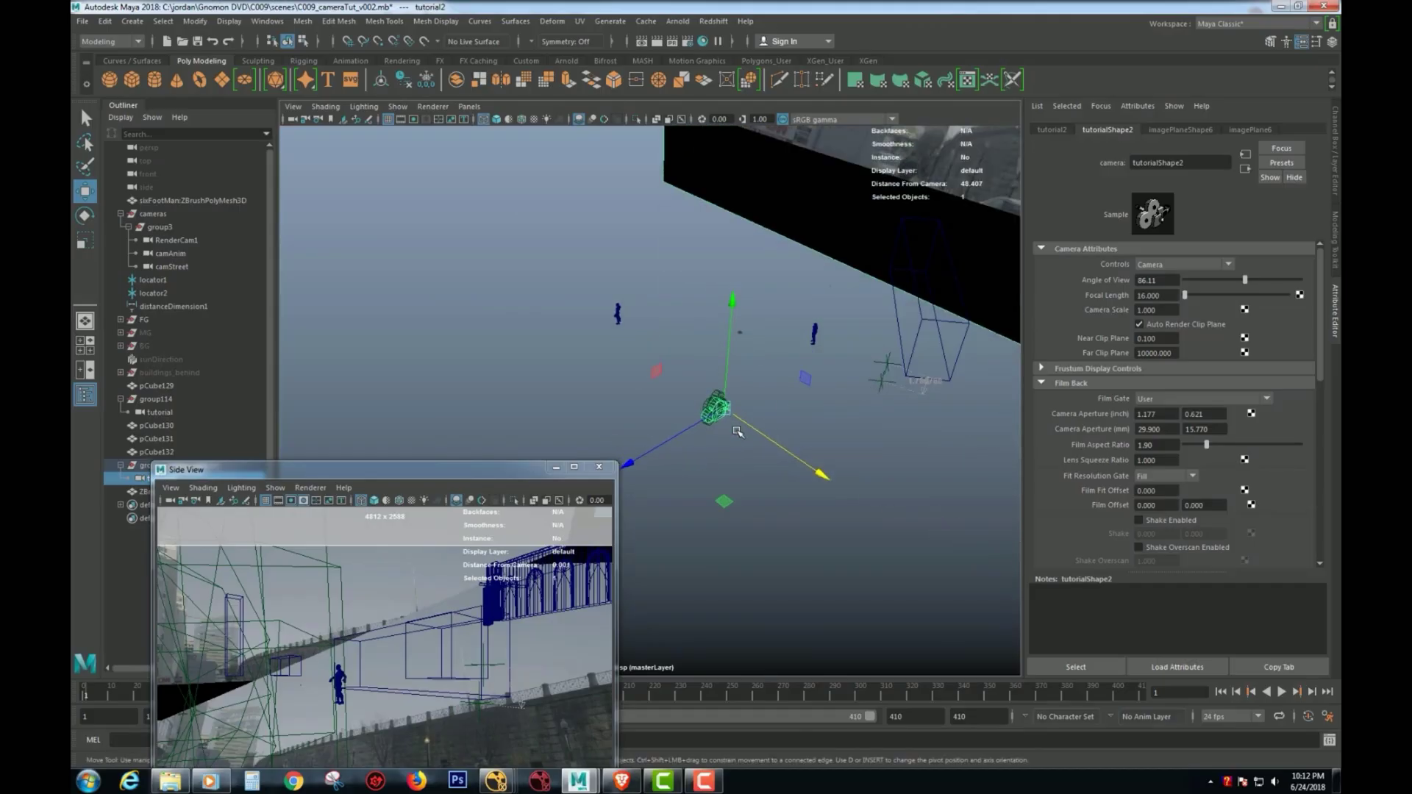
# Tilt the tutorial2 camera upward about its X axis to bring the wireframe arcade down to the plate's wall
pyautogui.press('e')
pyautogui.moveTo(688, 342); pyautogui.dragTo(676, 393)
pyautogui.moveTo(463, 470); pyautogui.dragTo(478, 394)
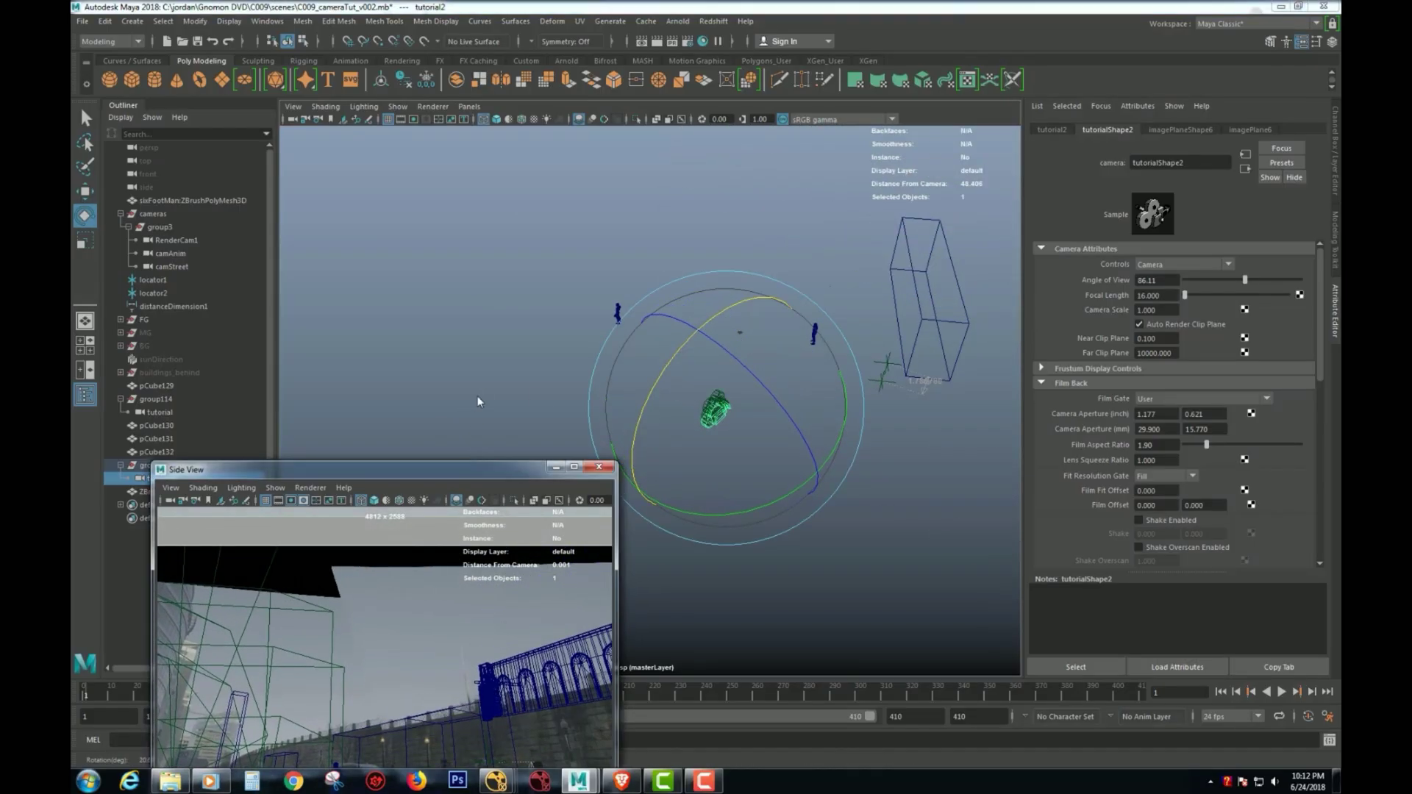
# Select RenderCam1's image plane and set its display mode to None
pyautogui.keyDown('alt'); pyautogui.moveTo(601, 286); pyautogui.dragTo(775, 318); pyautogui.keyUp('alt')
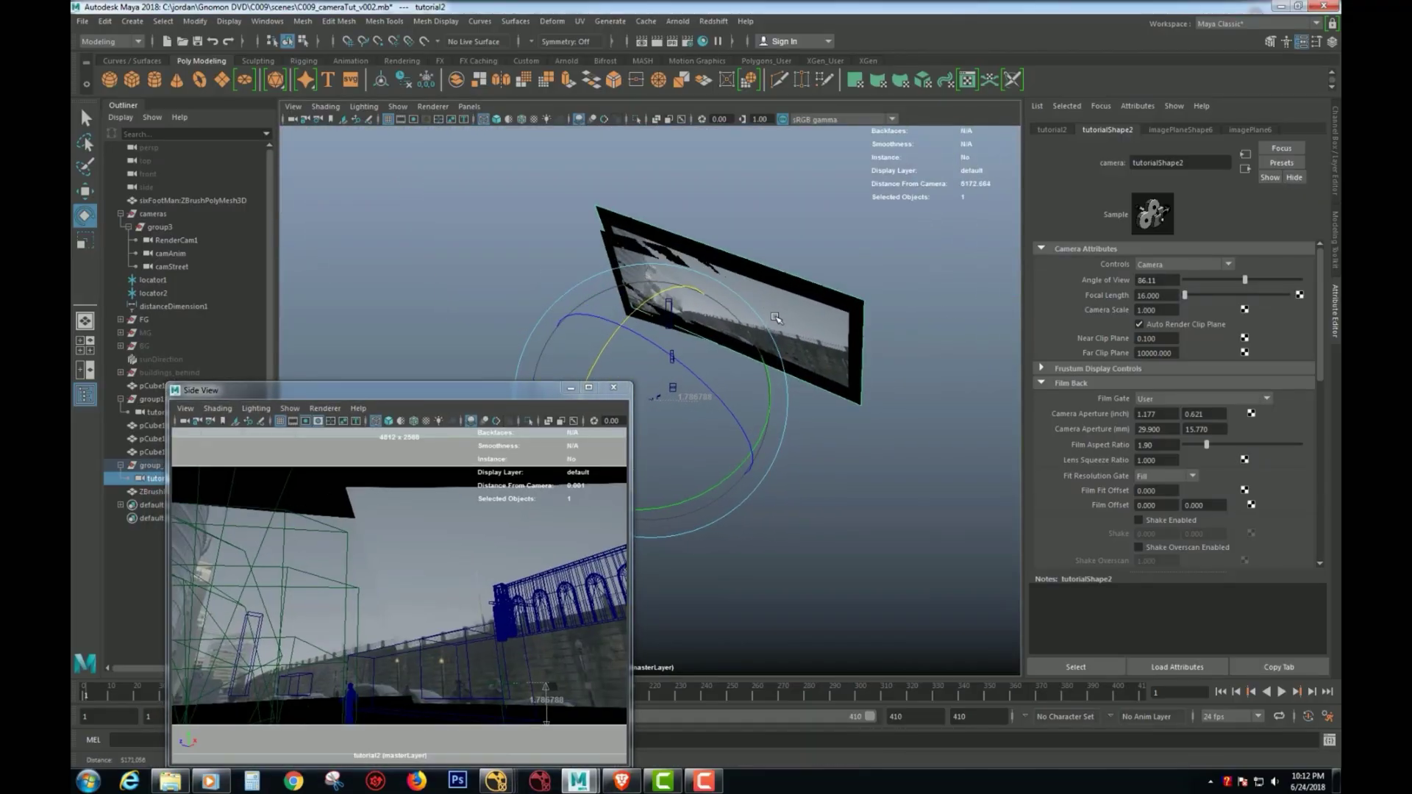
pyautogui.click(601, 236)
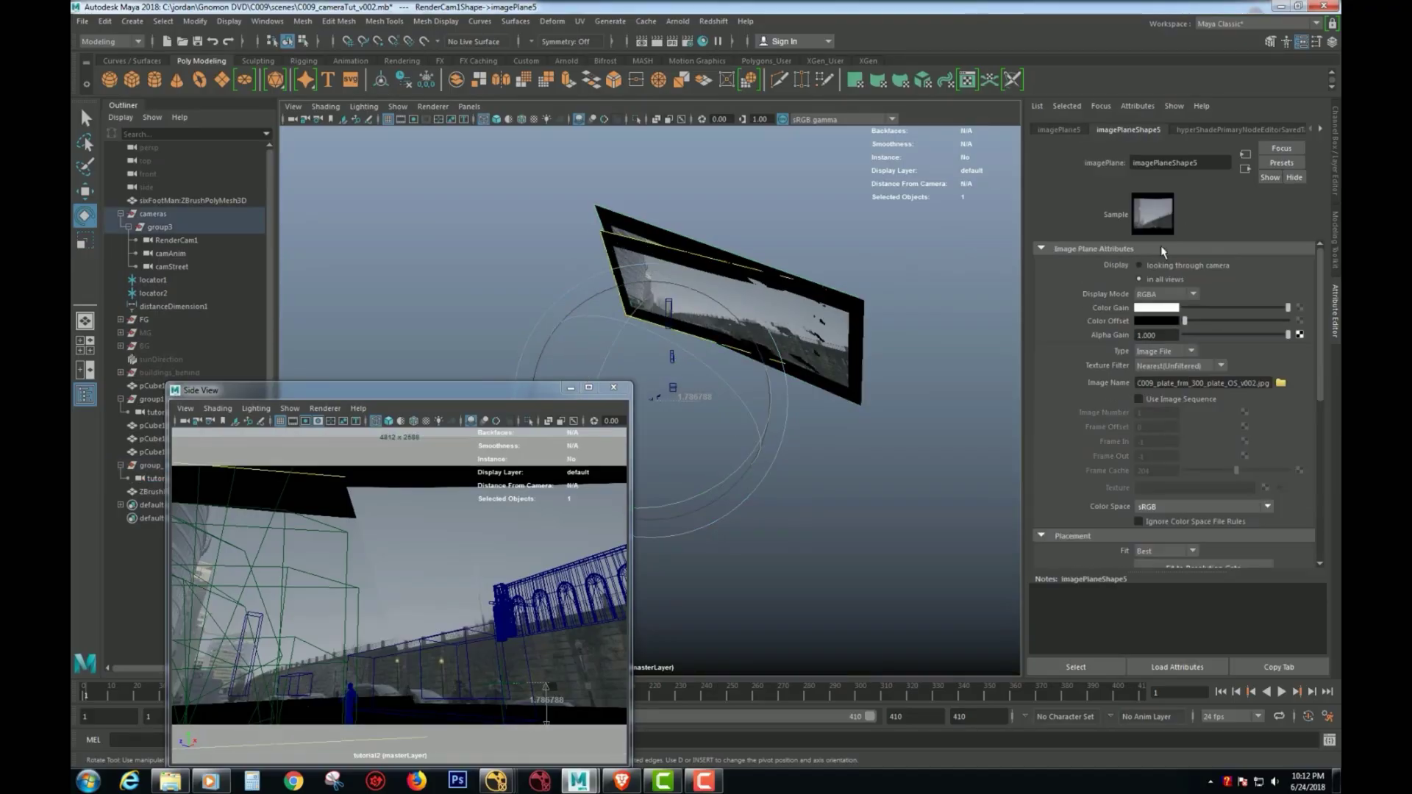
pyautogui.click(1169, 294)
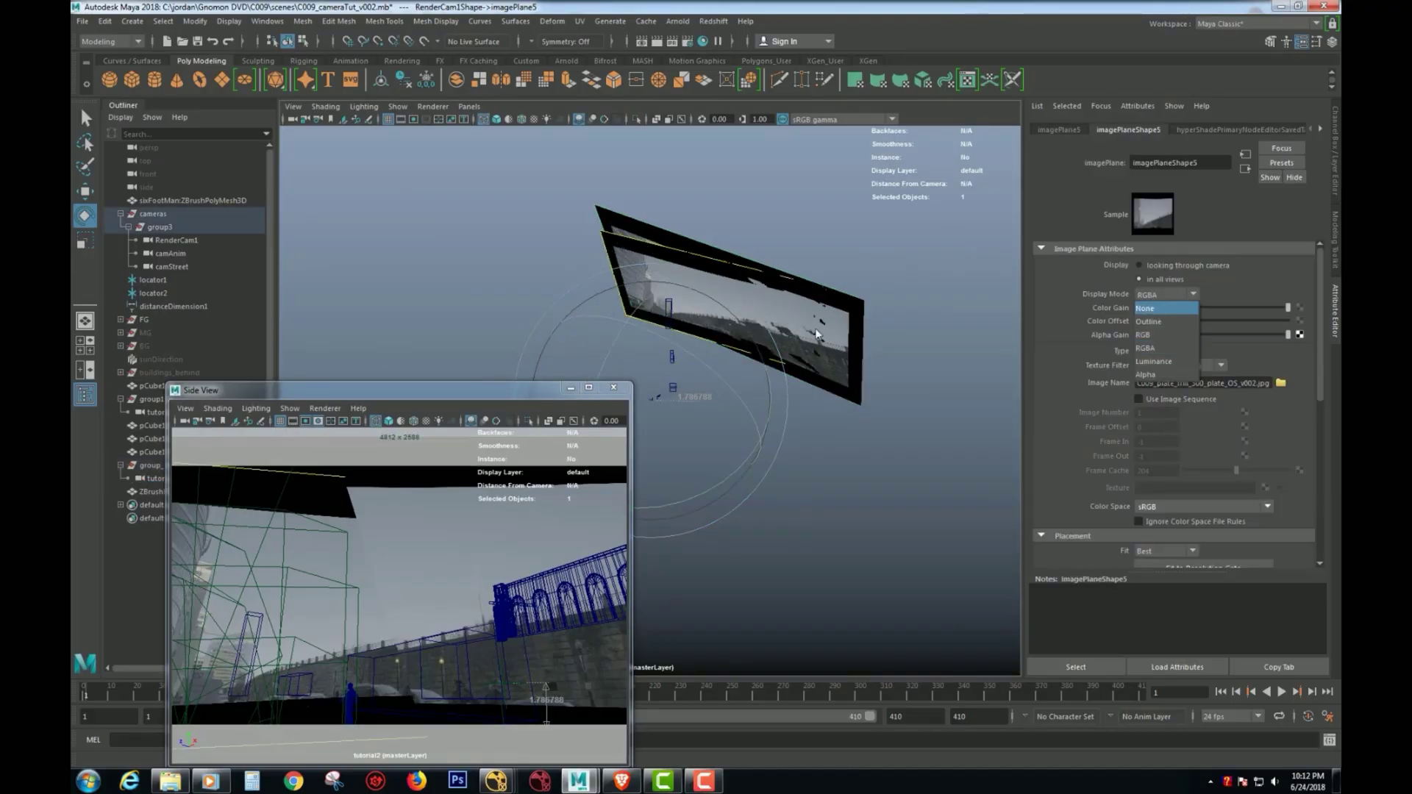
pyautogui.click(308, 392)
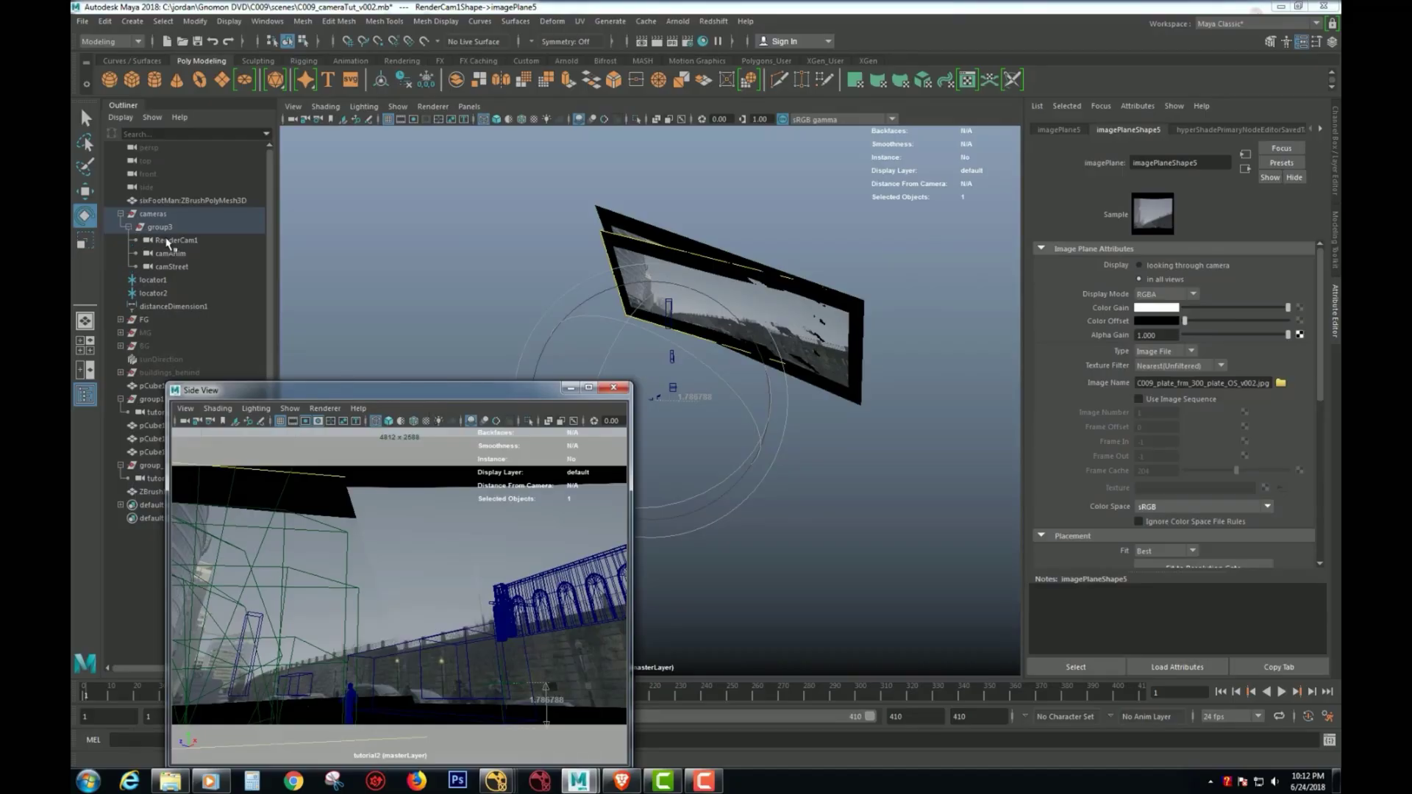
pyautogui.click(1166, 295)
pyautogui.click(1154, 309)
pyautogui.moveTo(416, 382); pyautogui.dragTo(330, 353)
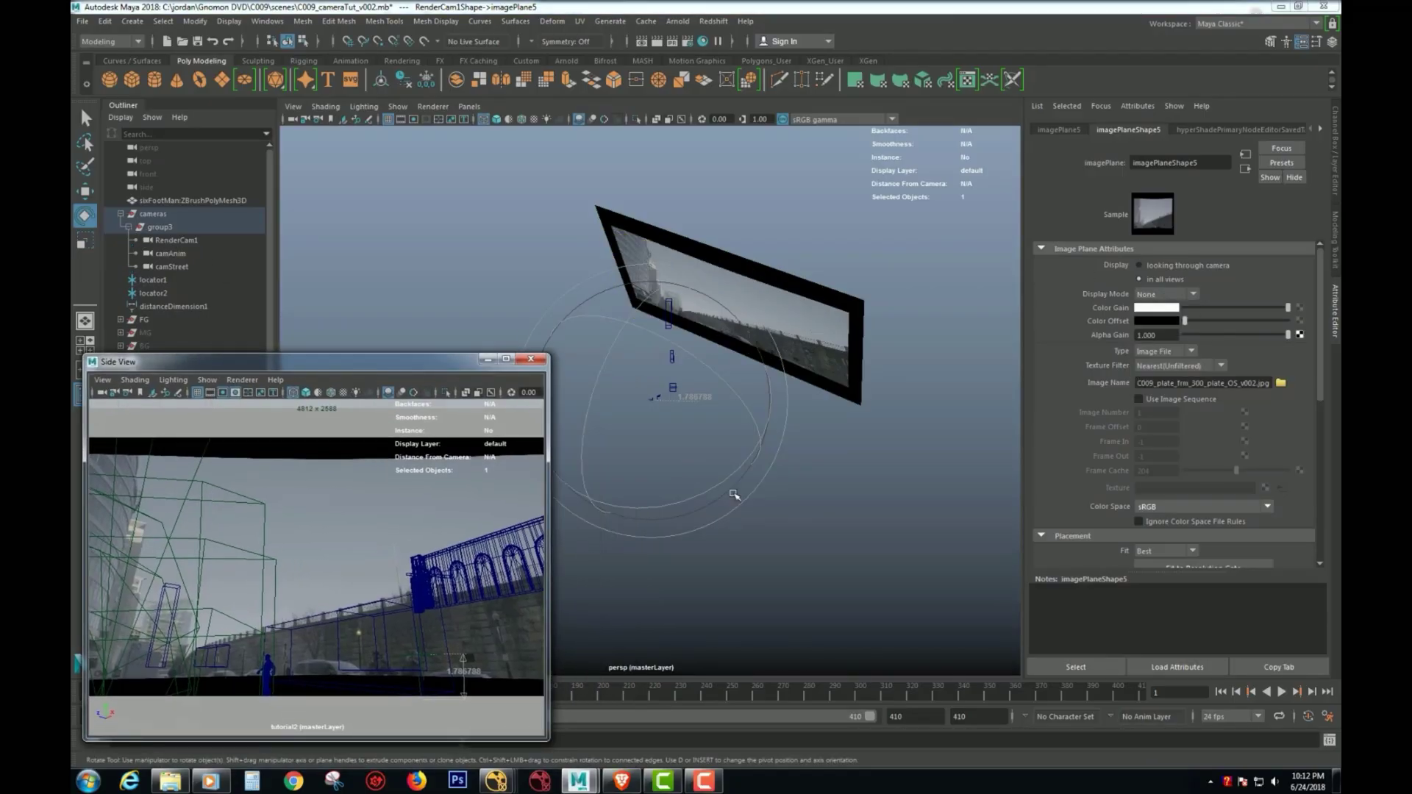
# Select the tutorial2 camera inside group_camera_rotation and bring it into close view between the reference figures
pyautogui.moveTo(741, 502); pyautogui.dragTo(919, 456)
pyautogui.keyDown('alt'); pyautogui.moveTo(732, 380); pyautogui.dragTo(823, 414, button='right'); pyautogui.keyUp('alt')
pyautogui.moveTo(228, 361); pyautogui.dragTo(353, 507)
pyautogui.click(183, 464)
pyautogui.click(161, 478)
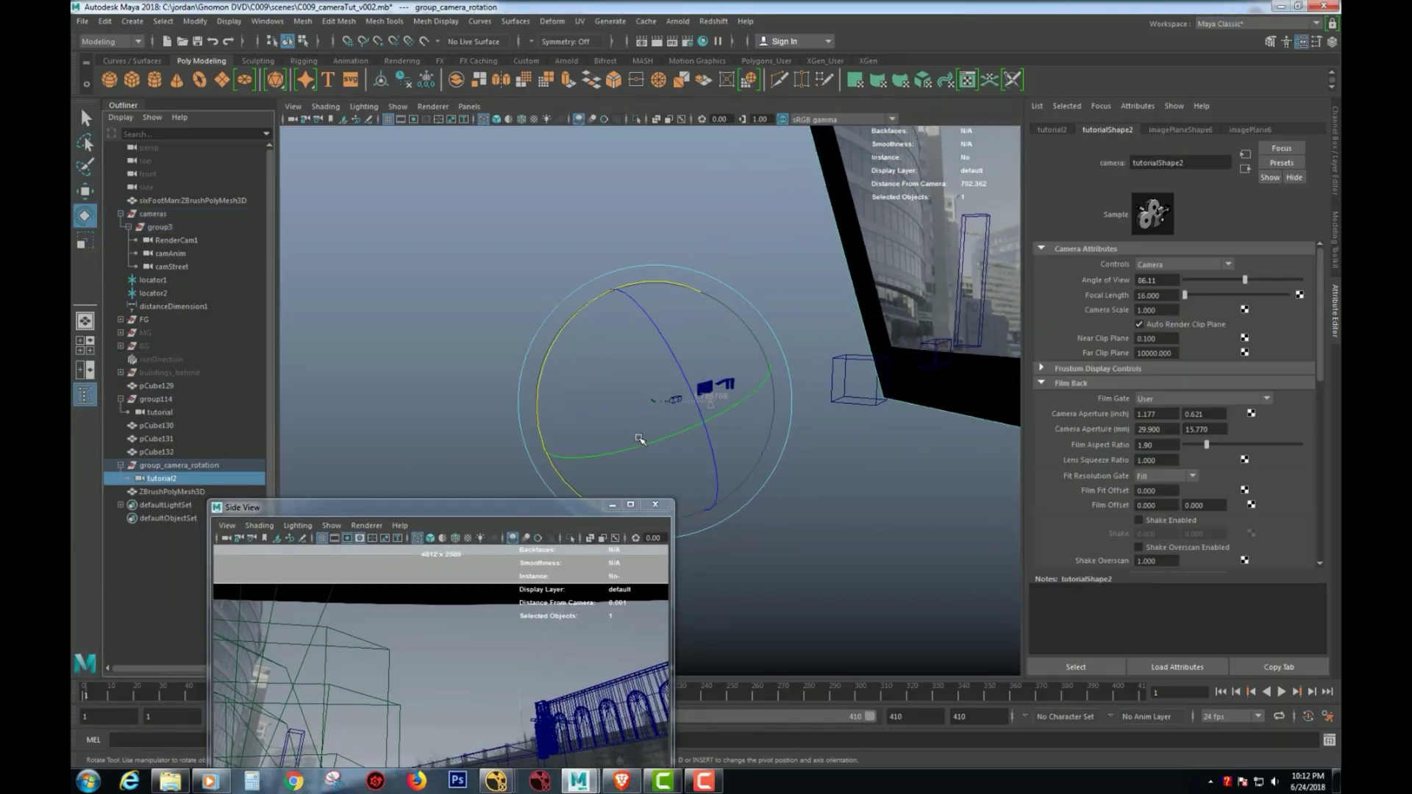
pyautogui.scroll(-10, 620, 414)
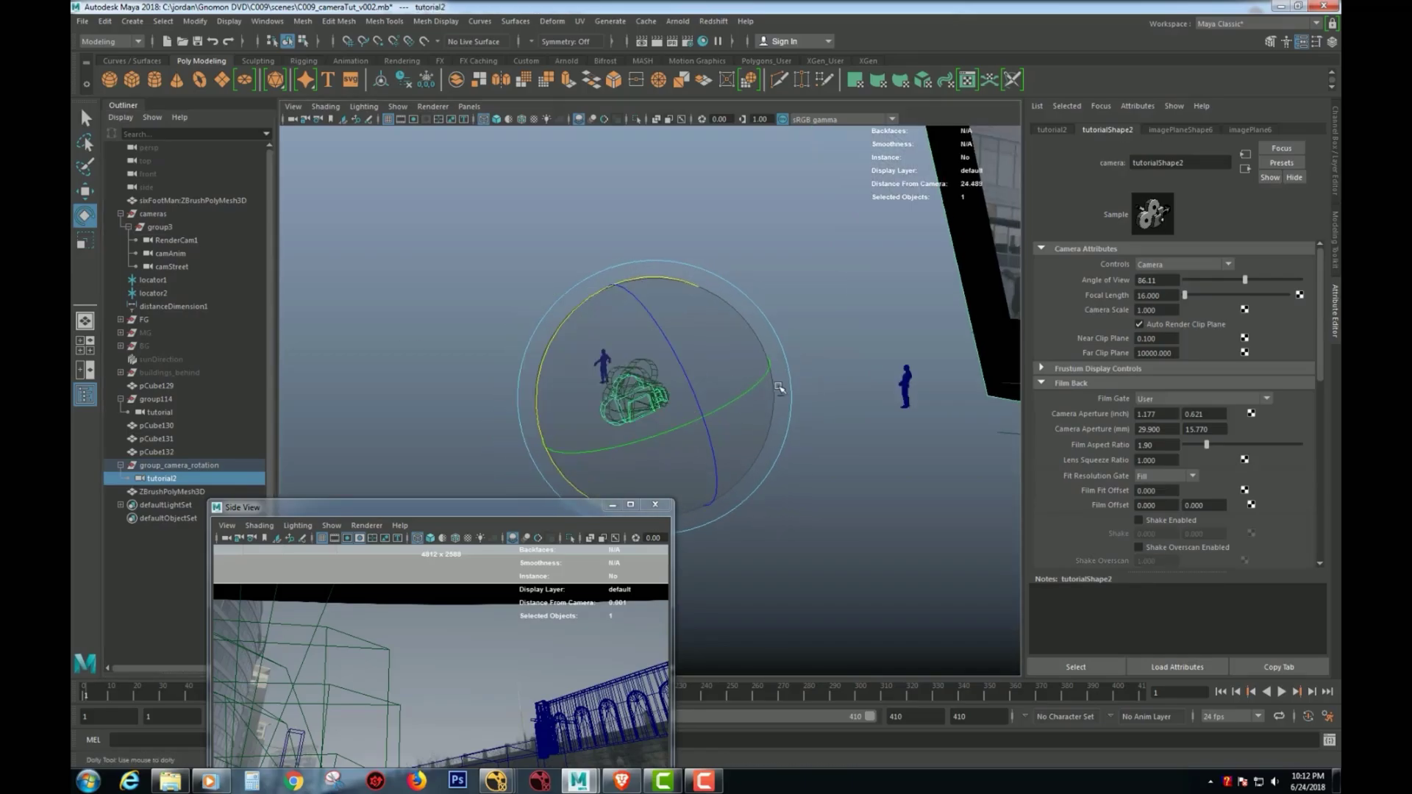
pyautogui.scroll(4, 661, 405)
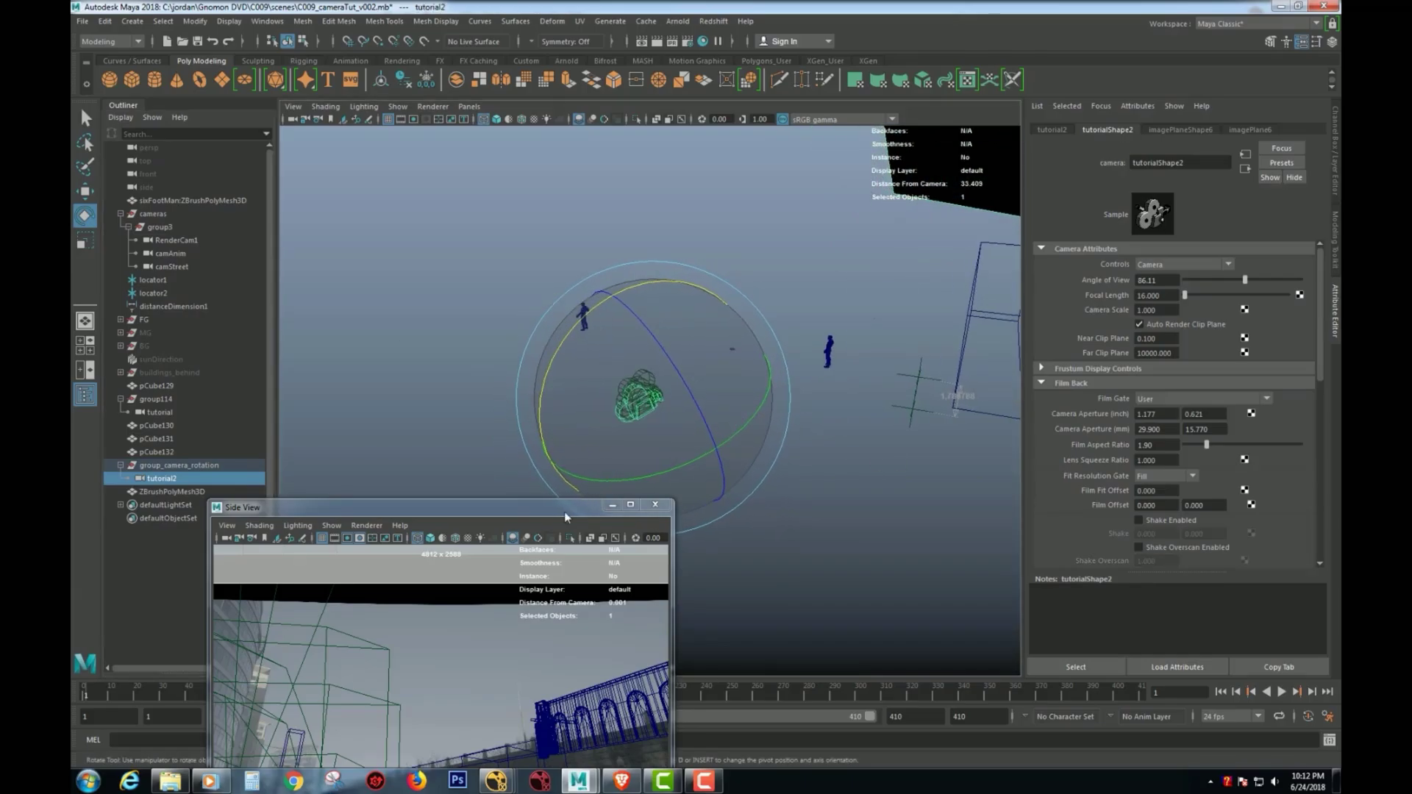
# Try tilting the tutorial2 camera about its X axis while checking the wireframes against the plate, and tilt it back
pyautogui.moveTo(564, 515); pyautogui.dragTo(401, 337)
pyautogui.moveTo(576, 326); pyautogui.dragTo(601, 309)
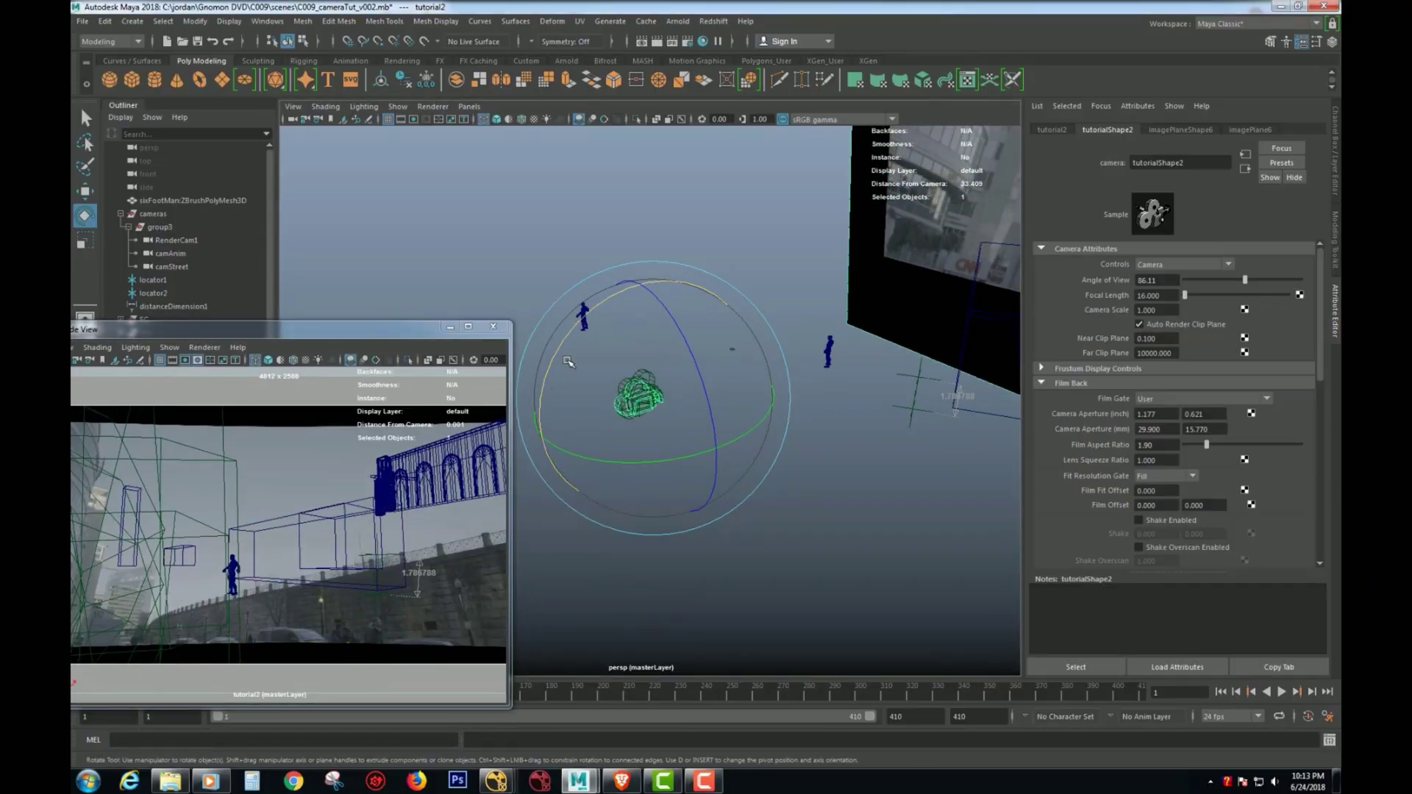
pyautogui.moveTo(559, 348); pyautogui.dragTo(566, 396)
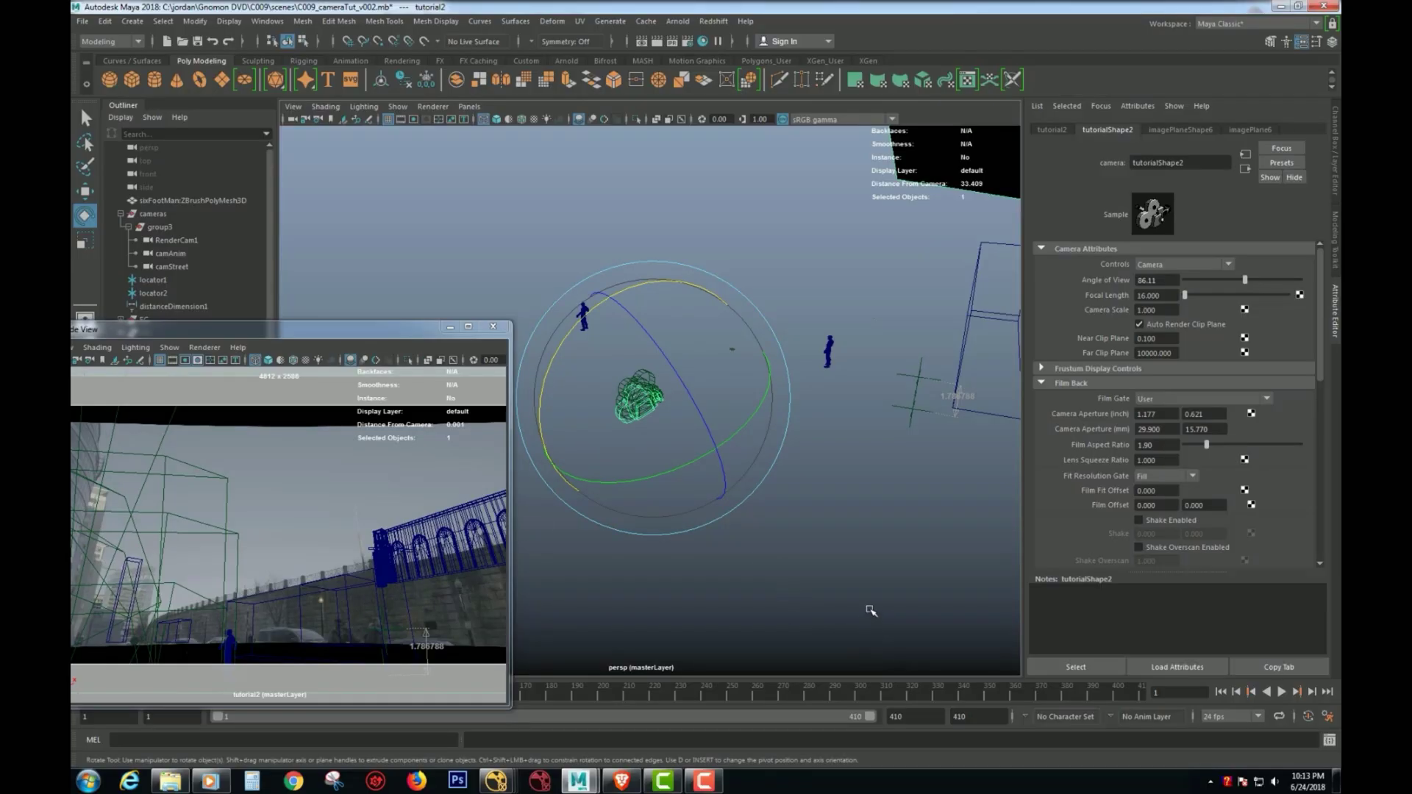
# Select the pCube130 box and move it back along the street toward the buildings on the plate's left side
pyautogui.keyDown('alt'); pyautogui.moveTo(860, 583); pyautogui.dragTo(712, 539); pyautogui.keyUp('alt')
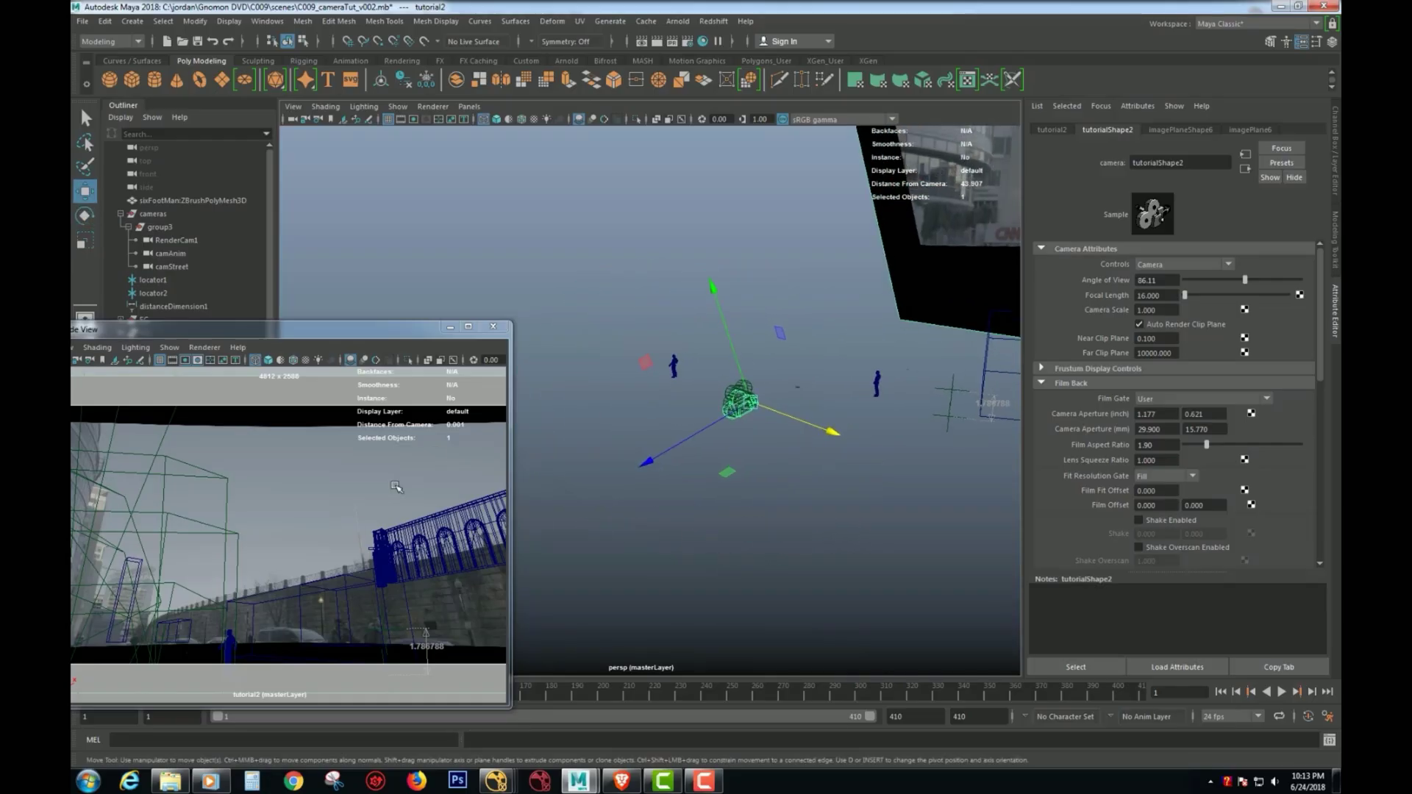
pyautogui.moveTo(389, 333); pyautogui.dragTo(522, 204)
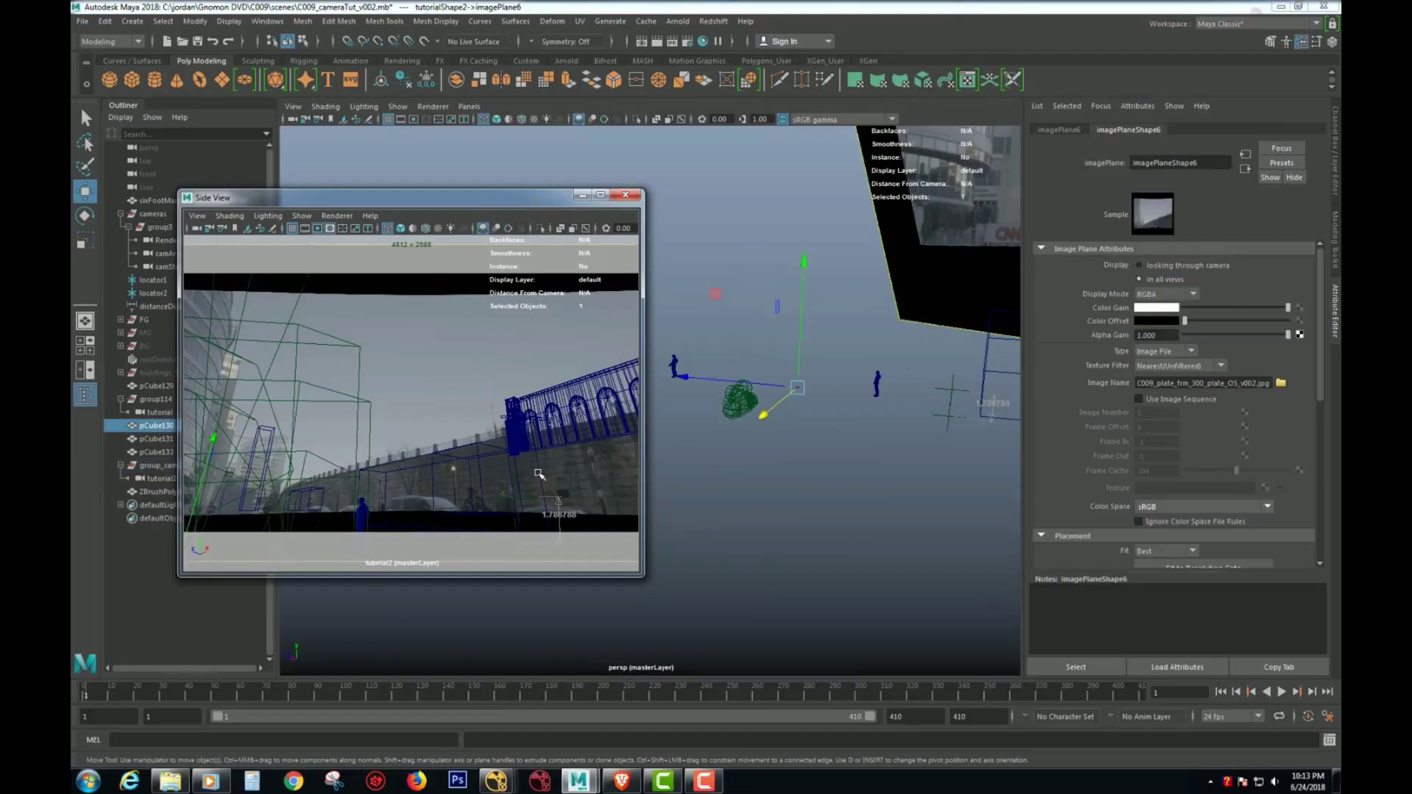
pyautogui.click(441, 544)
pyautogui.moveTo(556, 546); pyautogui.dragTo(595, 512)
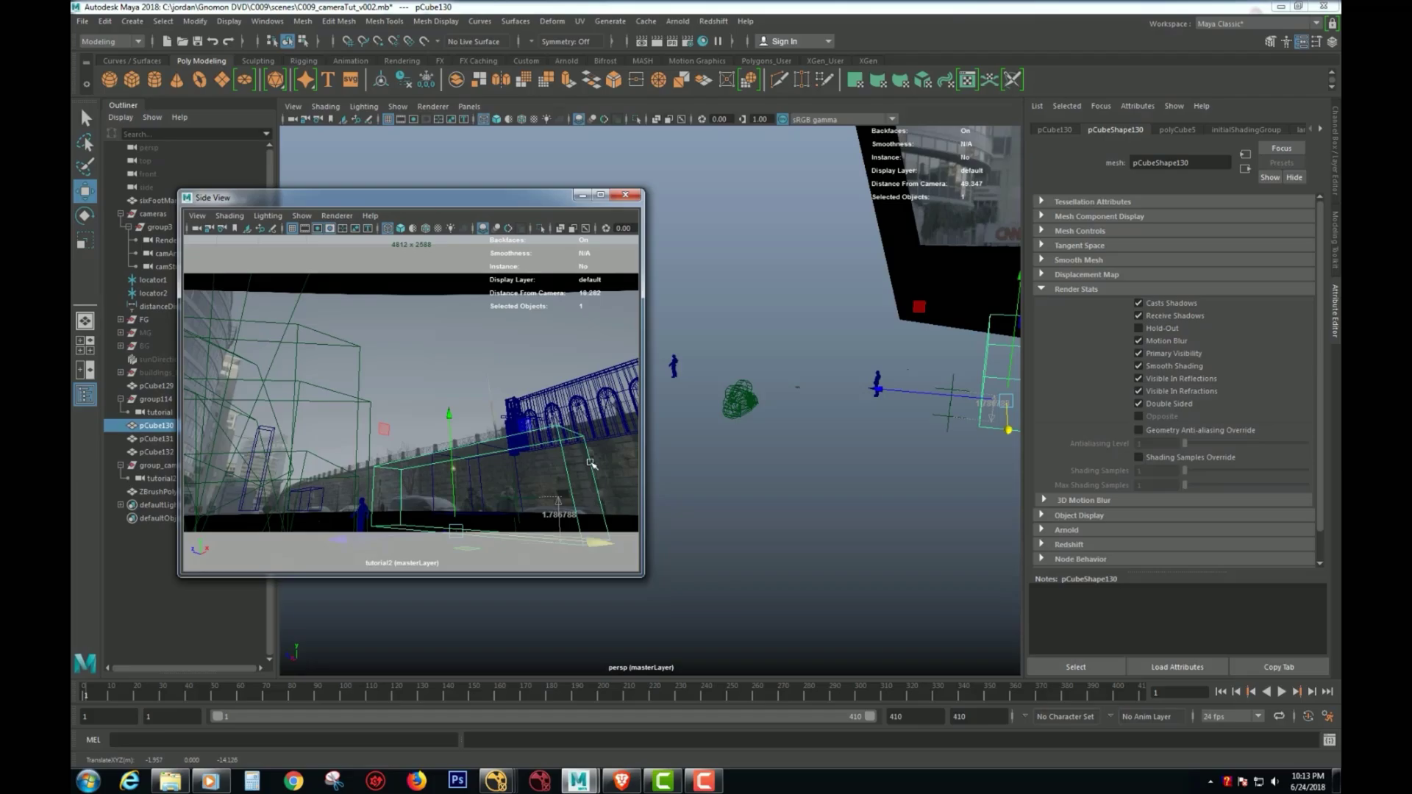
pyautogui.moveTo(602, 552); pyautogui.dragTo(370, 507)
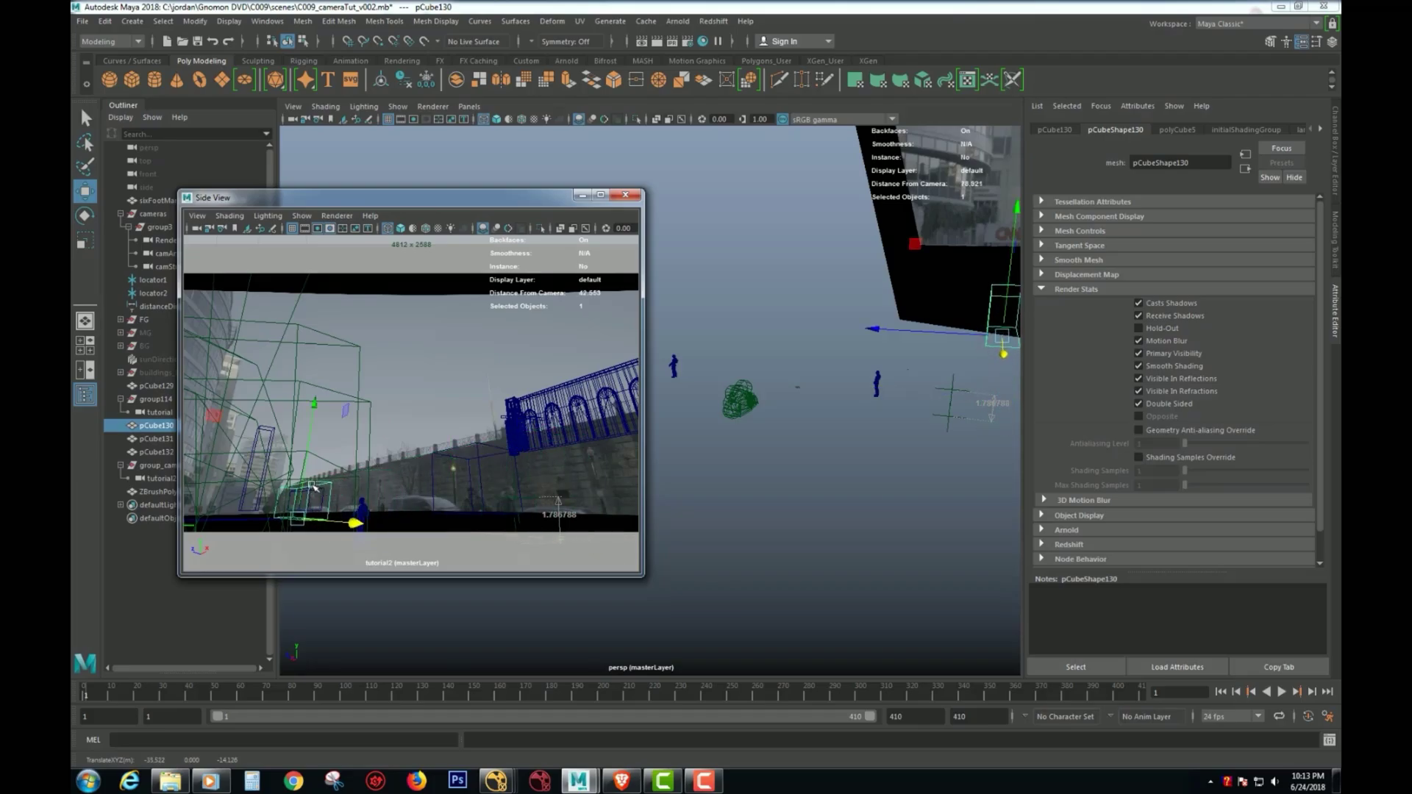
# Try scaling the pCube130 box taller along its Y axis
pyautogui.press('r')
pyautogui.moveTo(316, 406); pyautogui.dragTo(340, 273)
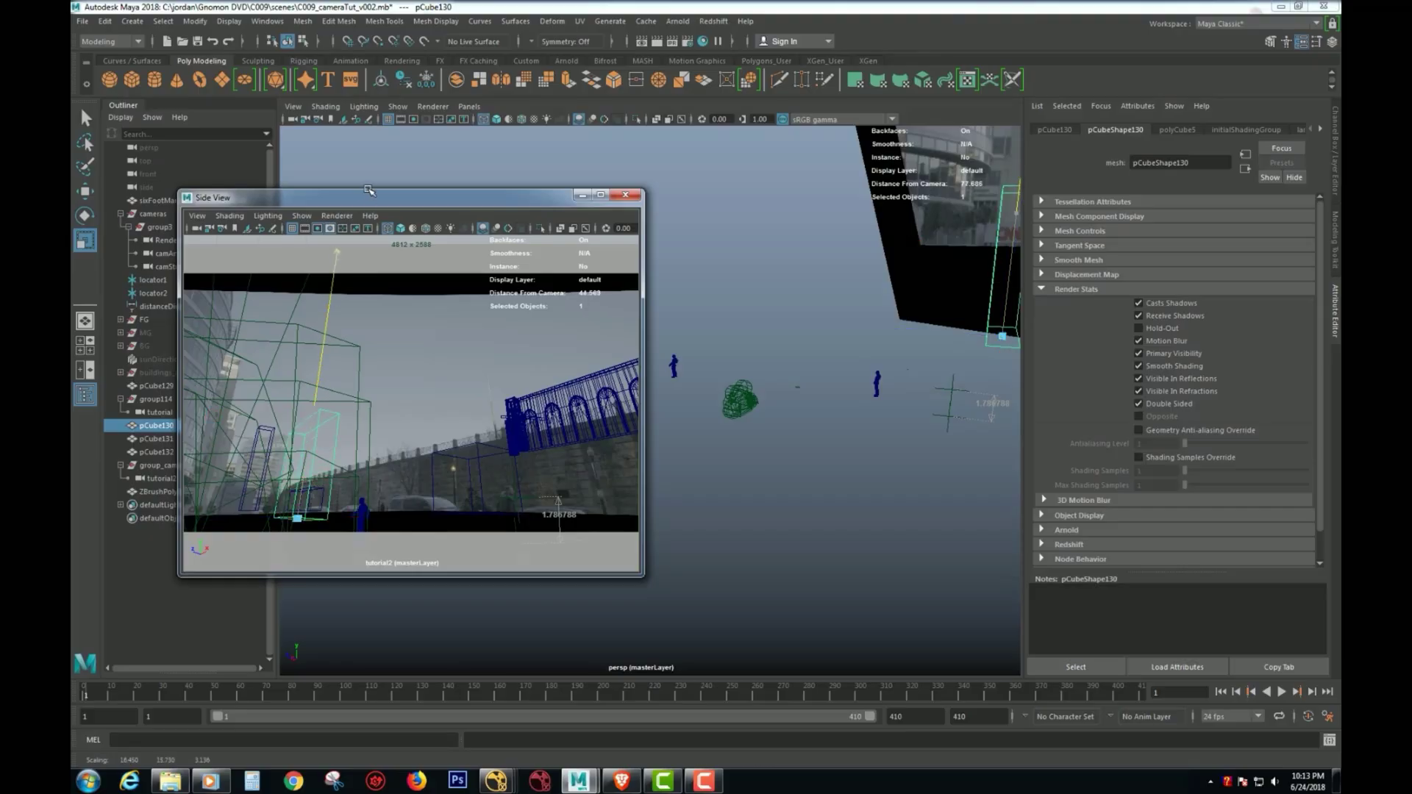
pyautogui.moveTo(369, 191); pyautogui.dragTo(369, 192)
pyautogui.moveTo(537, 201); pyautogui.dragTo(487, 197)
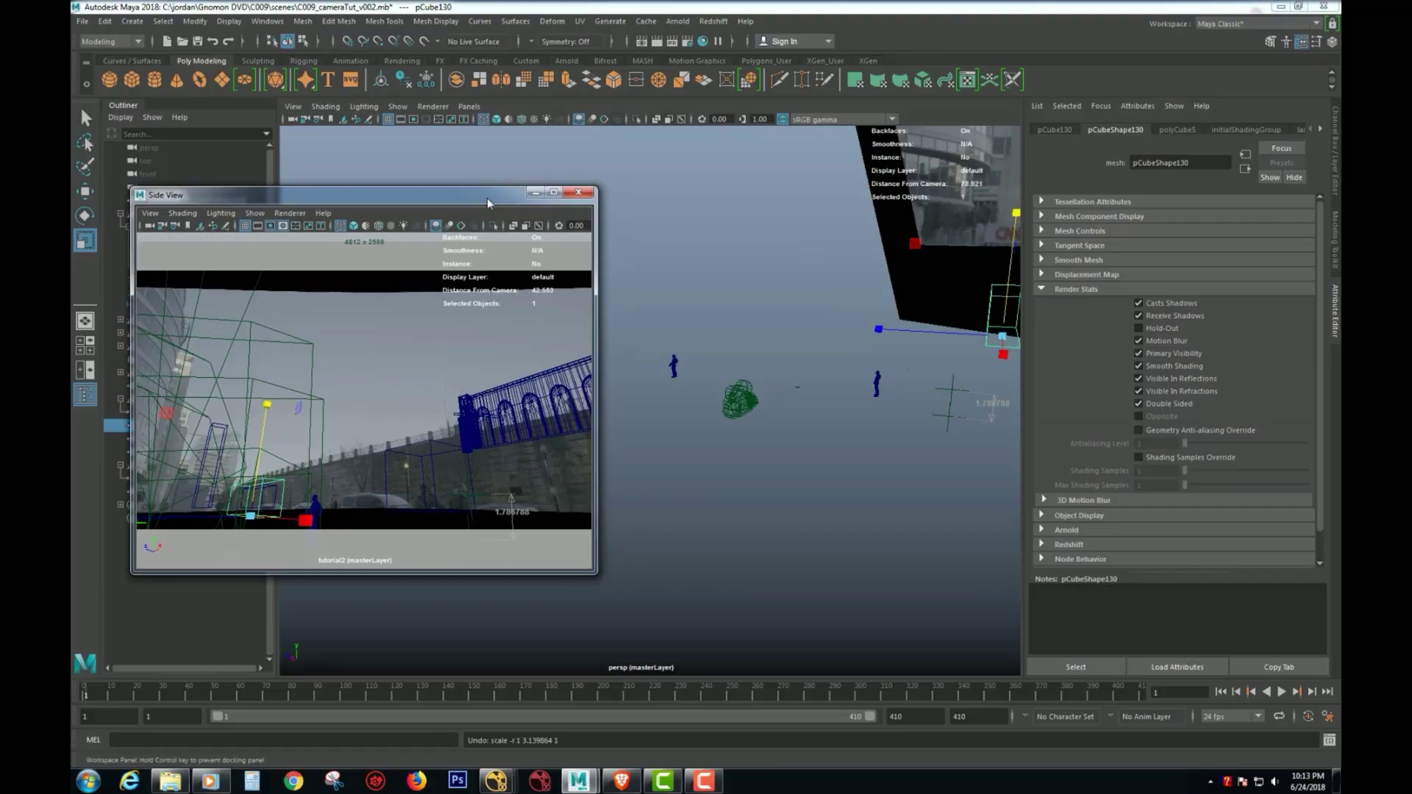
# Duplicate the pCube130 box and slide the copy along its Z axis toward the plate's left-hand buildings
pyautogui.scroll(-4, 804, 456)
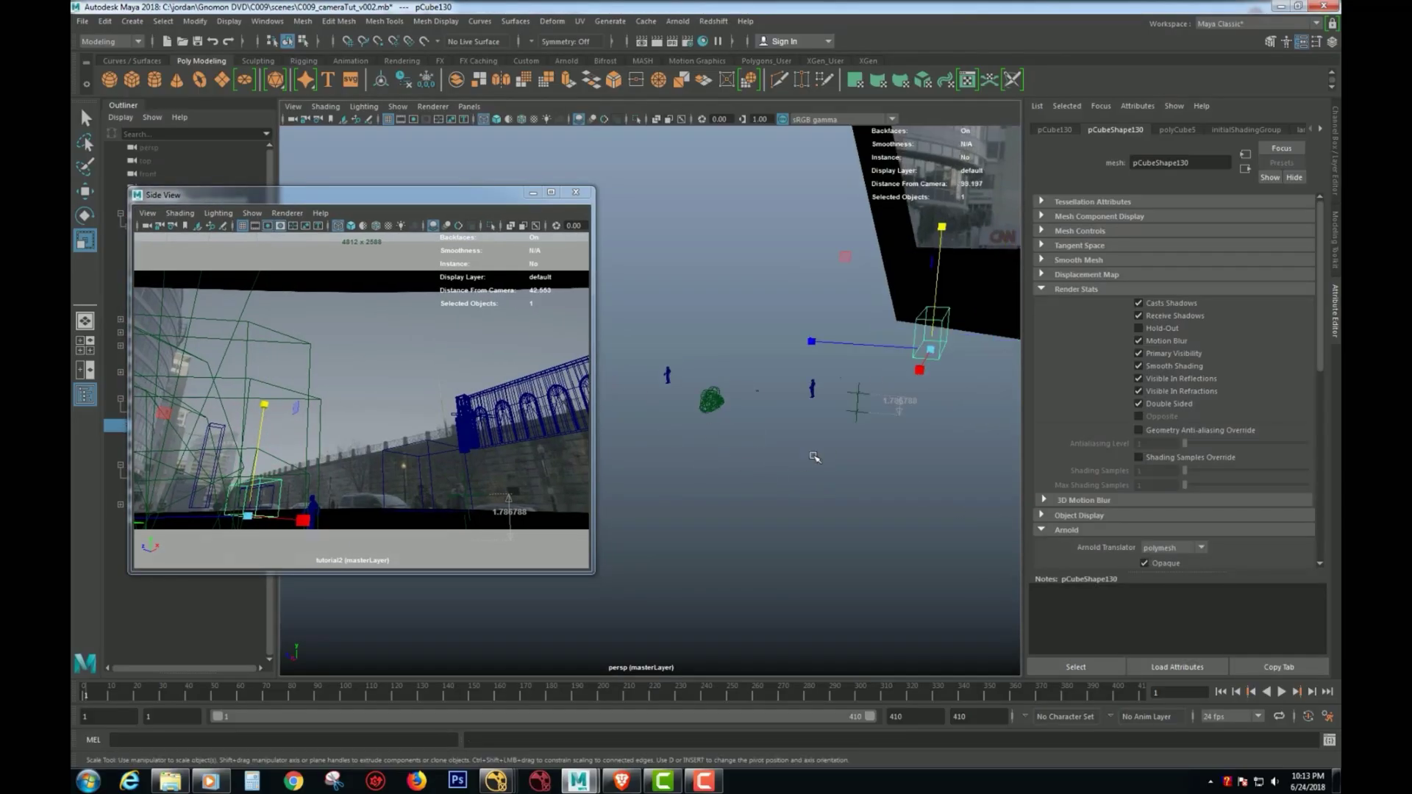
pyautogui.keyDown('alt'); pyautogui.moveTo(803, 457); pyautogui.dragTo(791, 468); pyautogui.keyUp('alt')
pyautogui.moveTo(483, 196); pyautogui.dragTo(562, 409)
pyautogui.scroll(4, 720, 389)
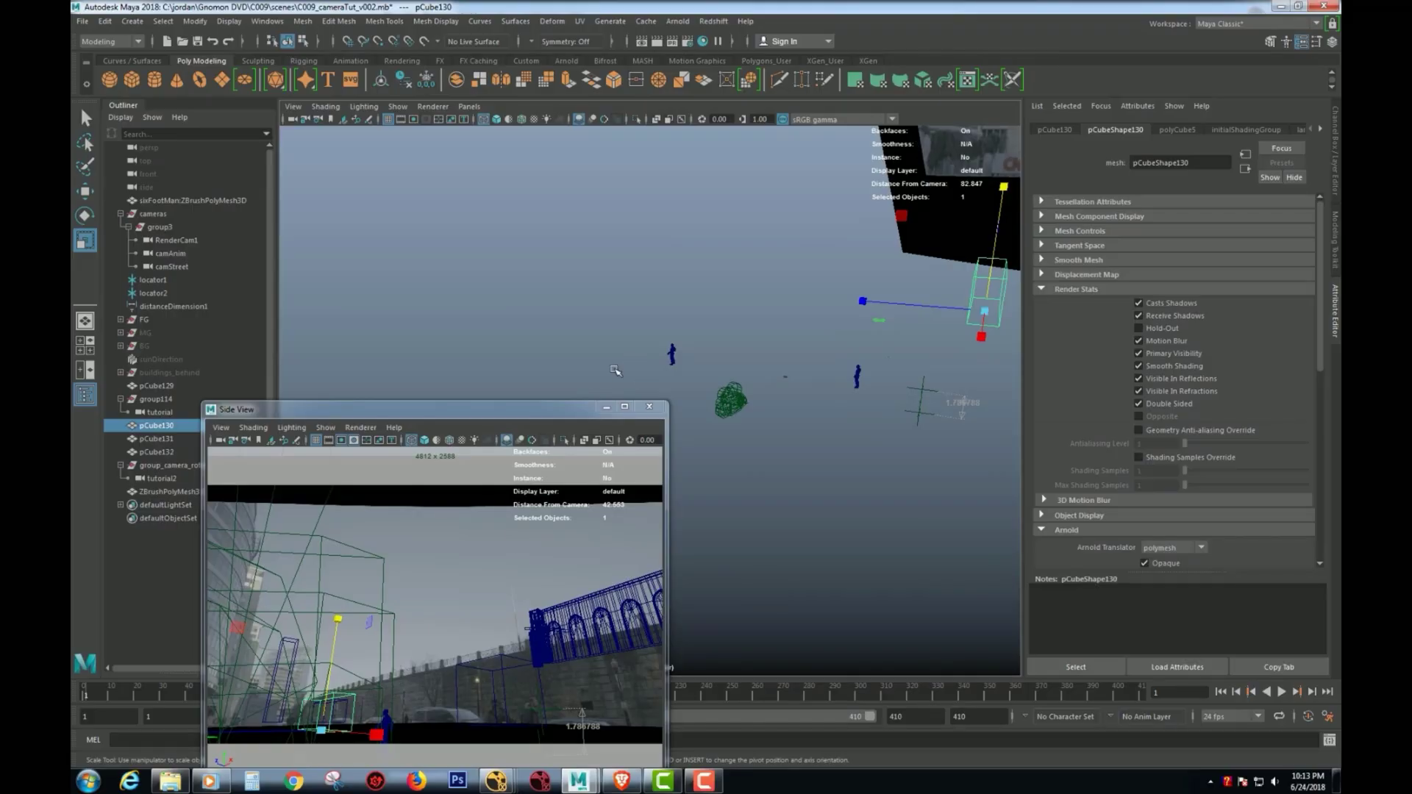
pyautogui.moveTo(536, 410); pyautogui.dragTo(488, 337)
pyautogui.scroll(-4, 845, 390)
pyautogui.keyDown('alt'); pyautogui.moveTo(846, 386); pyautogui.dragTo(588, 317); pyautogui.keyUp('alt')
pyautogui.moveTo(496, 338); pyautogui.dragTo(535, 367)
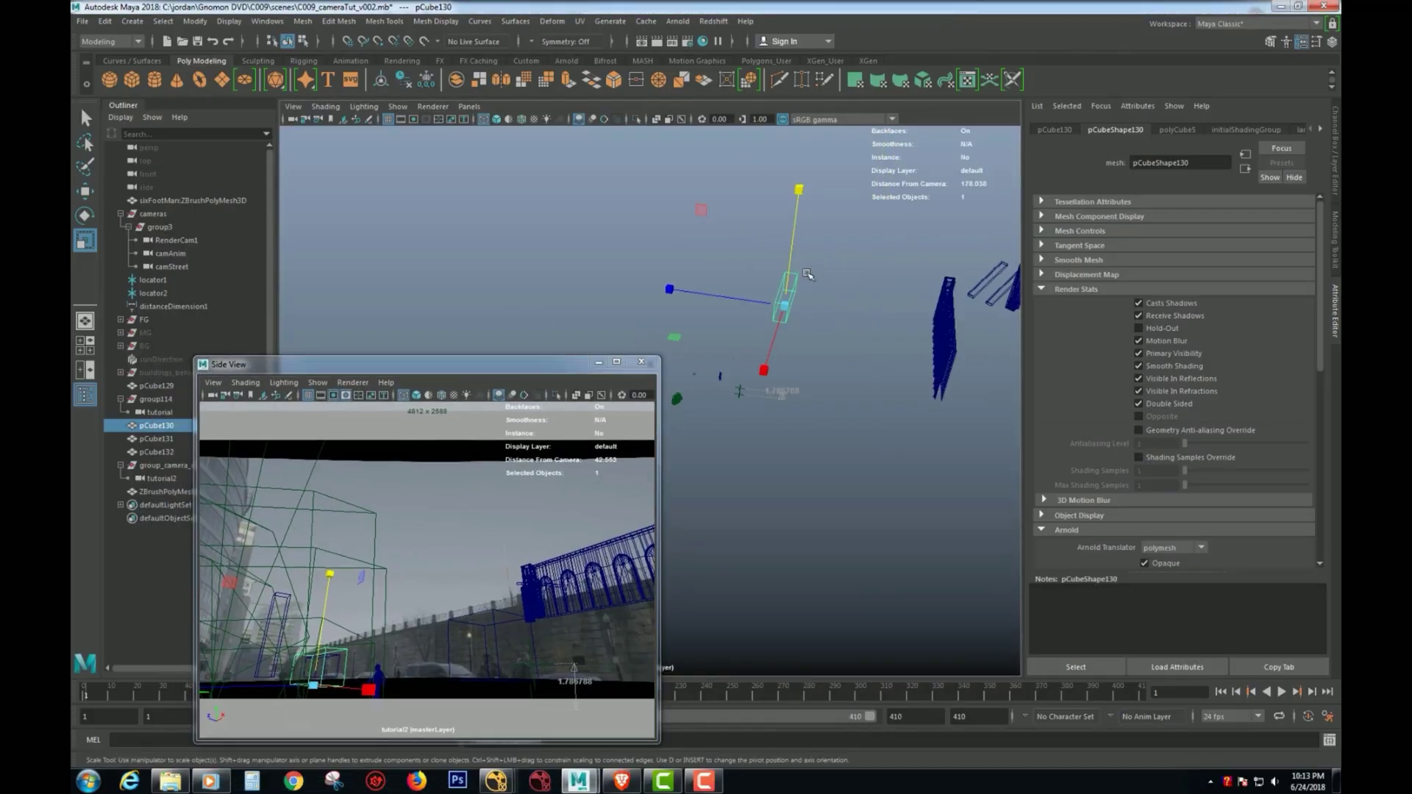
pyautogui.press('w')
pyautogui.moveTo(665, 289); pyautogui.dragTo(599, 283)
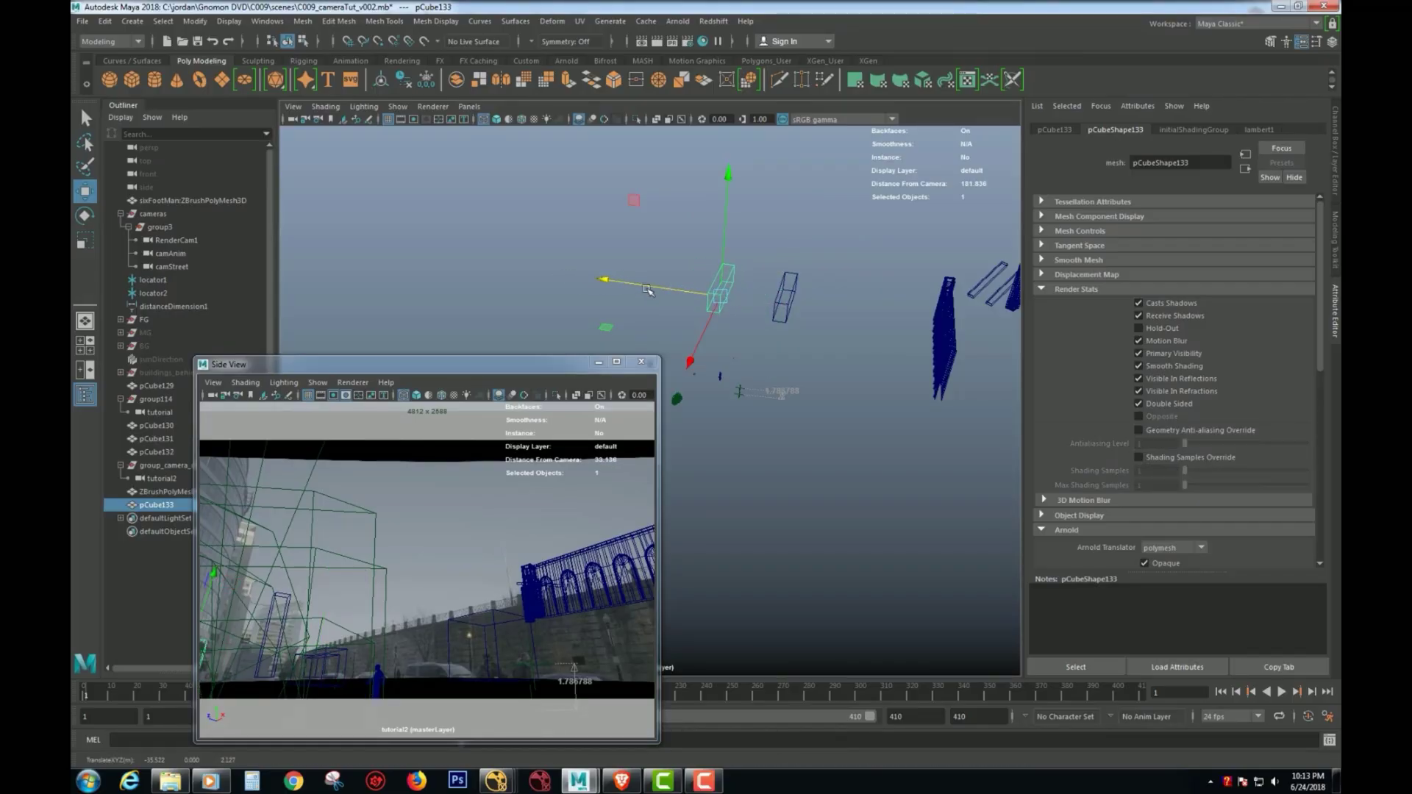
# Raise the duplicated box's top vertices to tower height to match the tall building in the plate, and return to object mode
pyautogui.press('r')
pyautogui.moveTo(730, 181); pyautogui.dragTo(731, 163)
pyautogui.keyDown('alt'); pyautogui.moveTo(711, 284); pyautogui.dragTo(682, 337); pyautogui.keyUp('alt')
pyautogui.press('w')
pyautogui.moveTo(700, 260); pyautogui.dragTo(700, 257)
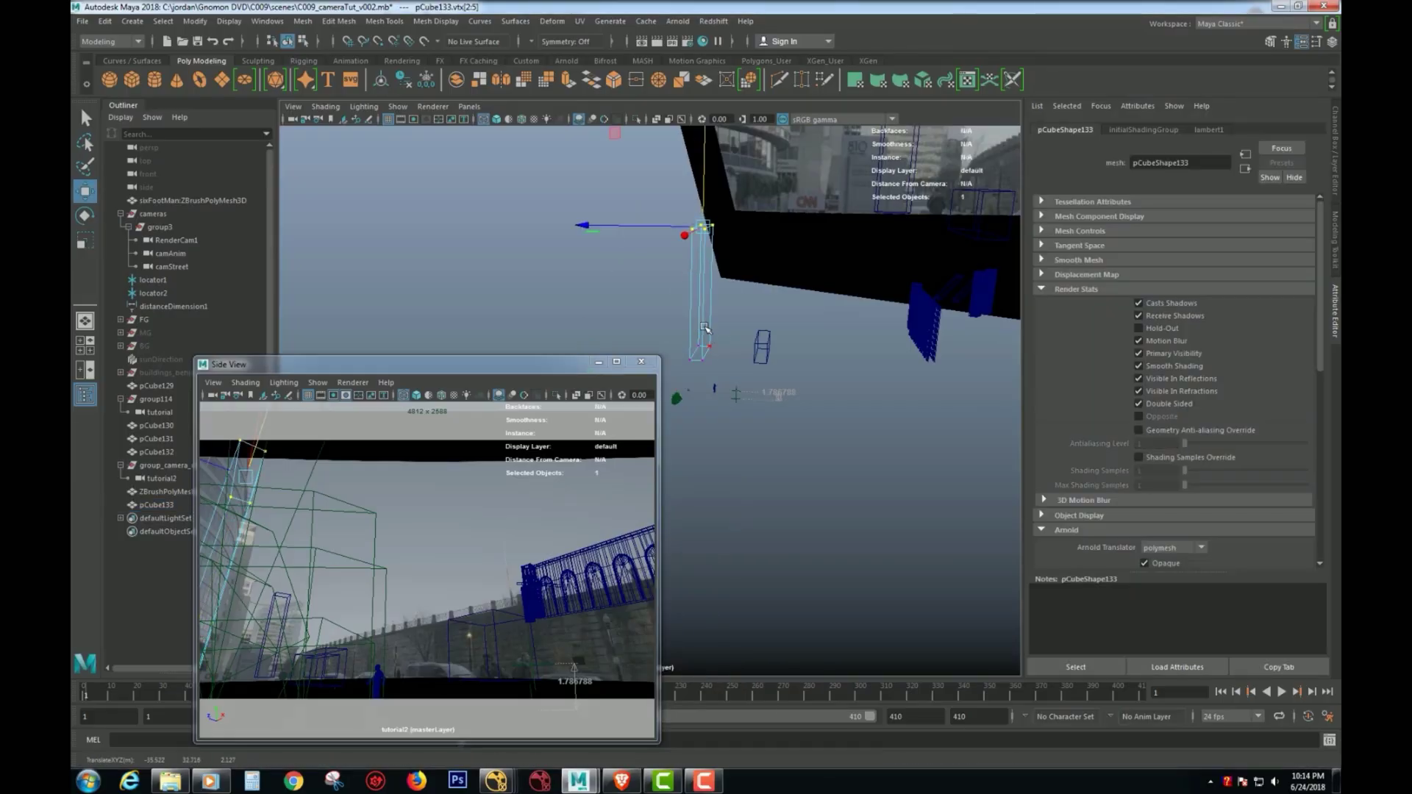
pyautogui.moveTo(705, 325); pyautogui.dragTo(737, 311, button='right')
pyautogui.click(729, 316)
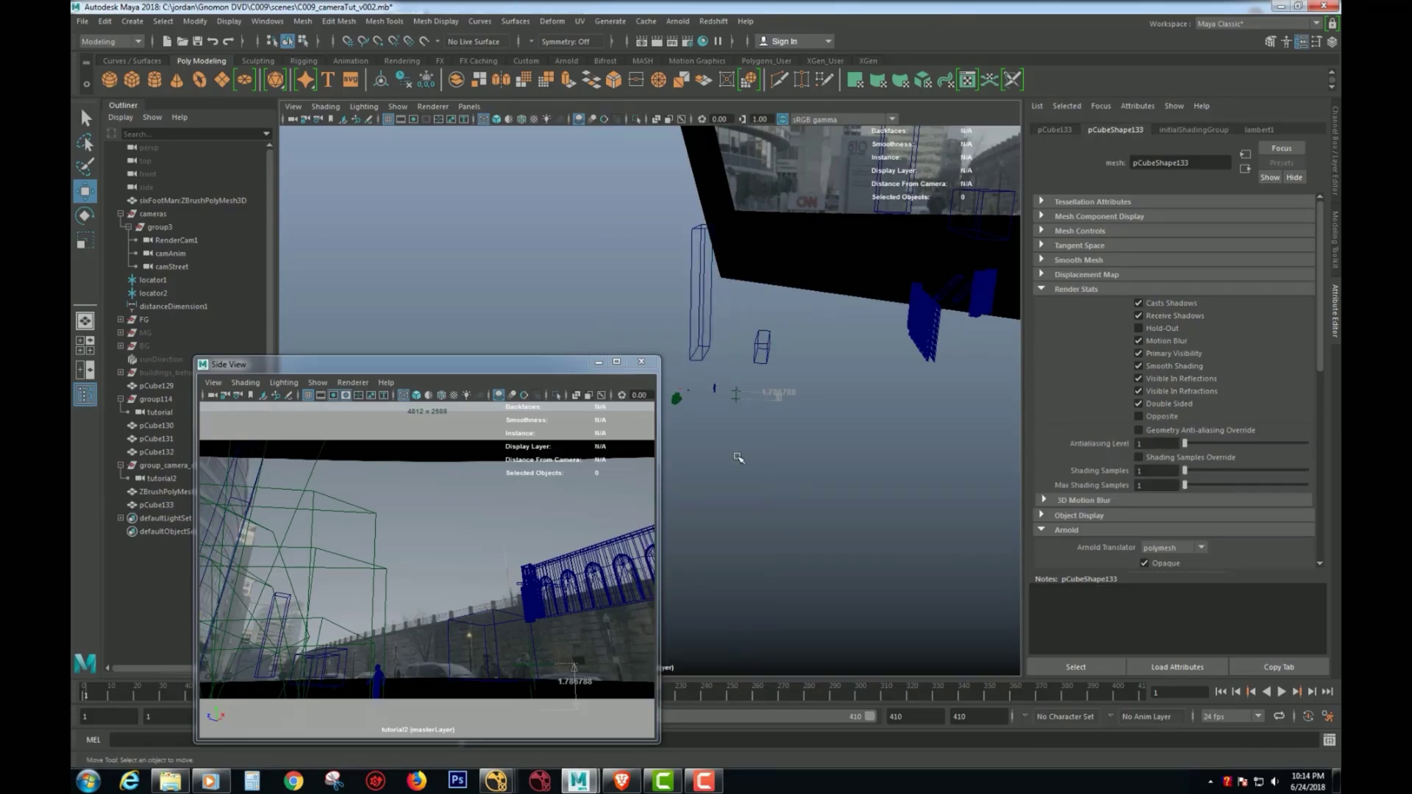
# Examine the tall building box in the perspective and tutorial2 views against the street plate and other wireframes
pyautogui.moveTo(737, 450)
pyautogui.keyDown('alt'); pyautogui.mouseDown()
pyautogui.moveTo(756, 461)
pyautogui.moveTo(716, 443)
pyautogui.mouseUp(); pyautogui.keyUp('alt')
pyautogui.click(557, 367)
pyautogui.moveTo(557, 373); pyautogui.dragTo(556, 323)
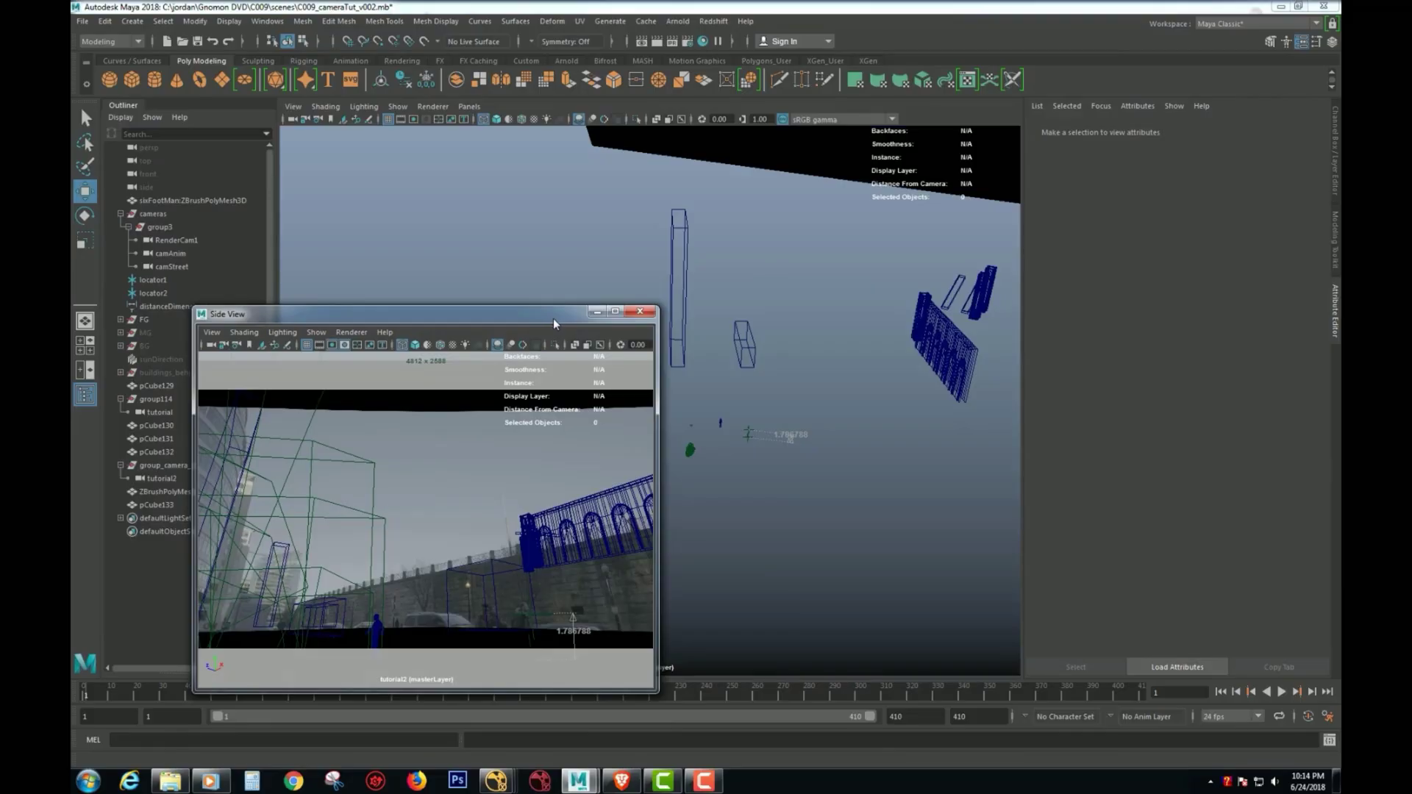
pyautogui.moveTo(552, 323); pyautogui.dragTo(510, 402)
pyautogui.keyDown('alt'); pyautogui.moveTo(864, 466); pyautogui.dragTo(758, 430, button='right'); pyautogui.keyUp('alt')
pyautogui.keyDown('alt'); pyautogui.moveTo(758, 431); pyautogui.dragTo(711, 400); pyautogui.keyUp('alt')
pyautogui.keyDown('alt'); pyautogui.moveTo(712, 400); pyautogui.dragTo(776, 400, button='middle'); pyautogui.keyUp('alt')
pyautogui.keyDown('alt'); pyautogui.moveTo(776, 401); pyautogui.dragTo(471, 375, button='right'); pyautogui.keyUp('alt')
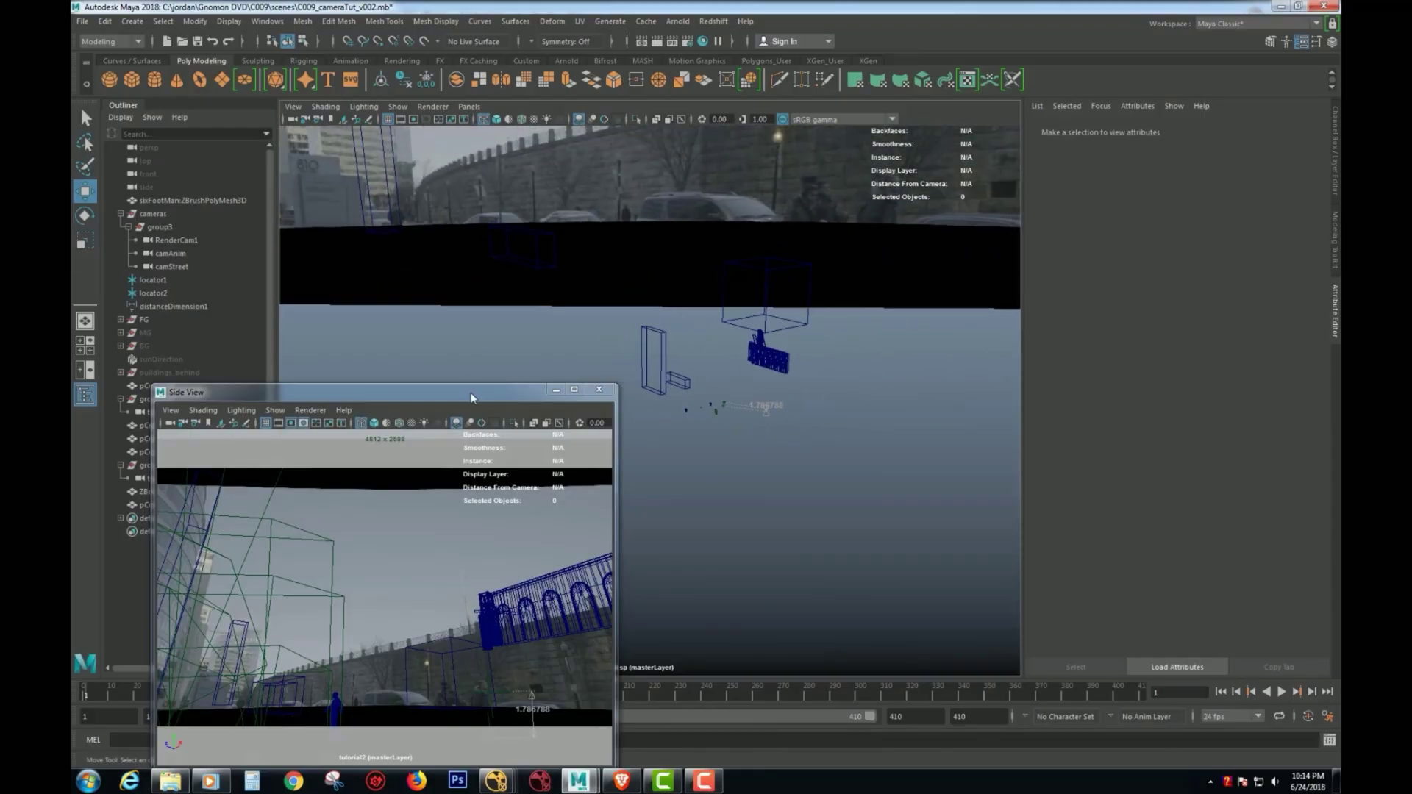
pyautogui.moveTo(472, 398); pyautogui.dragTo(662, 463)
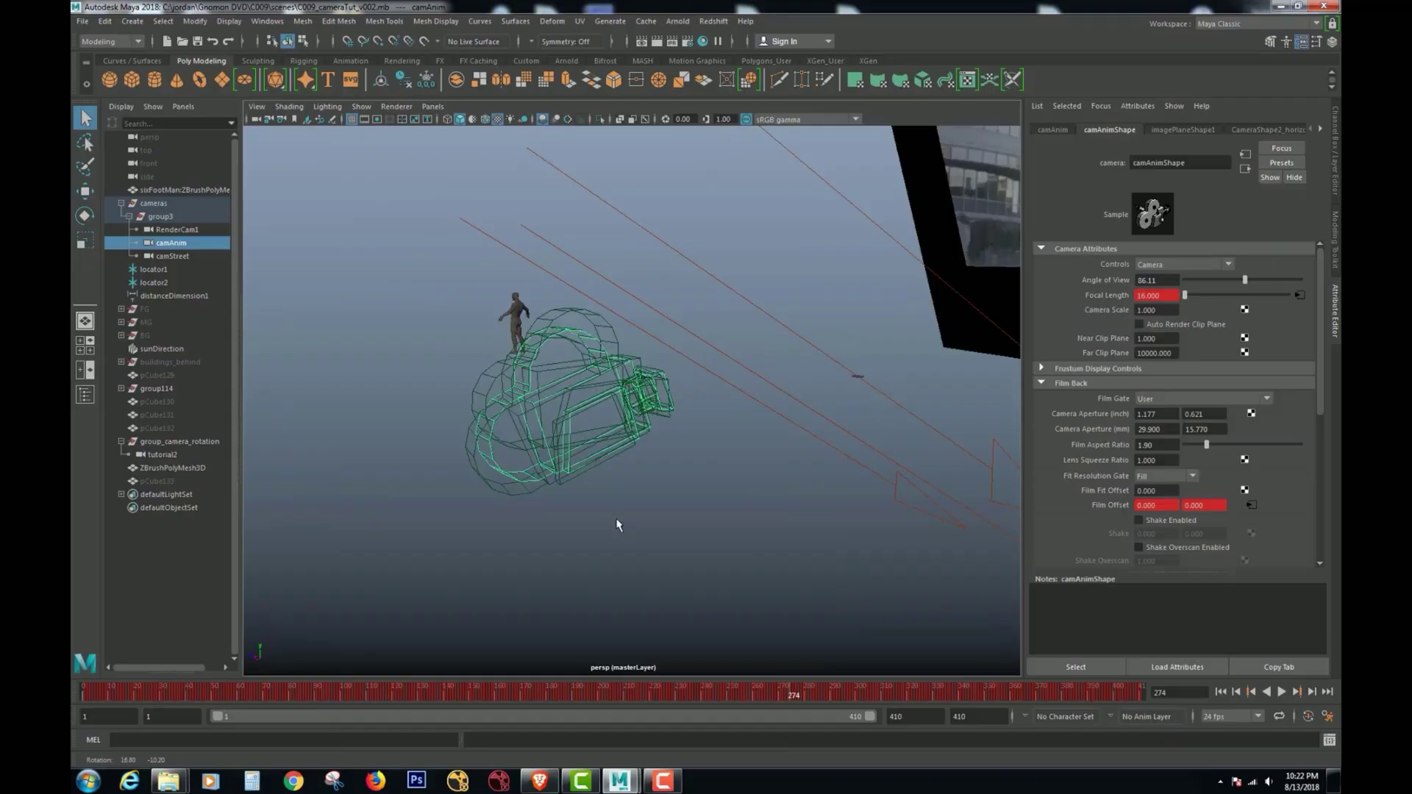
# Play back the camAnim camera's animation, stop at frame 292 and inspect its motion from several angles
pyautogui.keyDown('alt'); pyautogui.moveTo(614, 529); pyautogui.dragTo(517, 426); pyautogui.keyUp('alt')
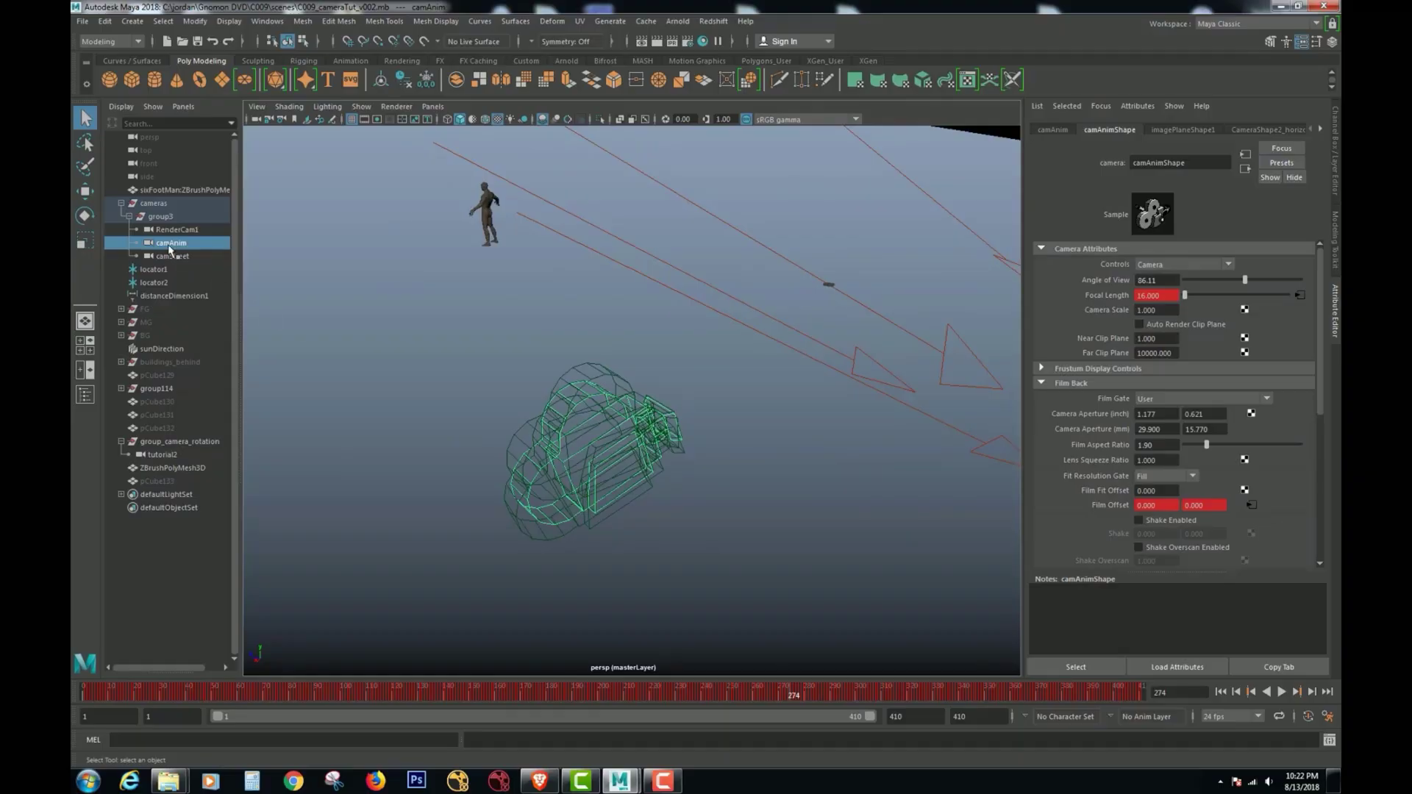
pyautogui.hotkey('alt', 'v')
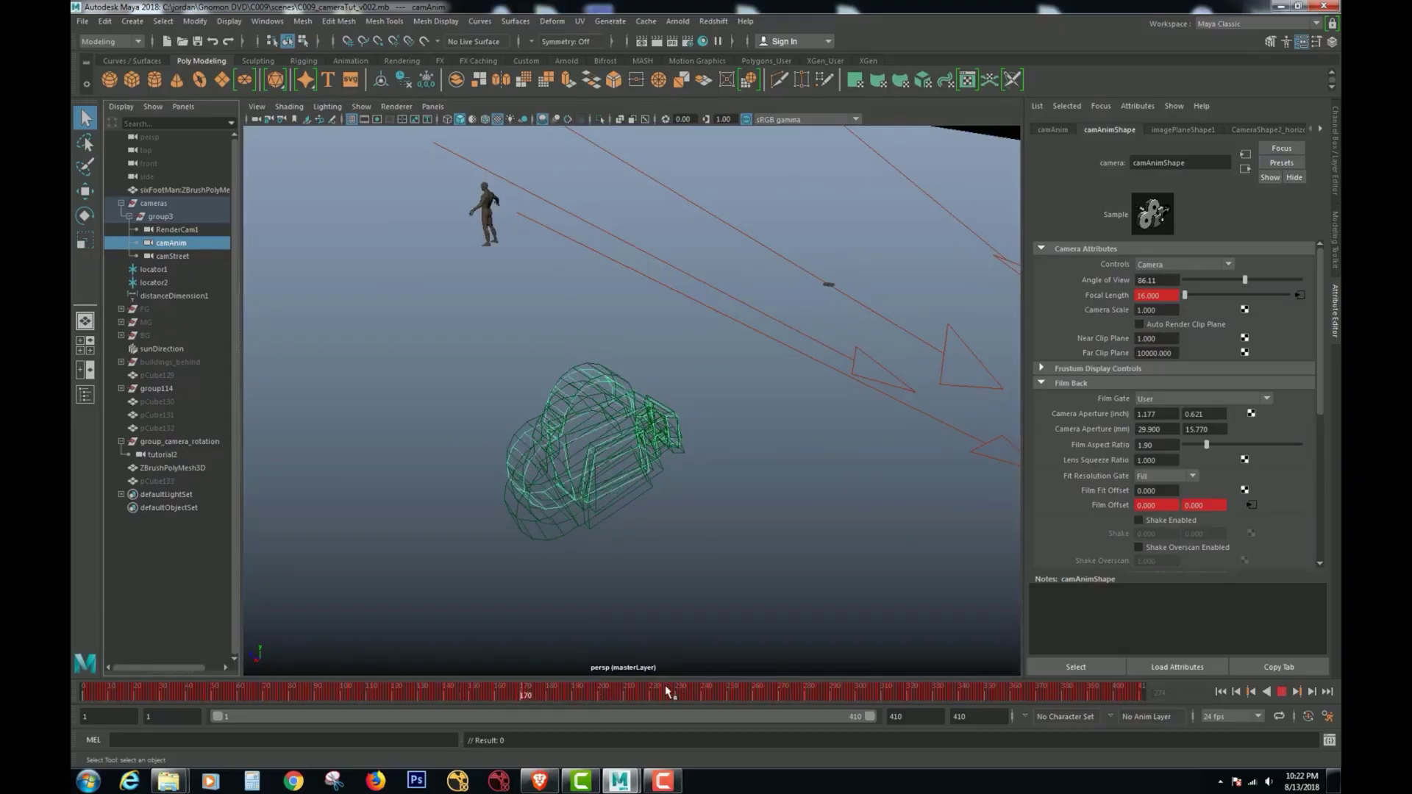
pyautogui.press('Escape')
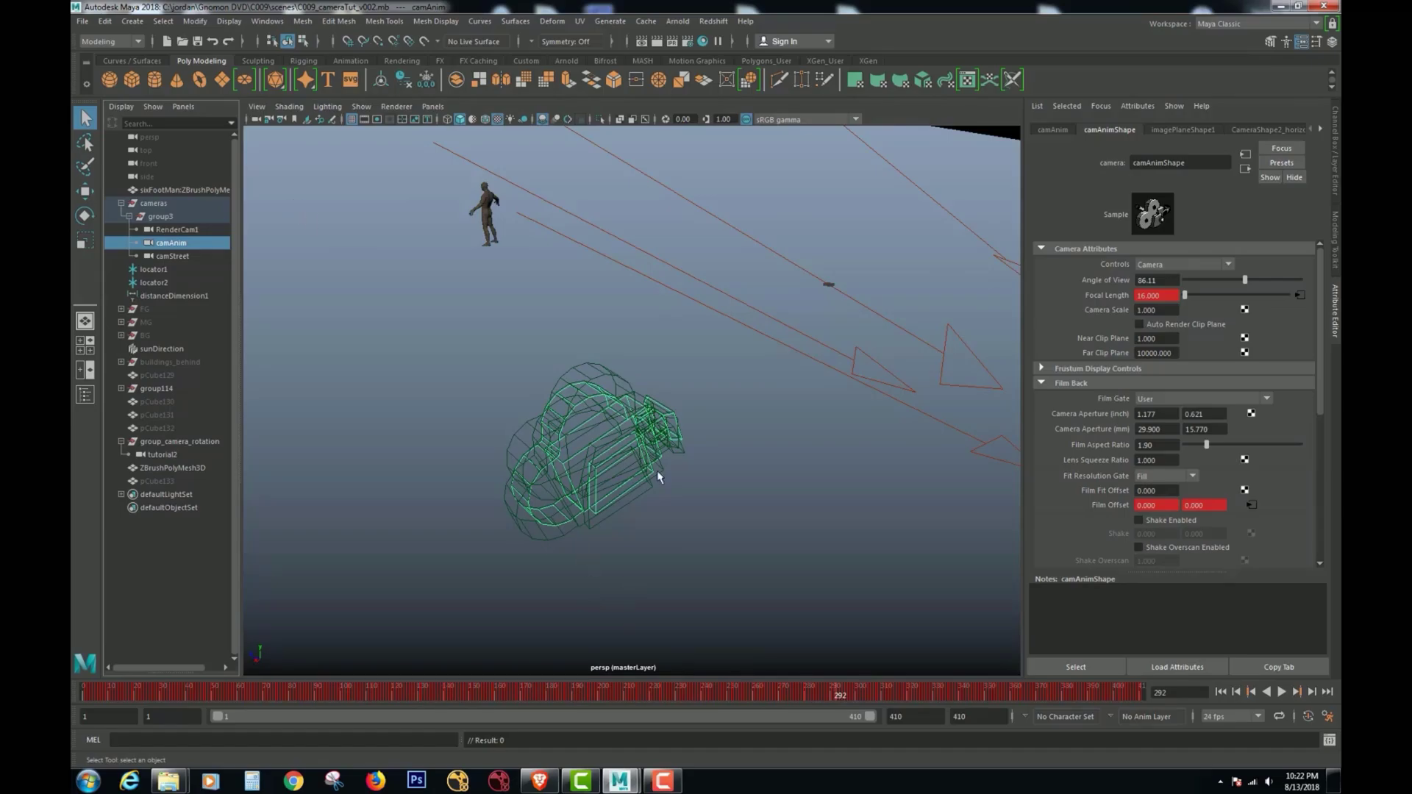
pyautogui.keyDown('alt'); pyautogui.moveTo(582, 376); pyautogui.dragTo(511, 400); pyautogui.keyUp('alt')
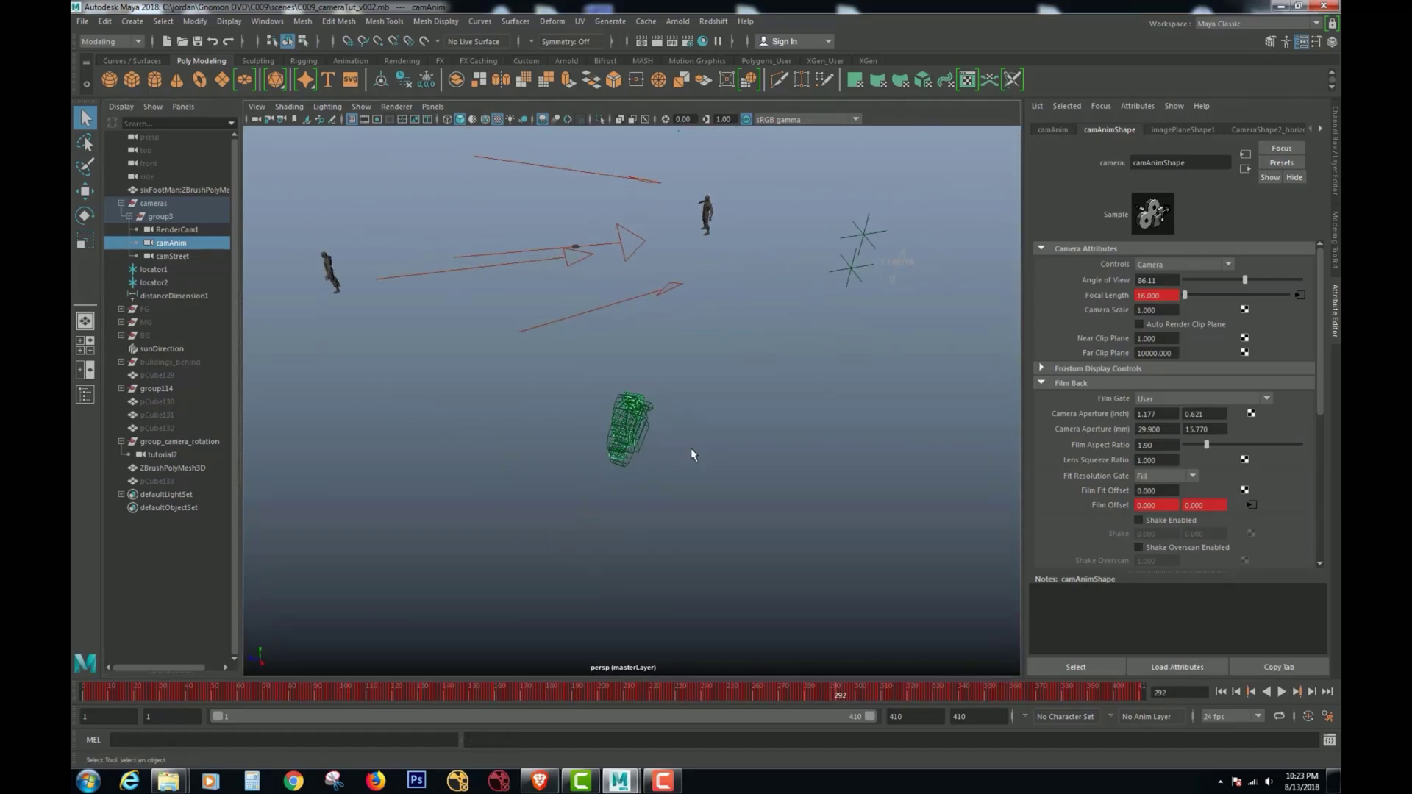
pyautogui.keyDown('alt'); pyautogui.moveTo(691, 454); pyautogui.dragTo(647, 441); pyautogui.keyUp('alt')
# Examine the camera hierarchy by inspecting the cameras group, group3 and camAnim in turn
pyautogui.click(159, 217)
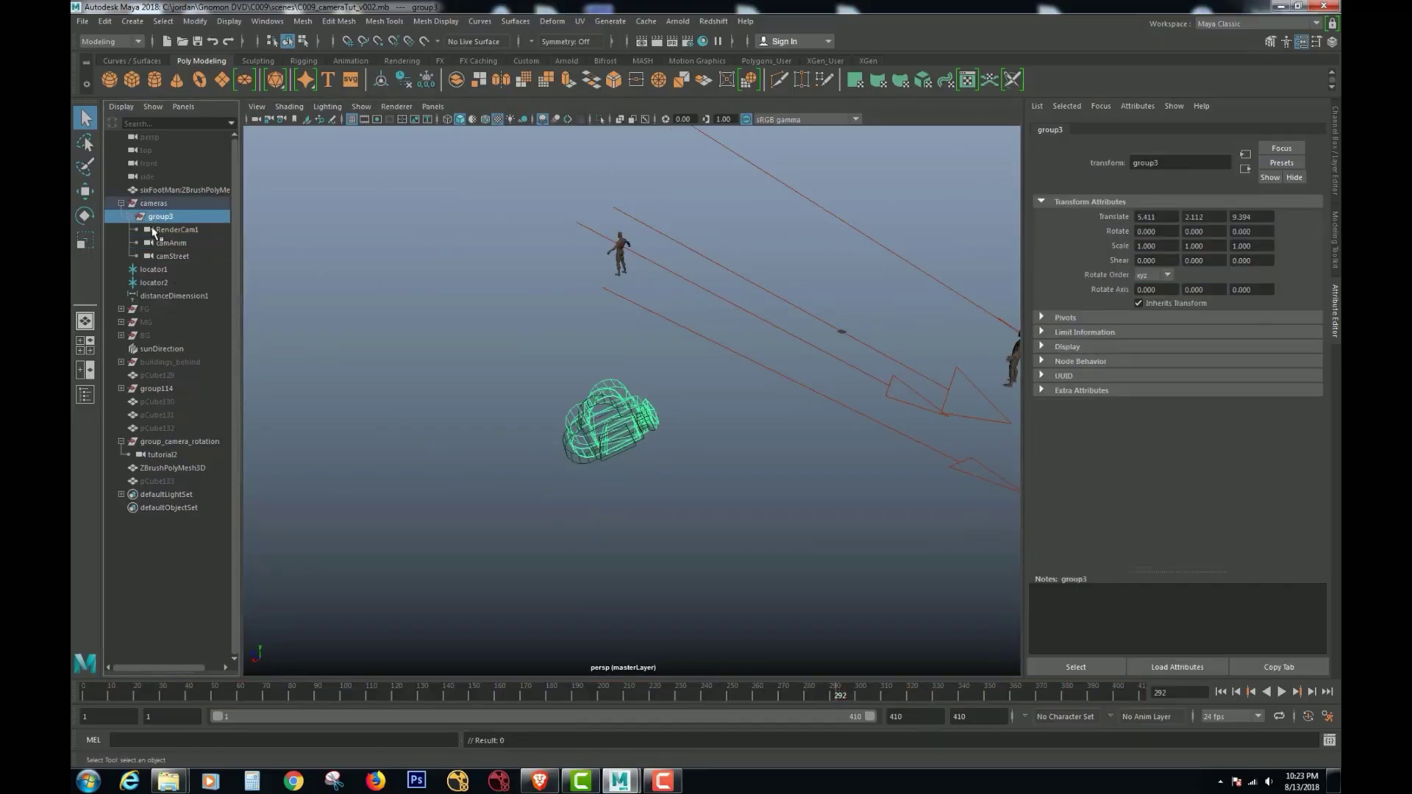
pyautogui.click(167, 242)
pyautogui.click(169, 216)
pyautogui.click(154, 206)
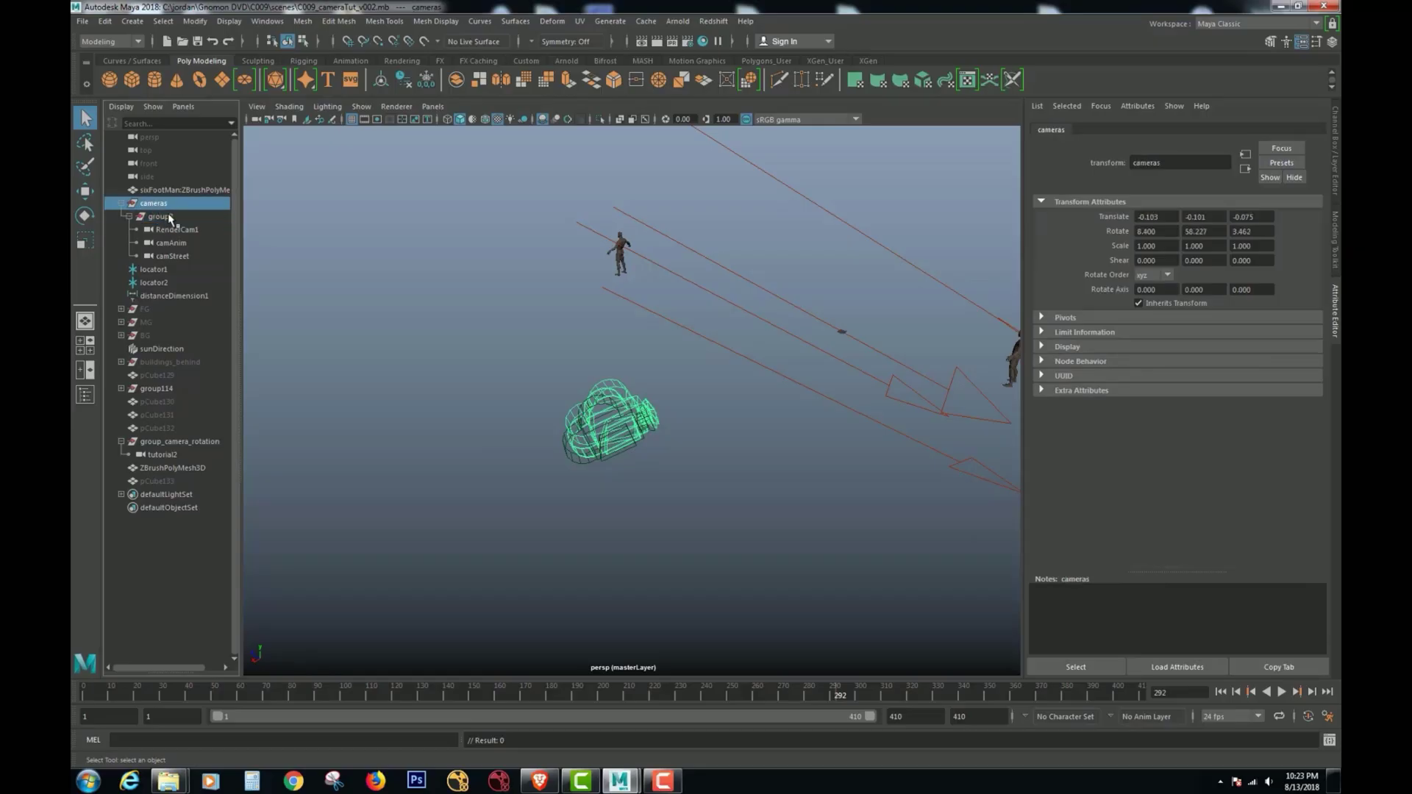
pyautogui.click(170, 218)
pyautogui.keyDown('alt'); pyautogui.moveTo(591, 408); pyautogui.dragTo(577, 434); pyautogui.keyUp('alt')
pyautogui.keyDown('alt'); pyautogui.moveTo(577, 434); pyautogui.dragTo(608, 453, button='right'); pyautogui.keyUp('alt')
pyautogui.keyDown('alt'); pyautogui.moveTo(608, 454); pyautogui.dragTo(579, 443); pyautogui.keyUp('alt')
# Duplicate the camAnim camera, unparent the copy from group3 and place it above the cameras group
pyautogui.click(174, 242)
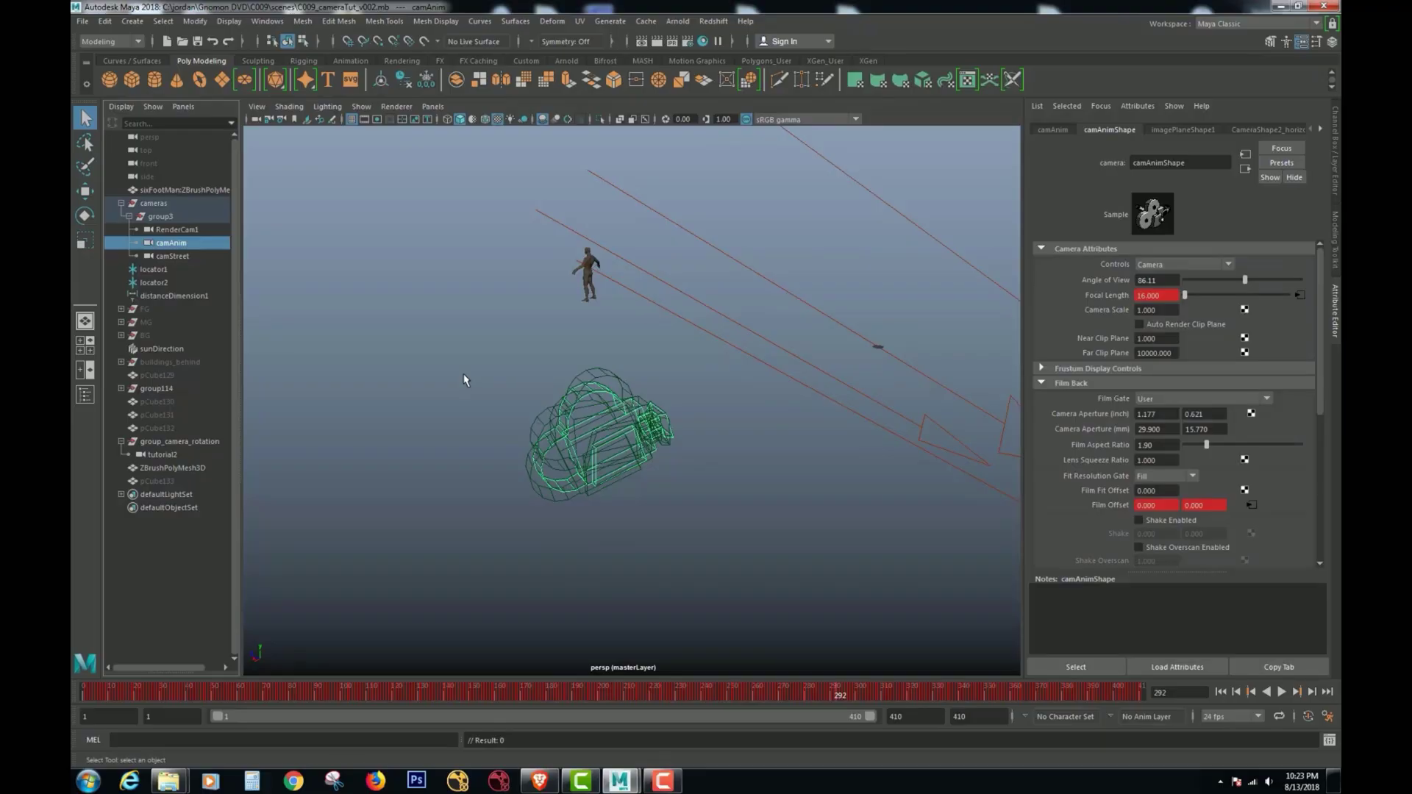
pyautogui.hotkey('ctrl', 'd')
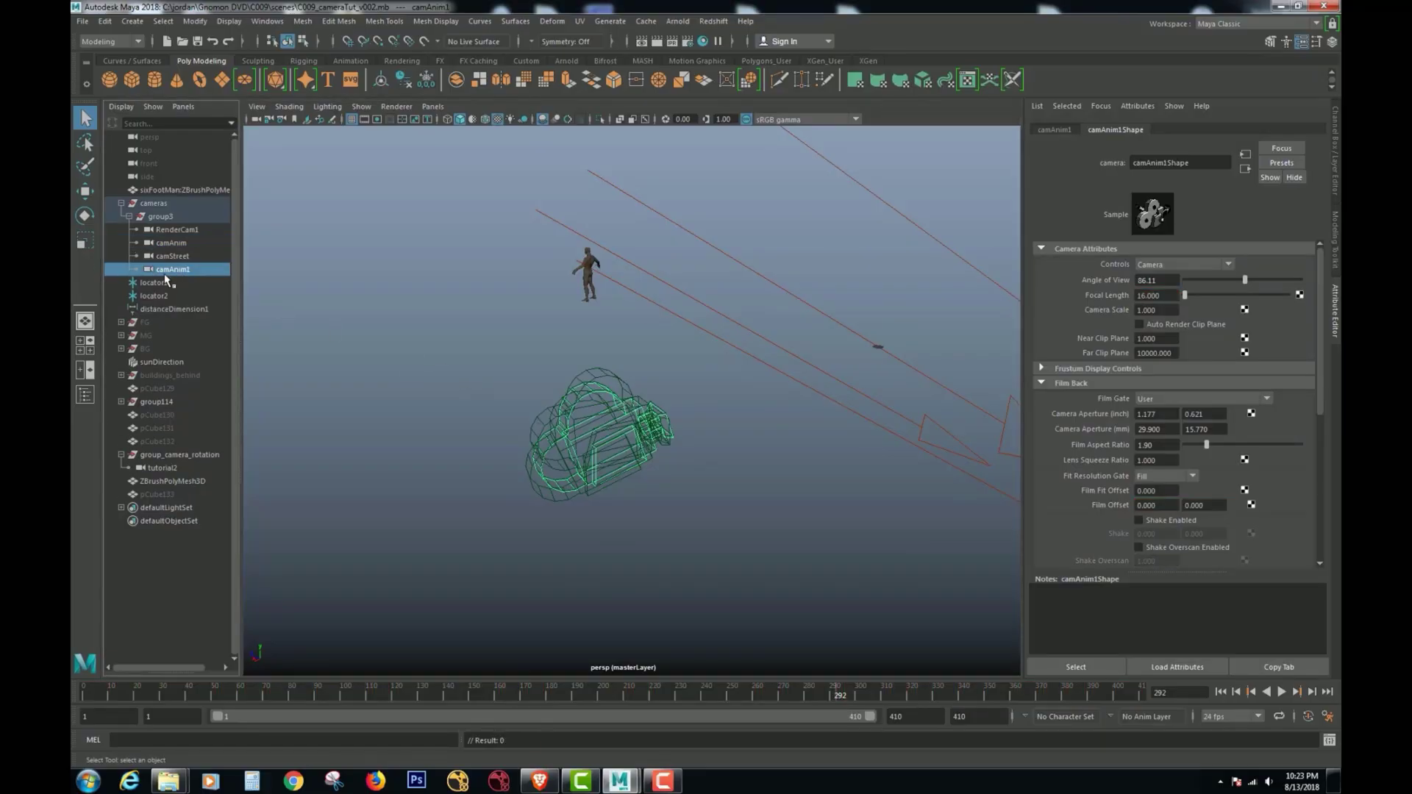
pyautogui.hotkey('shift', 'p')
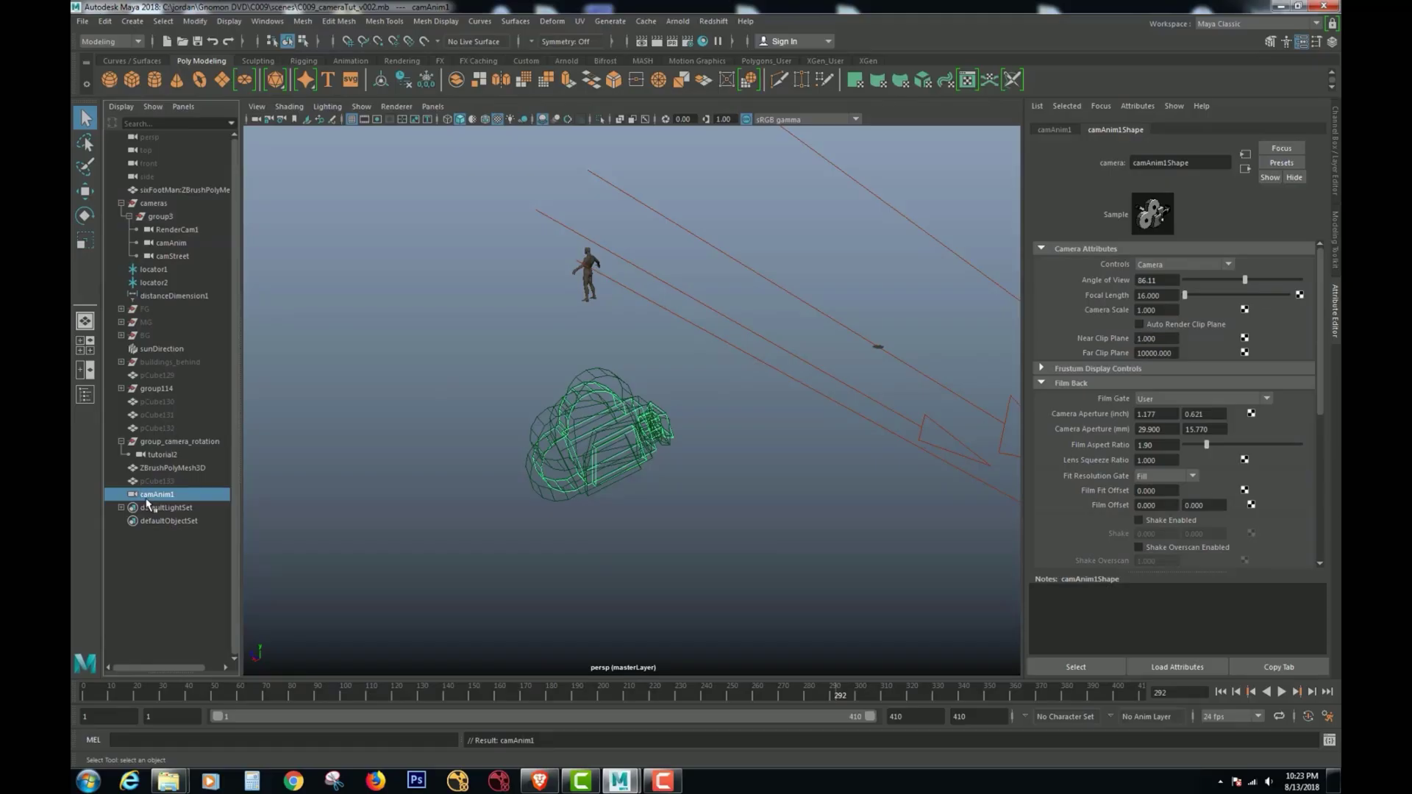
pyautogui.moveTo(147, 504); pyautogui.dragTo(163, 211, button='middle')
# Compare the unparented camera copy with the animated camAnim, playing the timeline and stopping at frame 231
pyautogui.keyDown('ctrl'); pyautogui.click(171, 257); pyautogui.keyUp('ctrl')
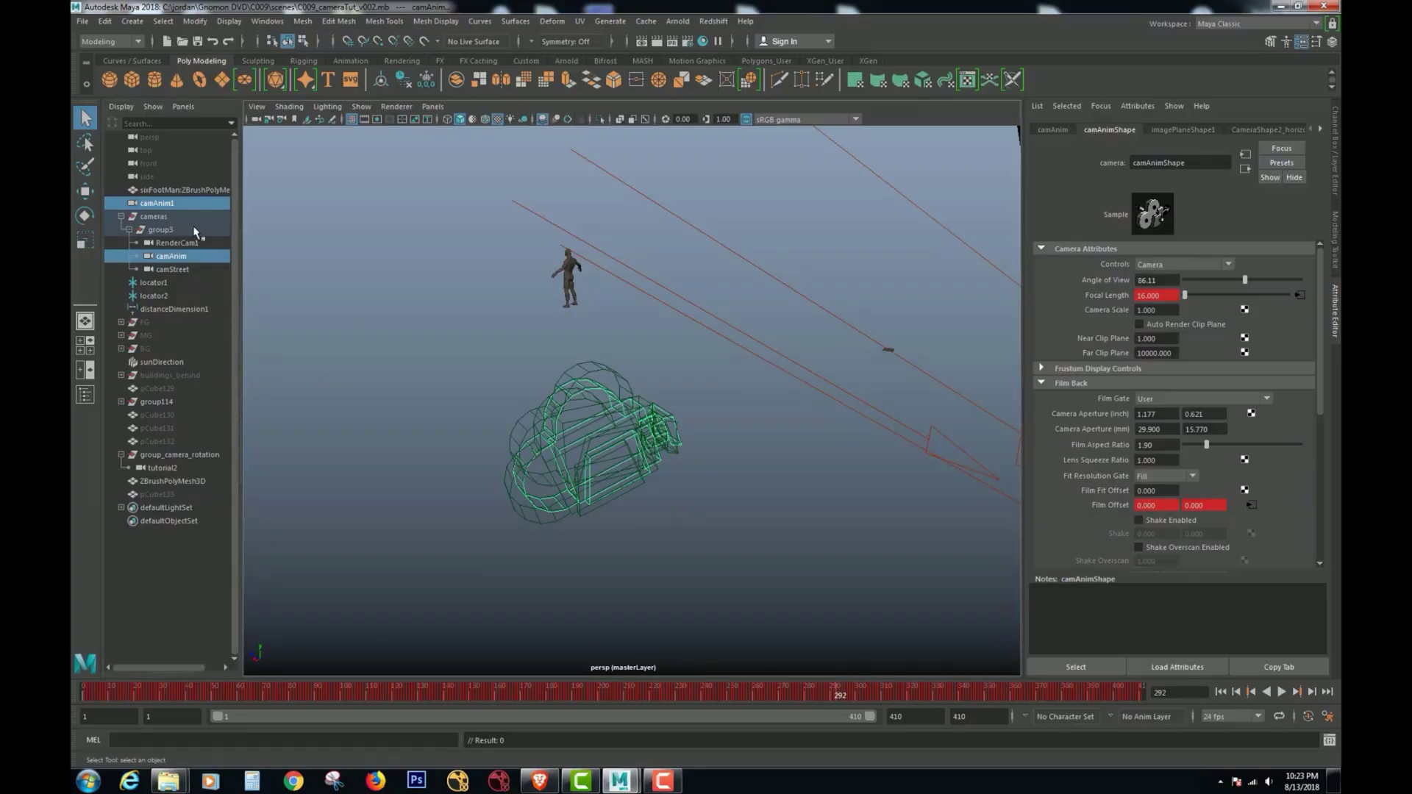
pyautogui.click(158, 204)
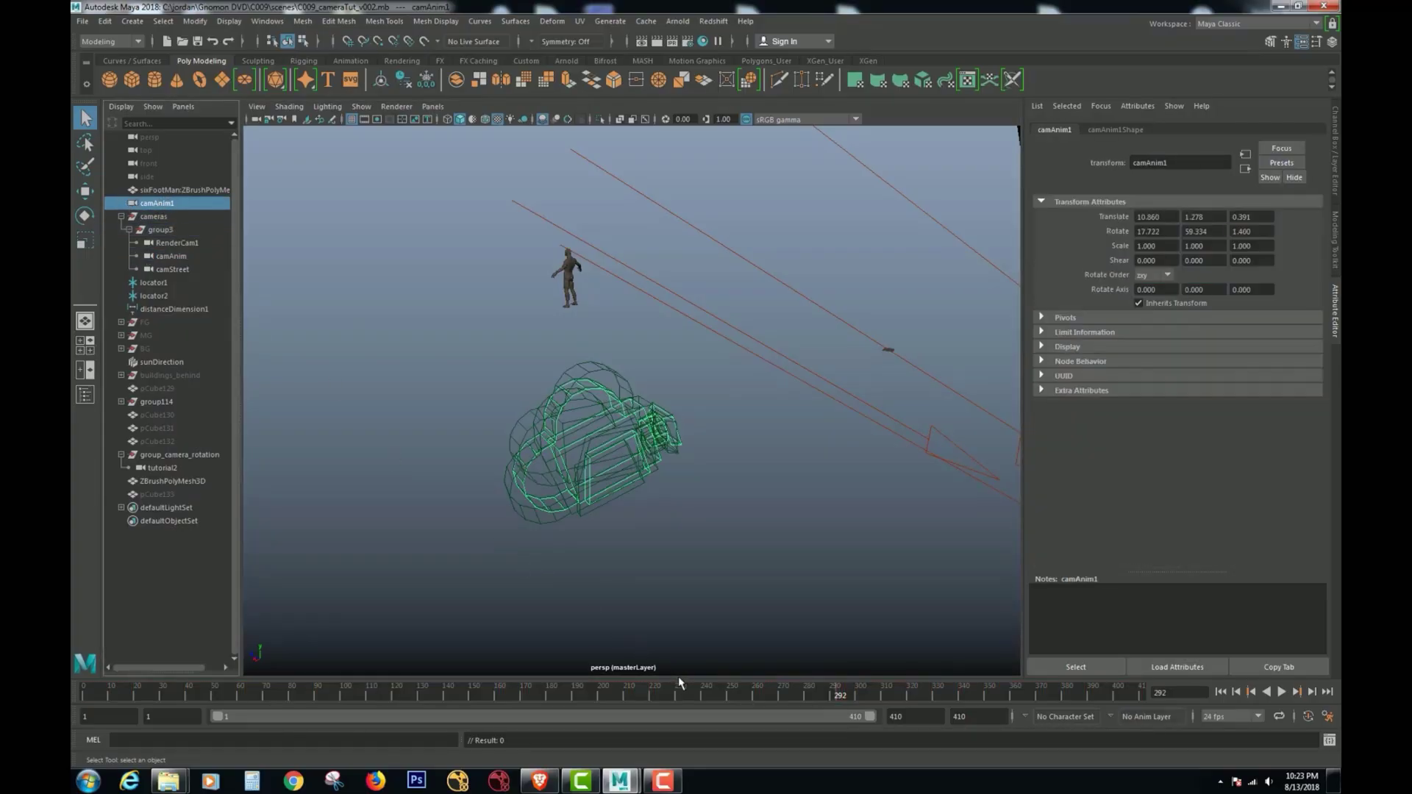
pyautogui.hotkey('alt', 'v')
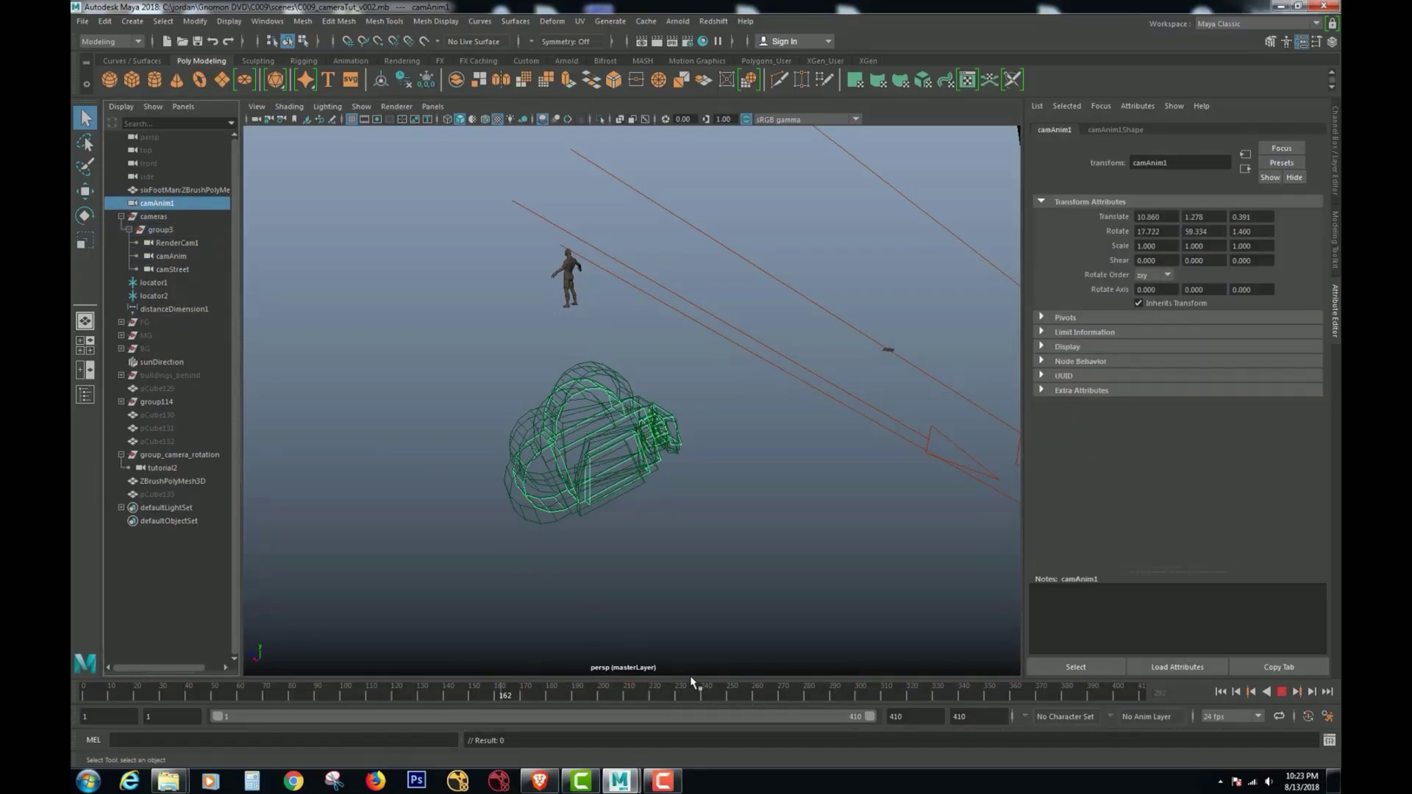
pyautogui.click(683, 690)
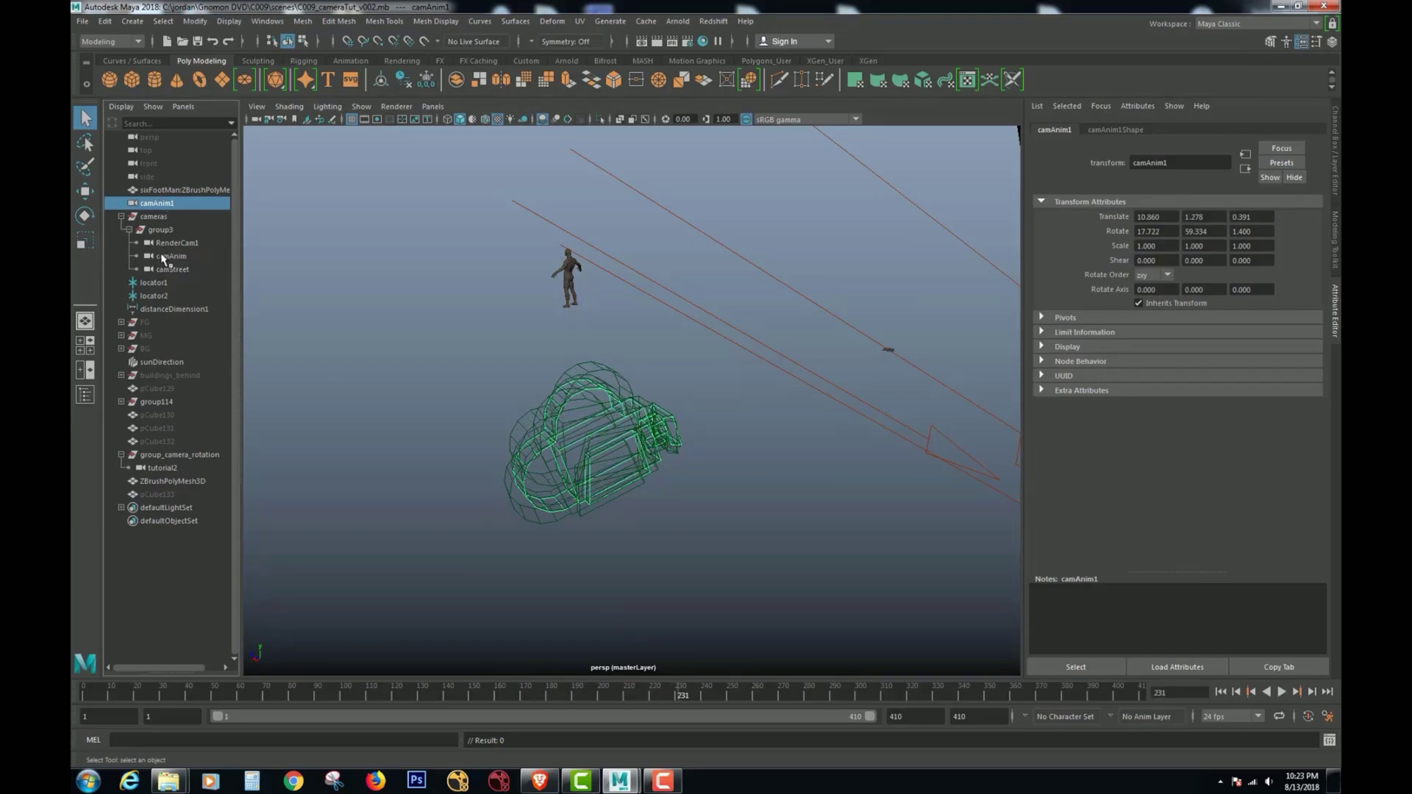
pyautogui.click(164, 257)
pyautogui.click(162, 205)
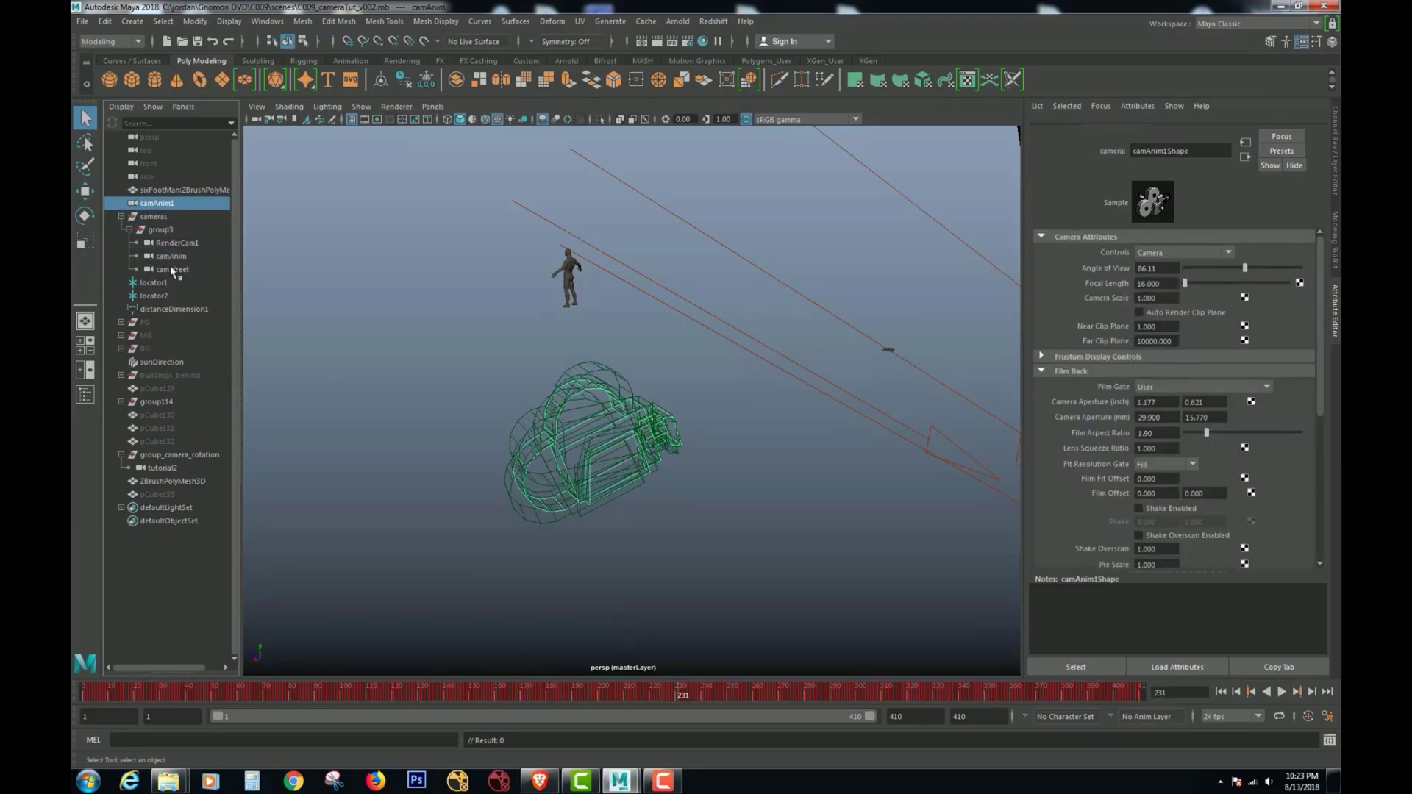
pyautogui.click(170, 258)
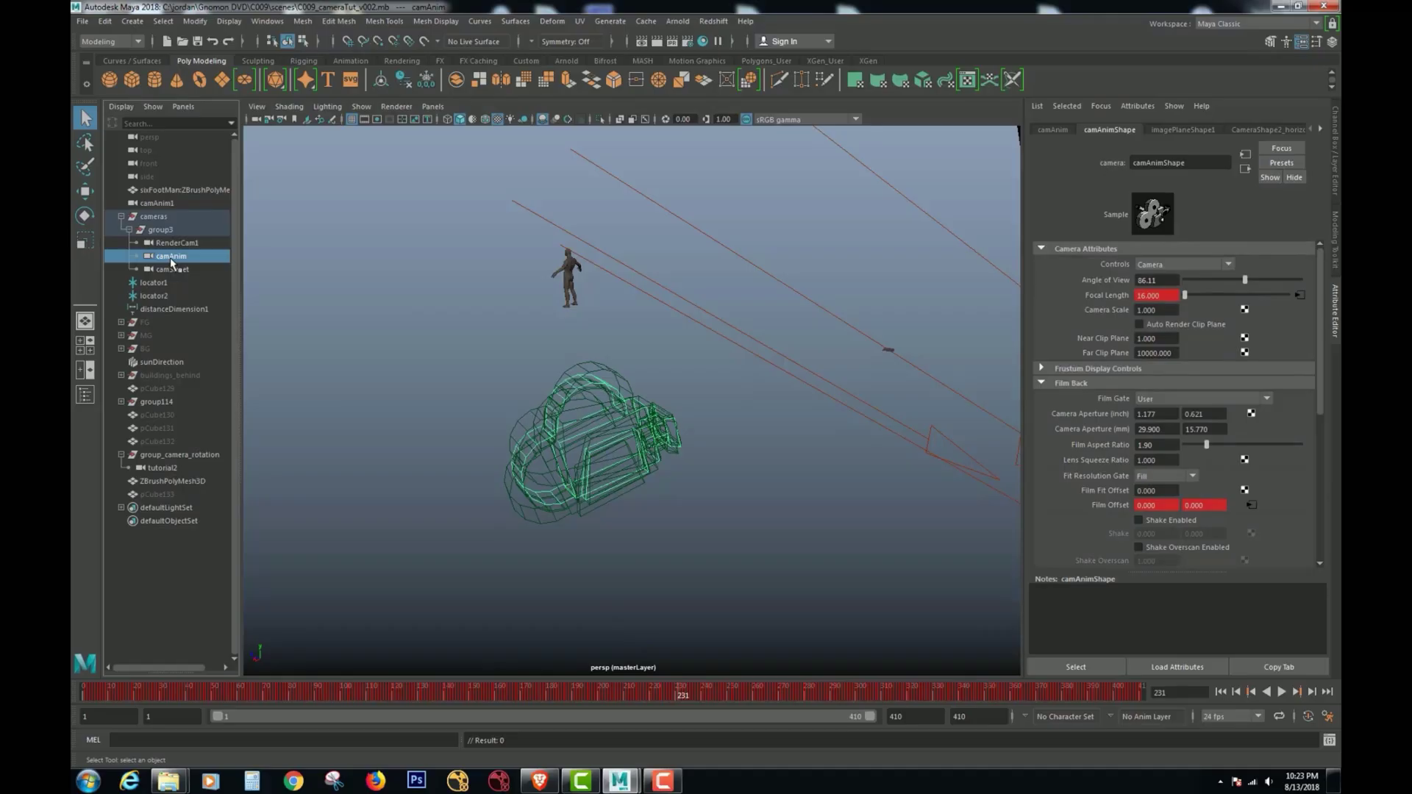
# Switch to the Animation menu set and locate the parent constraint command for the camAnim1 and camAnim cameras
pyautogui.click(164, 203)
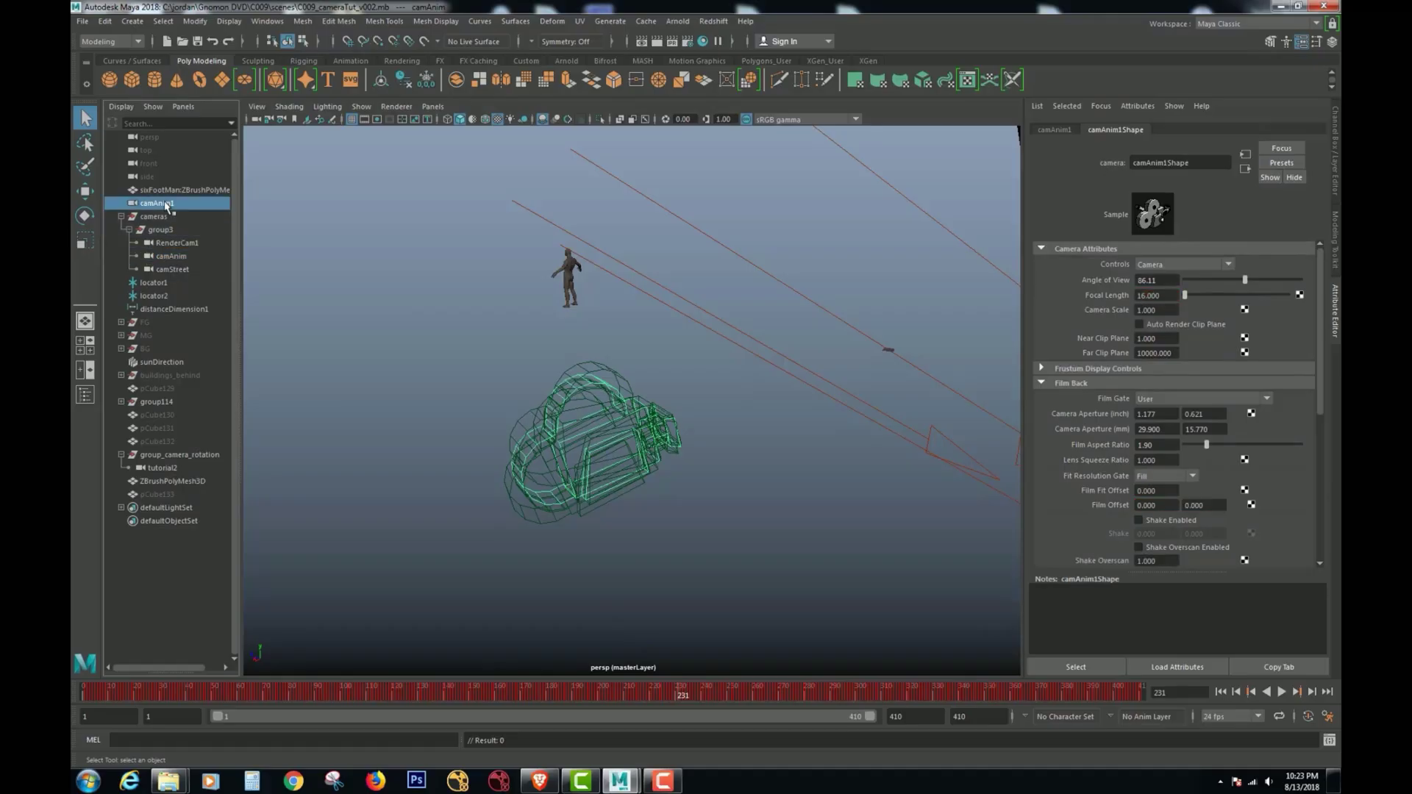
pyautogui.keyDown('ctrl'); pyautogui.click(176, 257); pyautogui.keyUp('ctrl')
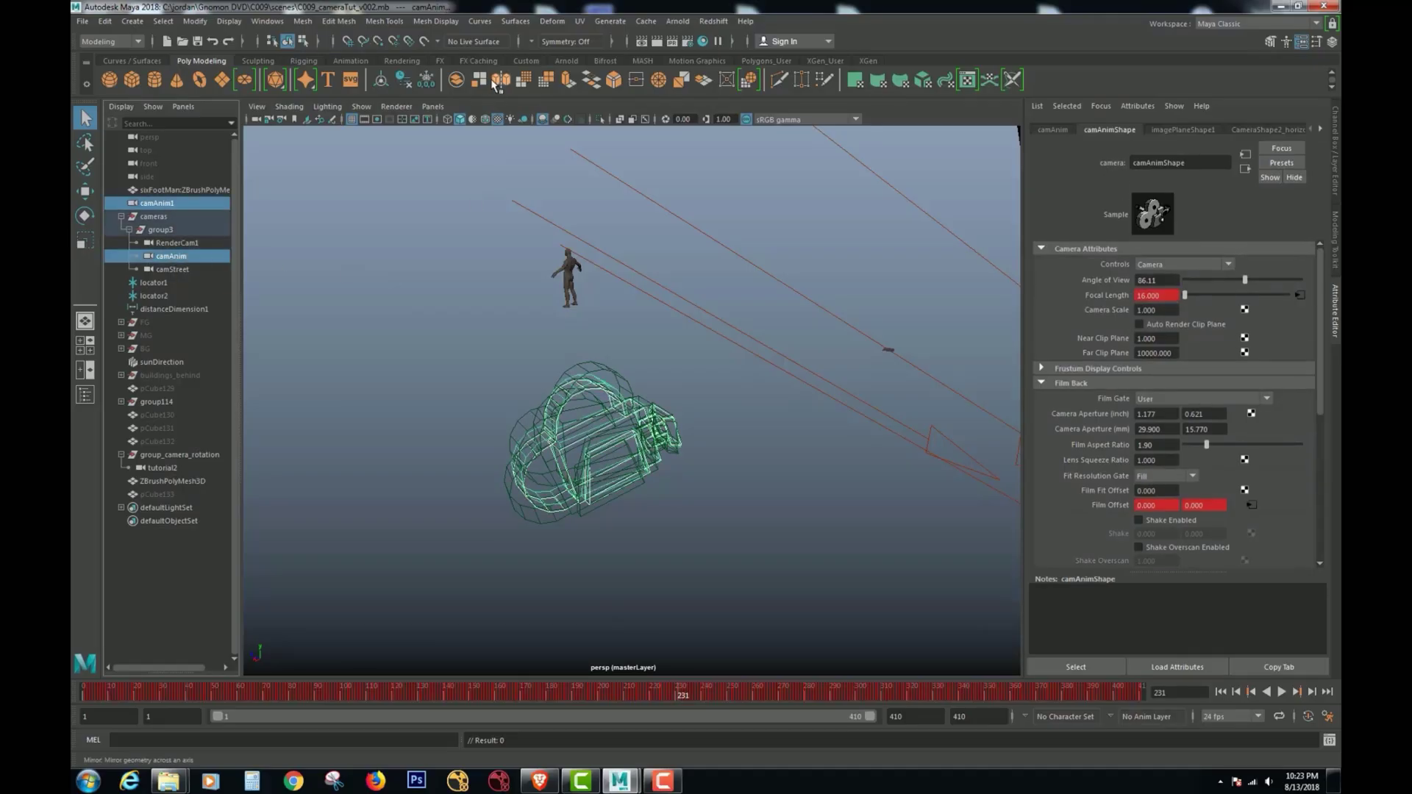
pyautogui.click(474, 20)
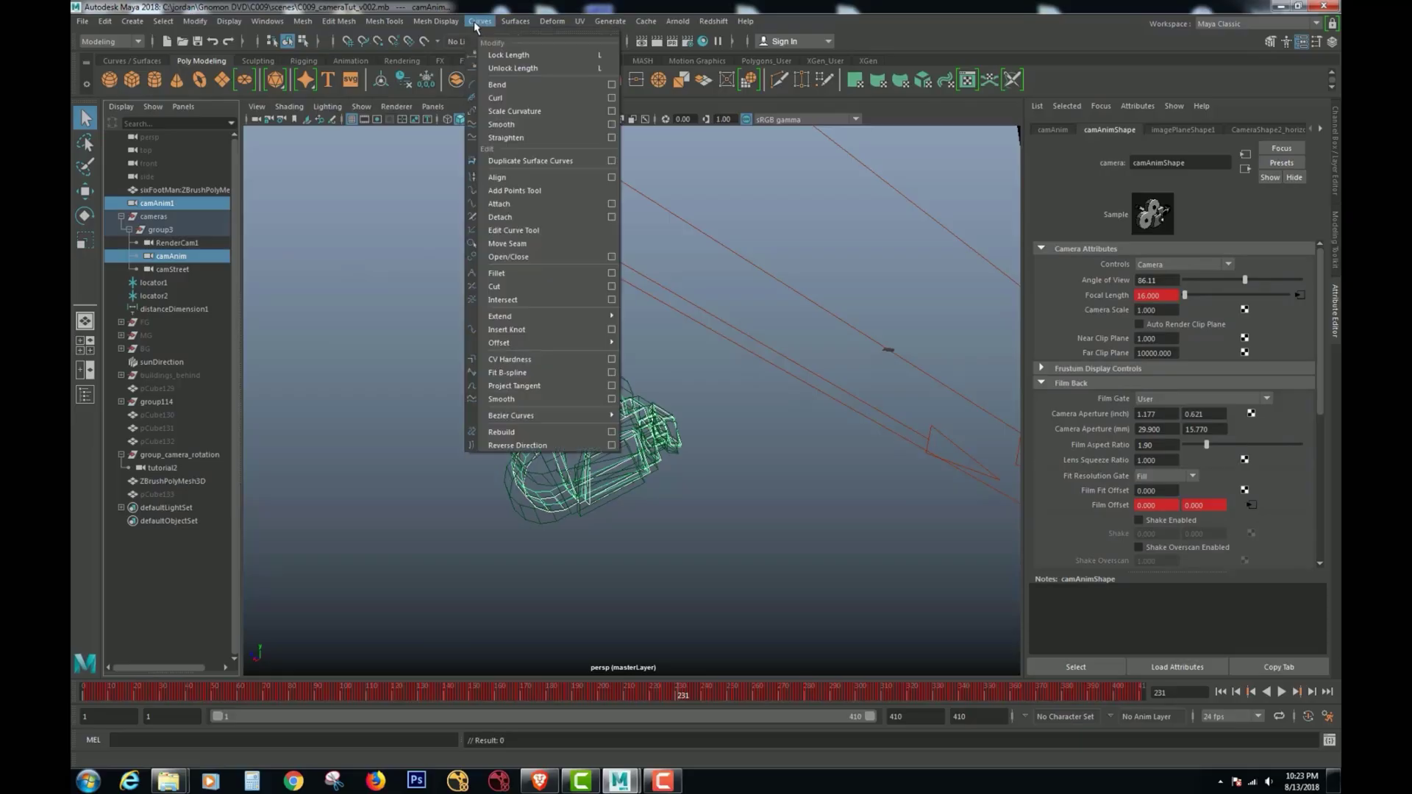
pyautogui.click(111, 41)
pyautogui.click(112, 83)
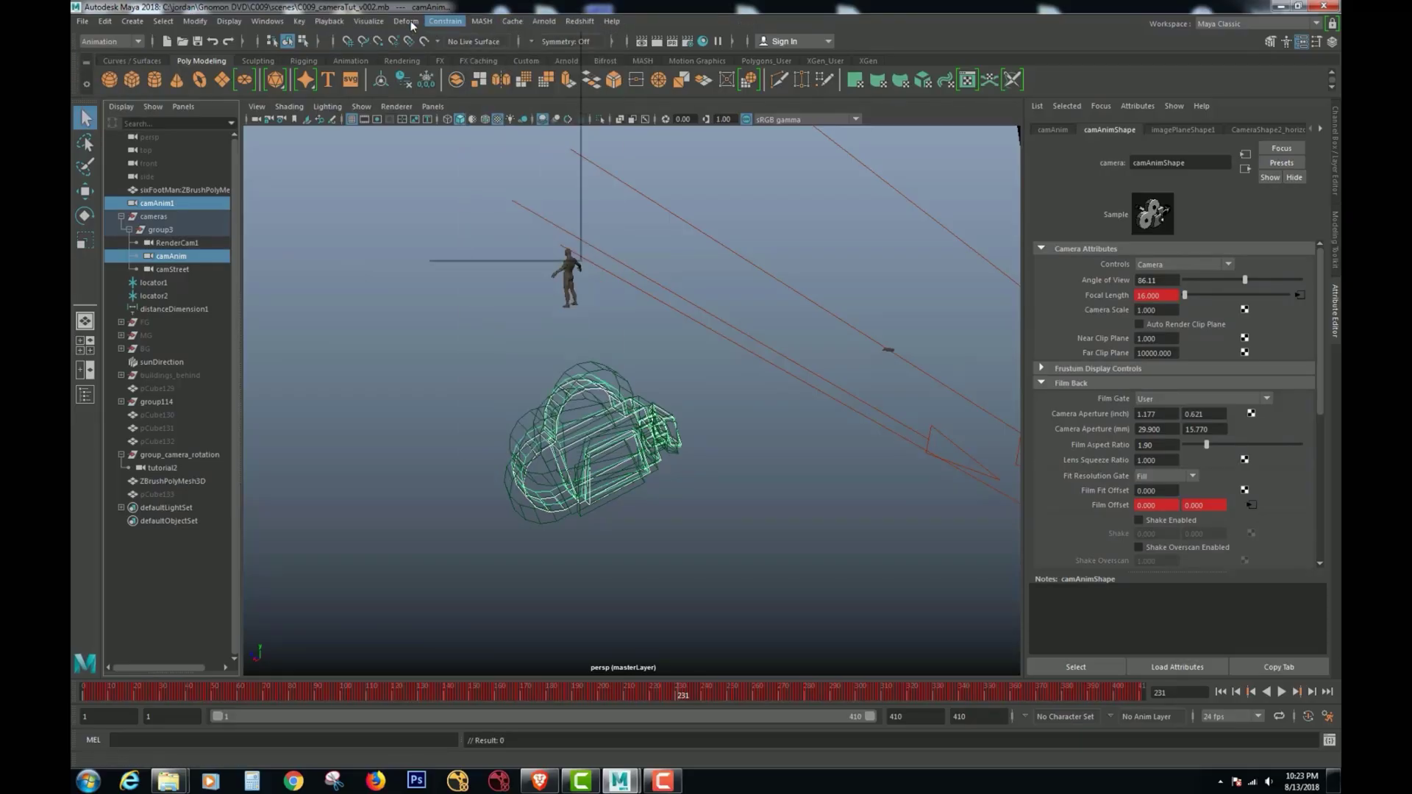
pyautogui.click(406, 21)
pyautogui.moveTo(444, 22)
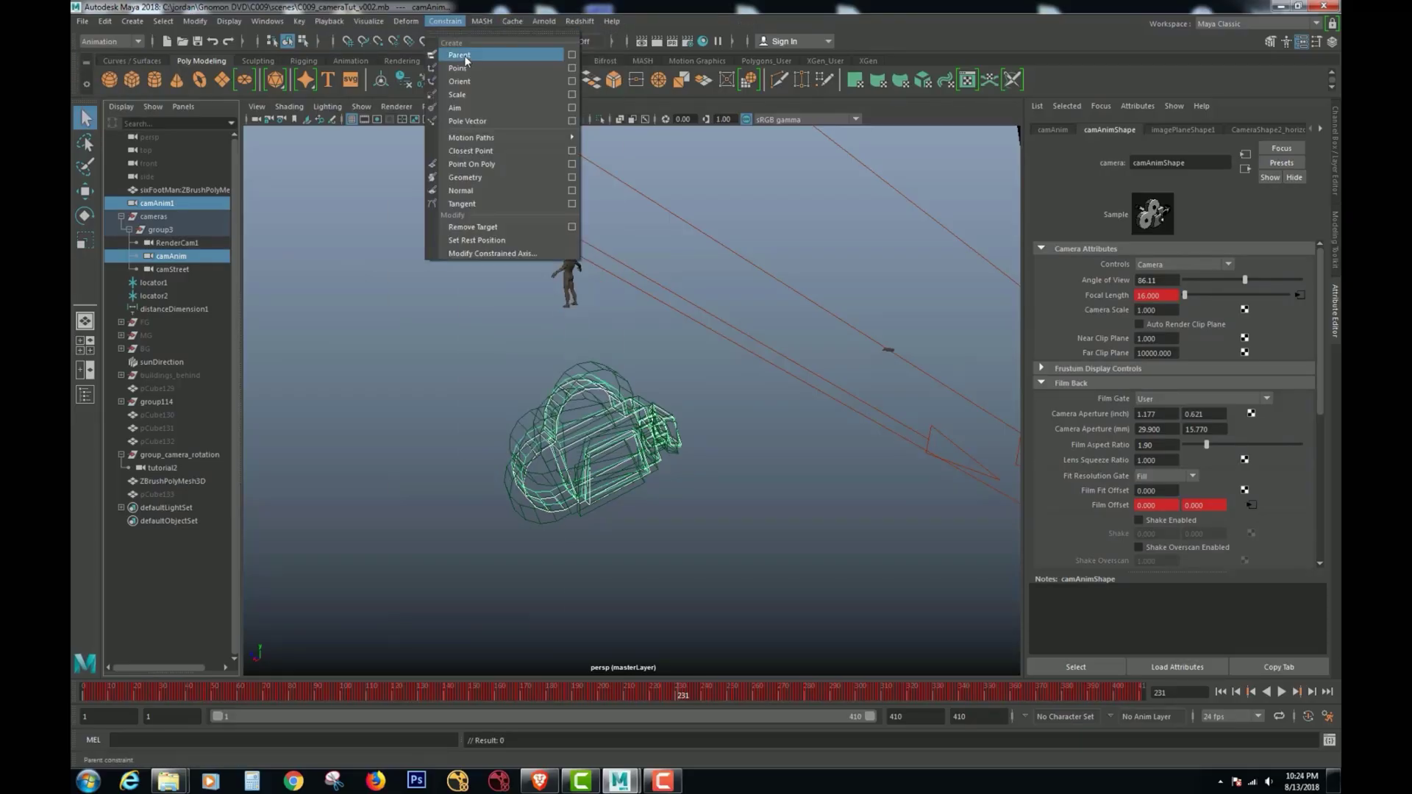
pyautogui.click(180, 259)
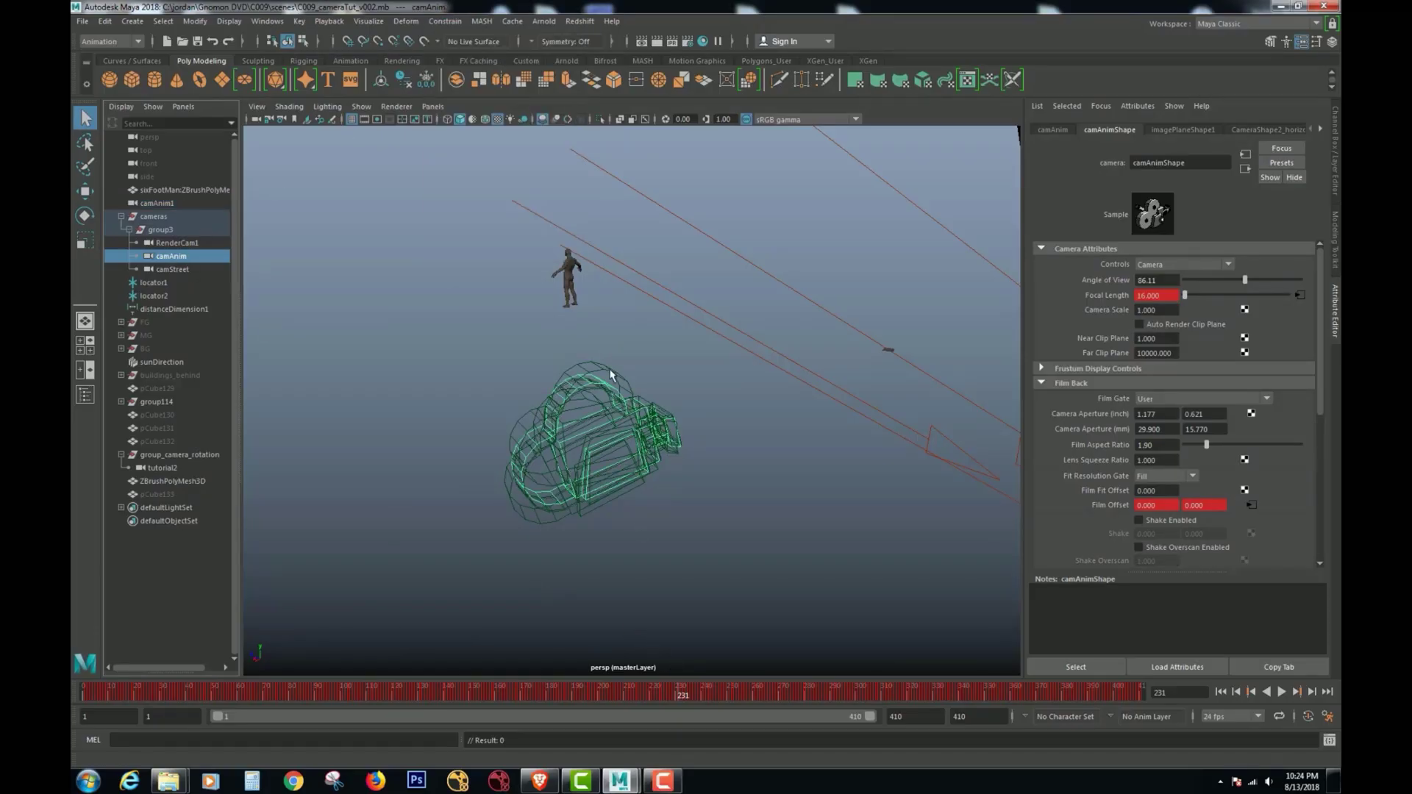
# Hide RenderCam1, camStreet and group_camera_rotation so that only the camAnim and camAnim1 cameras remain in view
pyautogui.click(175, 244)
pyautogui.hotkey('ctrl', 'h')
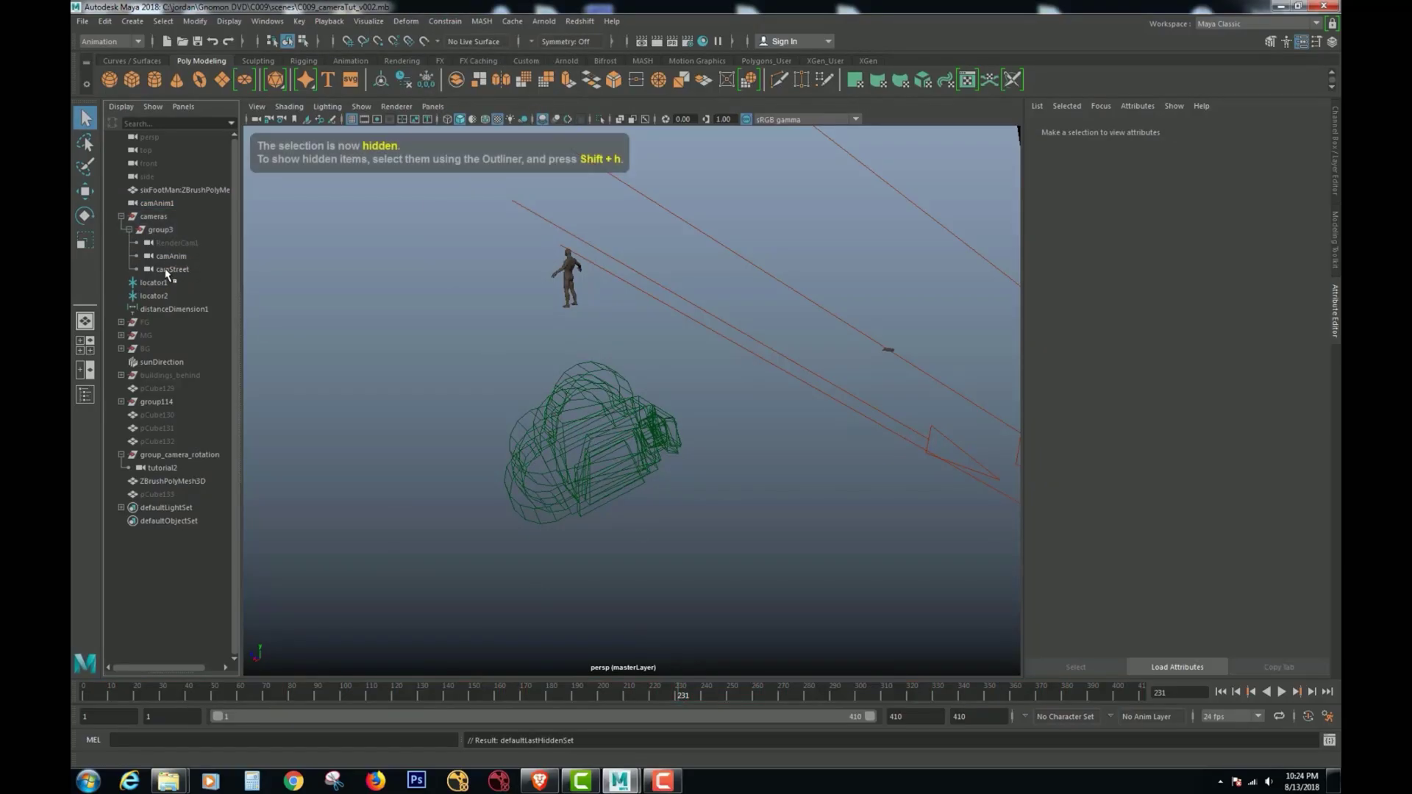
pyautogui.click(168, 271)
pyautogui.hotkey('ctrl', 'h')
pyautogui.click(177, 454)
pyautogui.hotkey('ctrl', 'h')
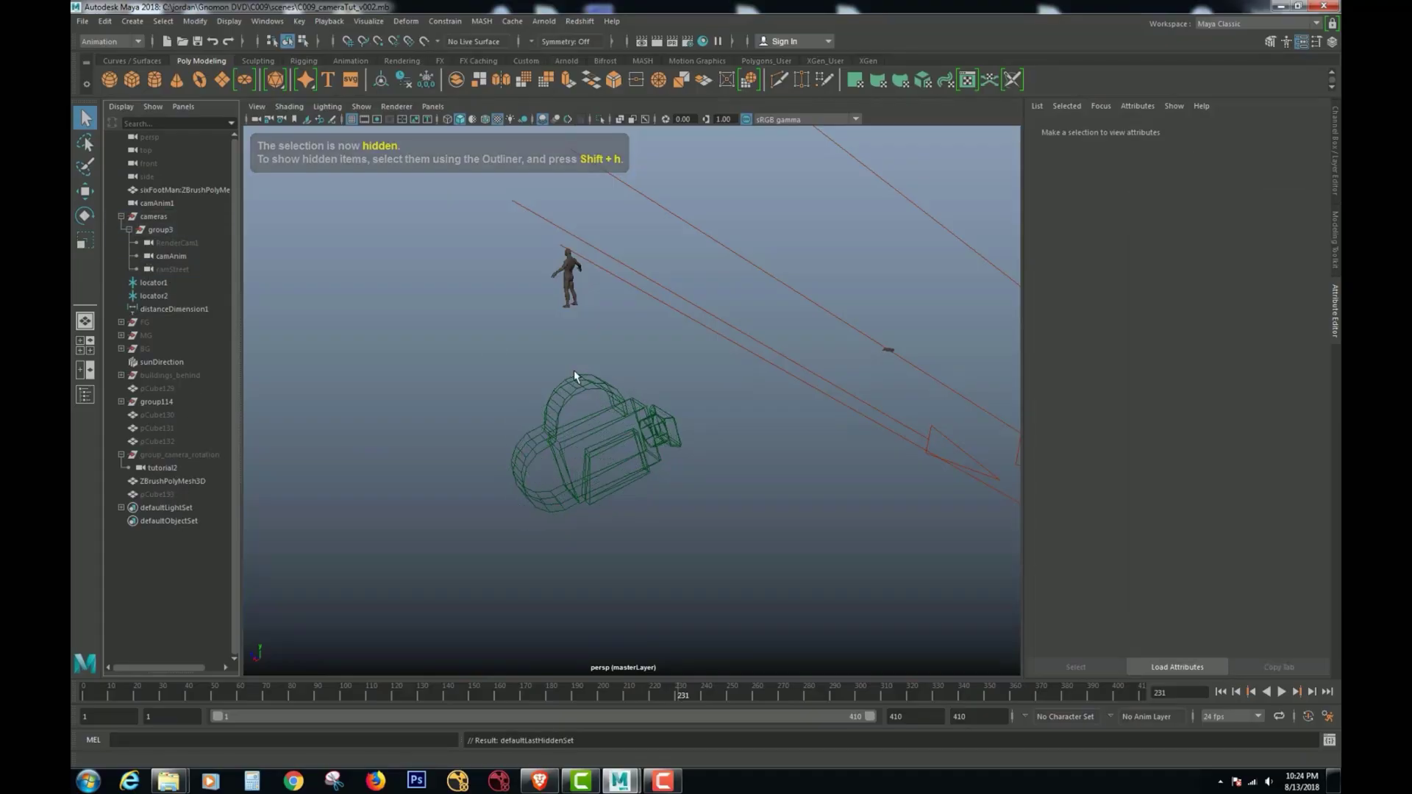
# Compare the static camAnim1 with the animated camAnim by scrubbing to frame 95 and selecting each camera in turn
pyautogui.click(155, 205)
pyautogui.scroll(5, 588, 397)
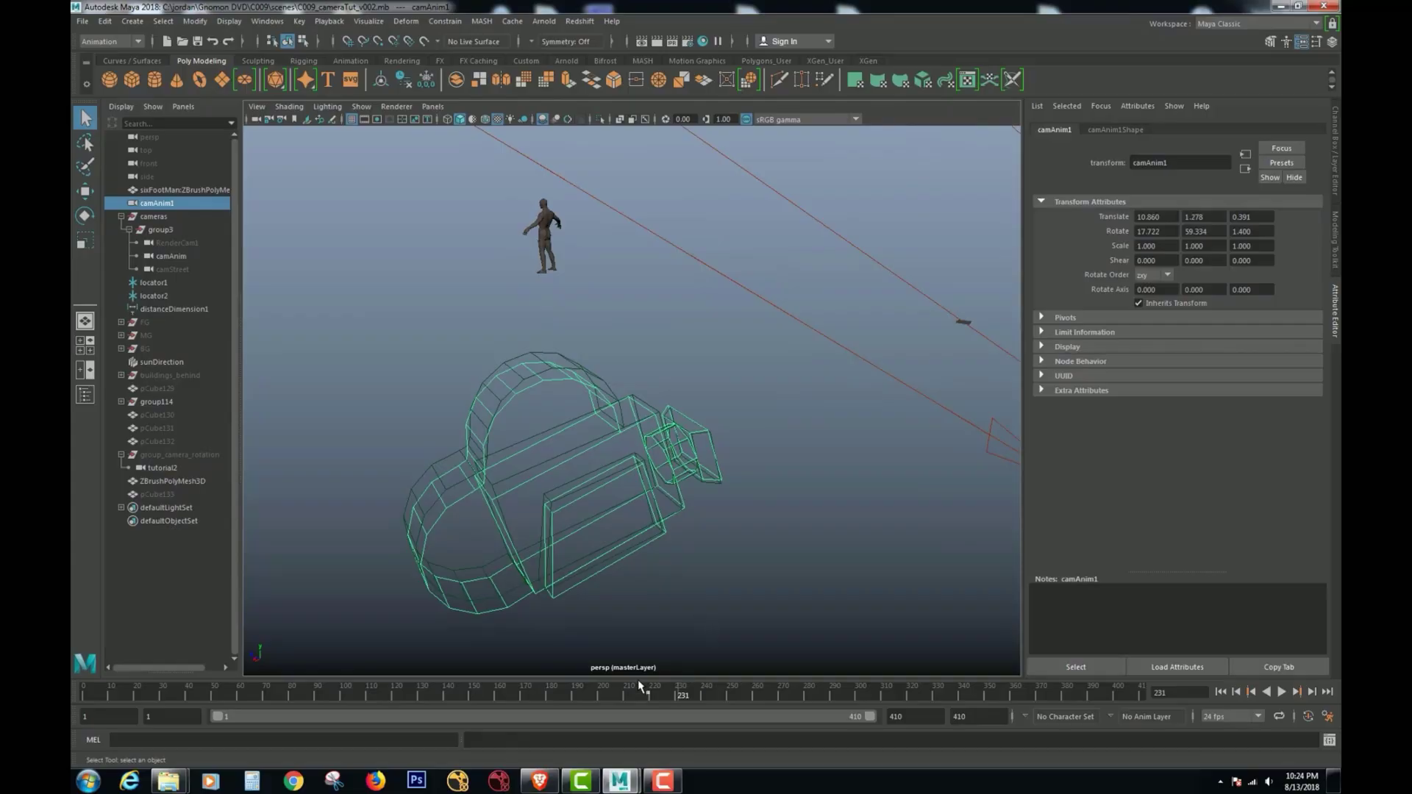
pyautogui.moveTo(635, 695); pyautogui.dragTo(330, 684)
pyautogui.click(444, 547)
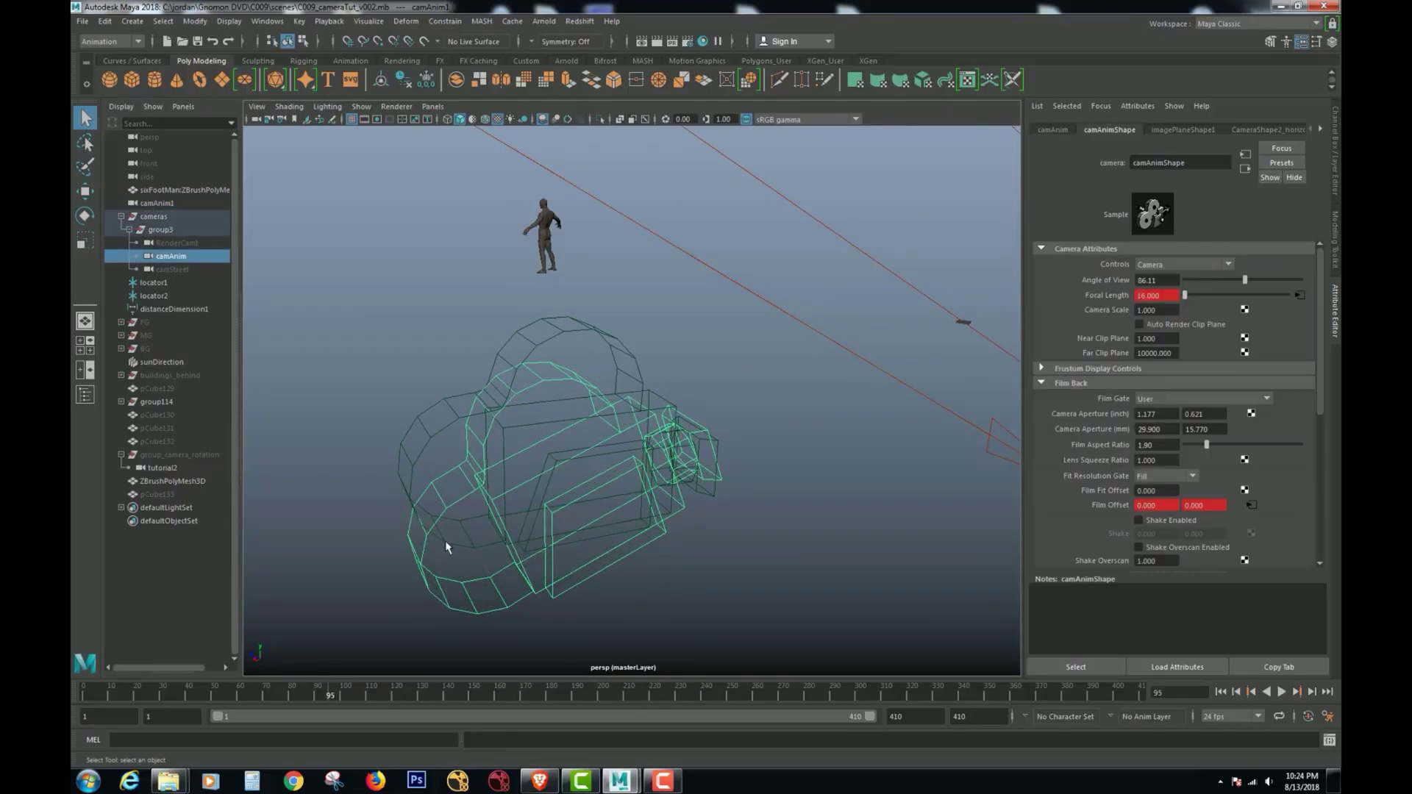
pyautogui.click(442, 579)
pyautogui.click(463, 422)
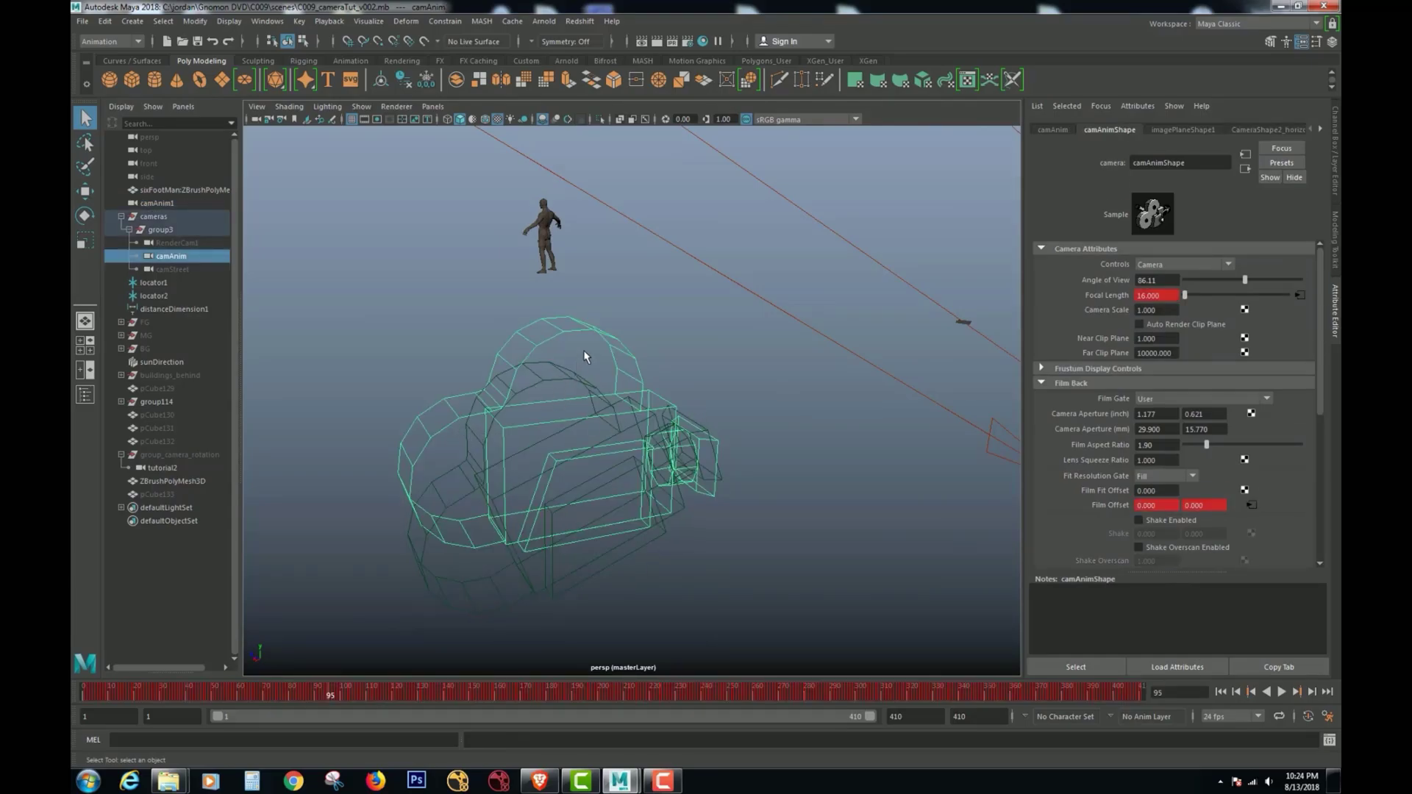
pyautogui.click(460, 533)
pyautogui.moveTo(452, 572); pyautogui.dragTo(395, 603)
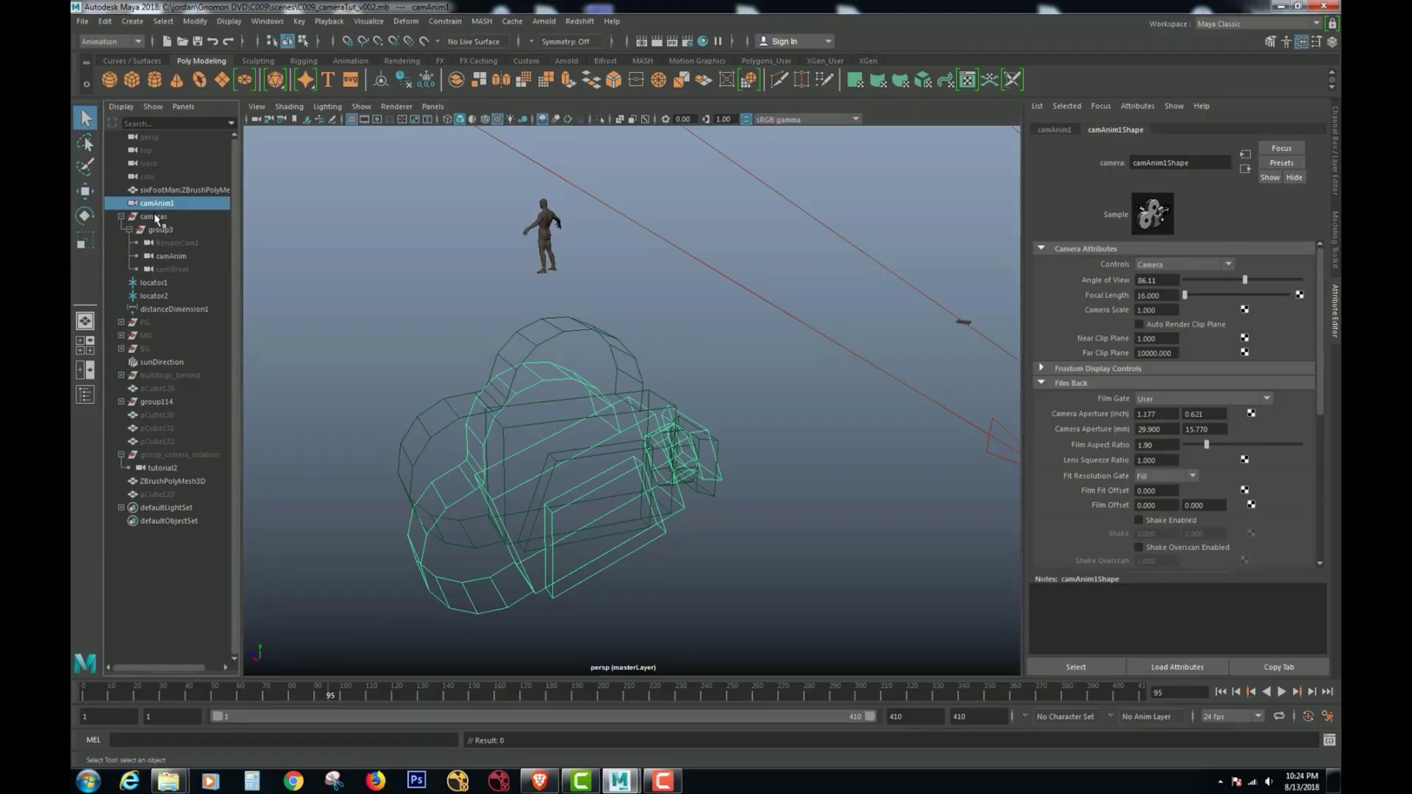
pyautogui.keyDown('ctrl'); pyautogui.click(170, 257); pyautogui.keyUp('ctrl')
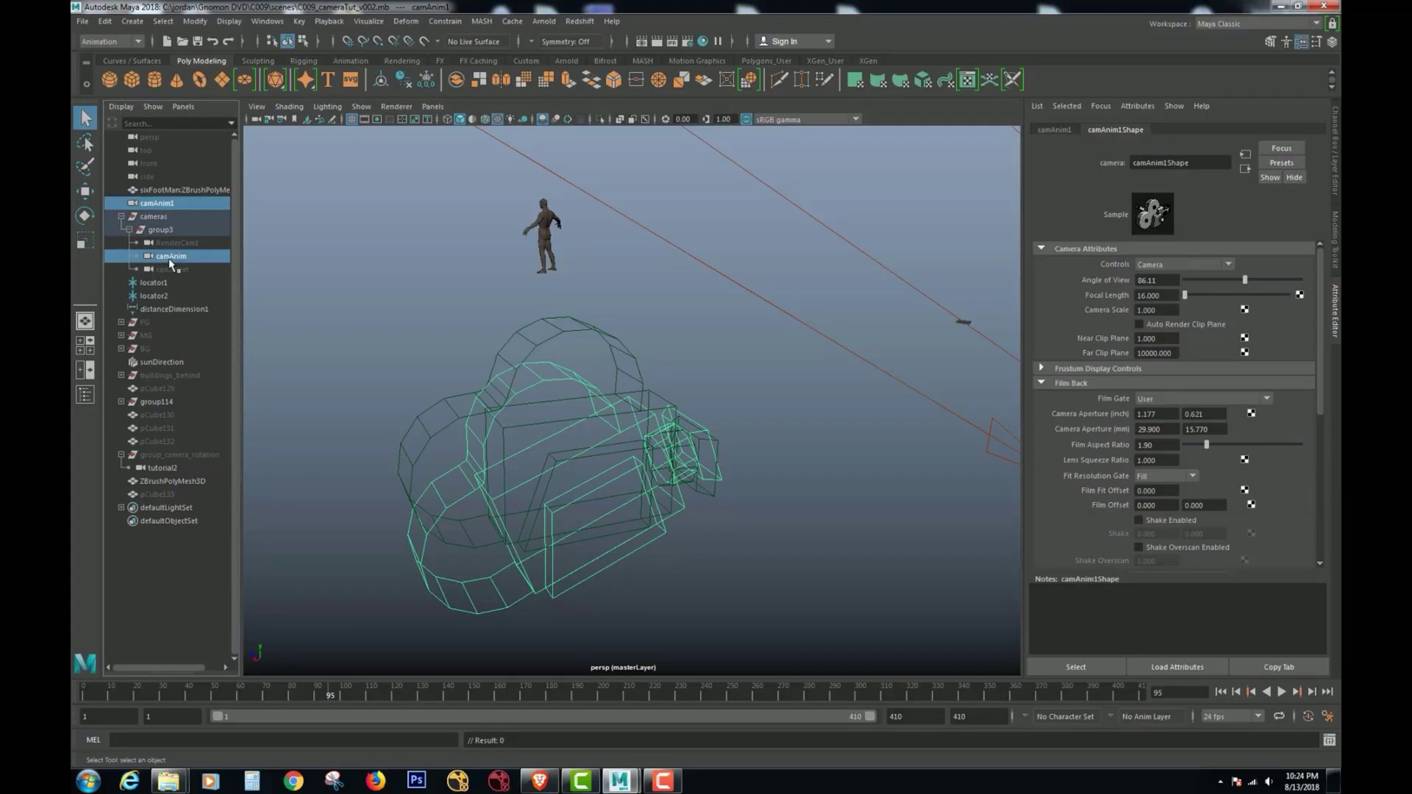
pyautogui.click(444, 21)
pyautogui.click(465, 54)
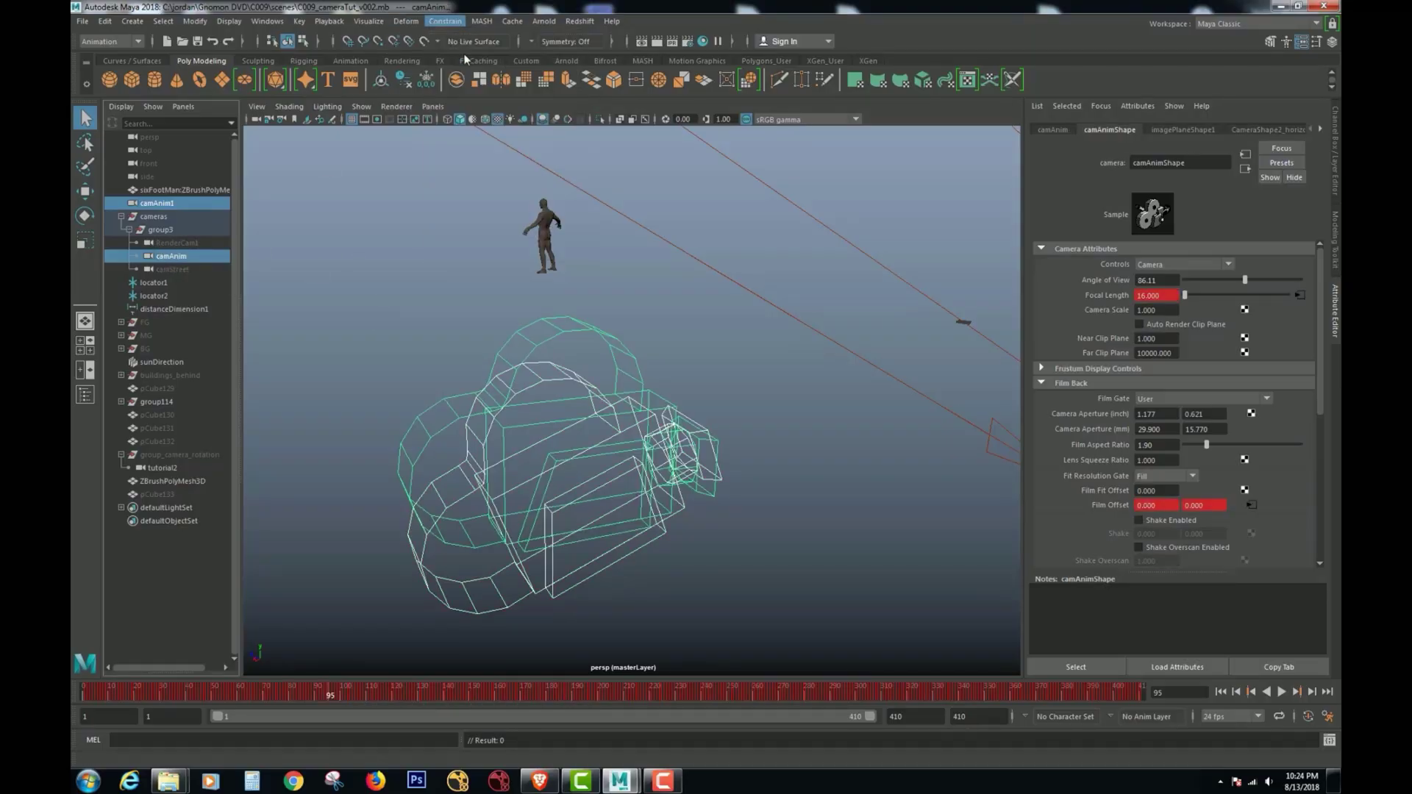
pyautogui.click(666, 318)
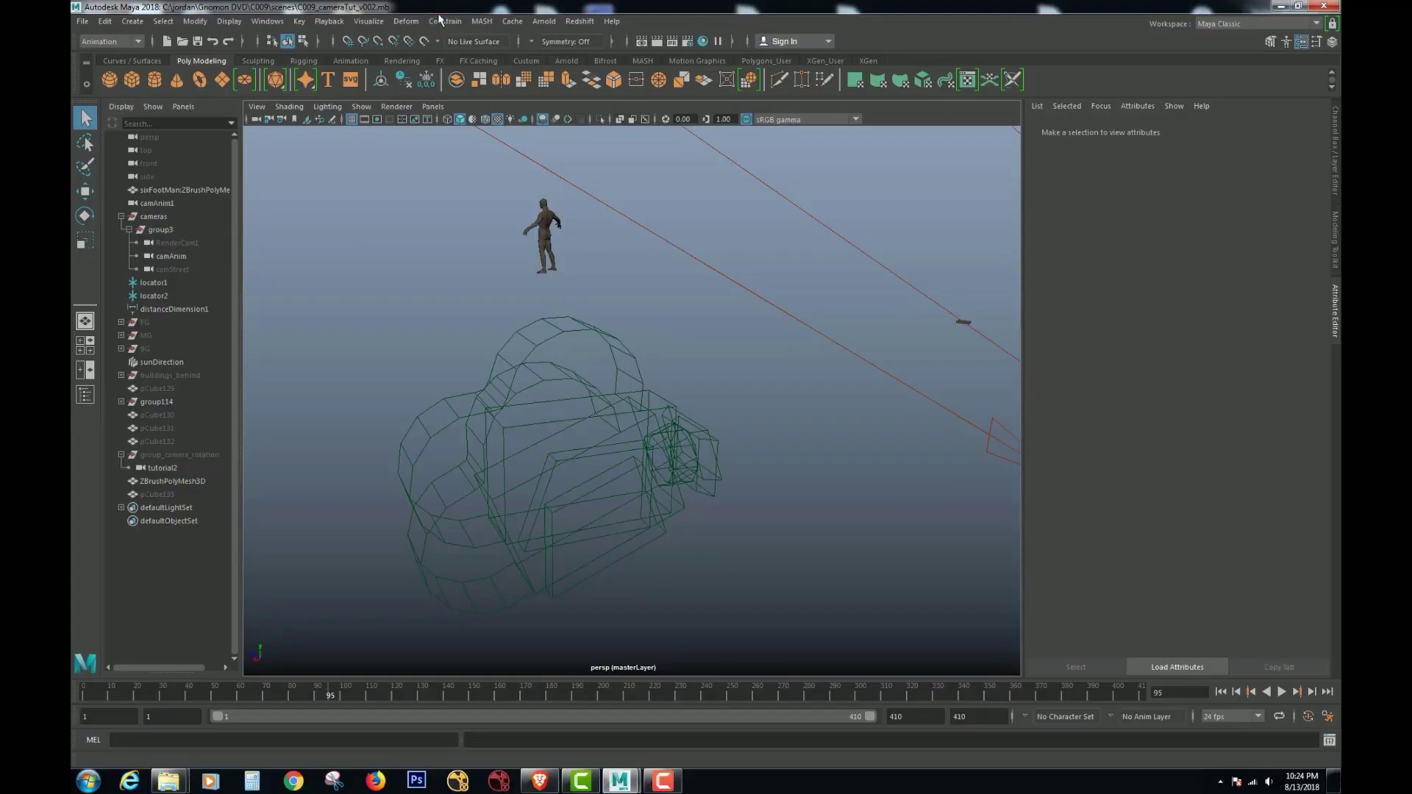
# Open the parent constraint options for camAnim1 and camAnim and turn off Maintain Offset
pyautogui.click(159, 205)
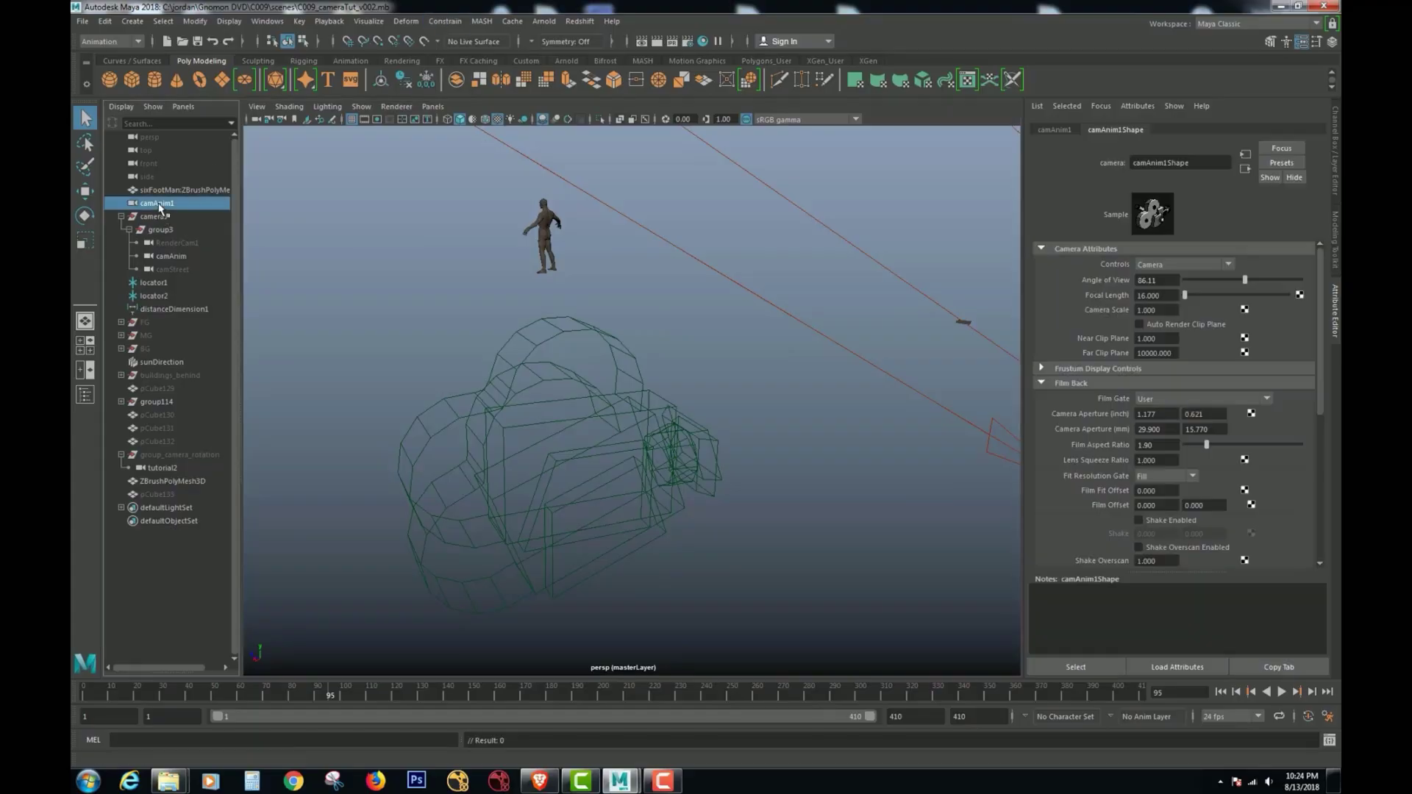
pyautogui.keyDown('ctrl'); pyautogui.click(171, 255); pyautogui.keyUp('ctrl')
pyautogui.click(433, 21)
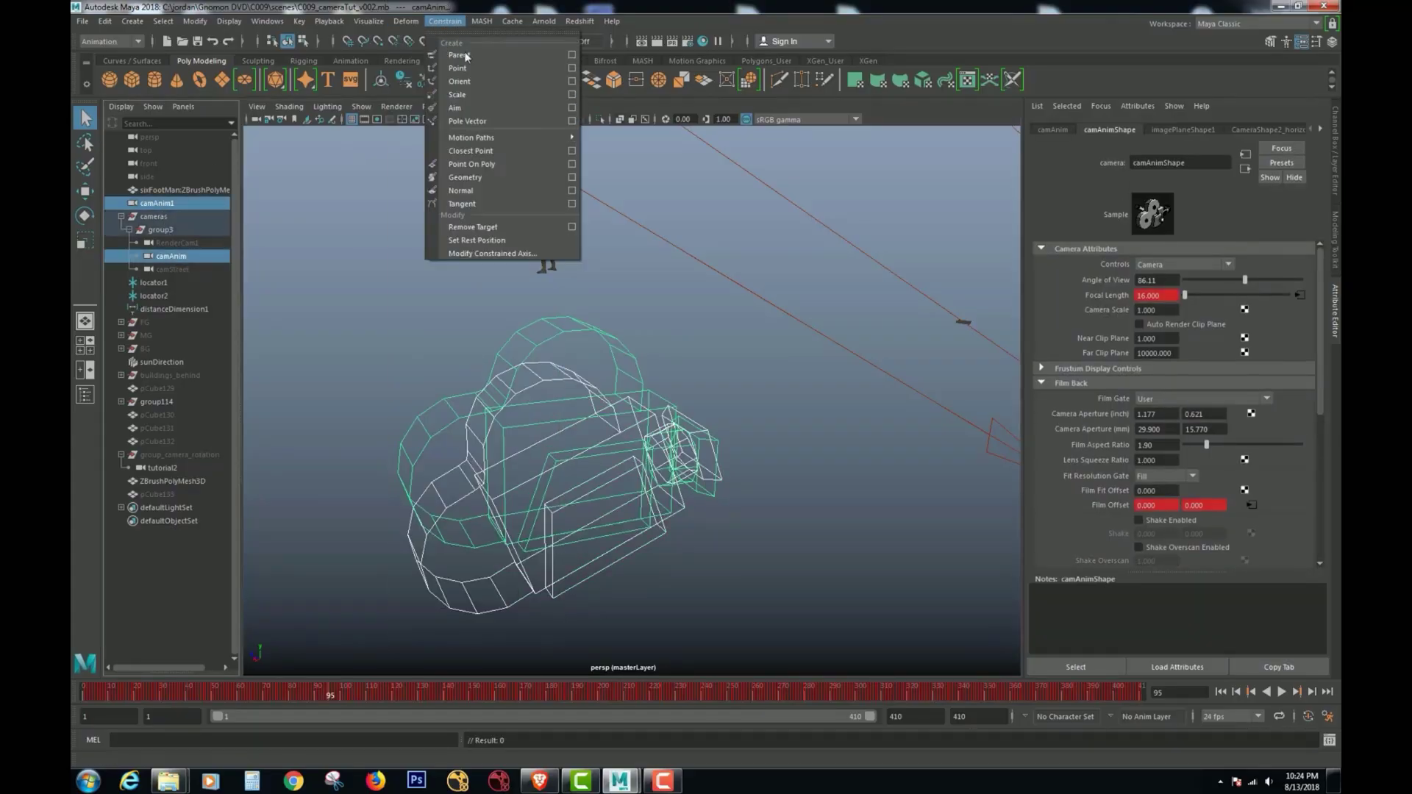
pyautogui.click(572, 55)
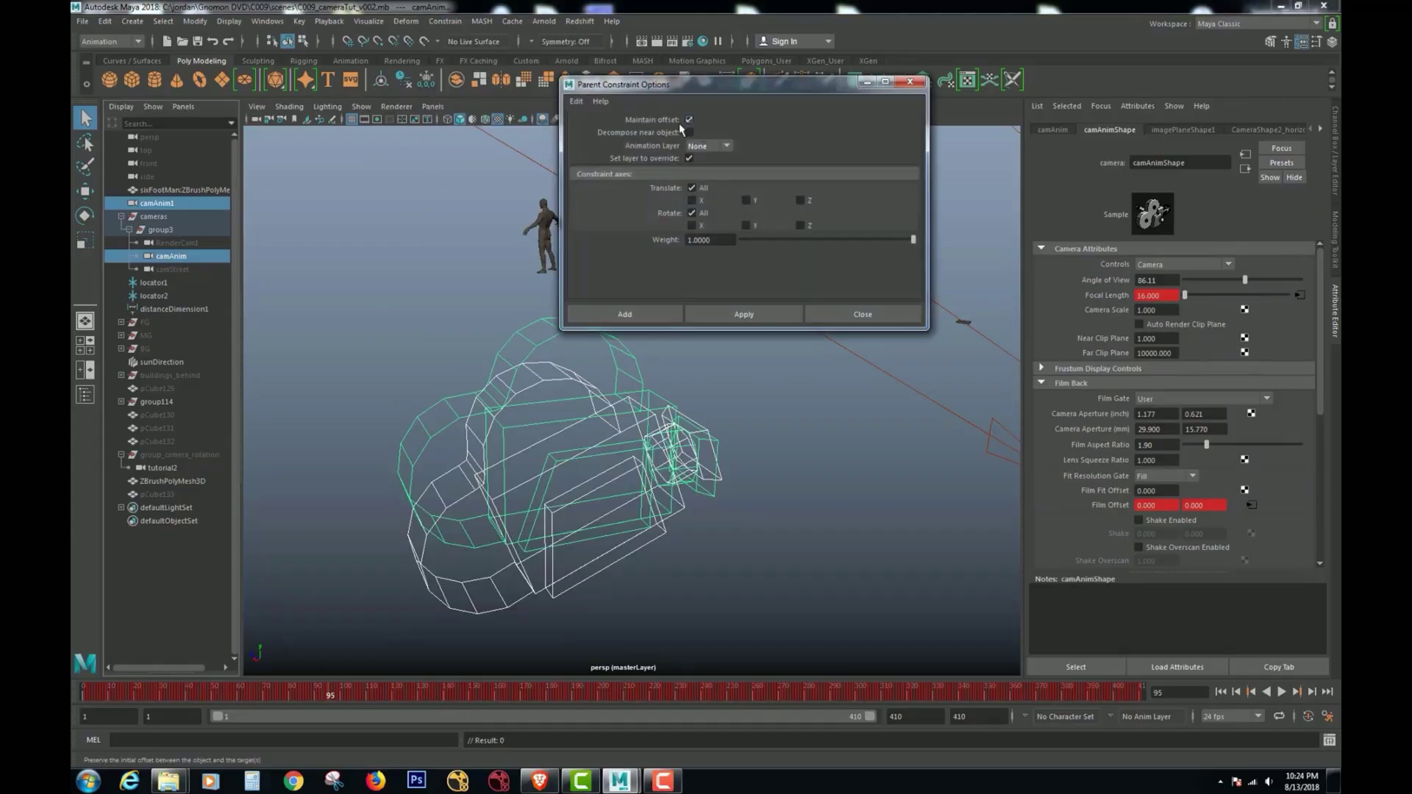
pyautogui.moveTo(686, 89); pyautogui.dragTo(848, 112)
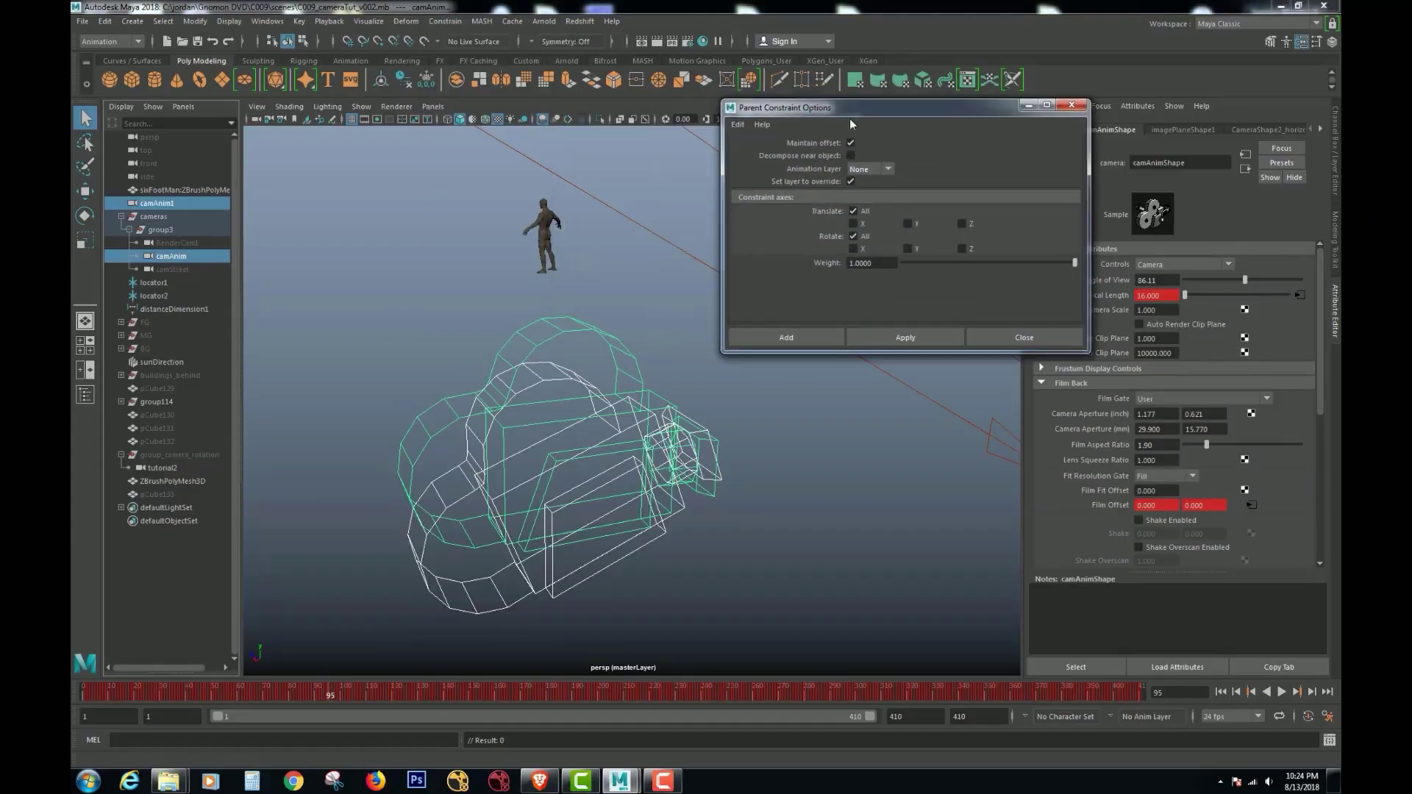
pyautogui.click(851, 142)
# Try the parent constraint with camAnim1 driving camAnim, undo it, and play the timeline to recheck both cameras
pyautogui.click(924, 336)
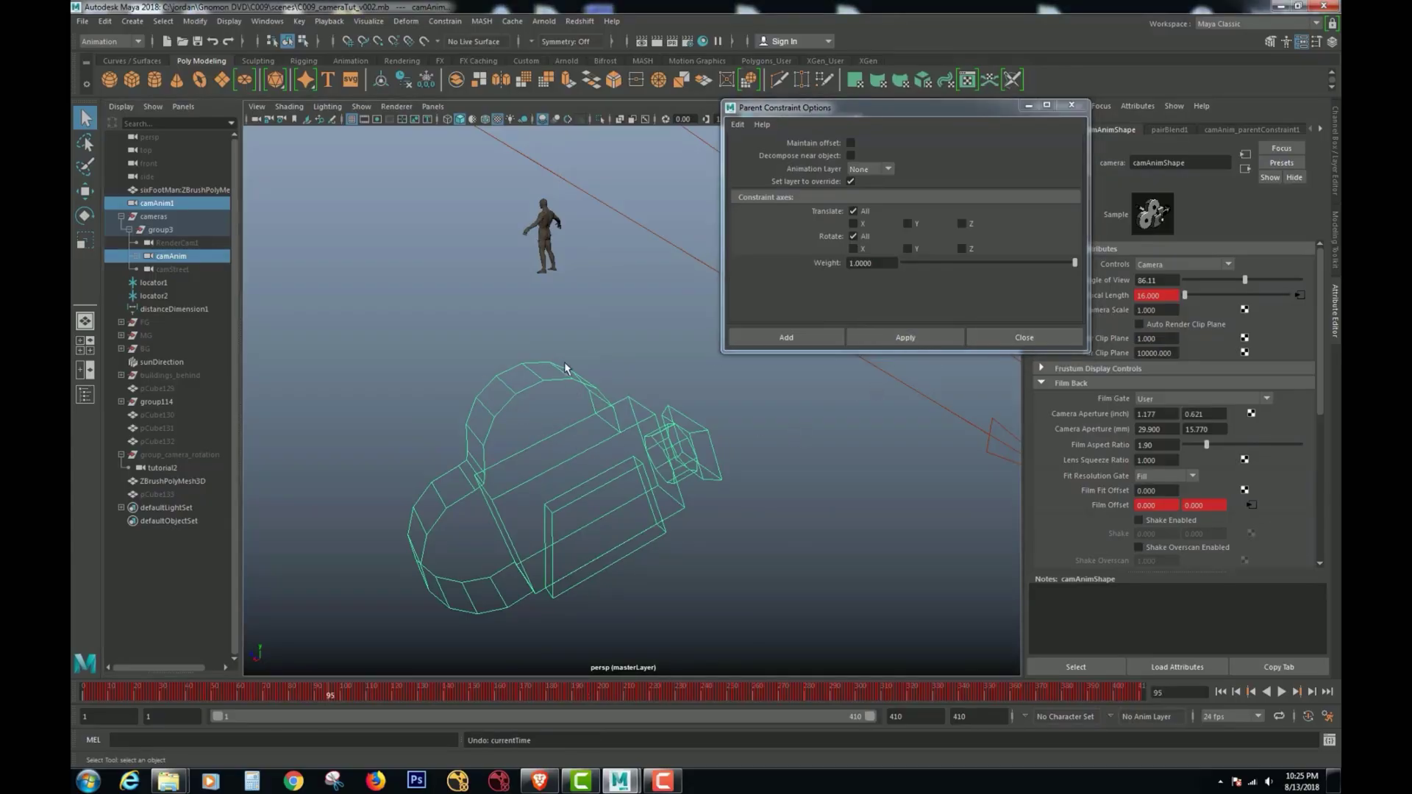
pyautogui.hotkey('ctrl', 'z')
pyautogui.click(684, 357)
pyautogui.hotkey('alt', 'v')
pyautogui.hotkey('alt', 'v')
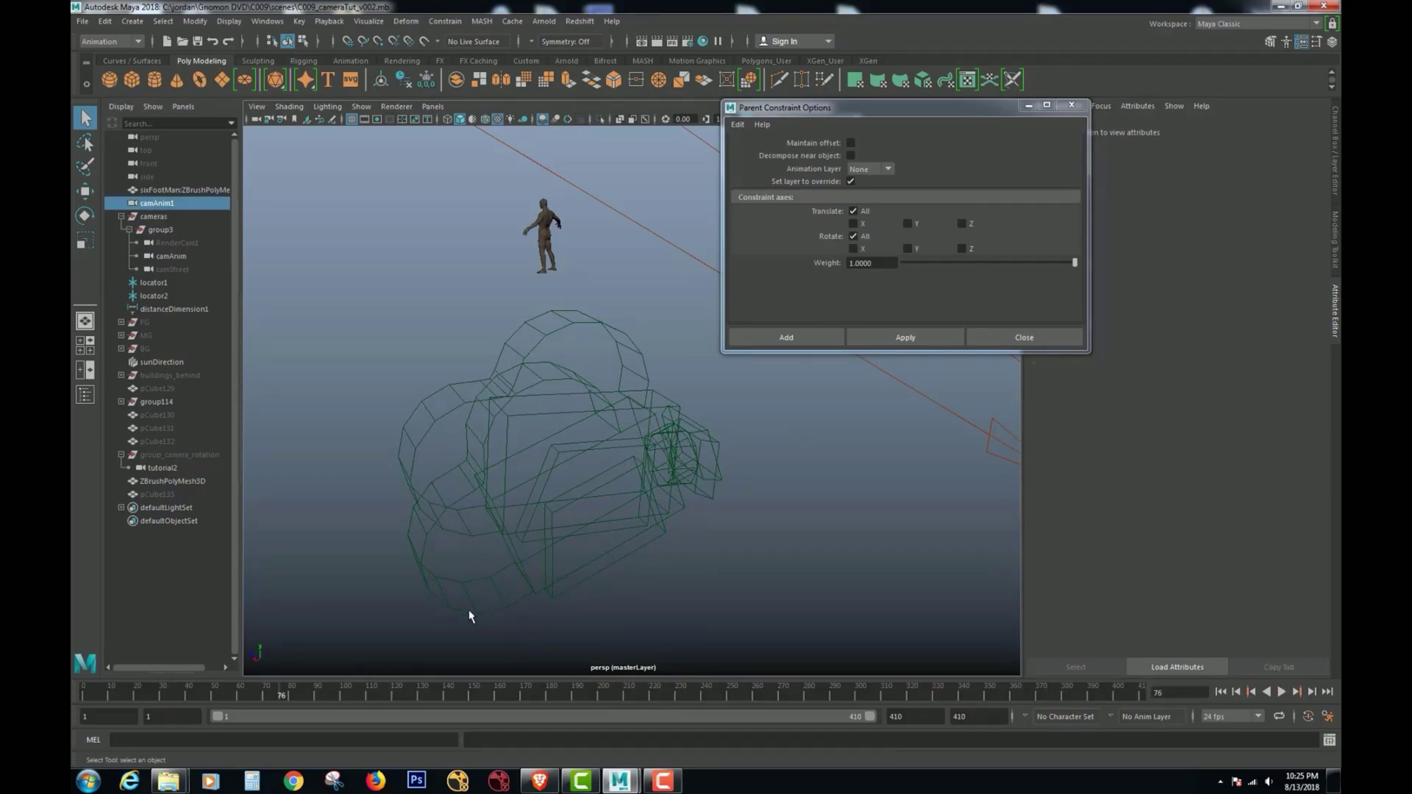
pyautogui.click(464, 613)
pyautogui.click(401, 290)
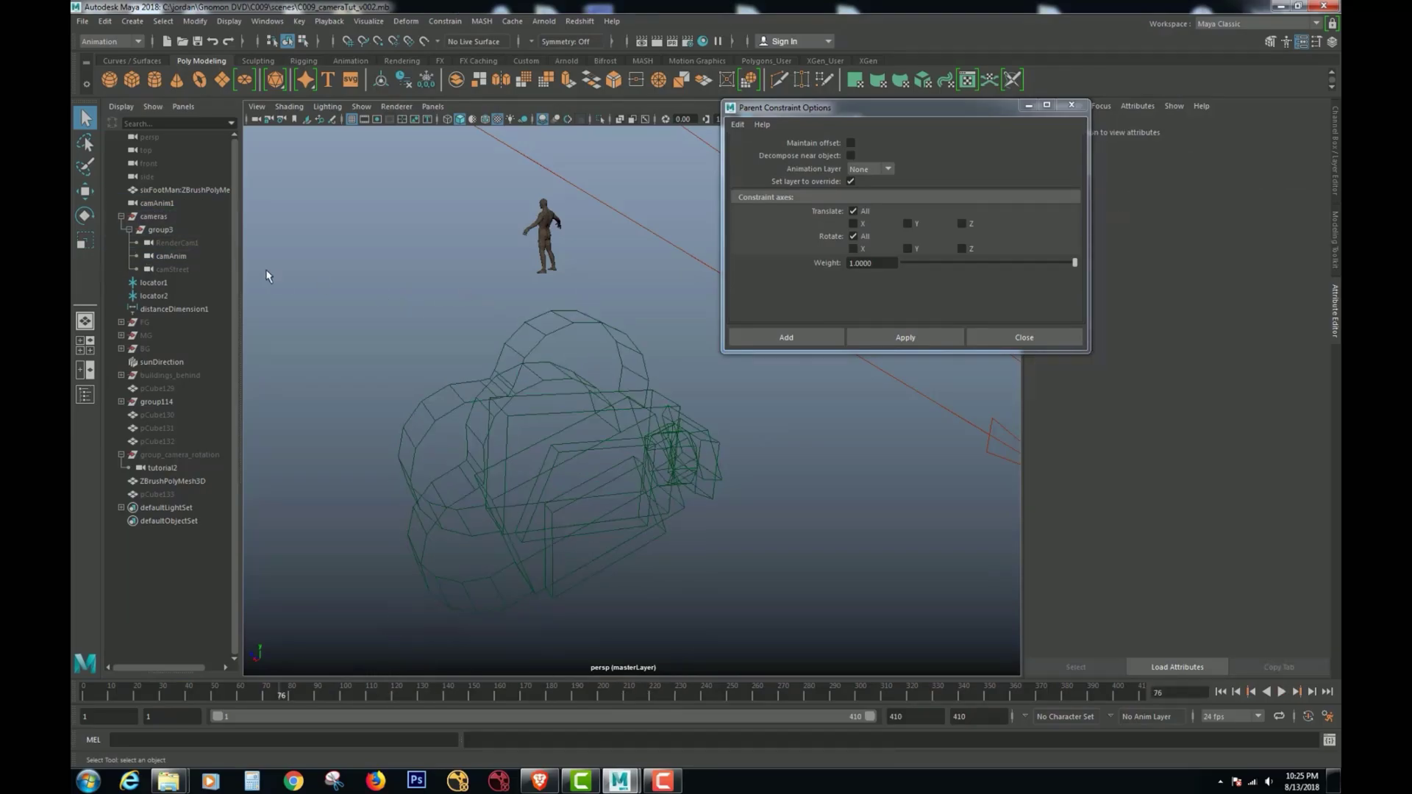
# Parent-constrain camAnim1 to camAnim without offset and scrub to frame 192 to check that it follows
pyautogui.click(163, 257)
pyautogui.keyDown('ctrl'); pyautogui.click(159, 203); pyautogui.keyUp('ctrl')
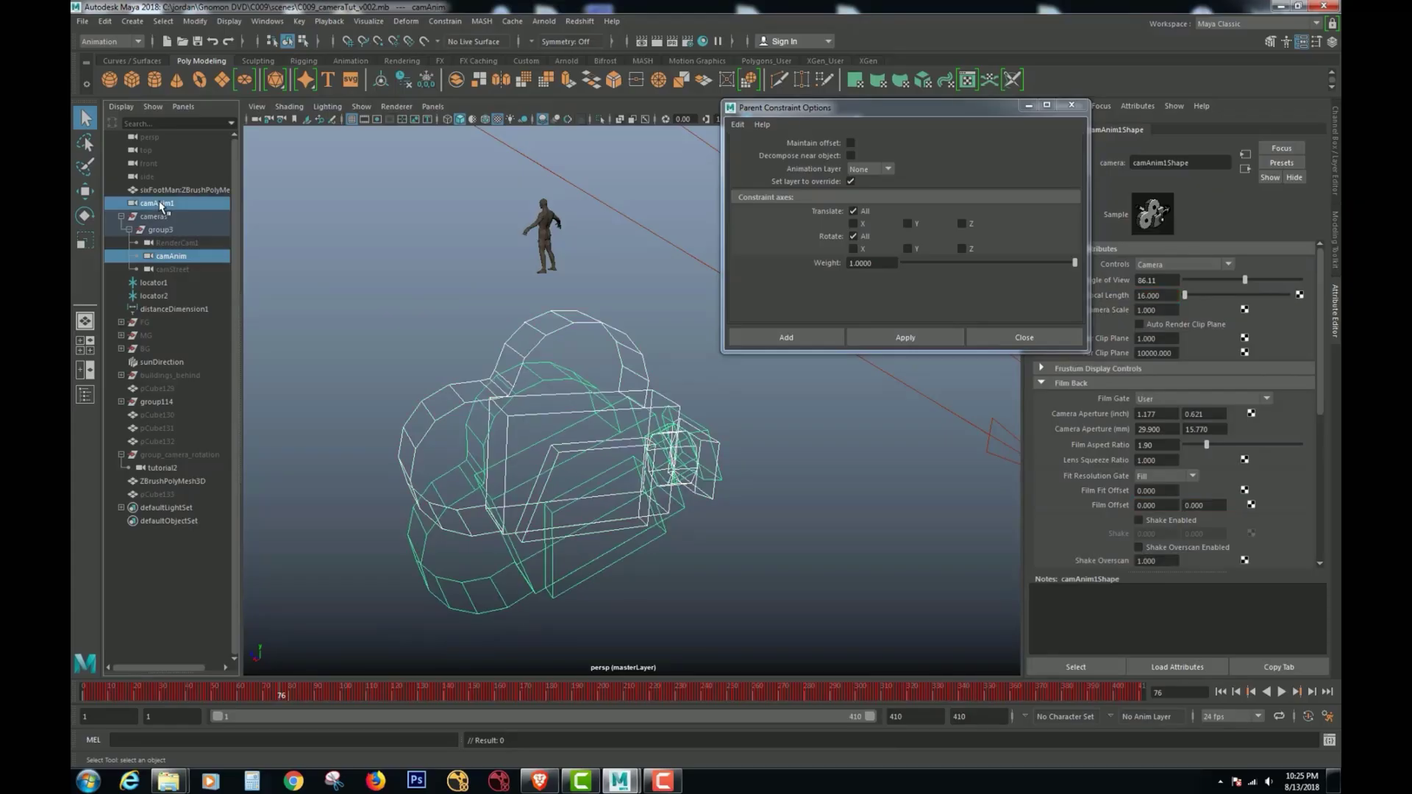
pyautogui.click(906, 336)
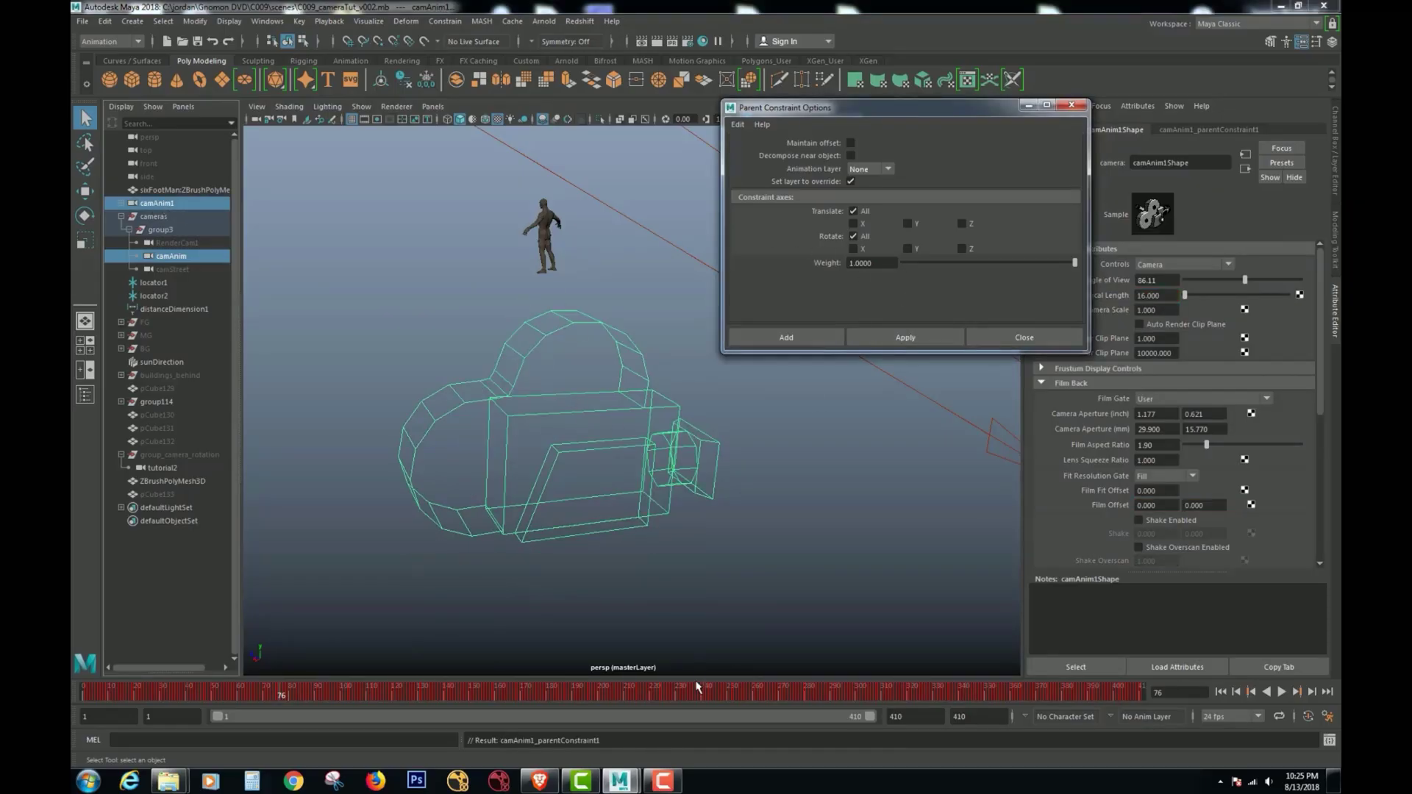
pyautogui.moveTo(697, 690); pyautogui.dragTo(582, 690)
# Inspect the parent constraint under camAnim1 and rename the camera camAnim1_dup
pyautogui.click(151, 205)
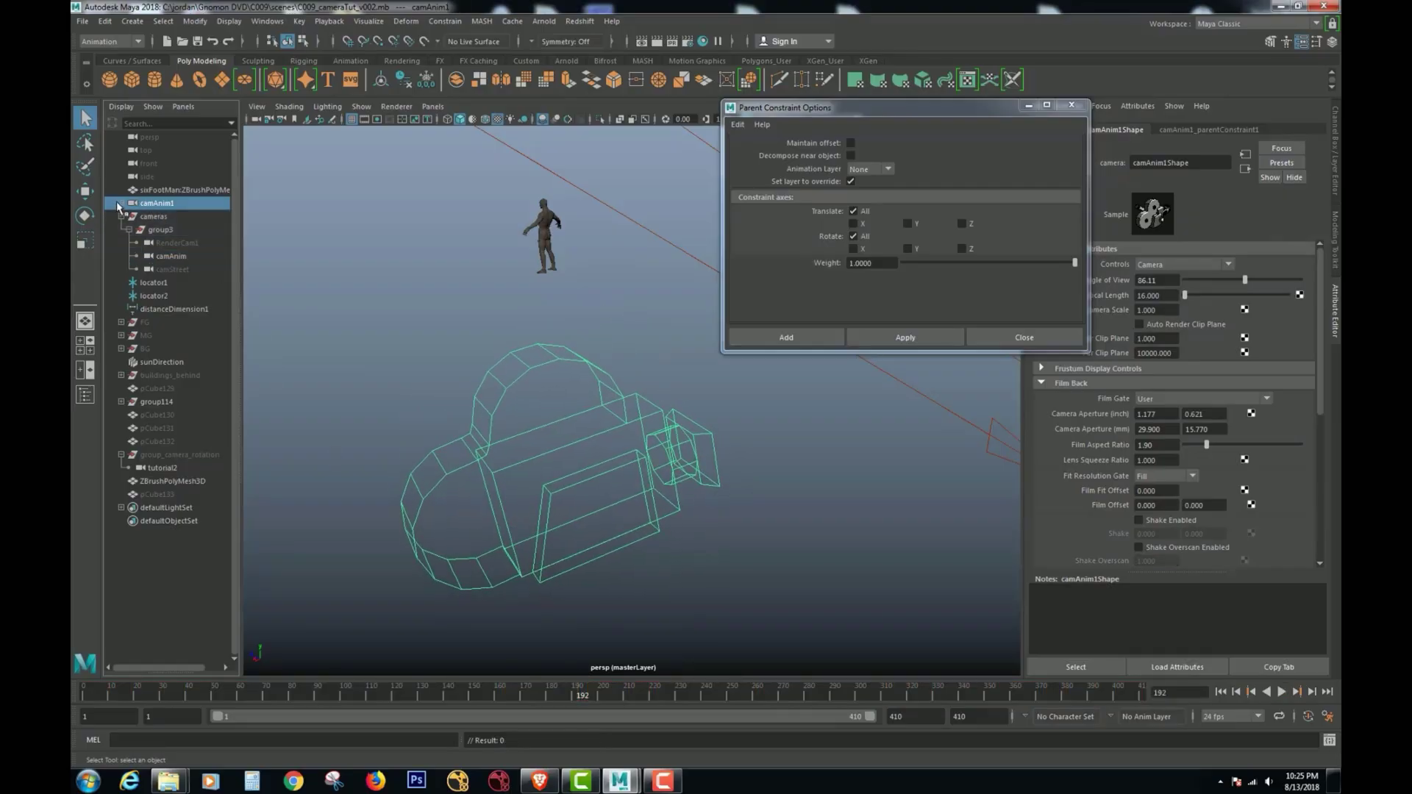
pyautogui.click(122, 204)
pyautogui.click(157, 216)
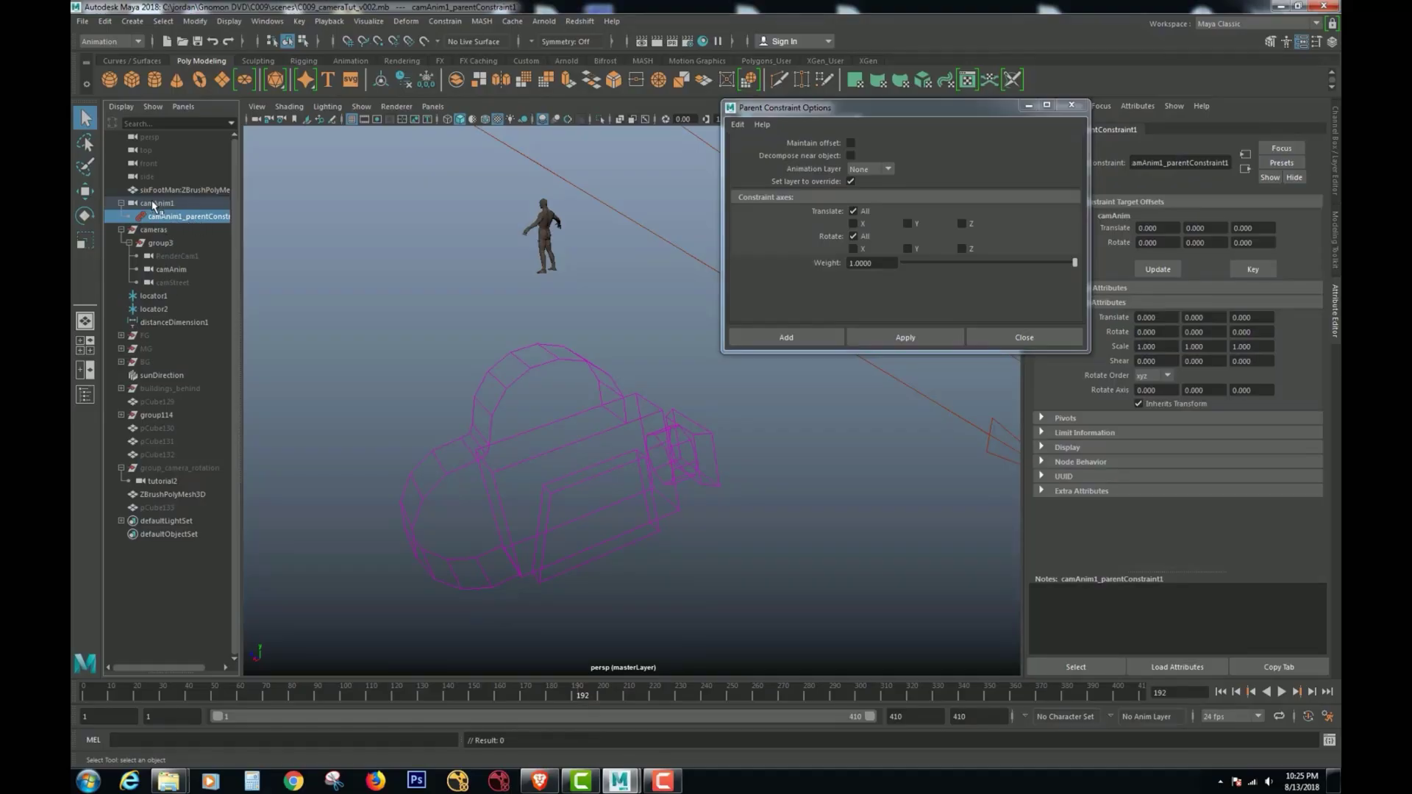
pyautogui.click(155, 205)
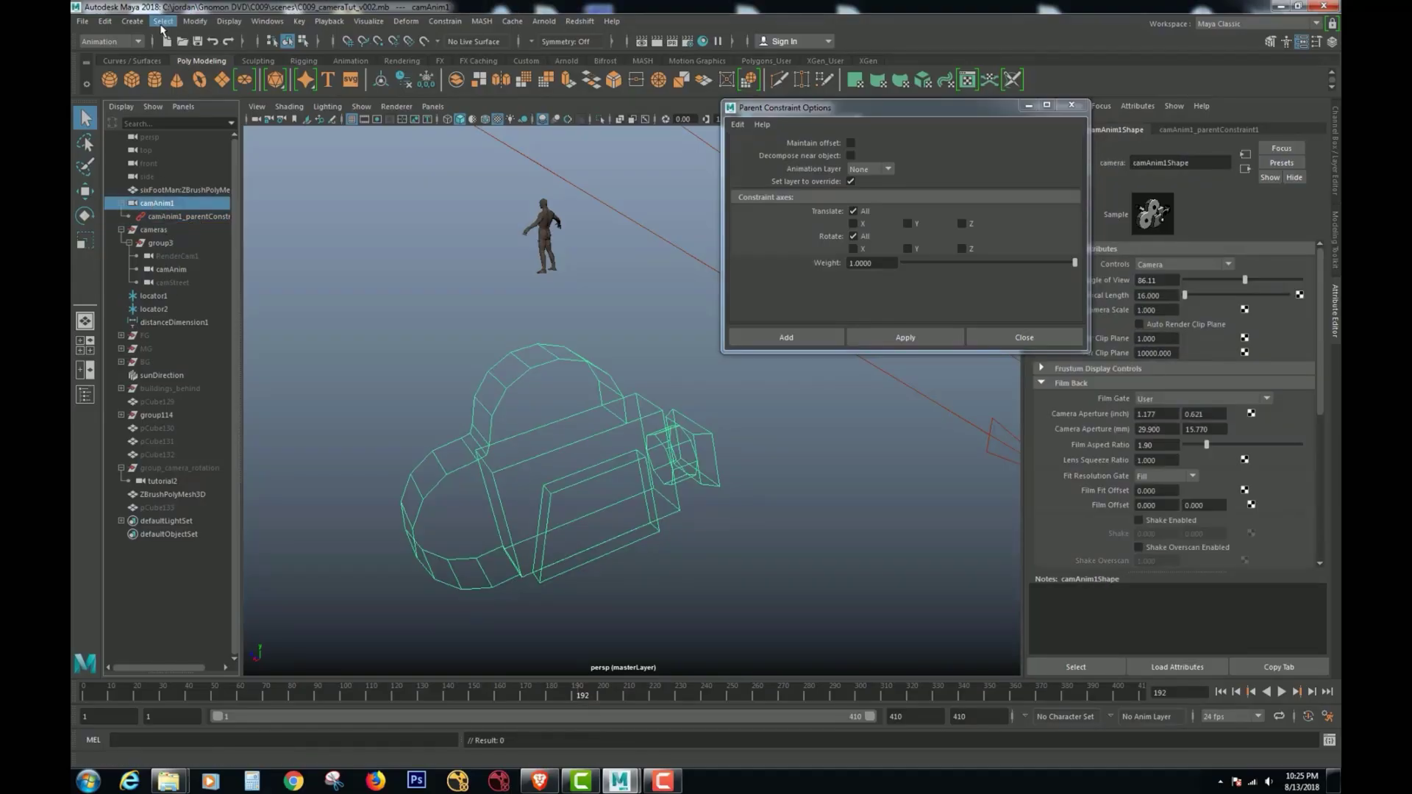
pyautogui.doubleClick(163, 204)
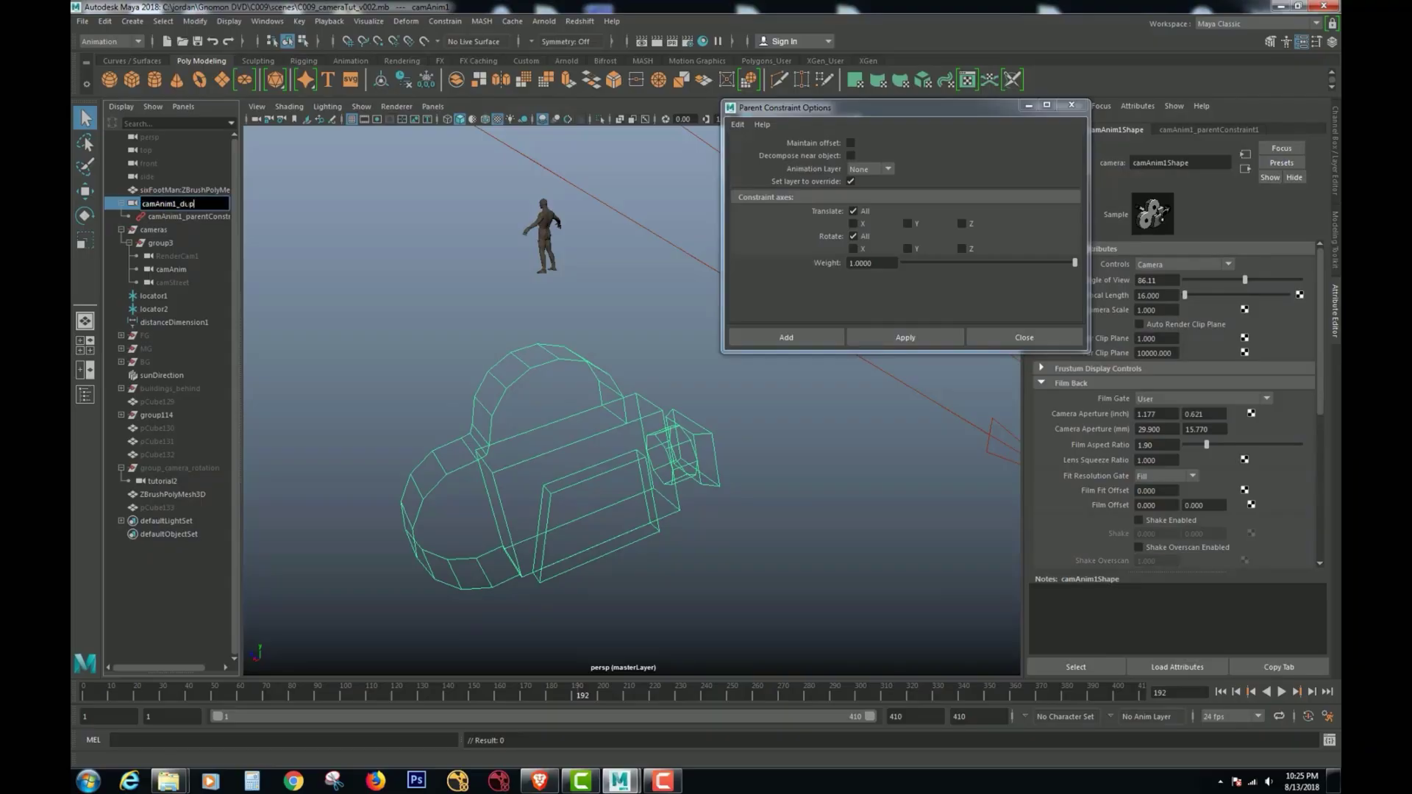
pyautogui.write('_dup')
pyautogui.press('Return')
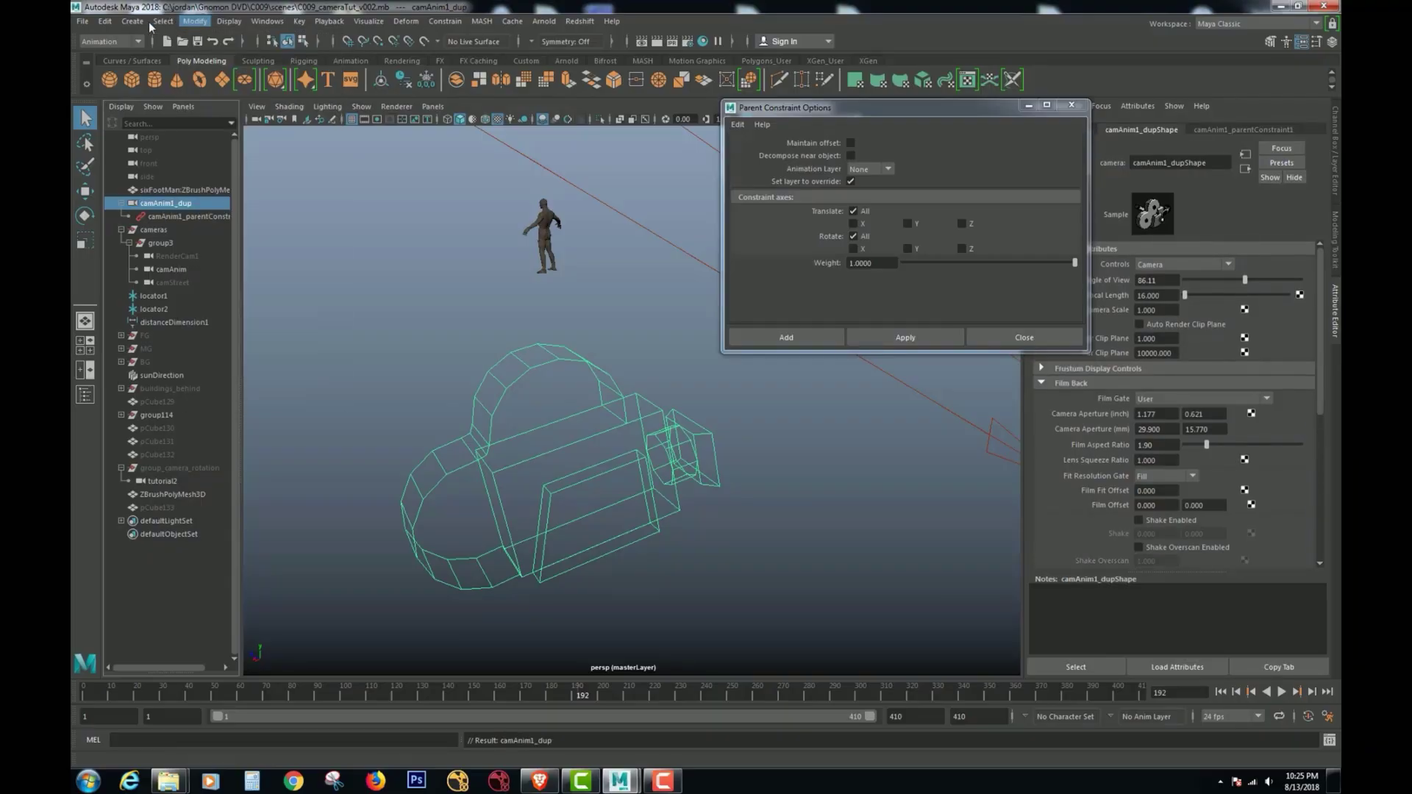
# Bake the constrained motion of camAnim1_dup into keyframes with Bake Simulation
pyautogui.click(163, 21)
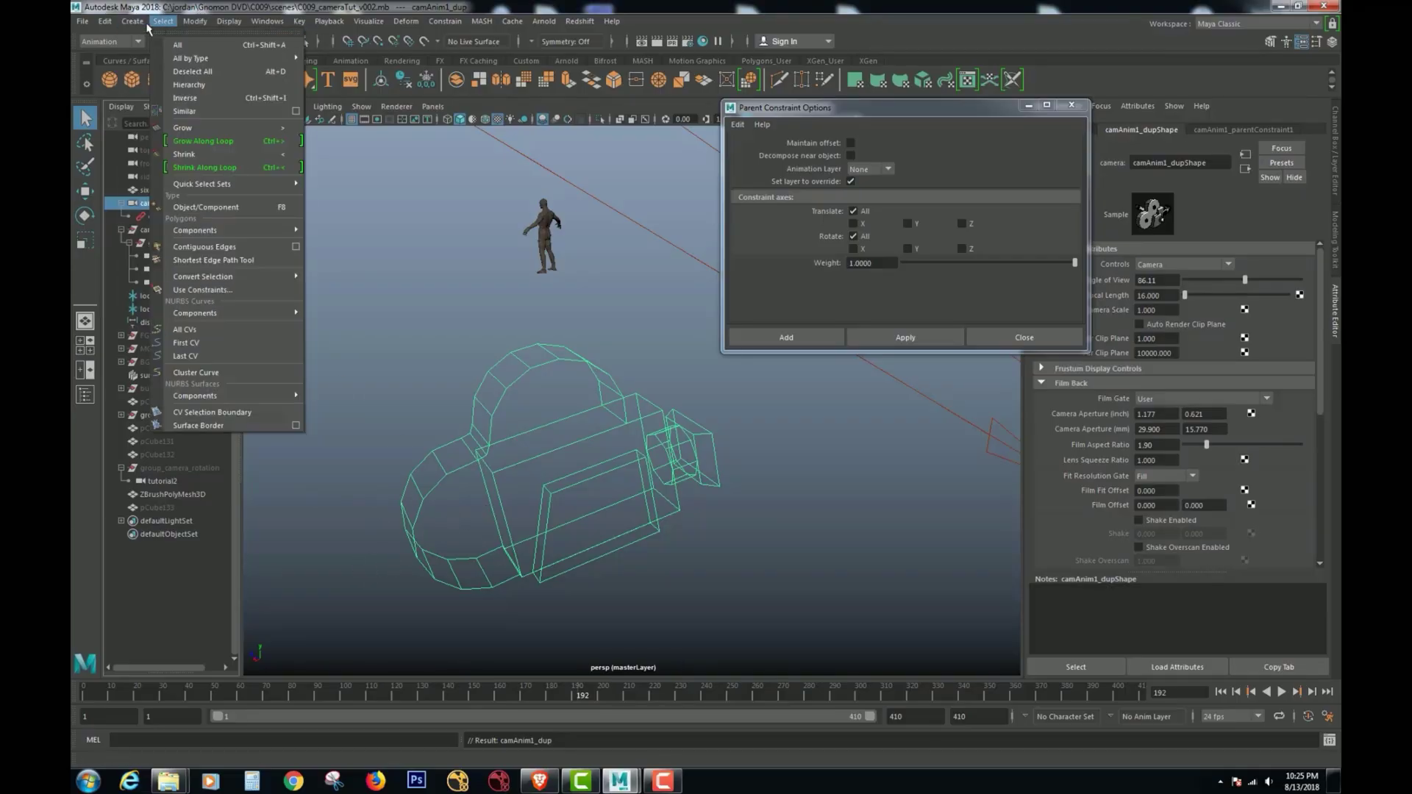
pyautogui.moveTo(145, 27)
pyautogui.moveTo(104, 20)
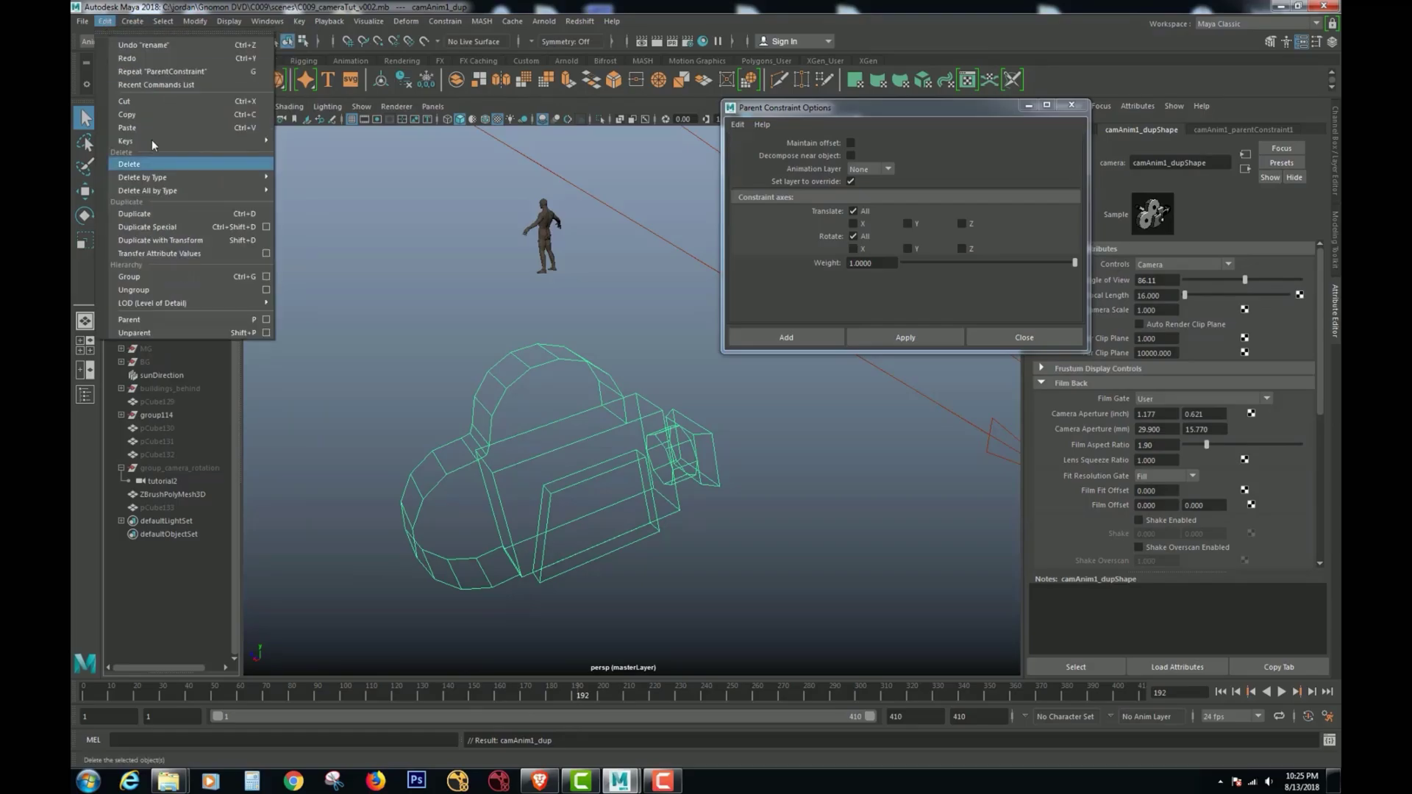
pyautogui.moveTo(152, 138)
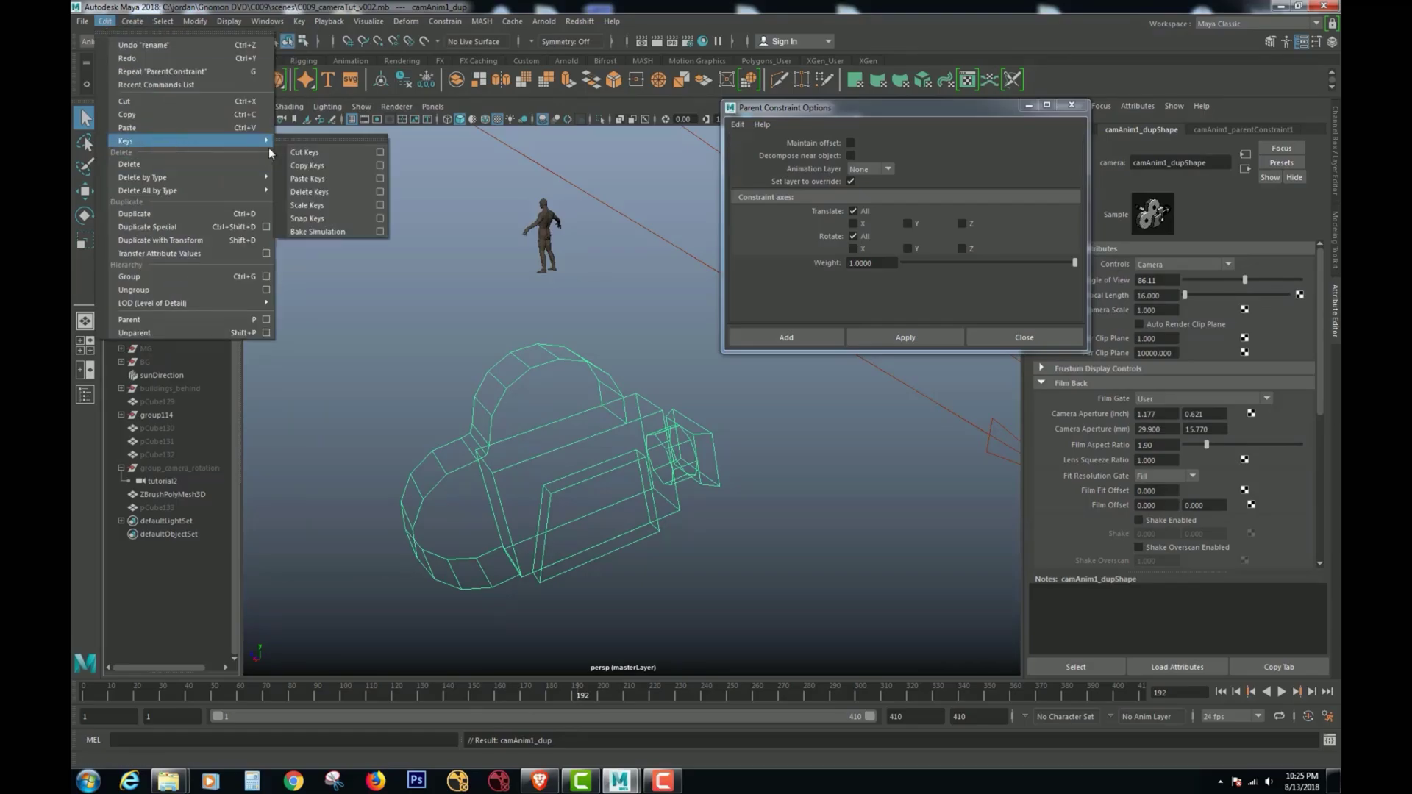
pyautogui.click(327, 231)
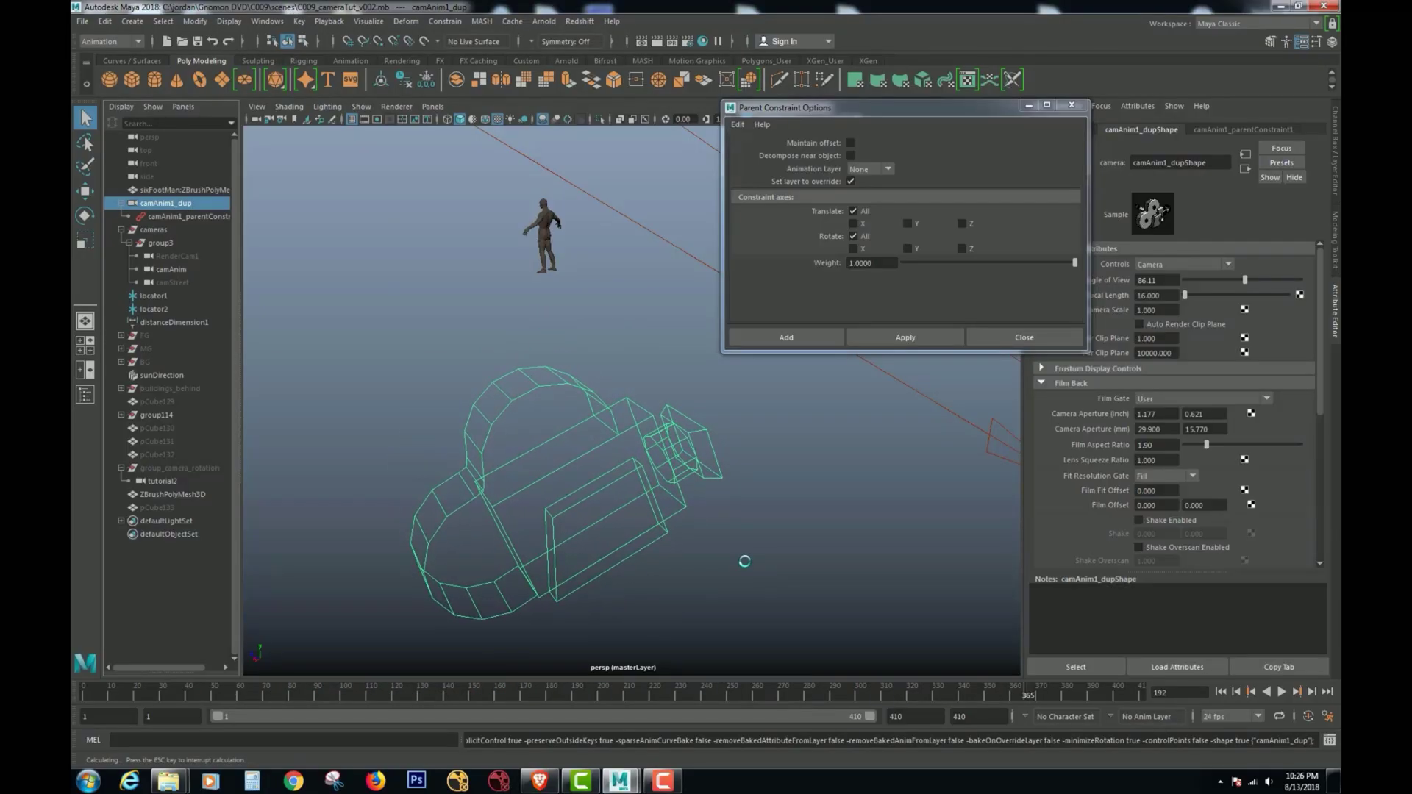
# Play back the baked camAnim1_dup camera and stop at frame 190
pyautogui.click(159, 282)
pyautogui.click(163, 204)
pyautogui.hotkey('alt', 'v')
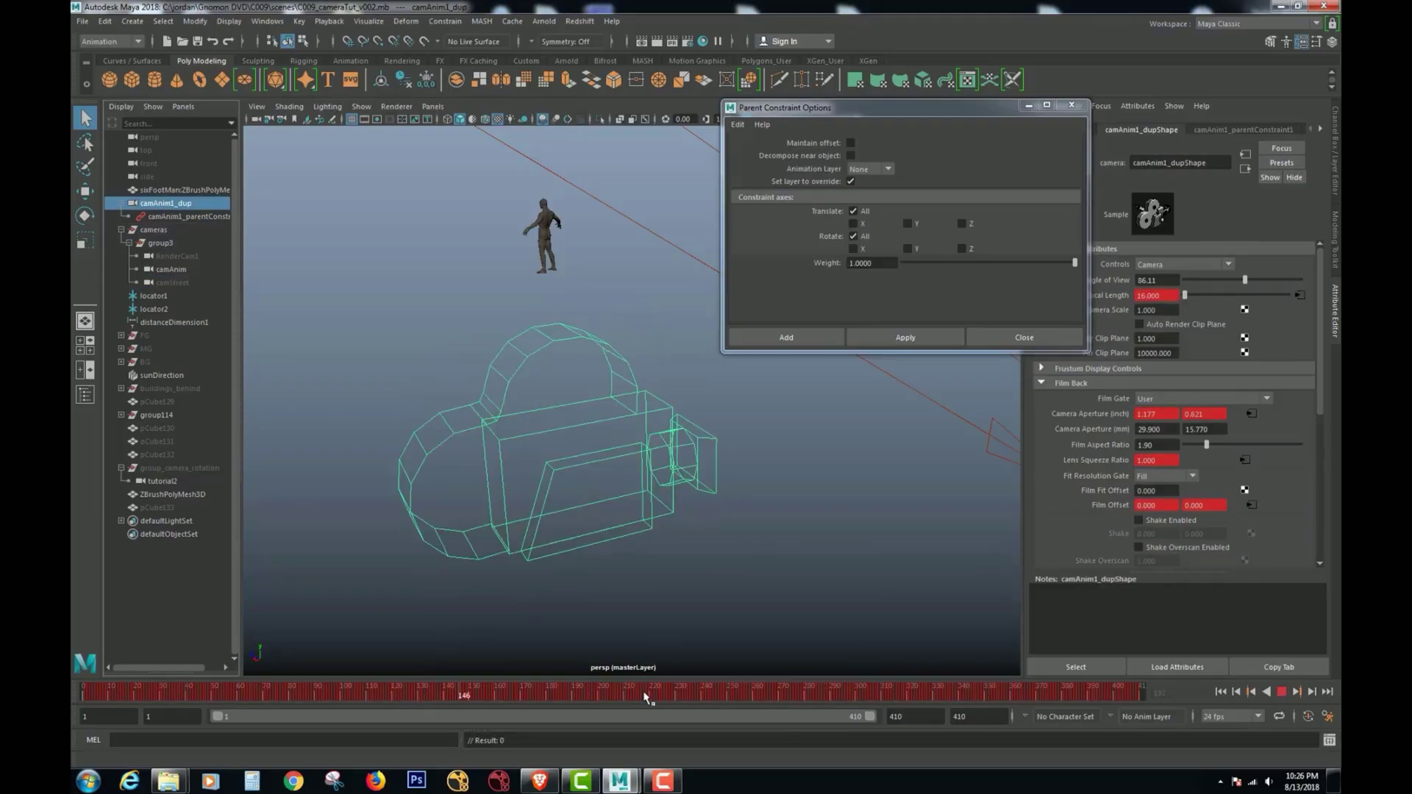
pyautogui.click(576, 696)
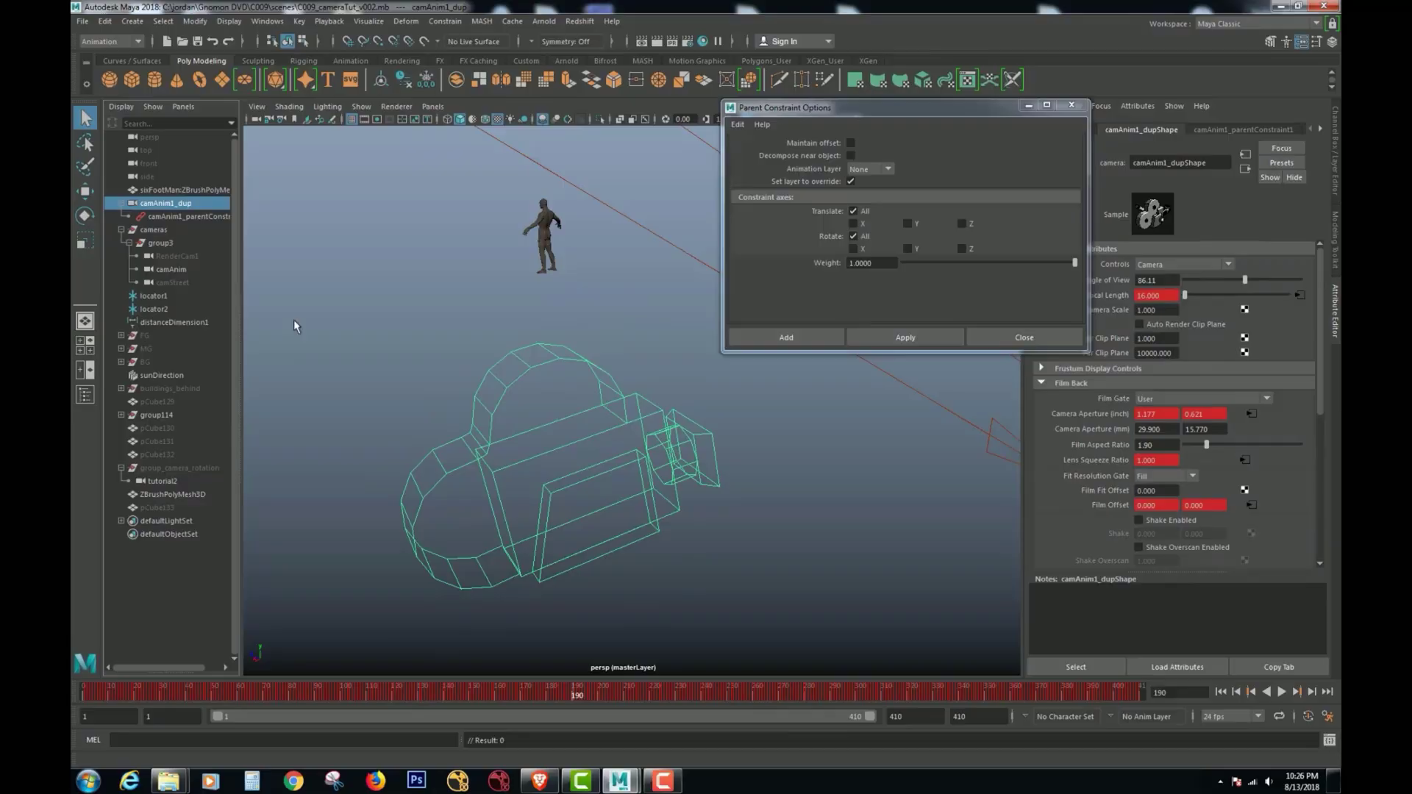
# Delete the parent constraint from camAnim1_dup, then replay its baked animation and scrub to frame 300
pyautogui.click(180, 217)
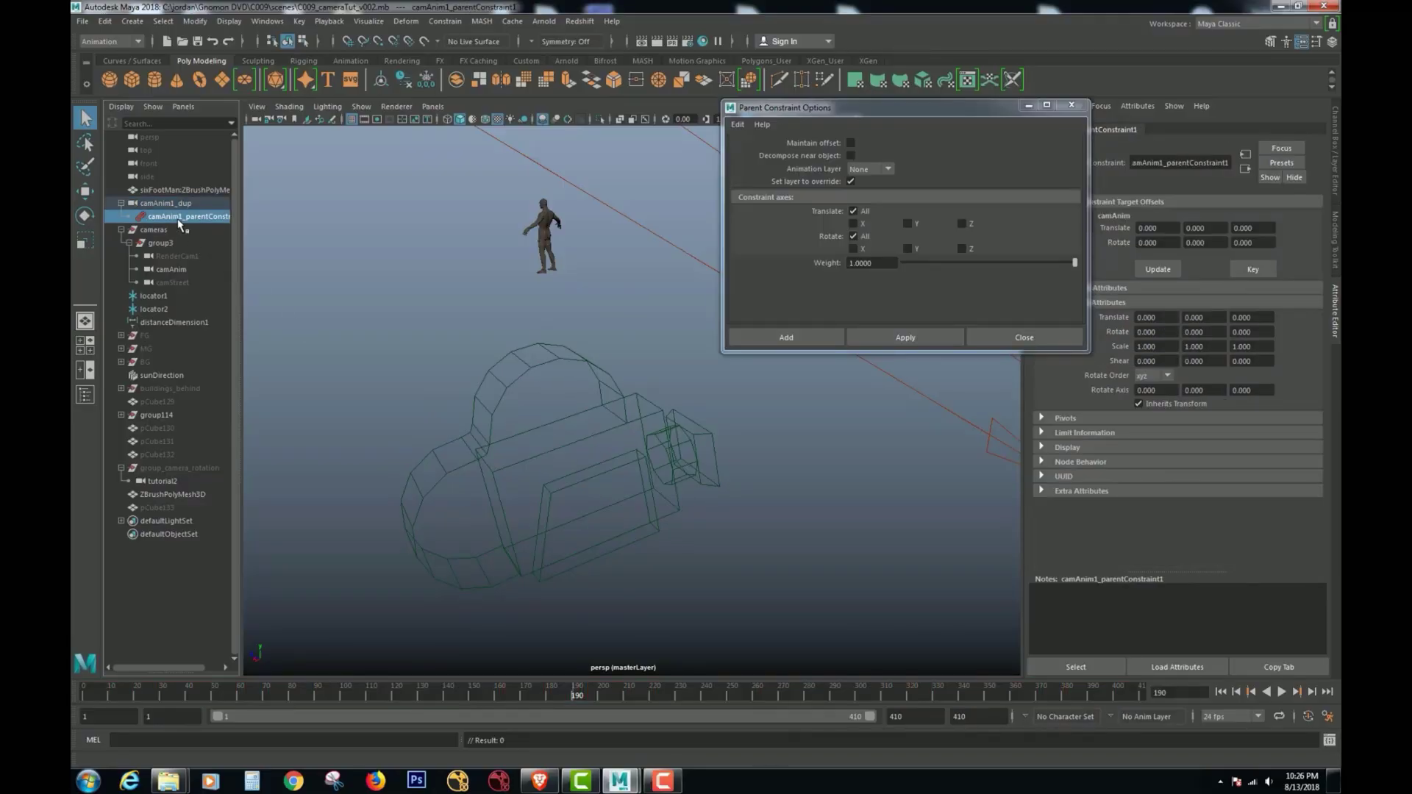
pyautogui.press('Delete')
pyautogui.click(177, 203)
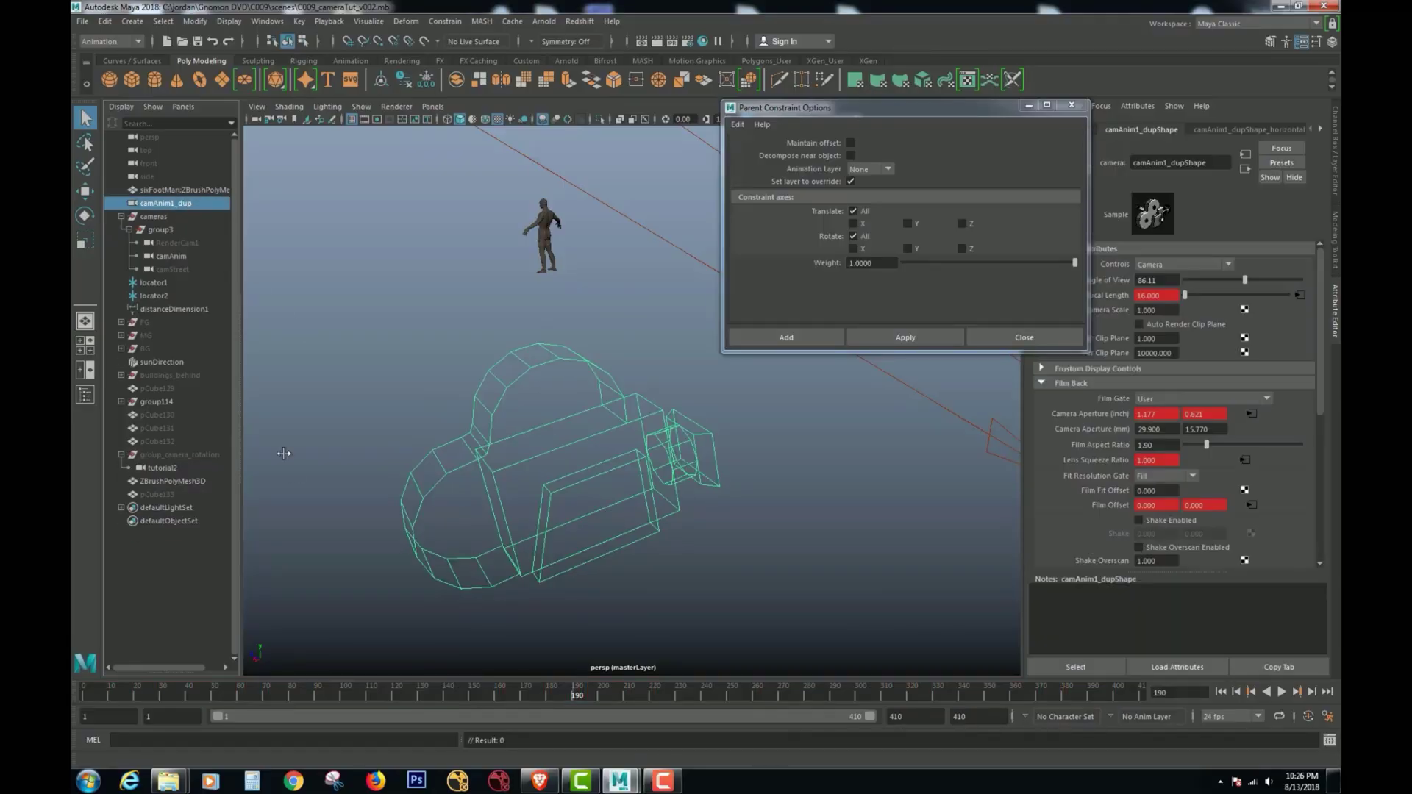
pyautogui.hotkey('alt', 'v')
pyautogui.moveTo(1042, 700); pyautogui.dragTo(861, 695)
# Open the options for exporting camAnim1_dup to Alembic and review the Time Slider cache range
pyautogui.click(538, 25)
pyautogui.moveTo(512, 23)
pyautogui.moveTo(531, 47)
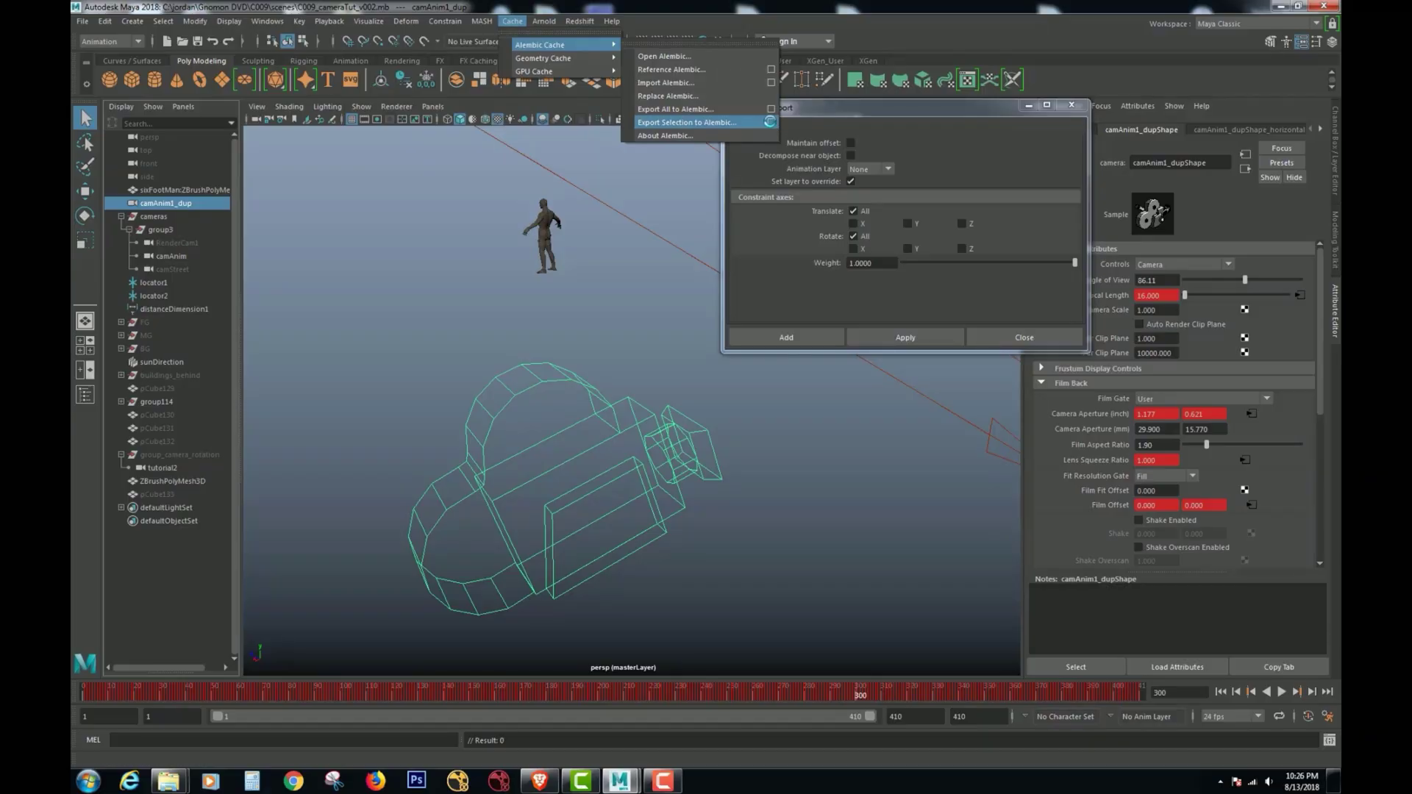
pyautogui.click(770, 122)
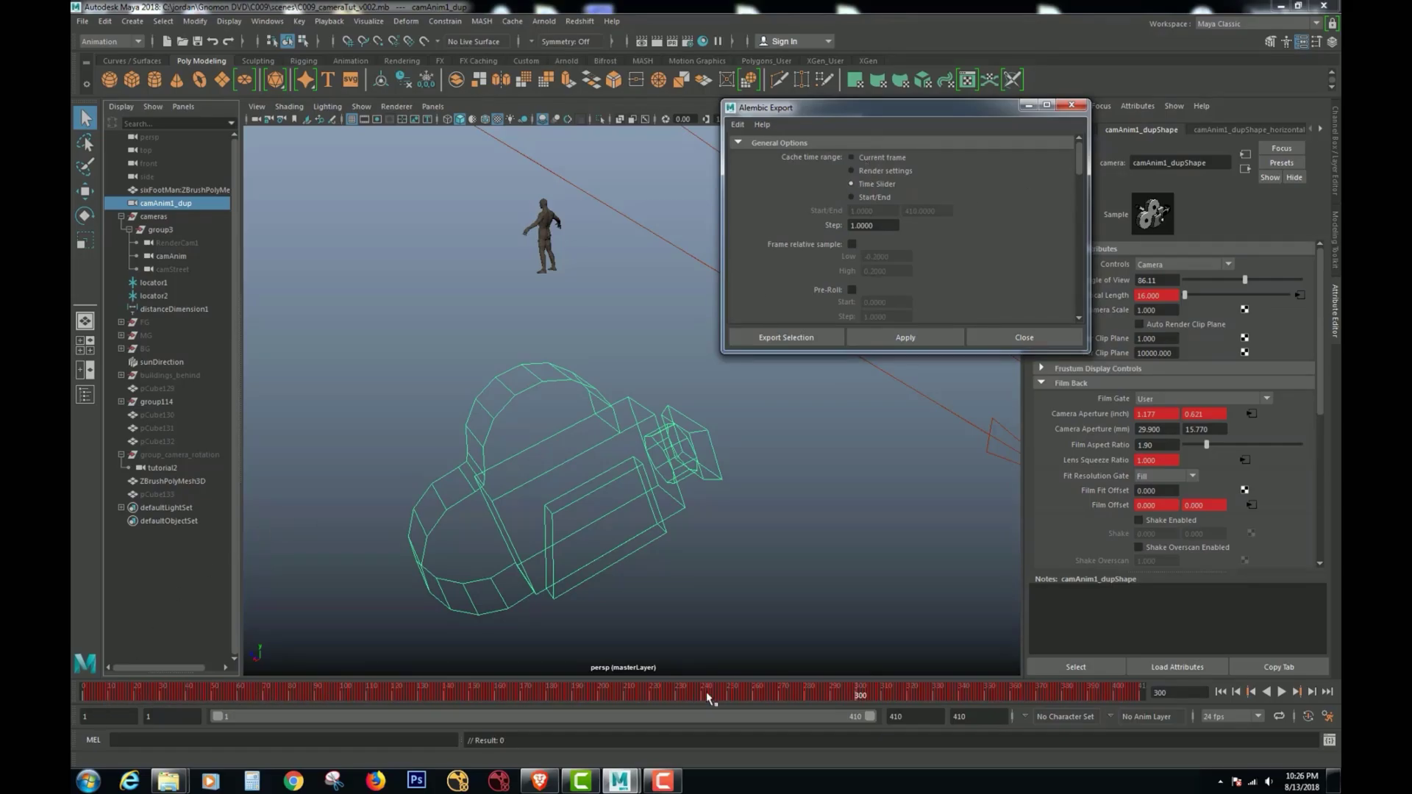
pyautogui.scroll(-2, 1082, 170)
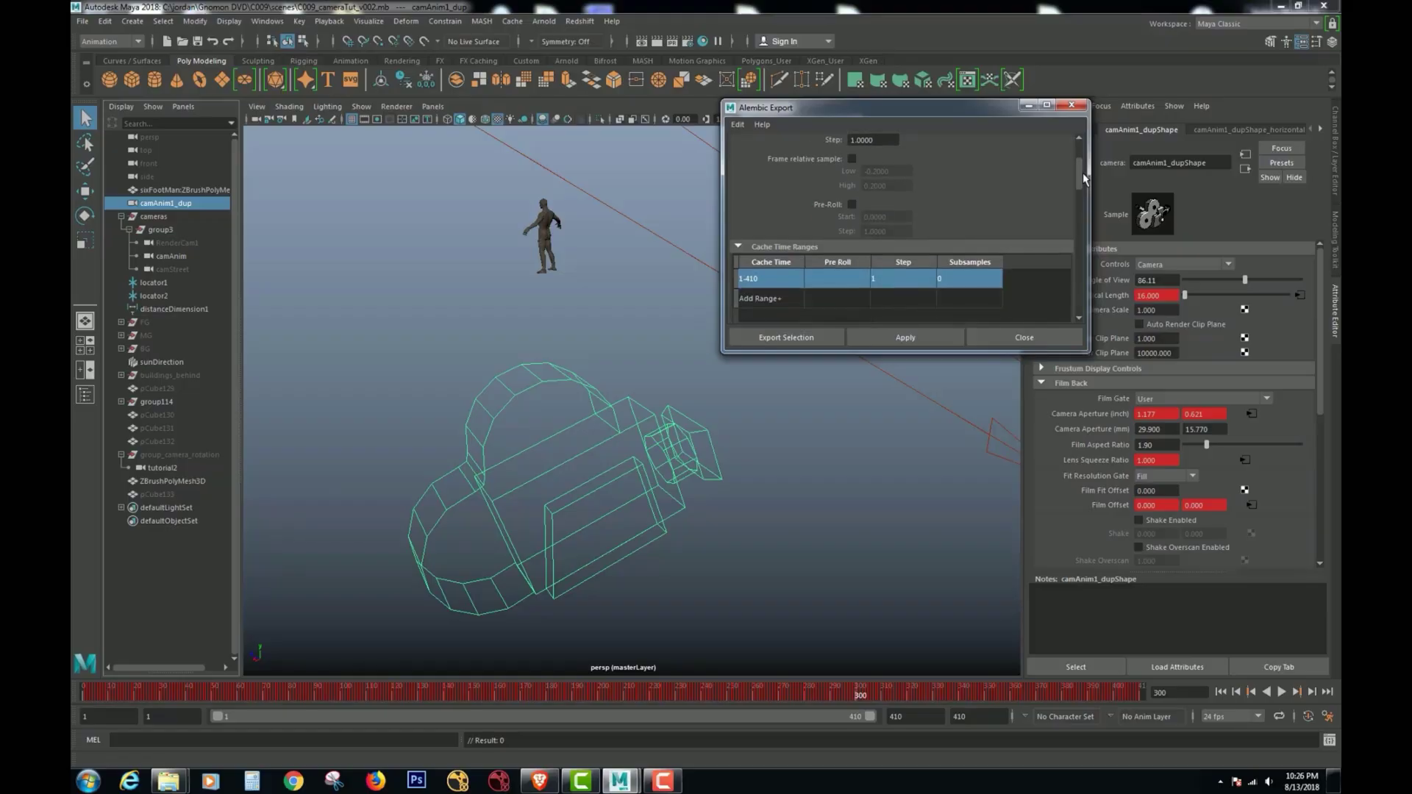